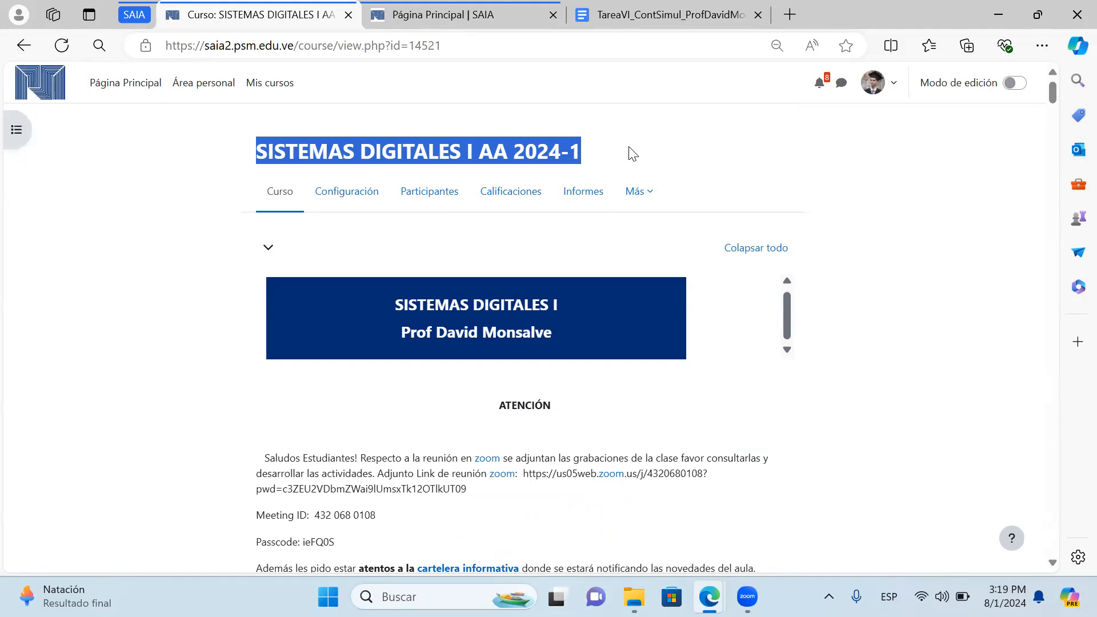
- Open the Tarea VI assignment at the end of the course page in a new browser tab and move that tab to the front
click(626, 154)
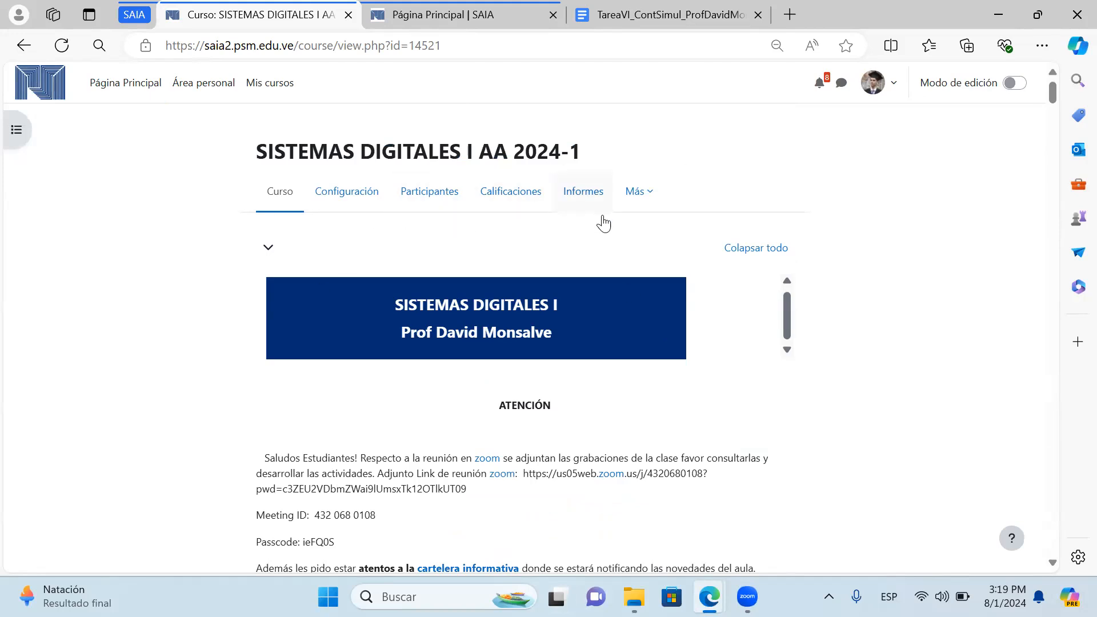
scroll(628, 211, down, 4)
scroll(641, 206, down, 20)
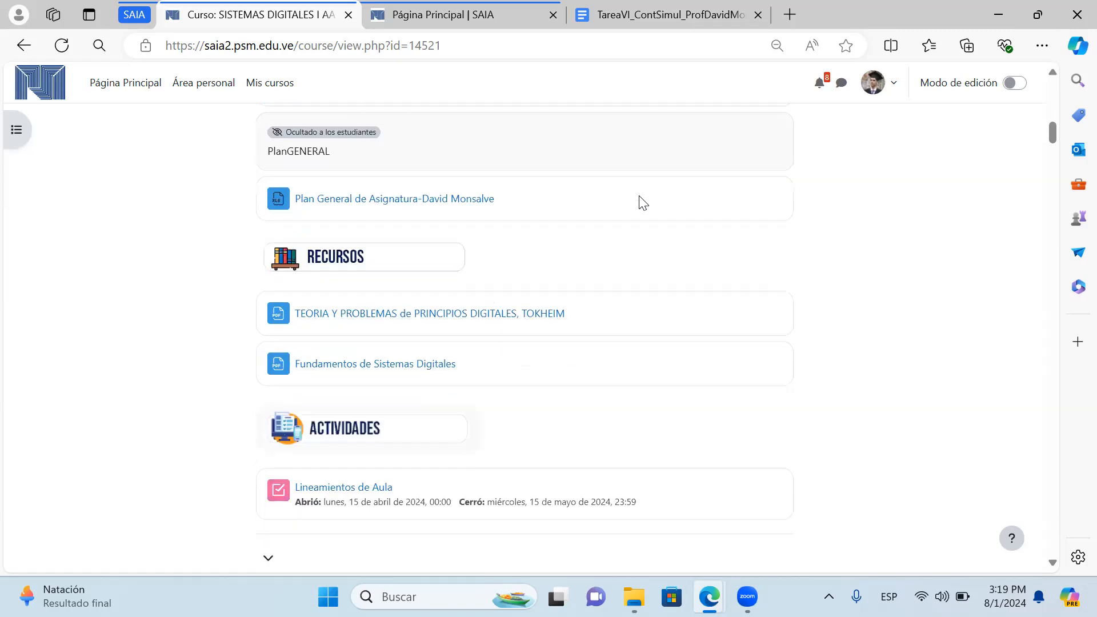
scroll(634, 206, down, 20)
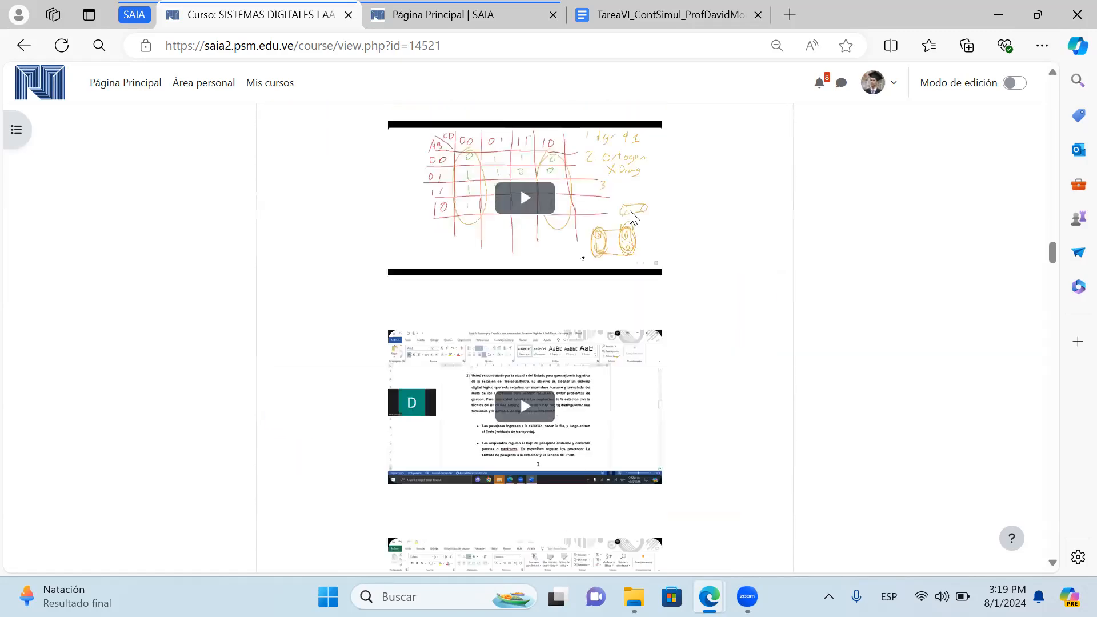
scroll(626, 211, down, 20)
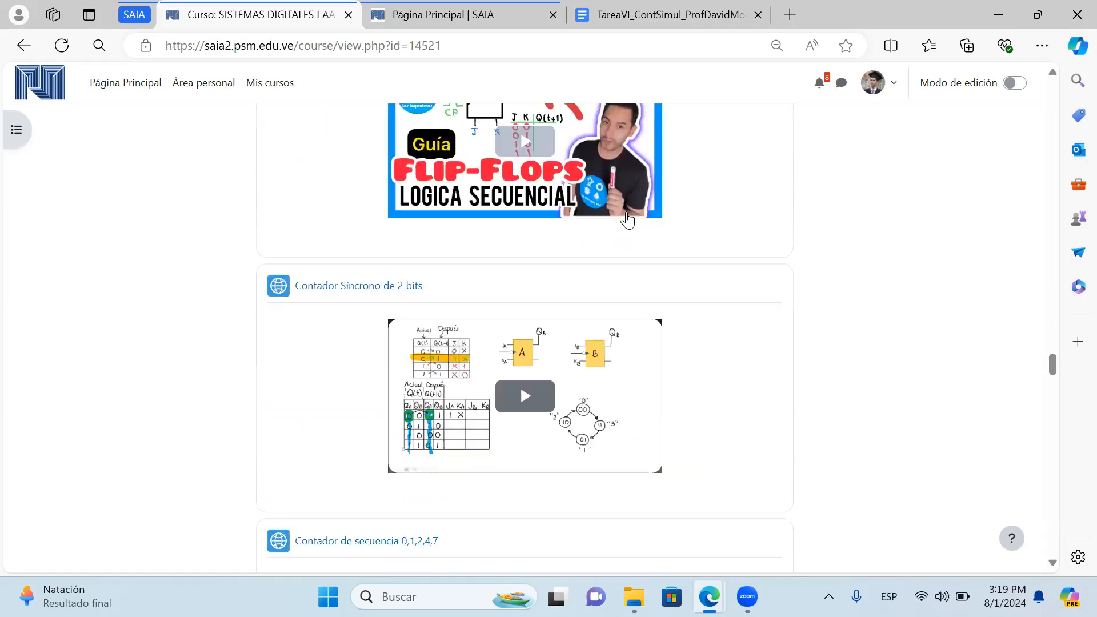
scroll(625, 238, down, 20)
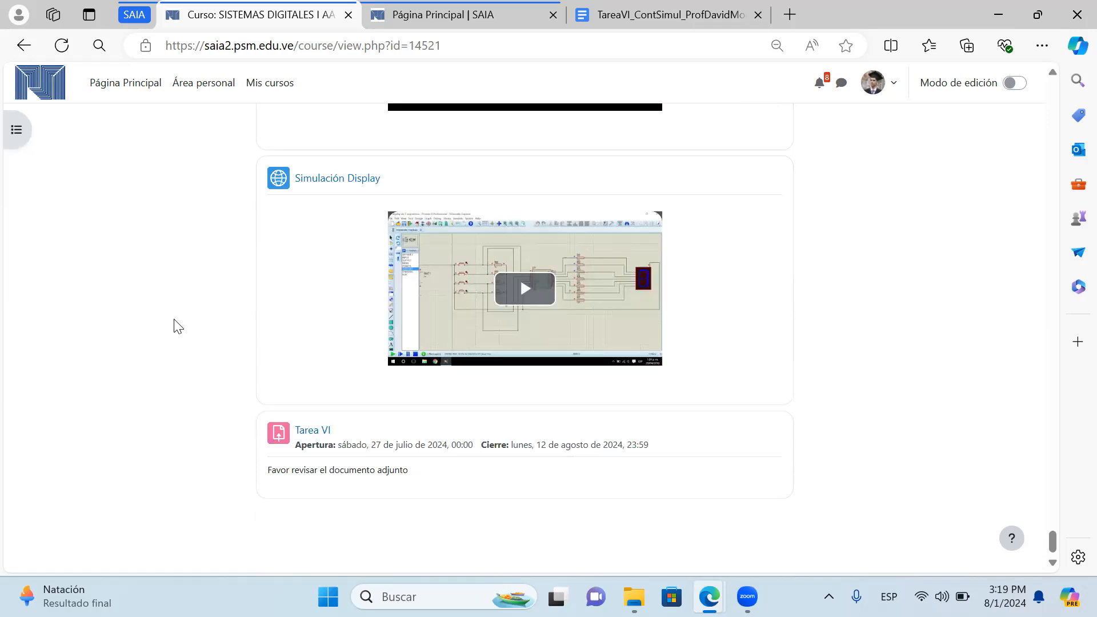
right_click(306, 437)
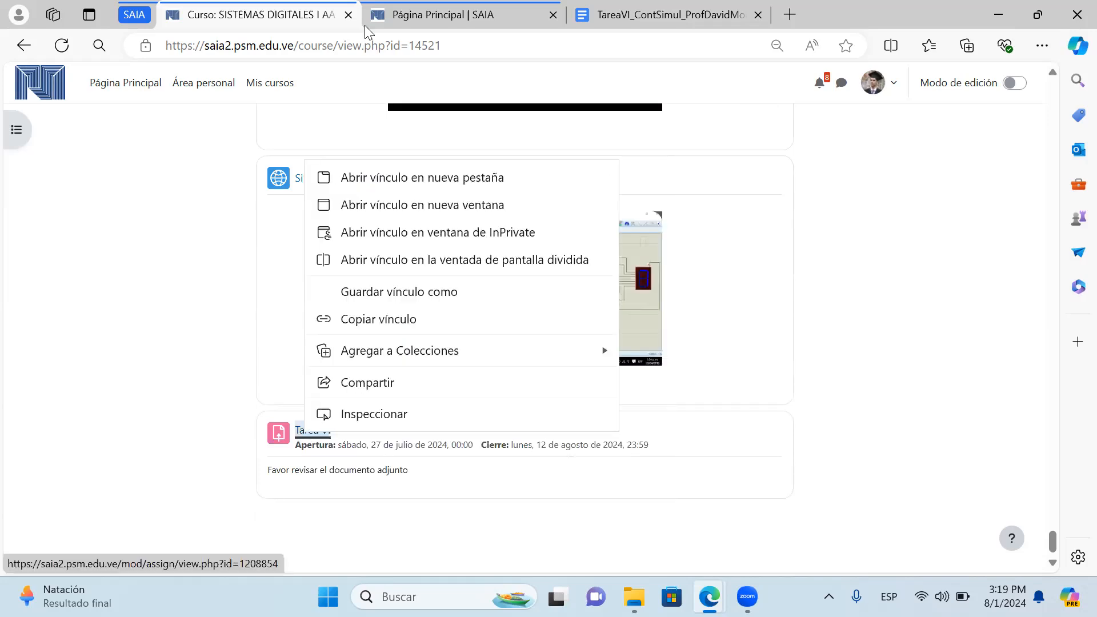
click(400, 176)
drag(382, 6, 194, 8)
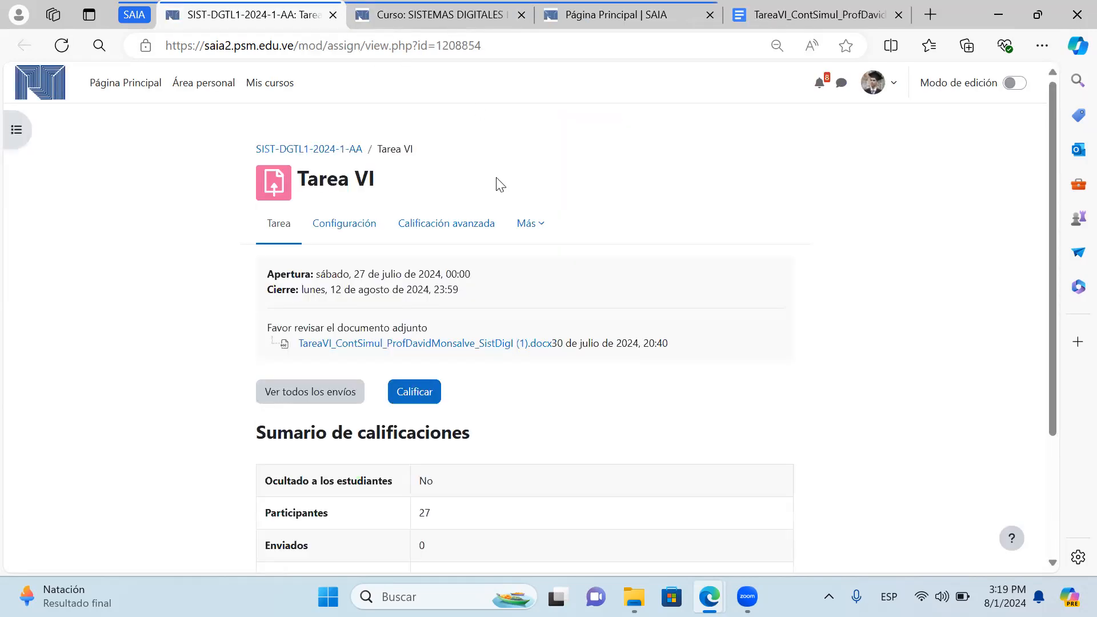
- Download the .docx document attached to the Tarea VI assignment
scroll(323, 177, down, 1)
scroll(343, 206, down, 2)
scroll(394, 297, up, 1)
right_click(391, 260)
click(458, 273)
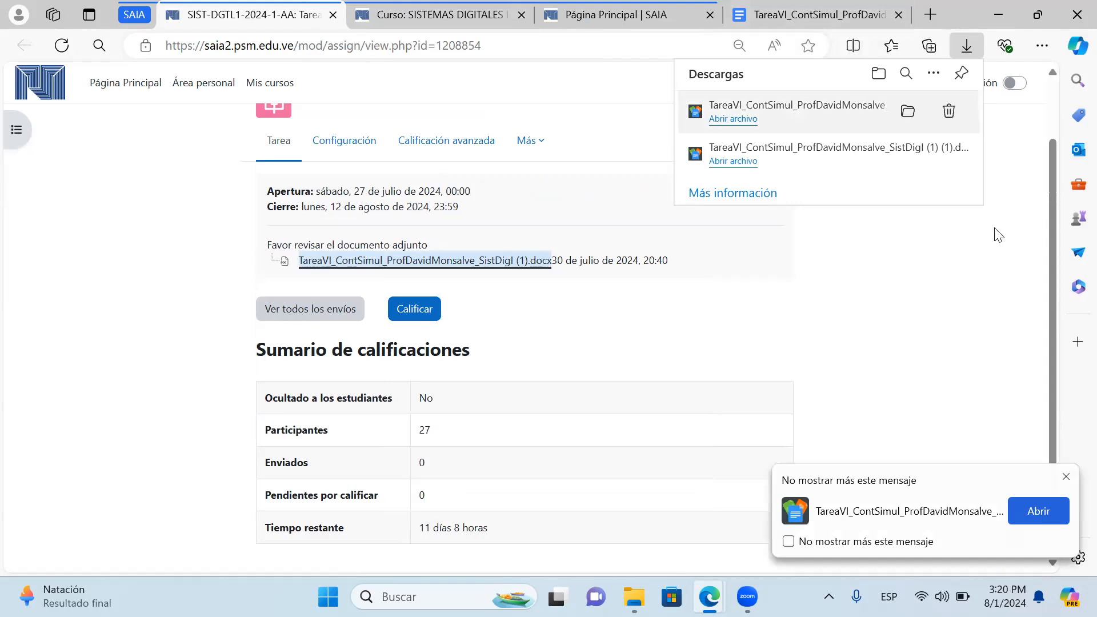
- Bring the Tarea VI Google Docs document to the front of the tabs and read through its questions 1 to 3
click(836, 8)
drag(836, 8, 340, 23)
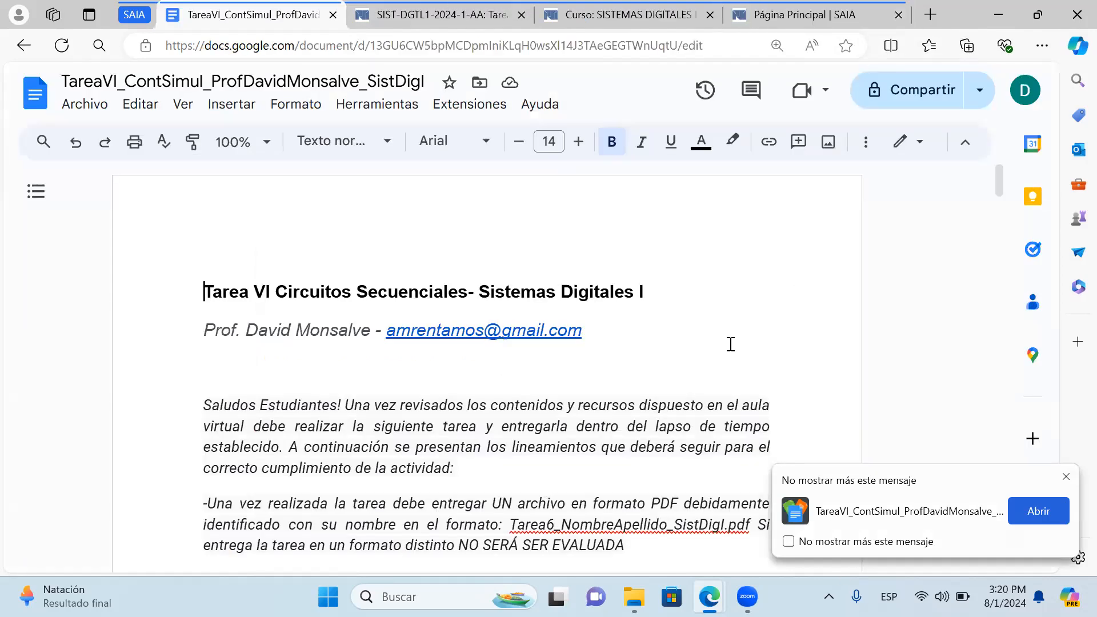
scroll(731, 344, down, 10)
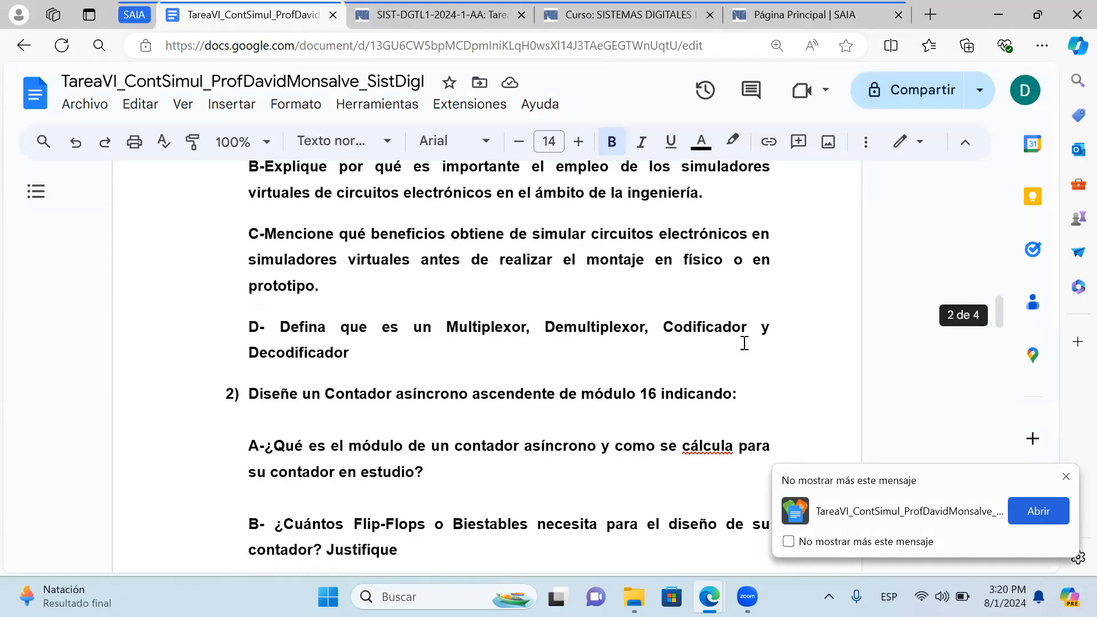
scroll(744, 344, up, 6)
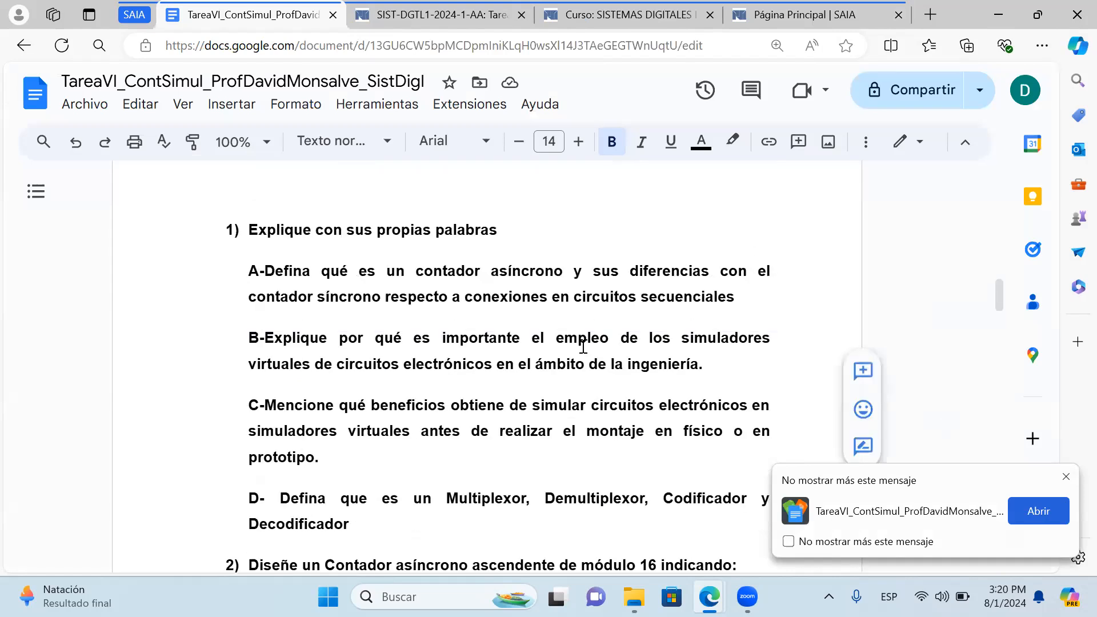
click(1066, 476)
scroll(407, 321, down, 3)
scroll(405, 326, up, 1)
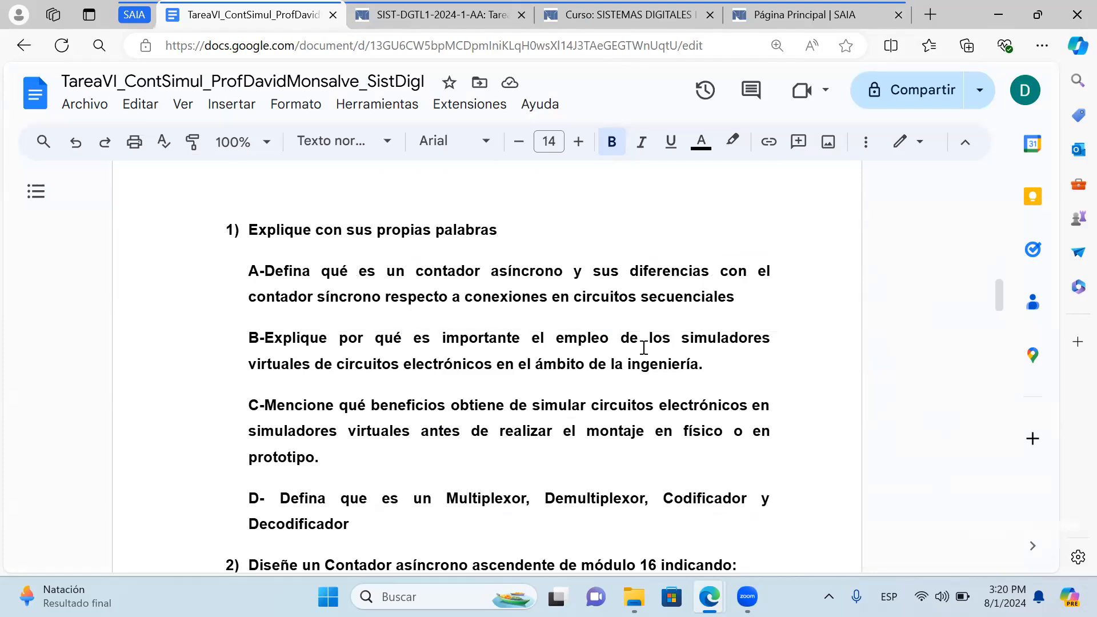
scroll(648, 352, down, 3)
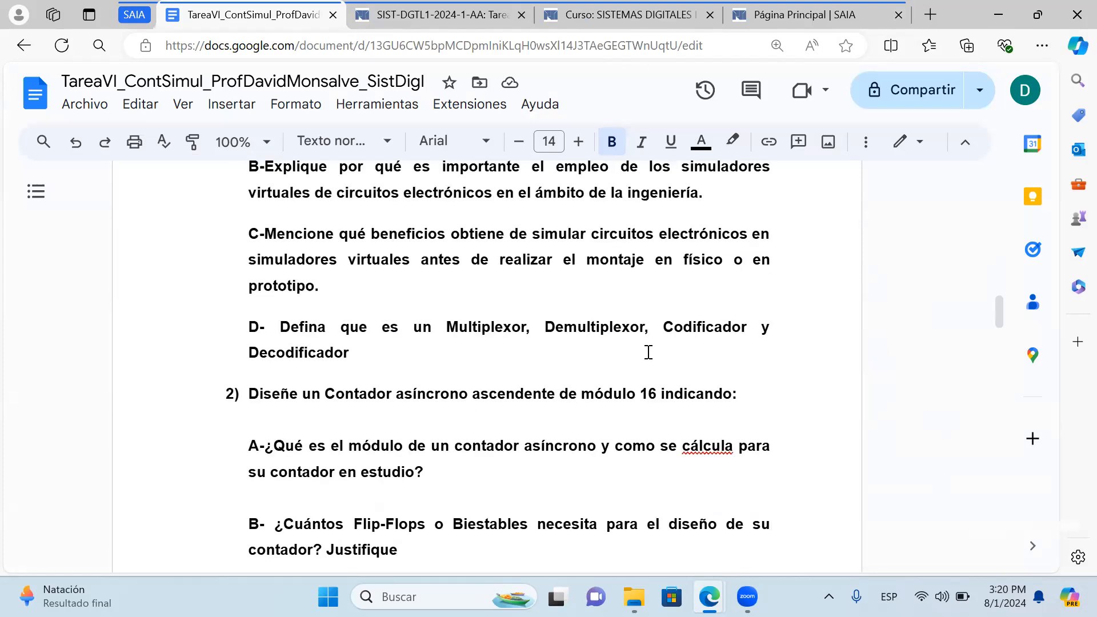
scroll(649, 352, down, 10)
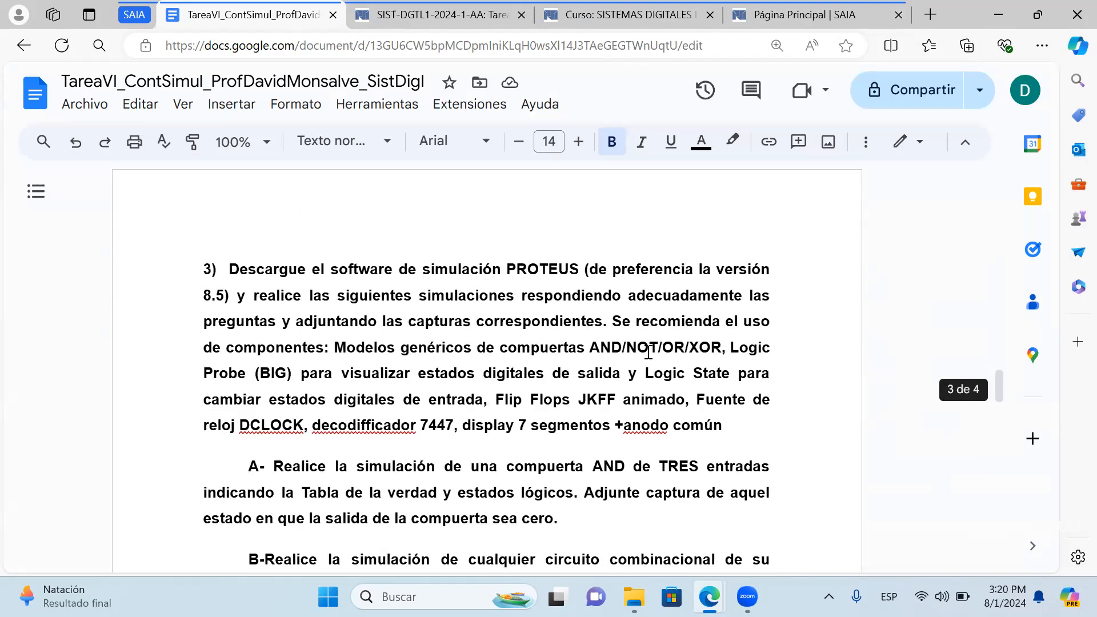
scroll(648, 352, down, 8)
scroll(518, 499, up, 12)
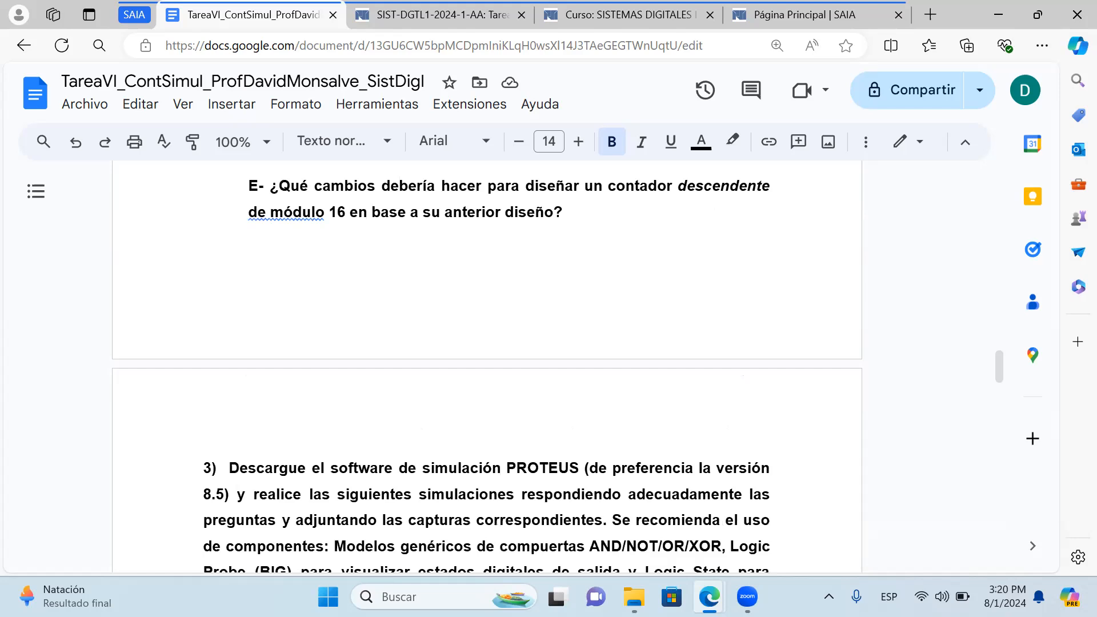
- Search the computer for Proteus 8 Professional and launch it
key(super)
text(prote)
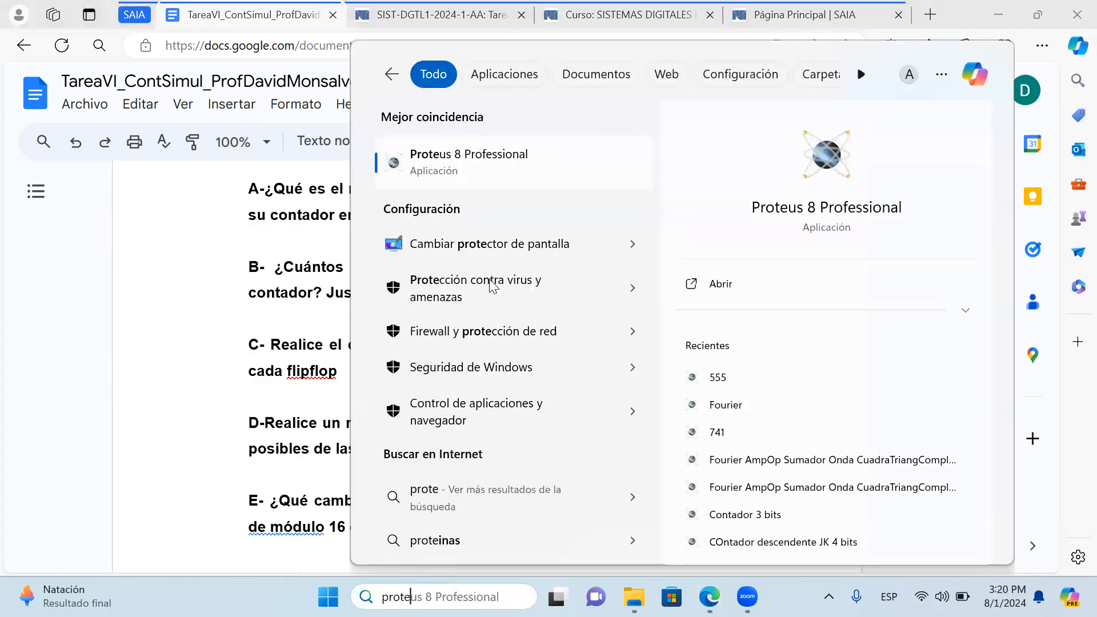
- Switch back to the Tarea VI assignment page and return from it to the SIST-DGTL1-2024-1-AA course page
click(445, 17)
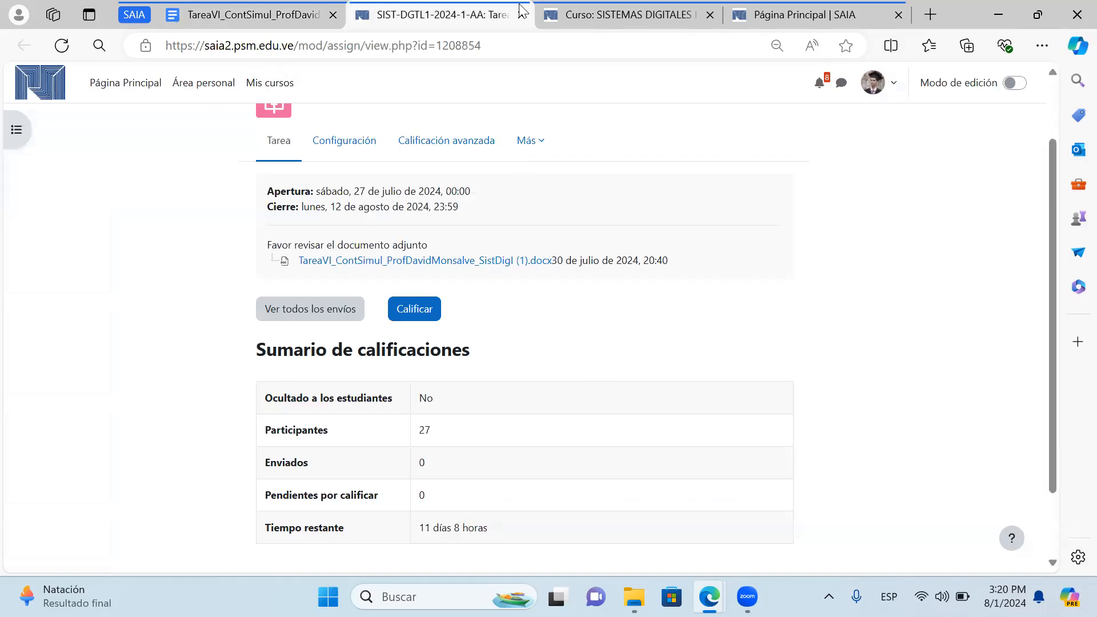
scroll(326, 147, up, 2)
click(325, 149)
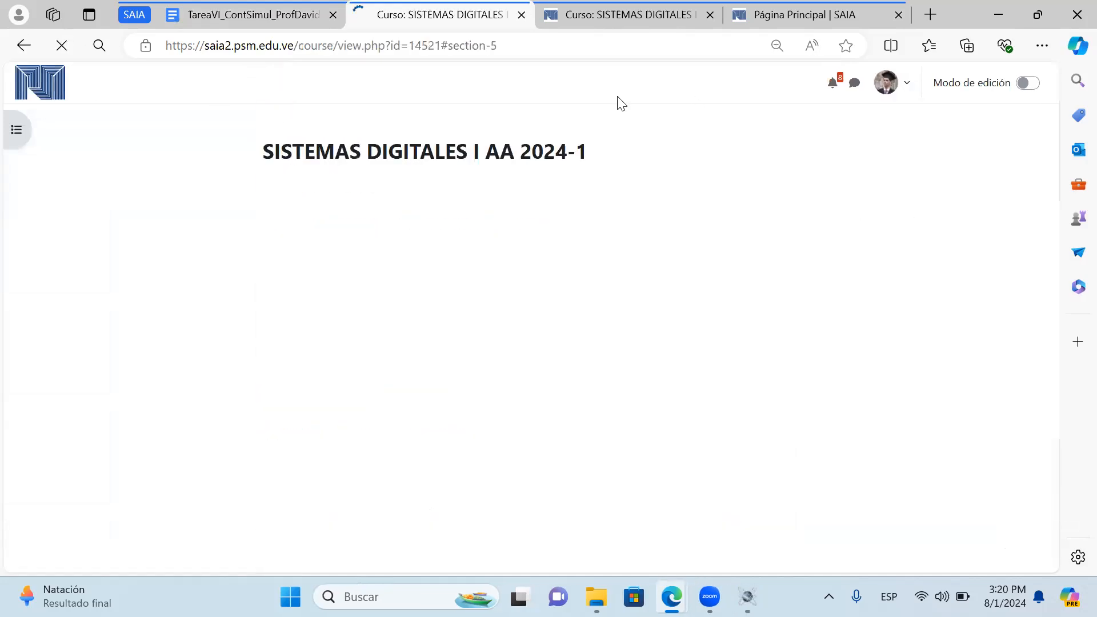
- Find the section on asynchronous counters and digital circuit simulation after Tarea V and highlight parts of its heading
scroll(800, 249, down, 20)
scroll(769, 320, down, 10)
scroll(769, 342, up, 8)
scroll(765, 337, up, 8)
scroll(763, 331, up, 5)
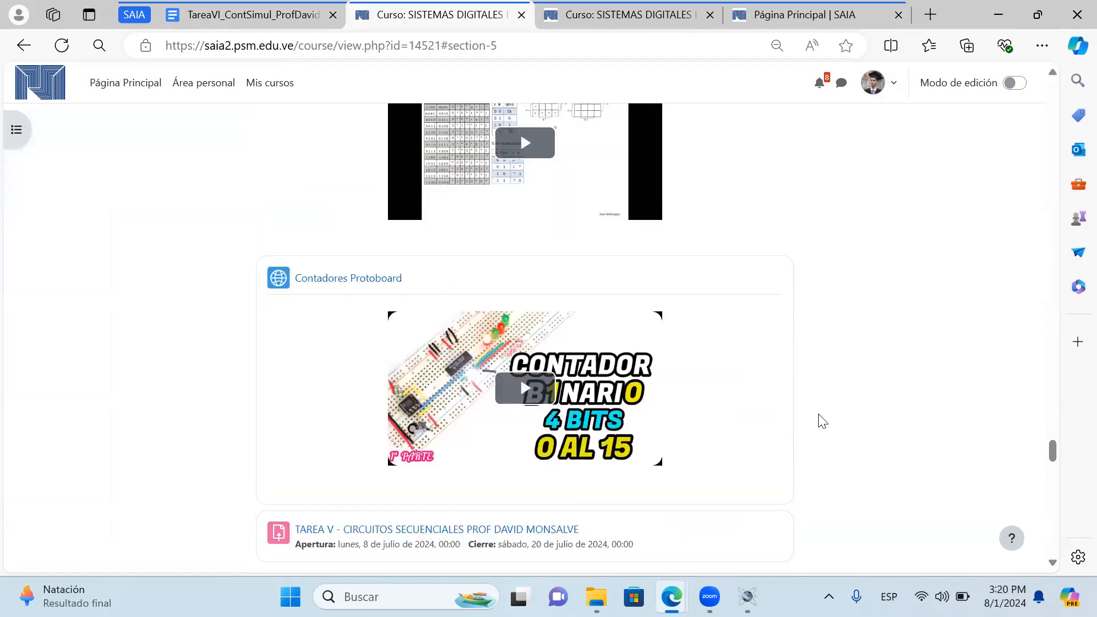
drag(462, 148, 850, 332)
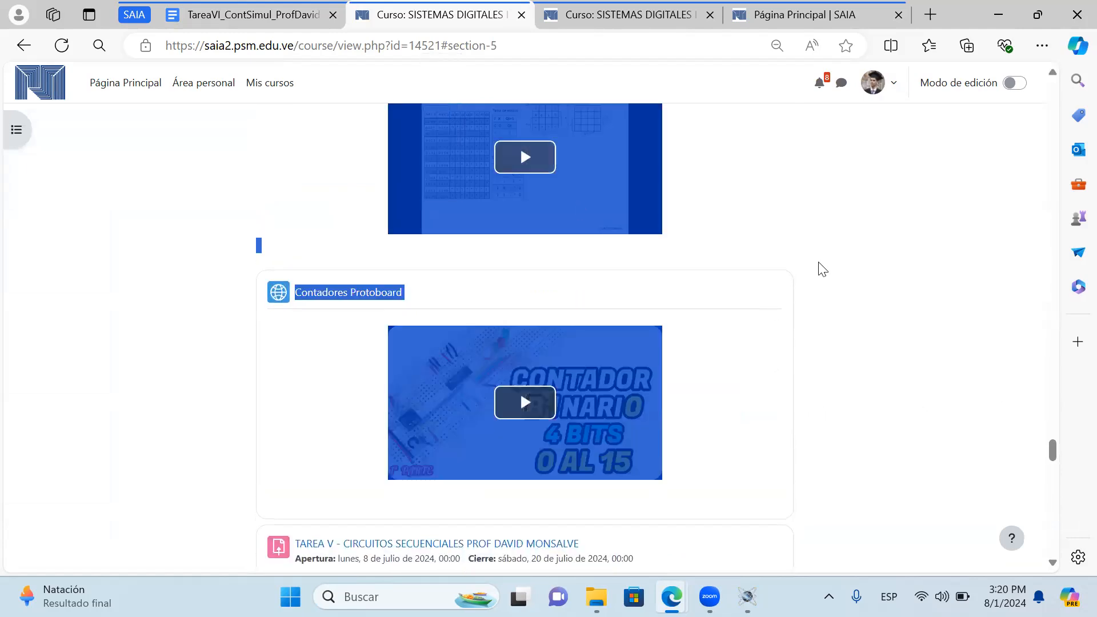
click(928, 383)
scroll(915, 371, down, 1)
scroll(908, 365, down, 6)
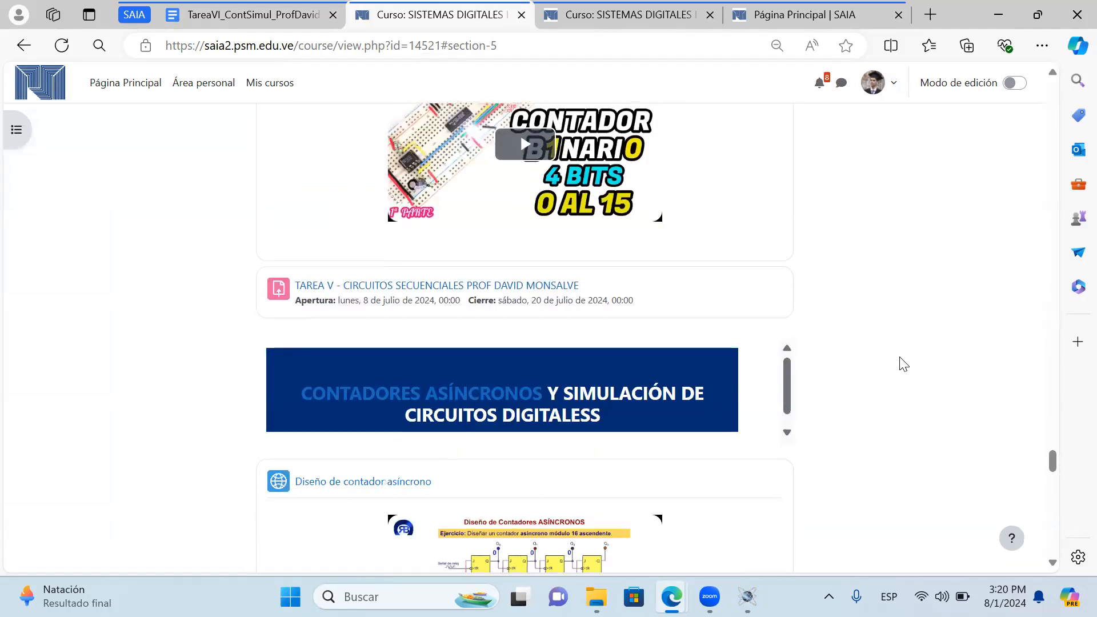
scroll(582, 240, down, 1)
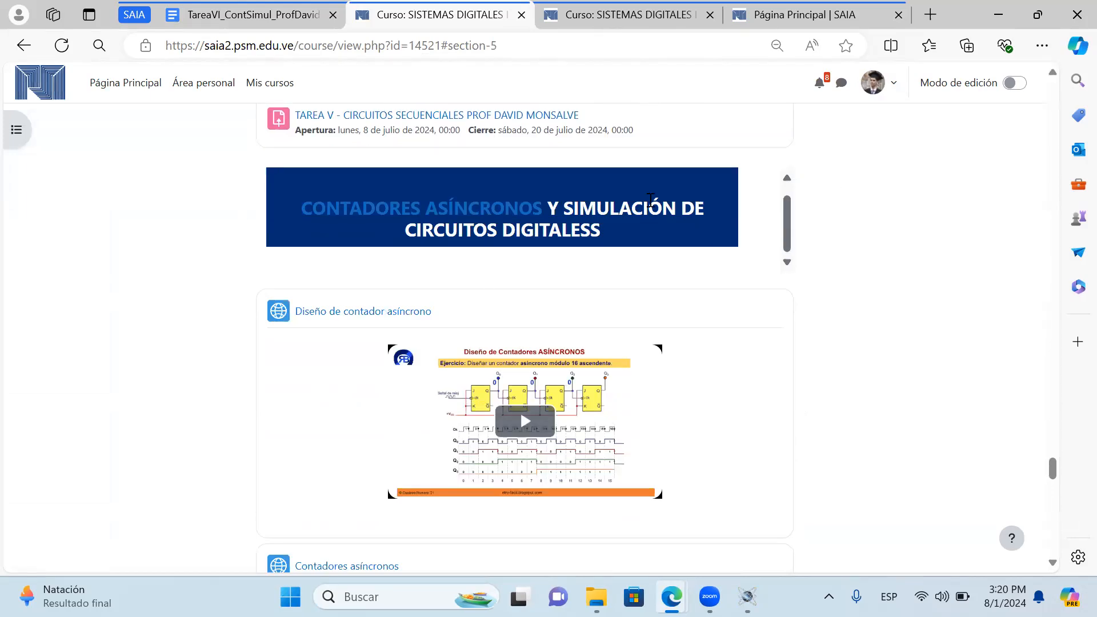
drag(295, 211, 544, 216)
drag(642, 211, 558, 210)
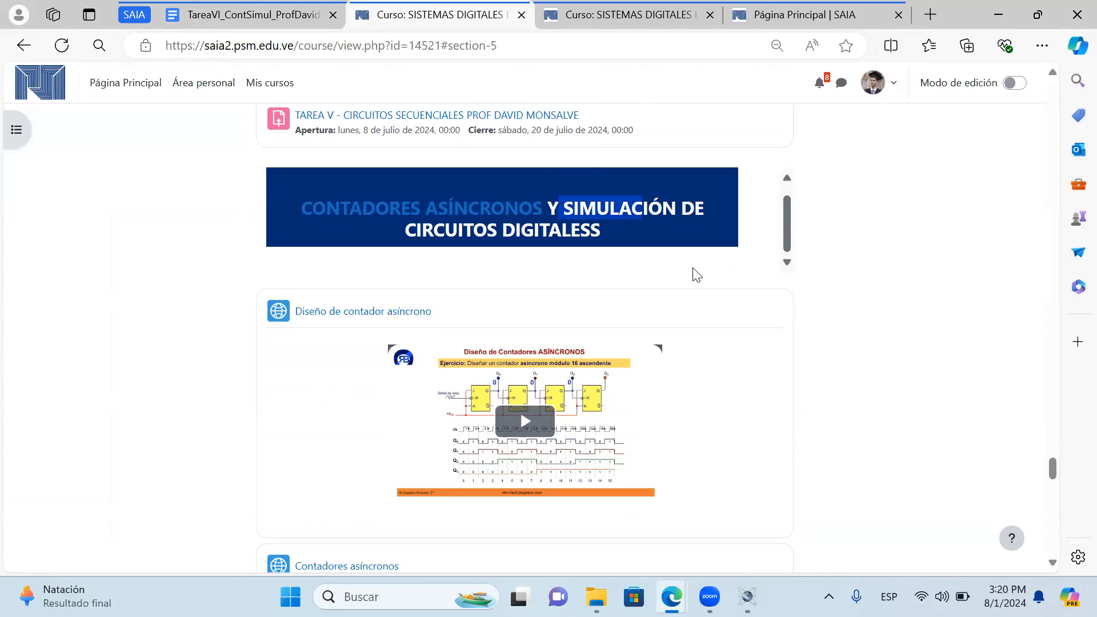
- Survey the section's resources and highlight the titles "Diseño de contador asíncrono" and "Contadores asíncronos"
scroll(912, 285, down, 1)
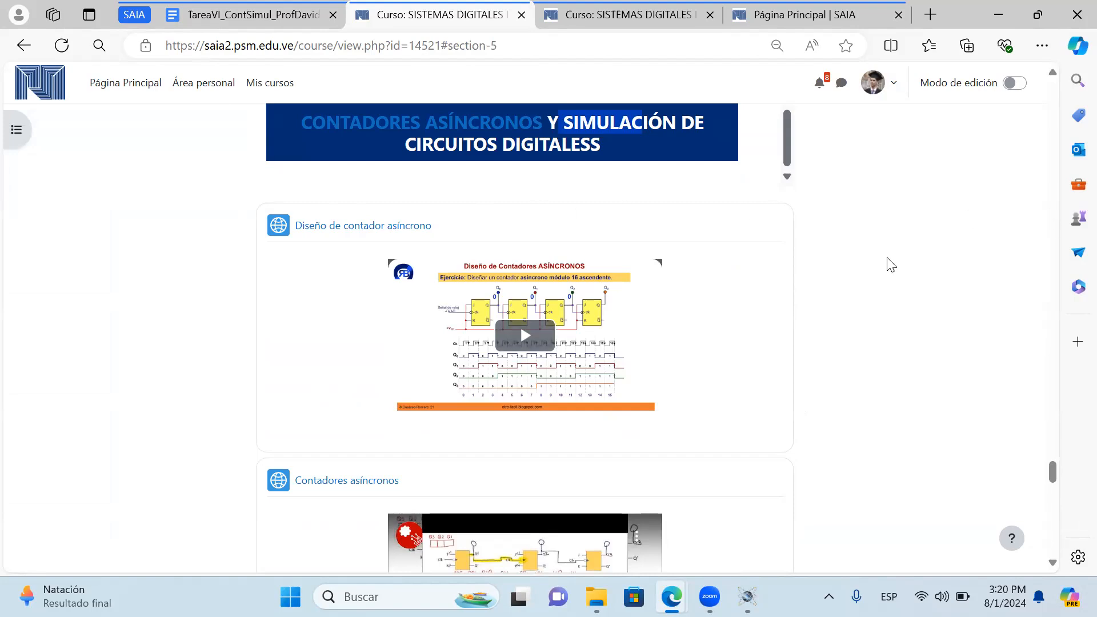
scroll(485, 208, down, 10)
scroll(606, 283, down, 3)
scroll(609, 283, up, 15)
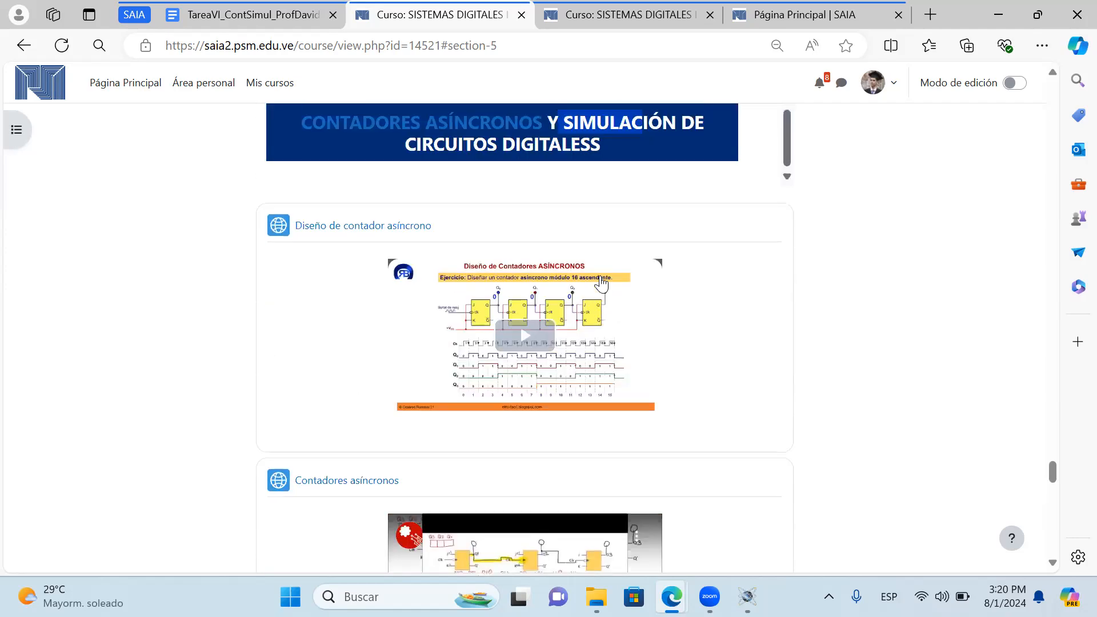
drag(485, 240, 223, 240)
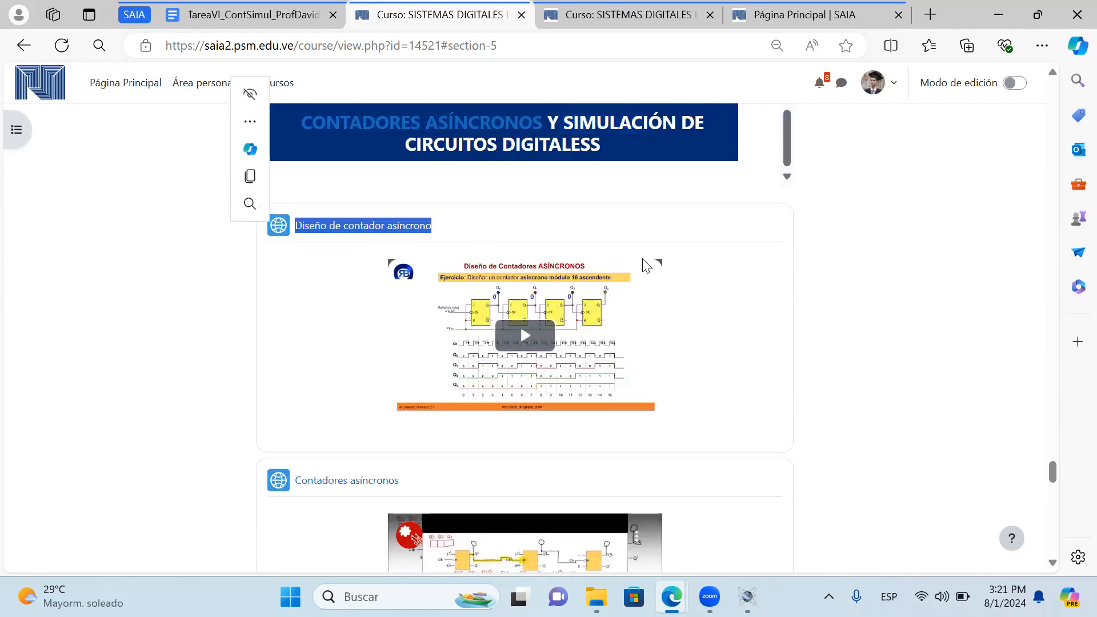
click(293, 297)
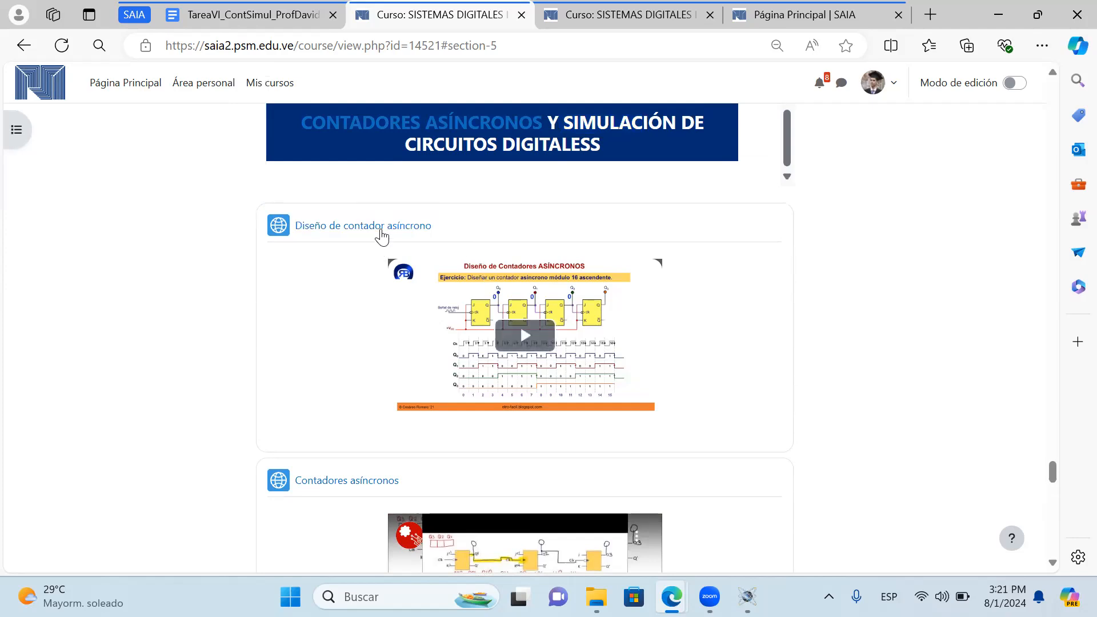
drag(470, 228, 240, 228)
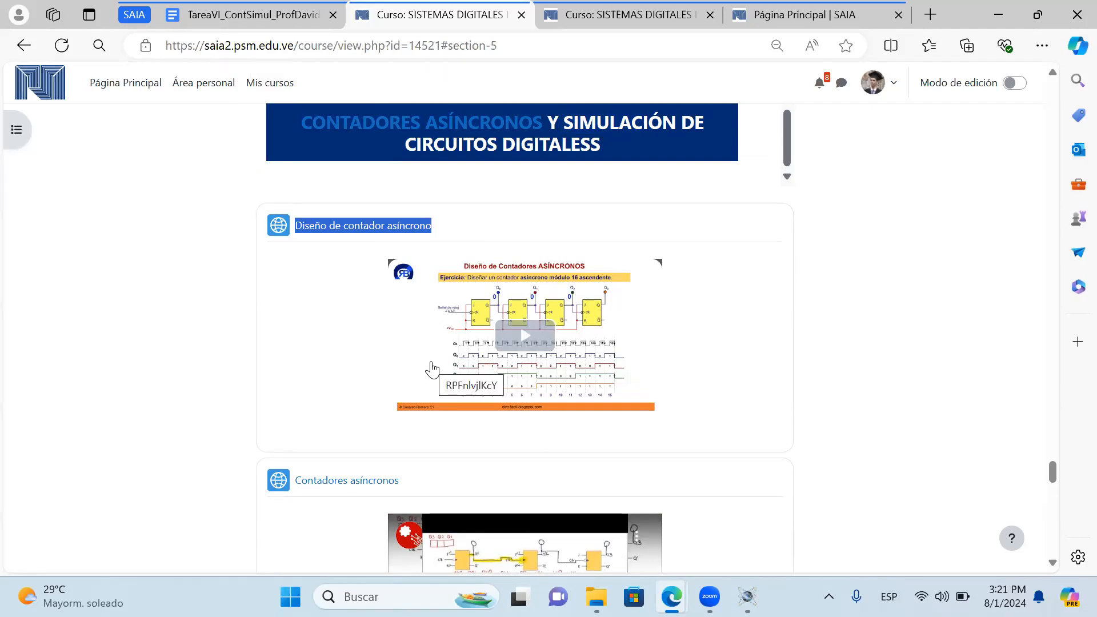
scroll(433, 368, down, 5)
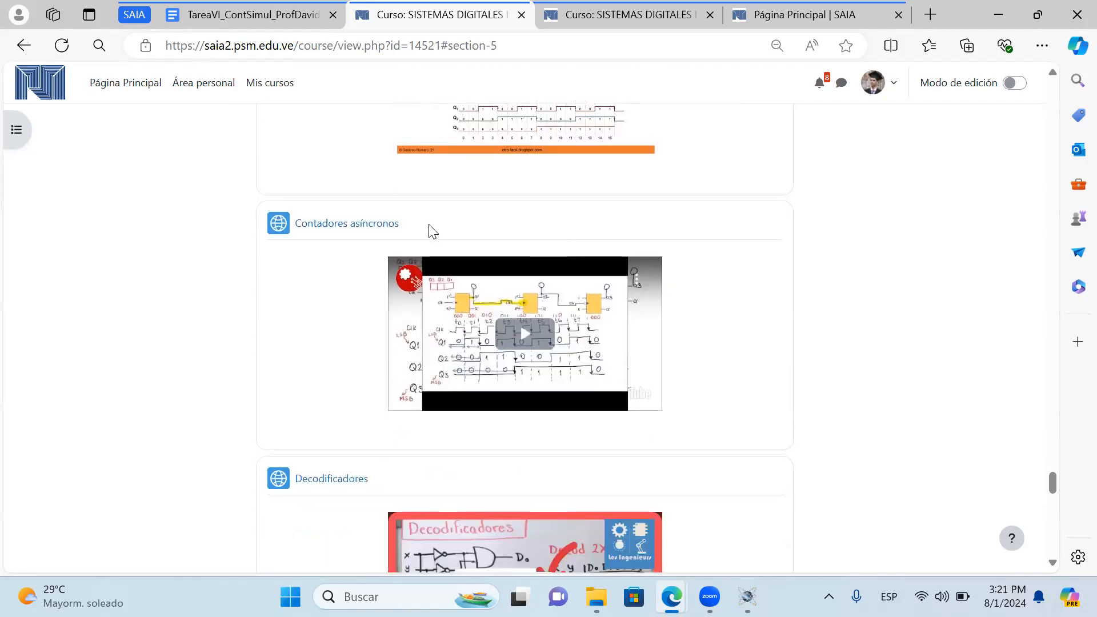
drag(217, 227, 232, 245)
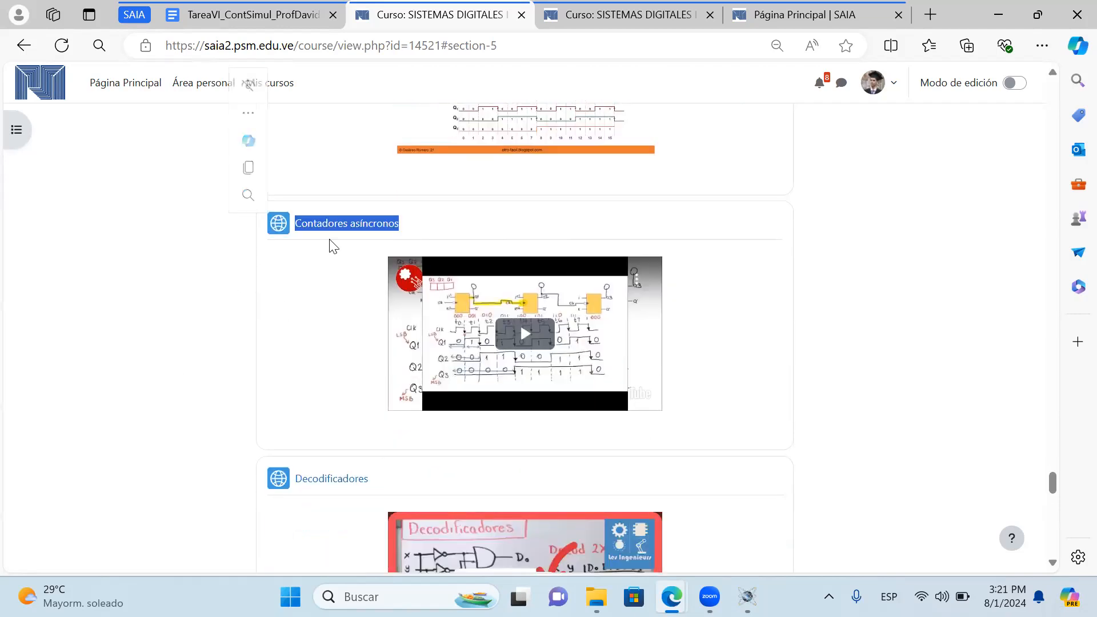
click(236, 290)
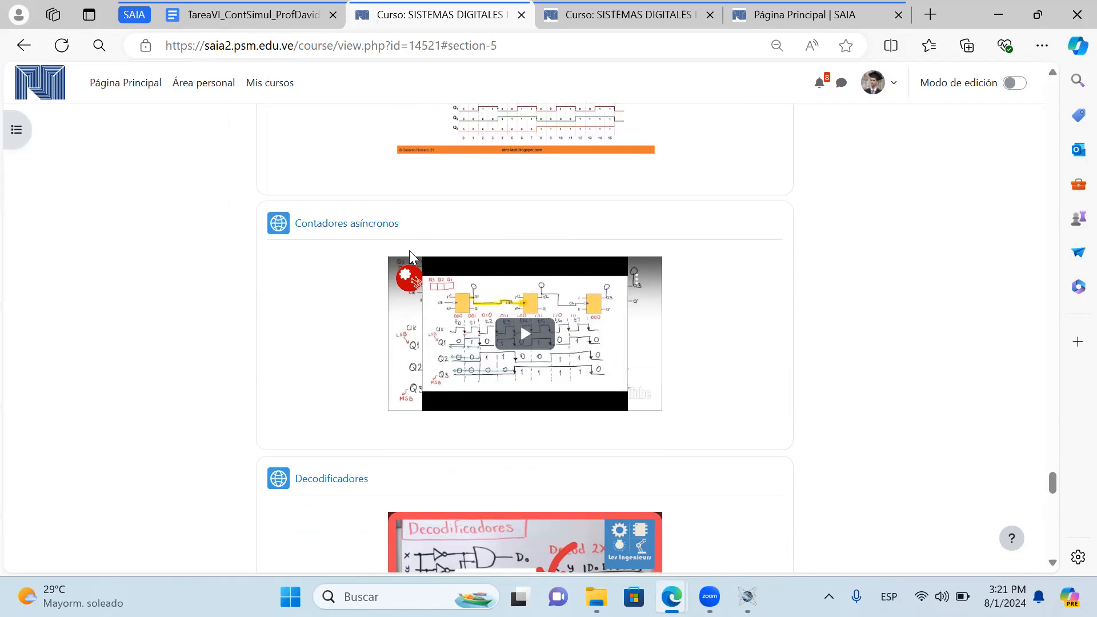
- Review the Decodificadores, Multiplexor-Demultiplexor, Simuladores electrónicos and Instalador Proteus 8.5 resources, highlighting titles along the way
scroll(409, 250, down, 6)
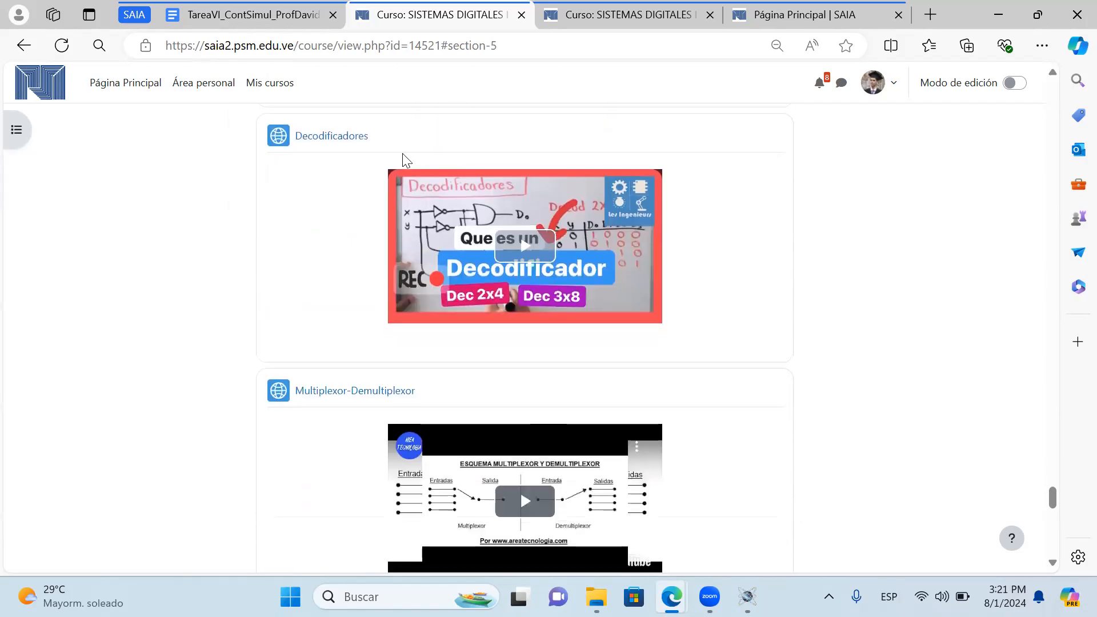
drag(135, 135, 482, 342)
scroll(457, 217, down, 3)
drag(457, 218, 98, 230)
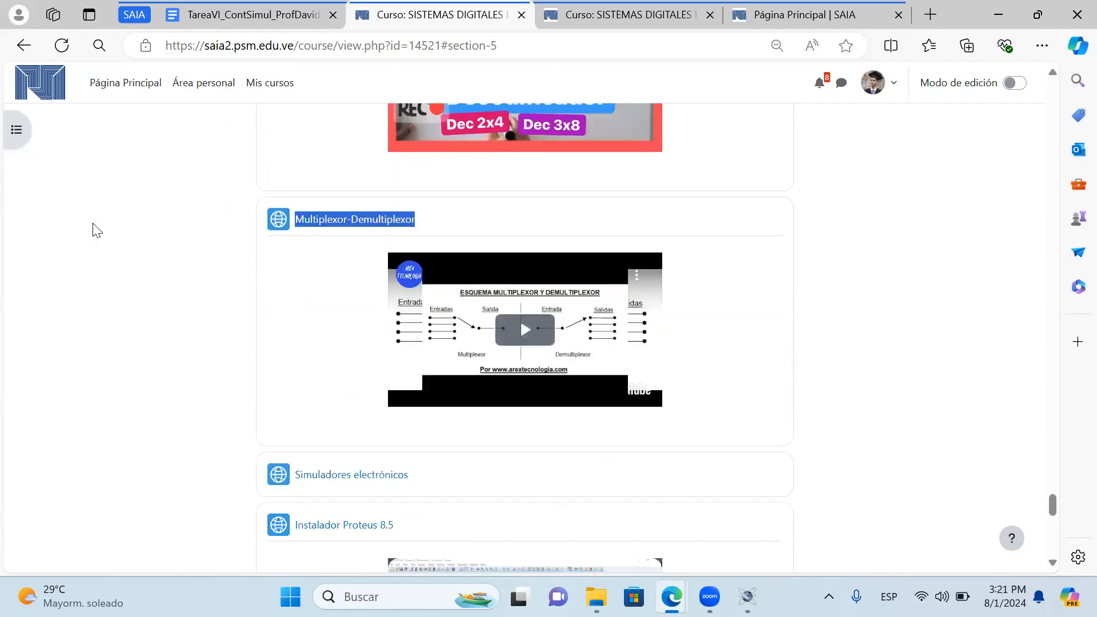
scroll(411, 423, down, 5)
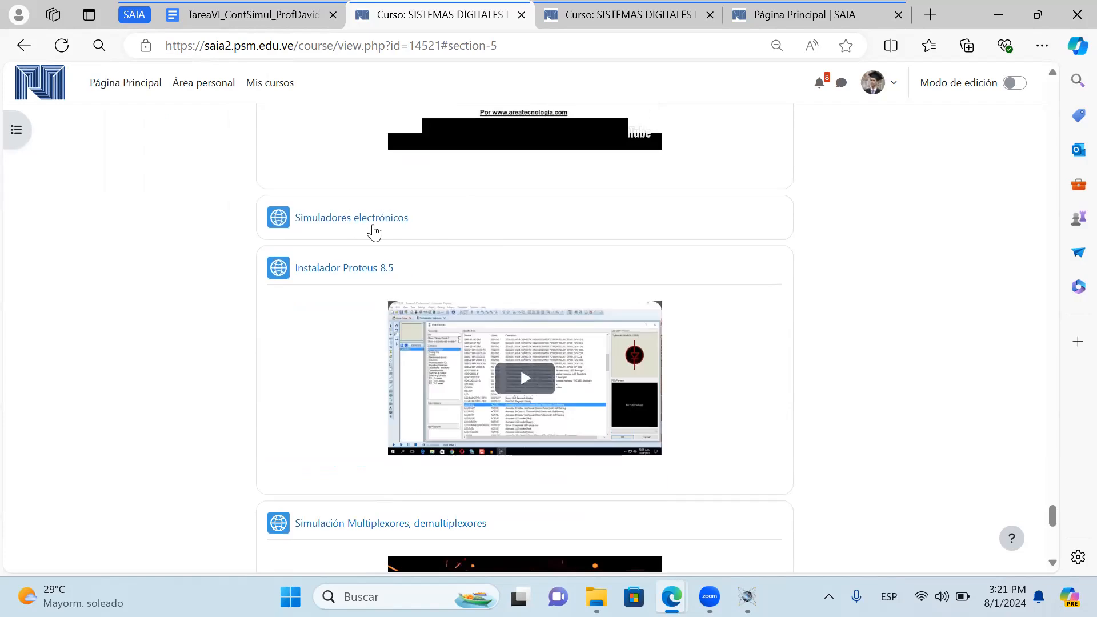
drag(224, 230, 213, 231)
click(216, 313)
scroll(523, 172, down, 1)
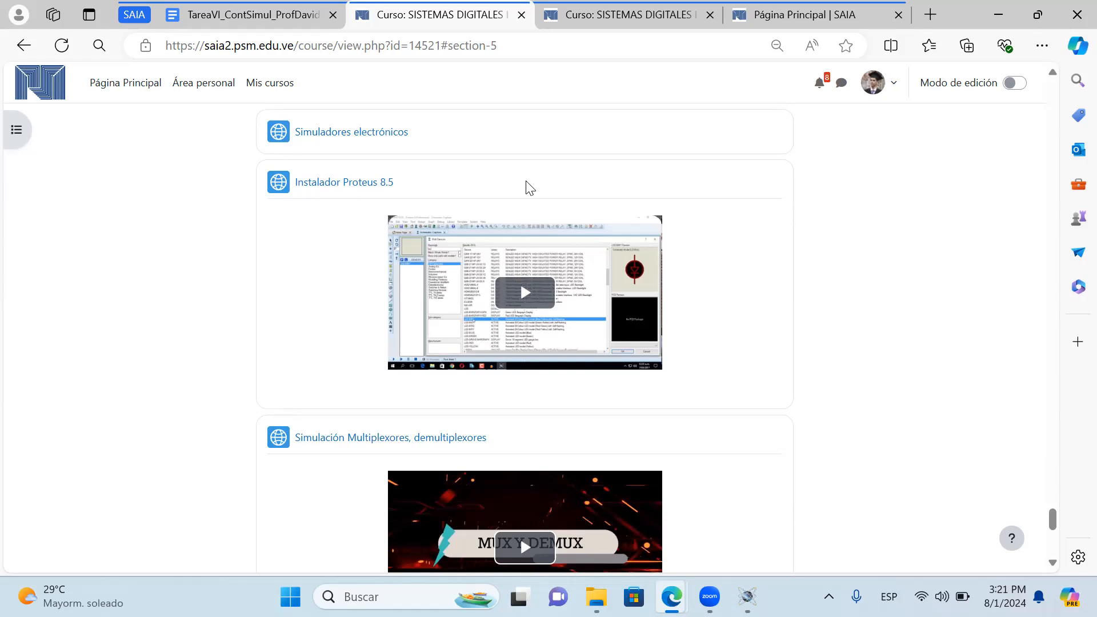
- Highlight the "Instalador Proteus 8.5" resource title on the course page, then clear the selection
drag(527, 186, 130, 196)
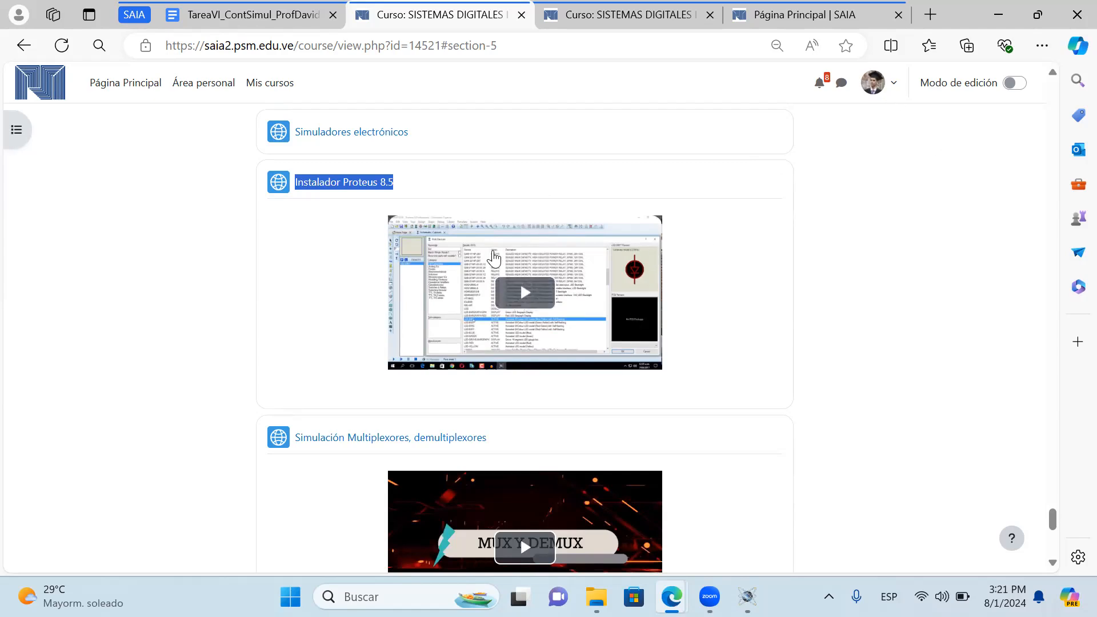
click(459, 199)
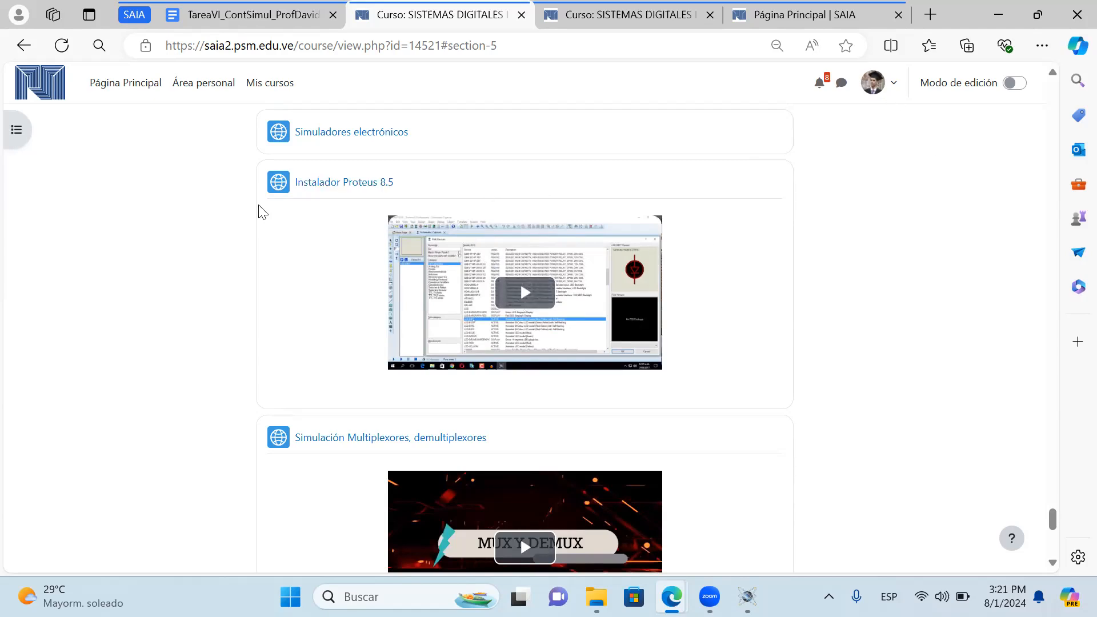
drag(473, 179, 211, 186)
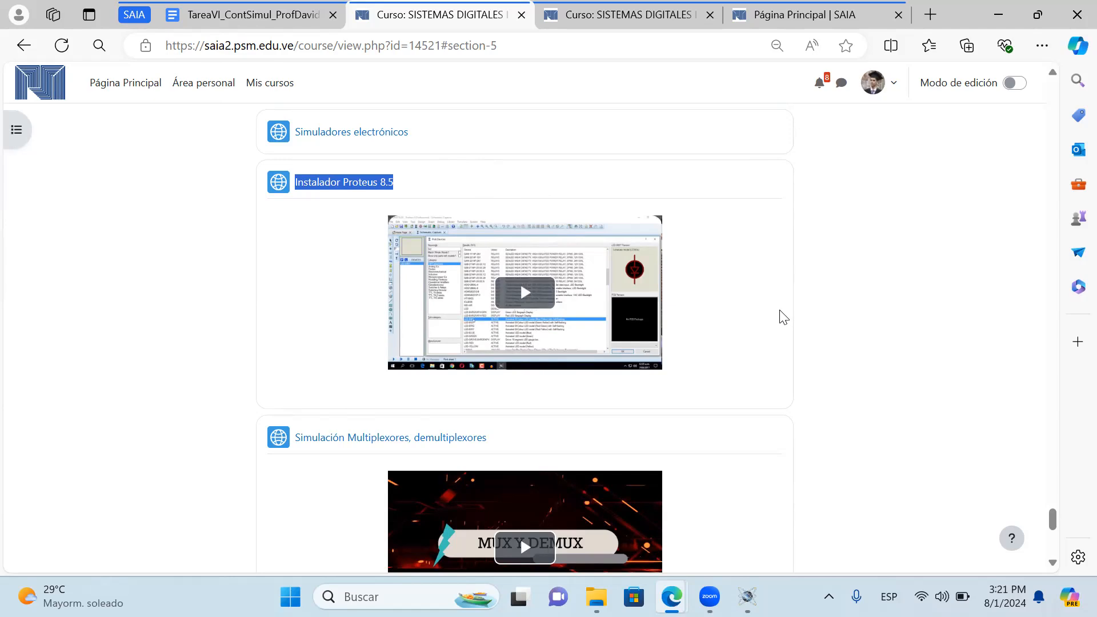
scroll(515, 168, down, 2)
scroll(420, 170, up, 2)
click(247, 266)
- Open the Instalador Proteus 8.5 resource in a separate browser tab and pause its YouTube video
right_click(335, 183)
click(418, 202)
click(532, 6)
drag(416, 5, 520, 7)
click(229, 483)
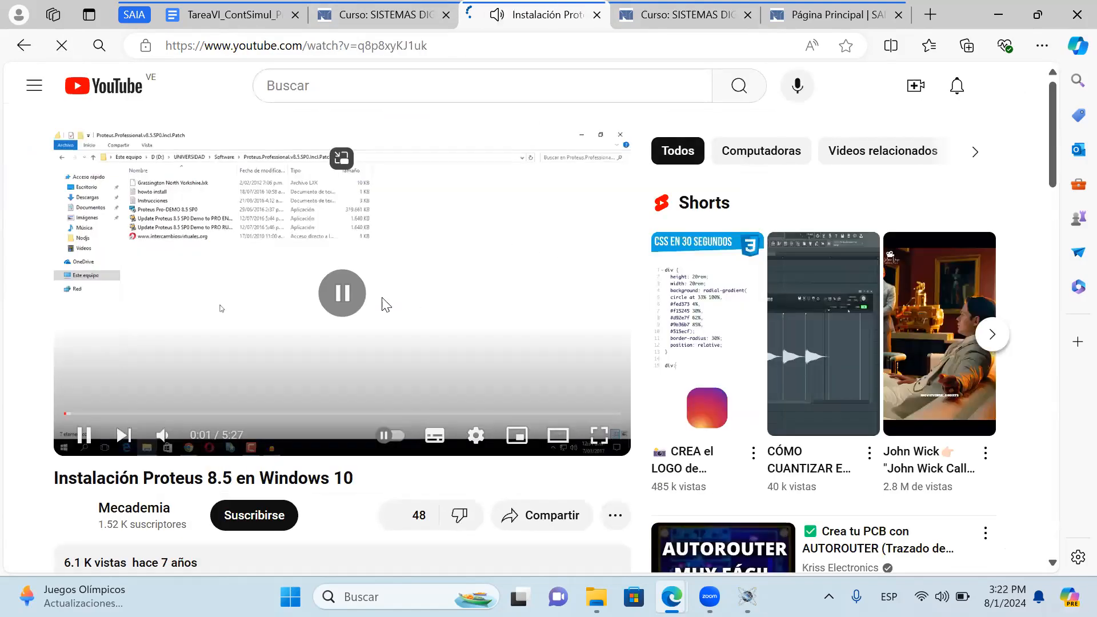
click(389, 309)
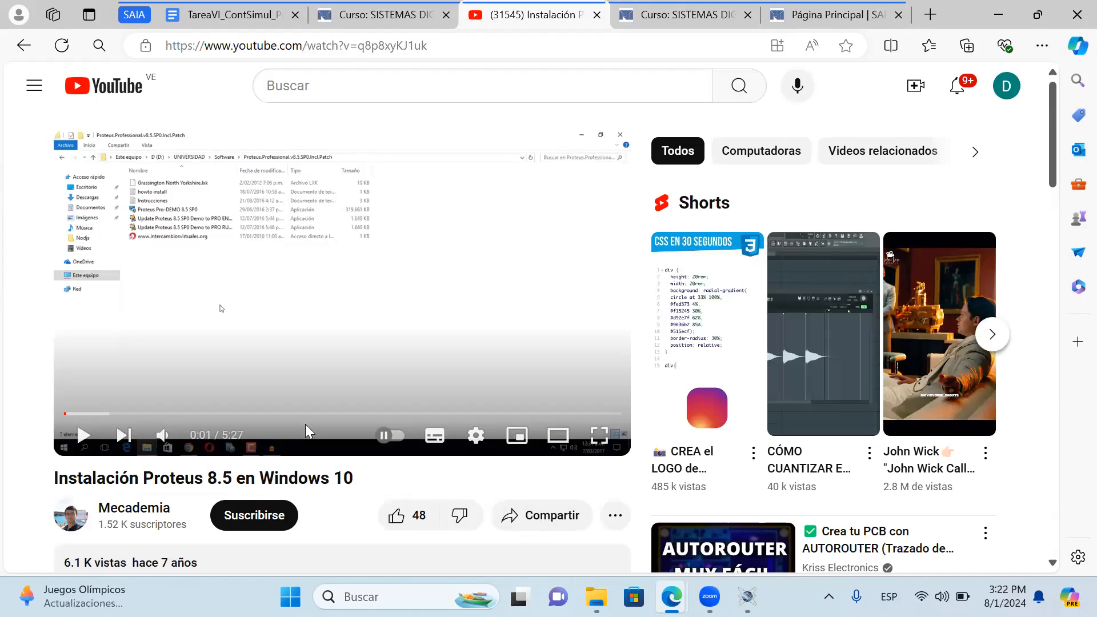
- Expand and examine the description of the Proteus 8.5 installation video, including its download link
scroll(305, 424, down, 3)
click(196, 443)
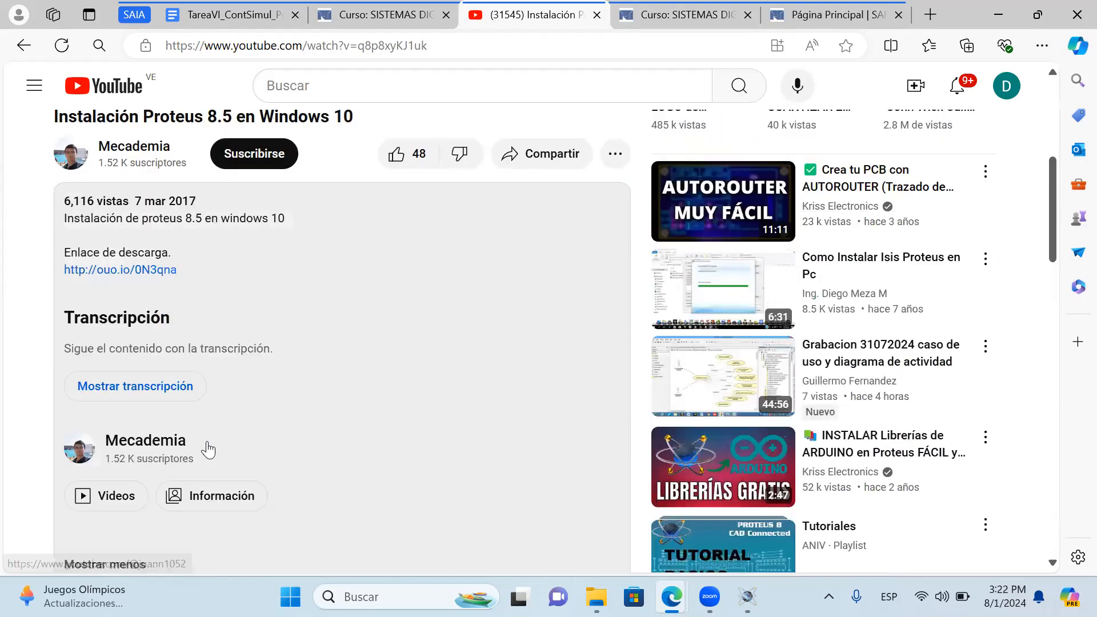
scroll(186, 198, down, 2)
scroll(206, 192, up, 8)
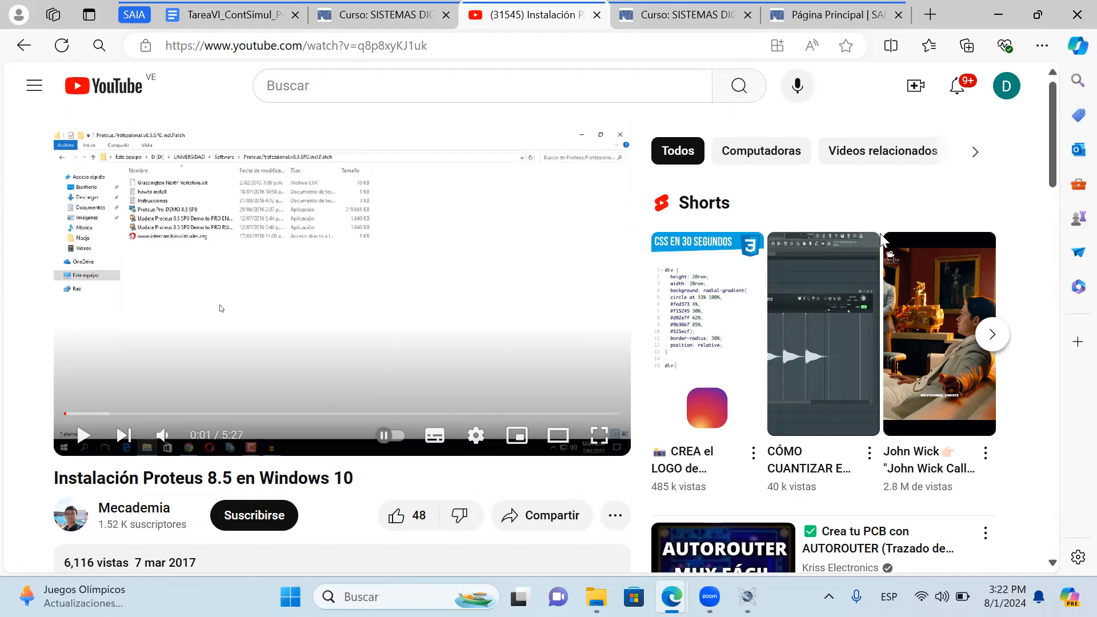
- Enter "proteus" as a YouTube search term and dismiss the suggestions
click(519, 95)
text(prort)
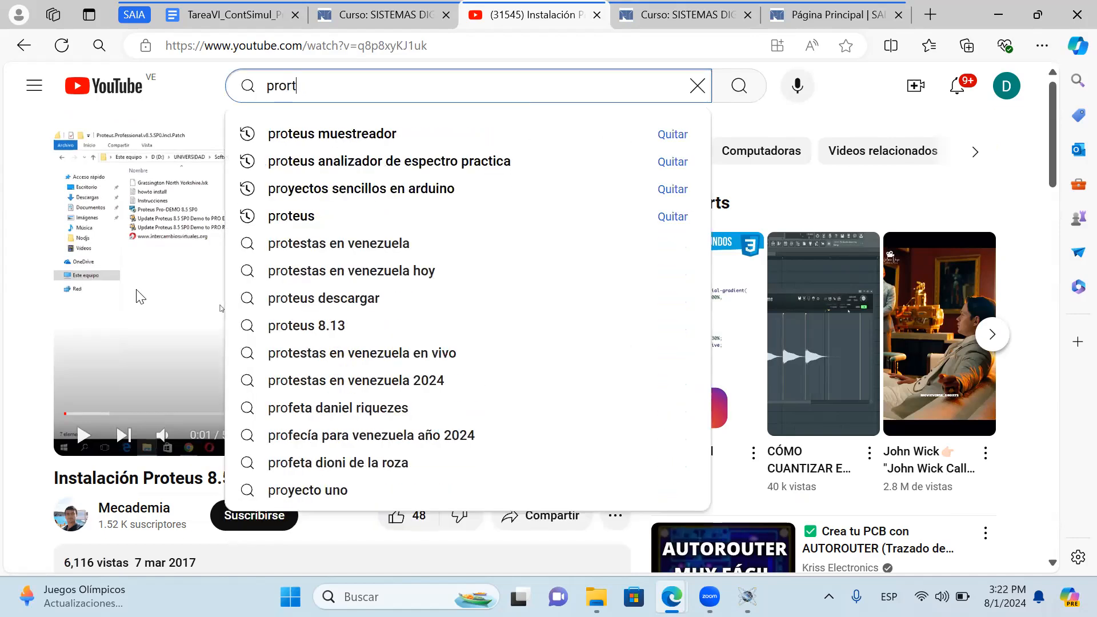
text(eus)
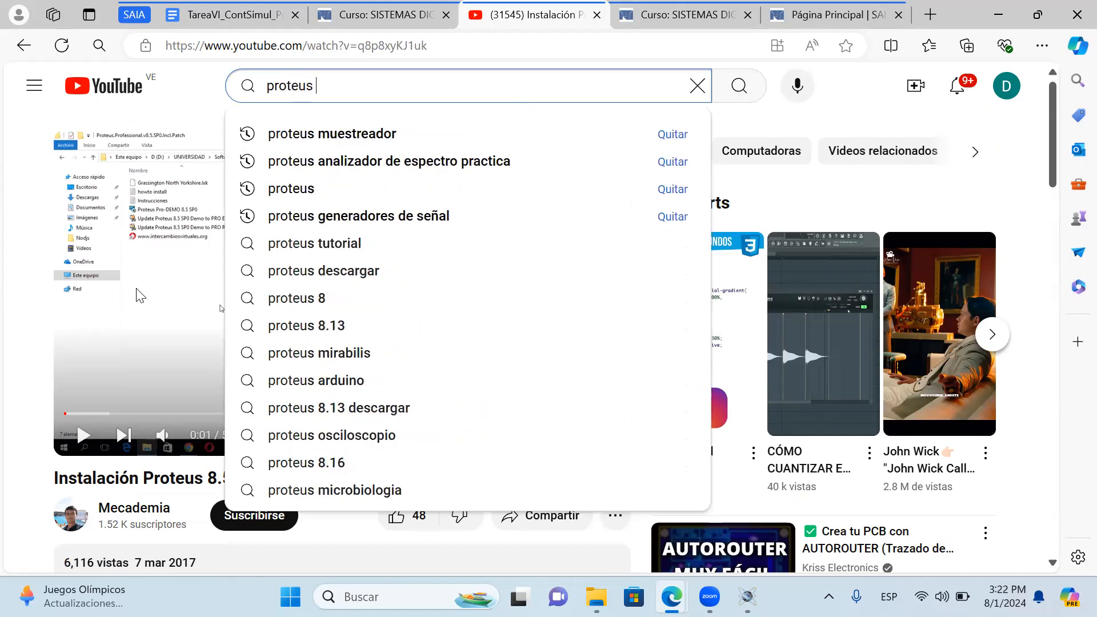
click(513, 8)
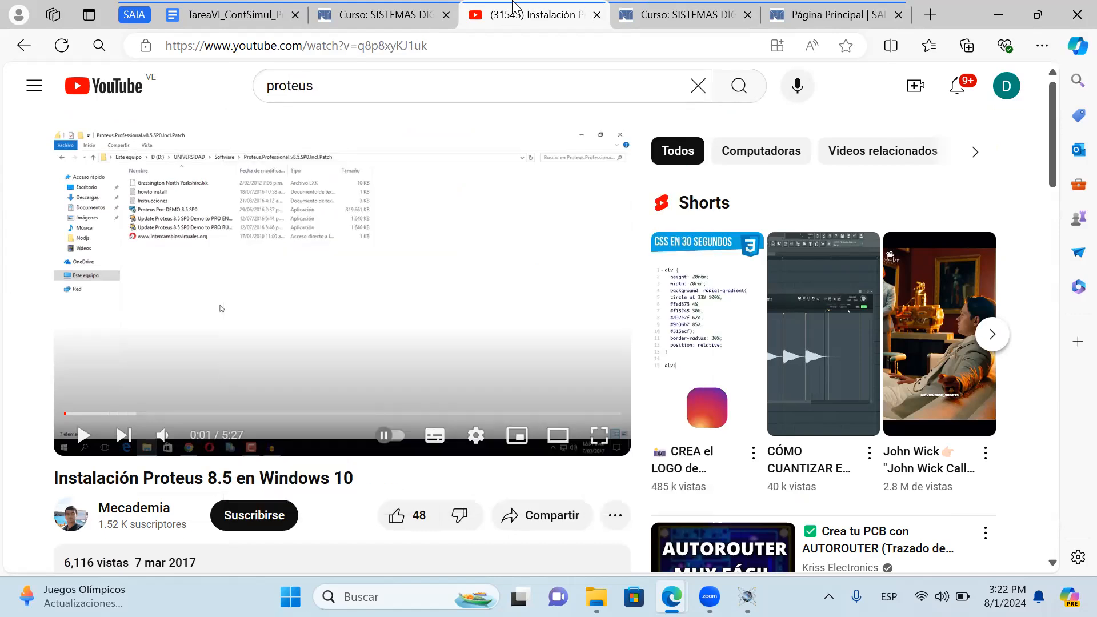
- Close the installation video, return to the course page and highlight the "Simulación Display" resource title
click(452, 12)
click(596, 15)
scroll(391, 552, down, 3)
triple_click(544, 270)
scroll(392, 448, down, 3)
triple_click(216, 360)
scroll(183, 439, up, 2)
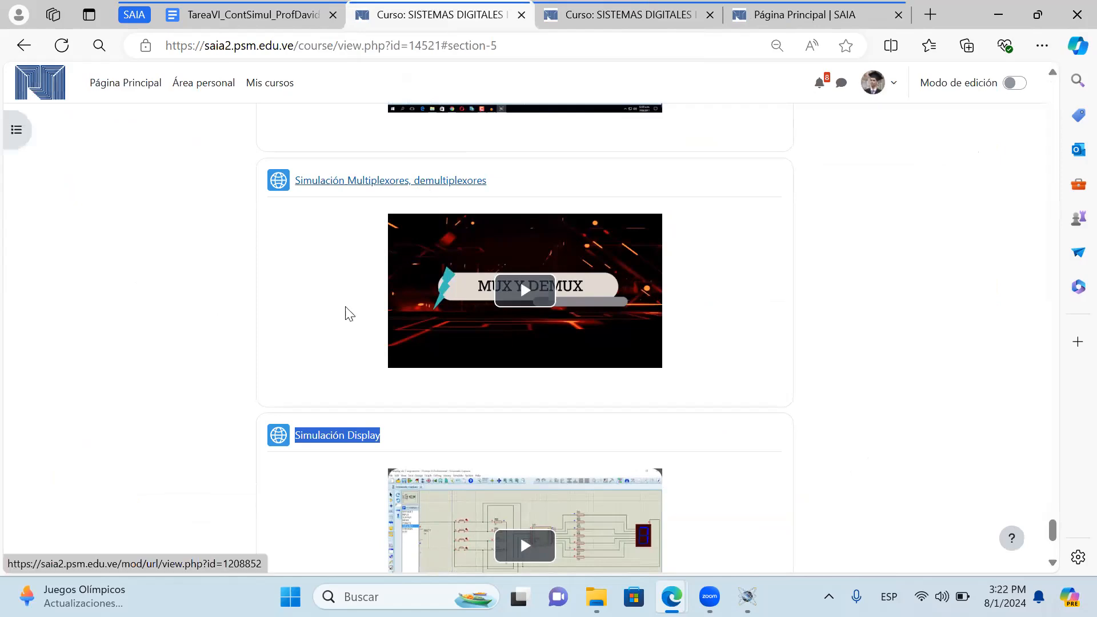
click(343, 337)
- Survey the course page's earlier counter, flip-flop and Karnaugh map resources and return to Simulación Display and Tarea VI at the end
scroll(228, 412, down, 2)
scroll(313, 385, down, 3)
scroll(339, 417, up, 1)
scroll(342, 414, up, 6)
scroll(543, 442, up, 5)
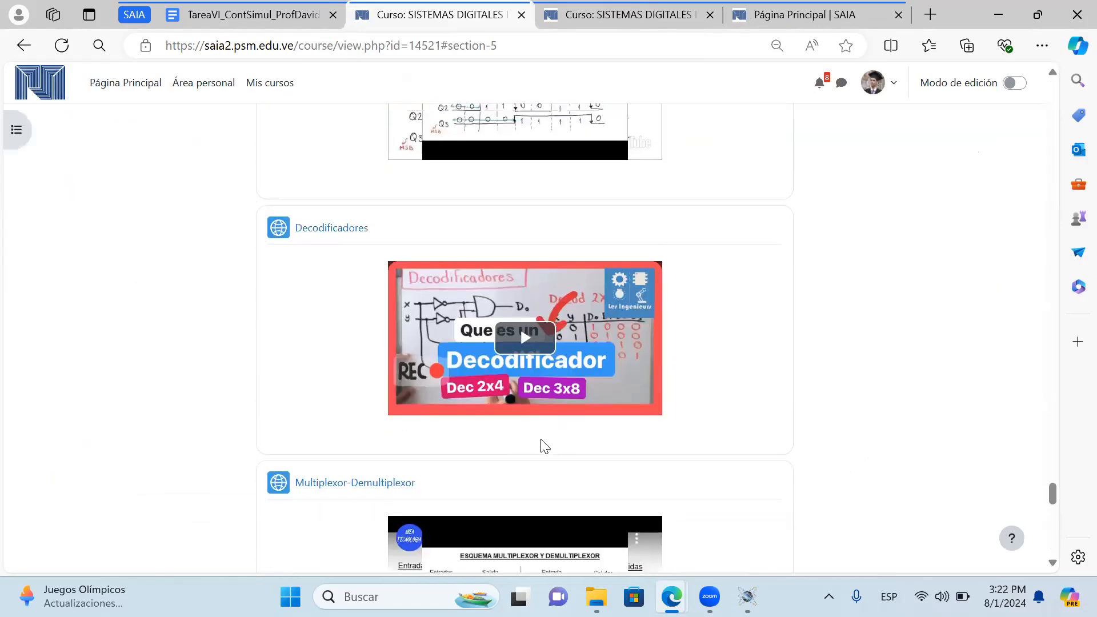
scroll(541, 439, up, 4)
scroll(546, 447, up, 10)
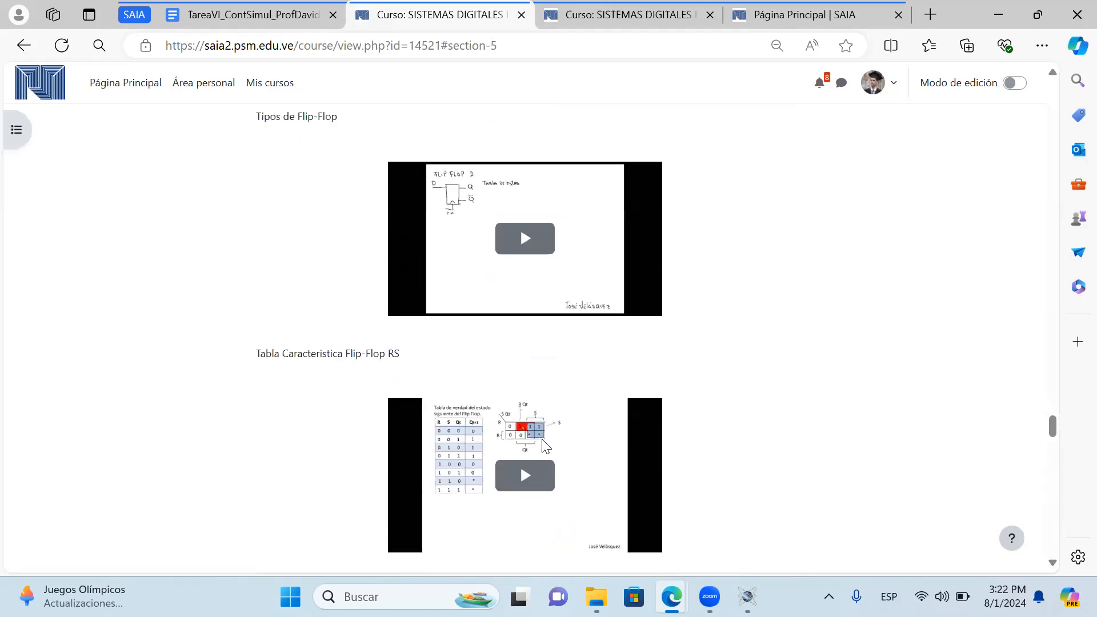
scroll(491, 409, down, 1)
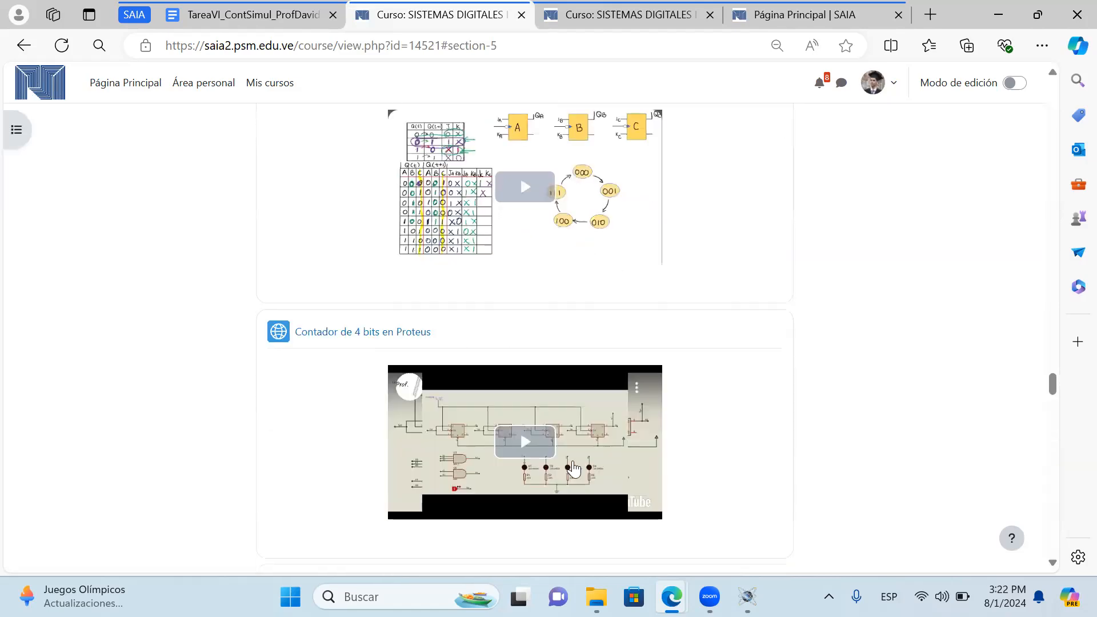
scroll(228, 439, up, 1)
scroll(219, 437, up, 20)
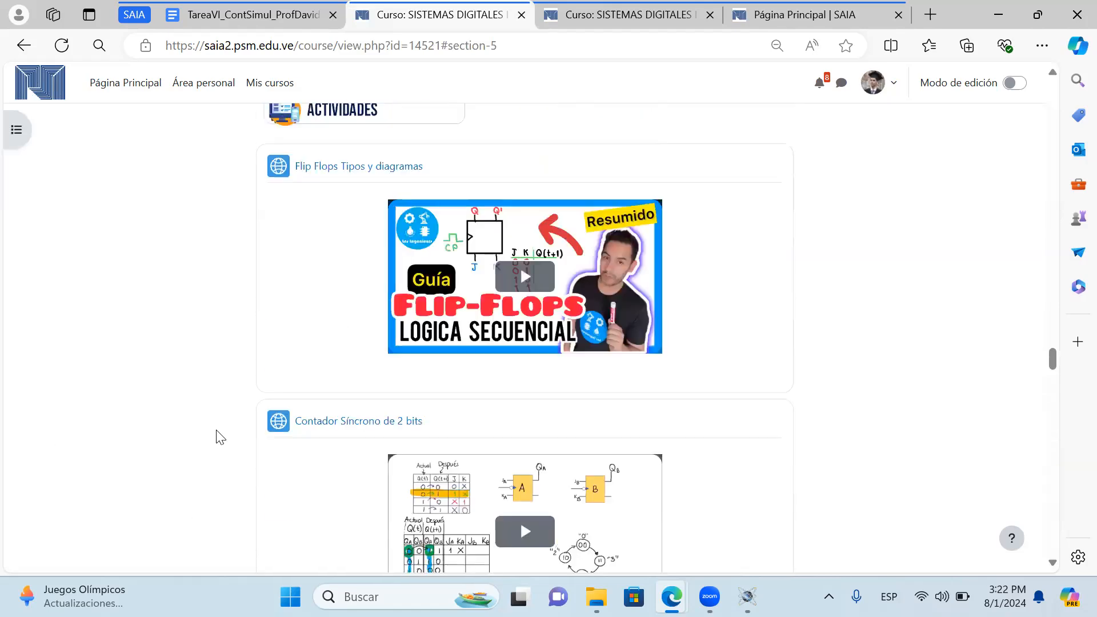
scroll(500, 406, up, 10)
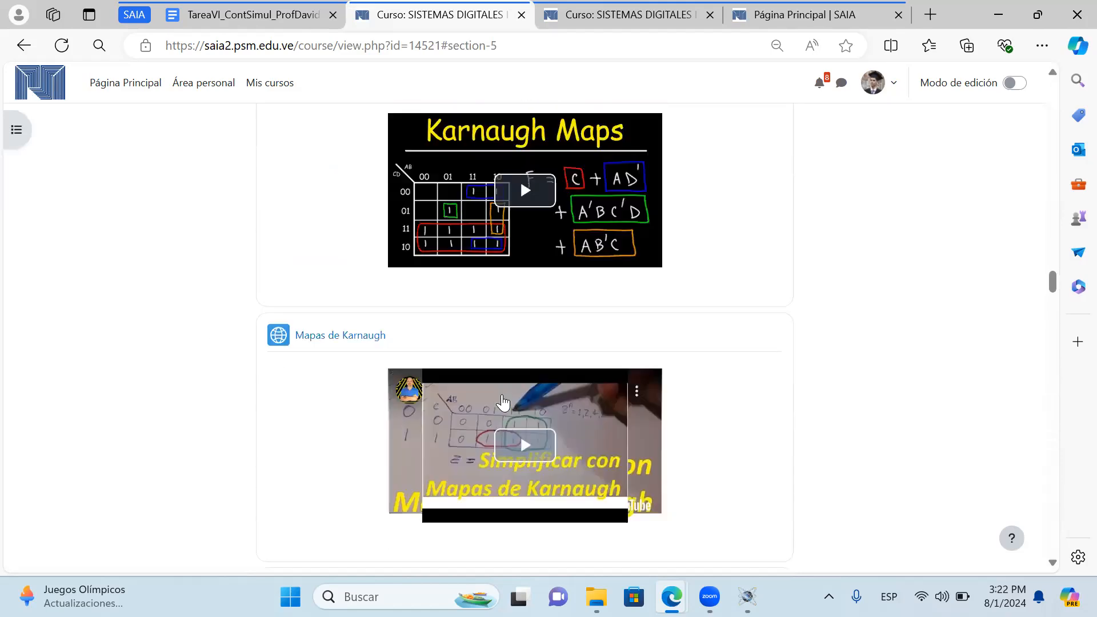
scroll(500, 423, up, 6)
scroll(500, 431, down, 6)
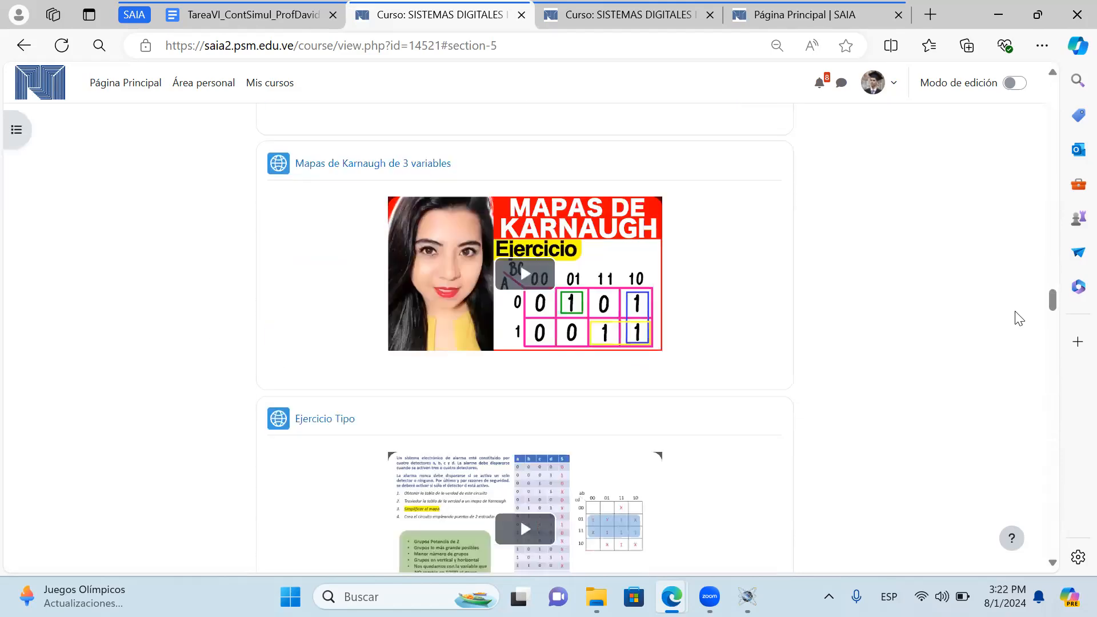
drag(1052, 299, 1053, 545)
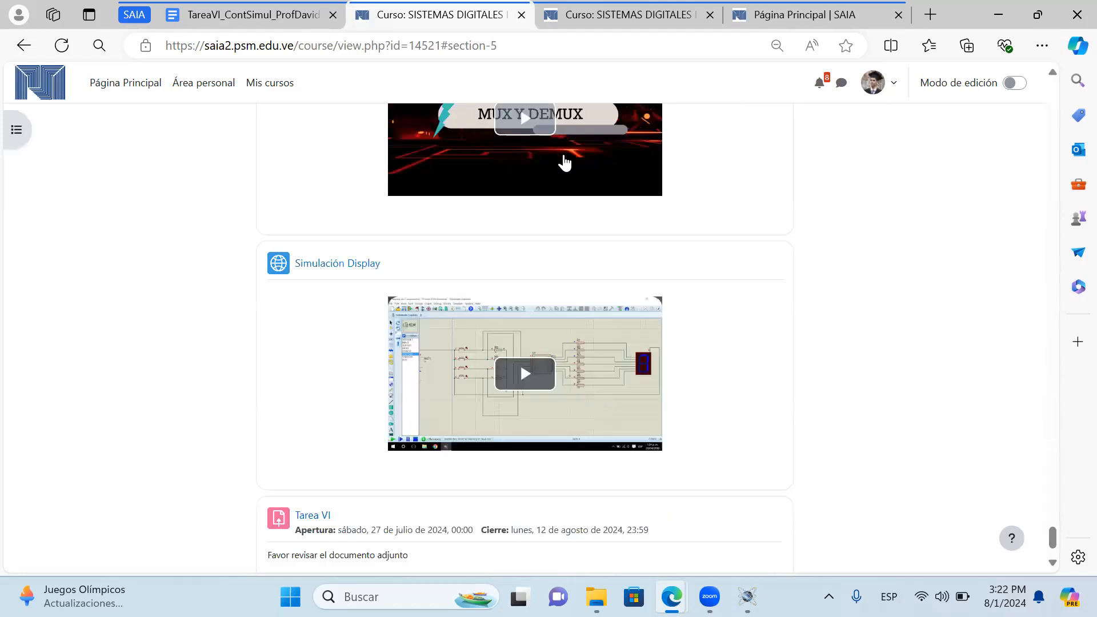
scroll(685, 214, down, 2)
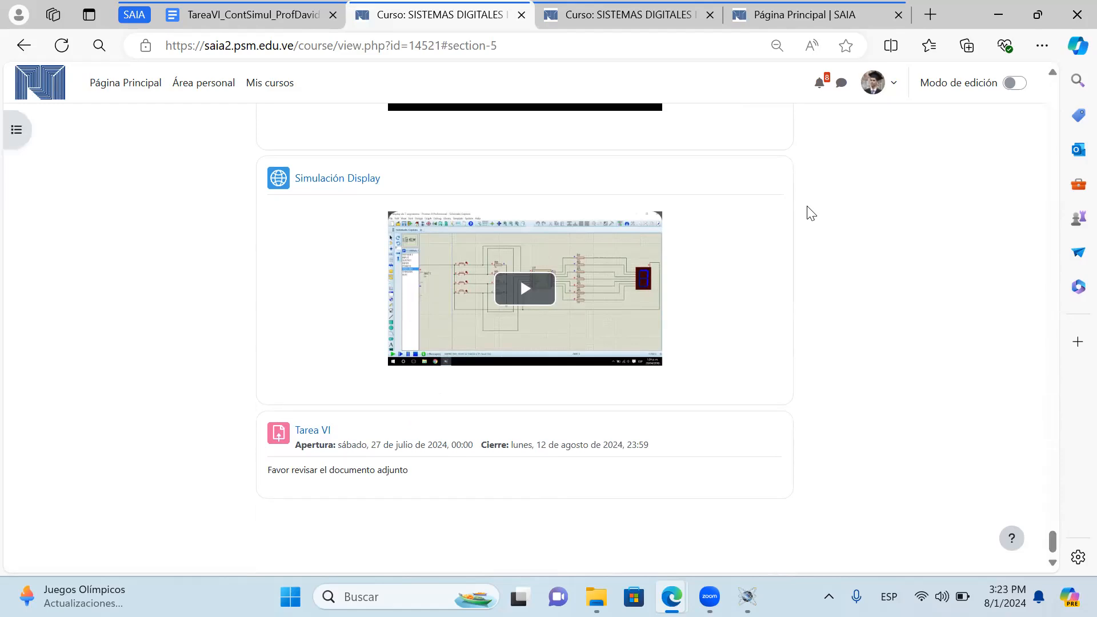
scroll(693, 301, up, 3)
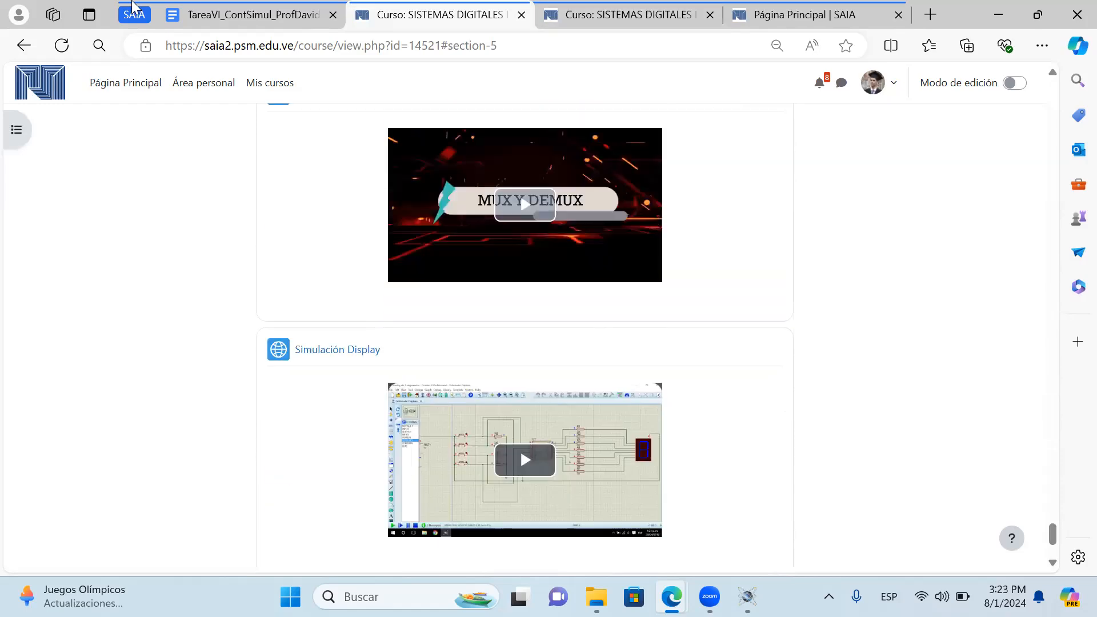
scroll(535, 295, down, 3)
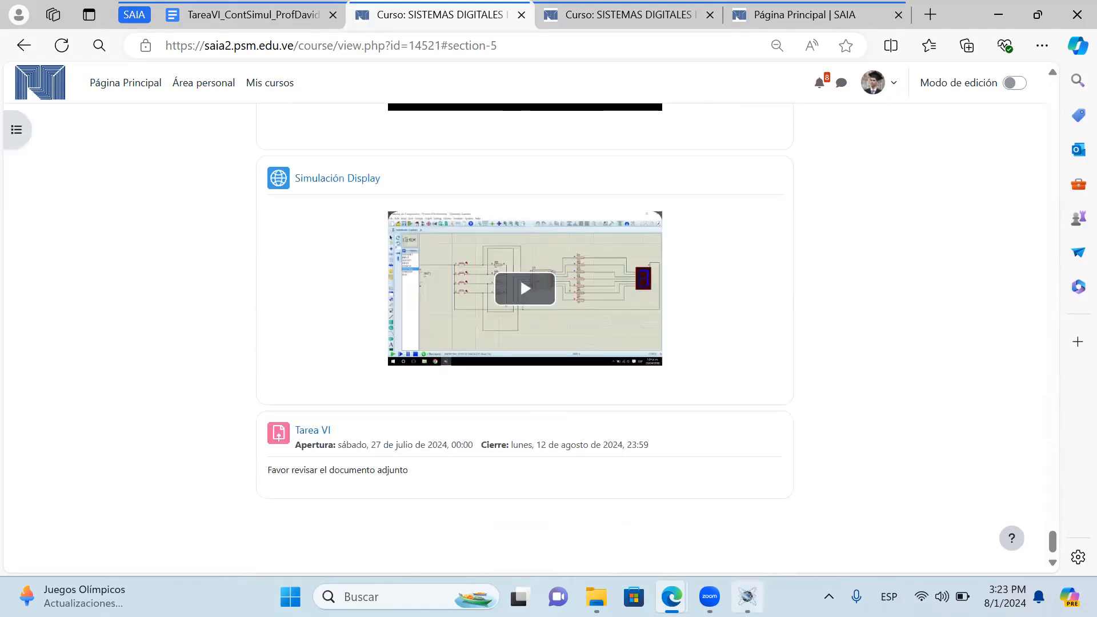
- Switch to Proteus 8 Professional and start a new project
click(747, 597)
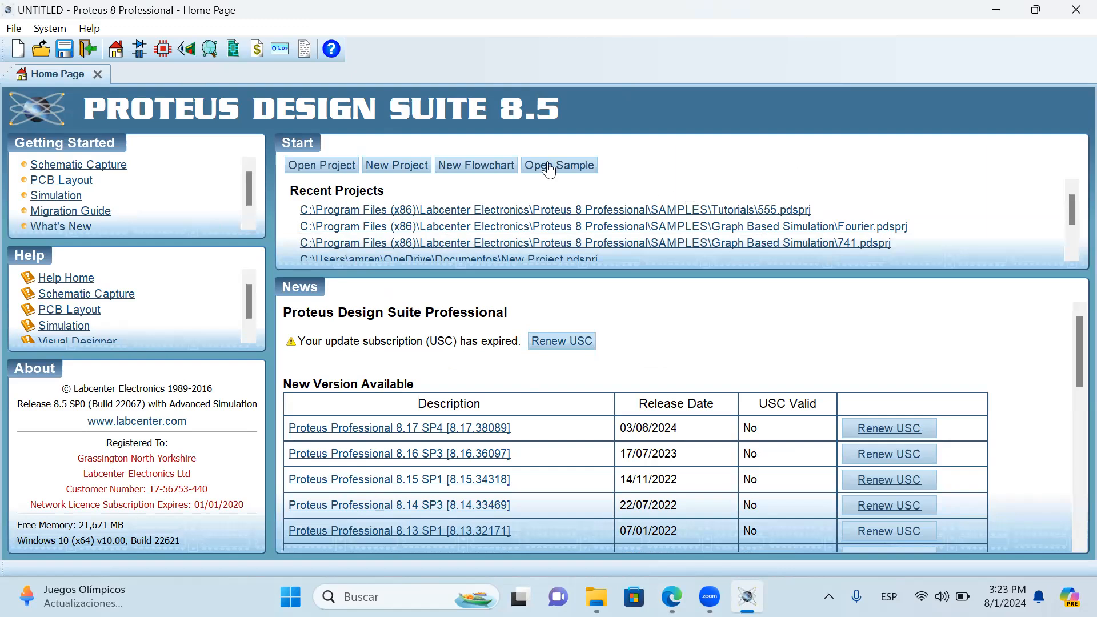
click(411, 171)
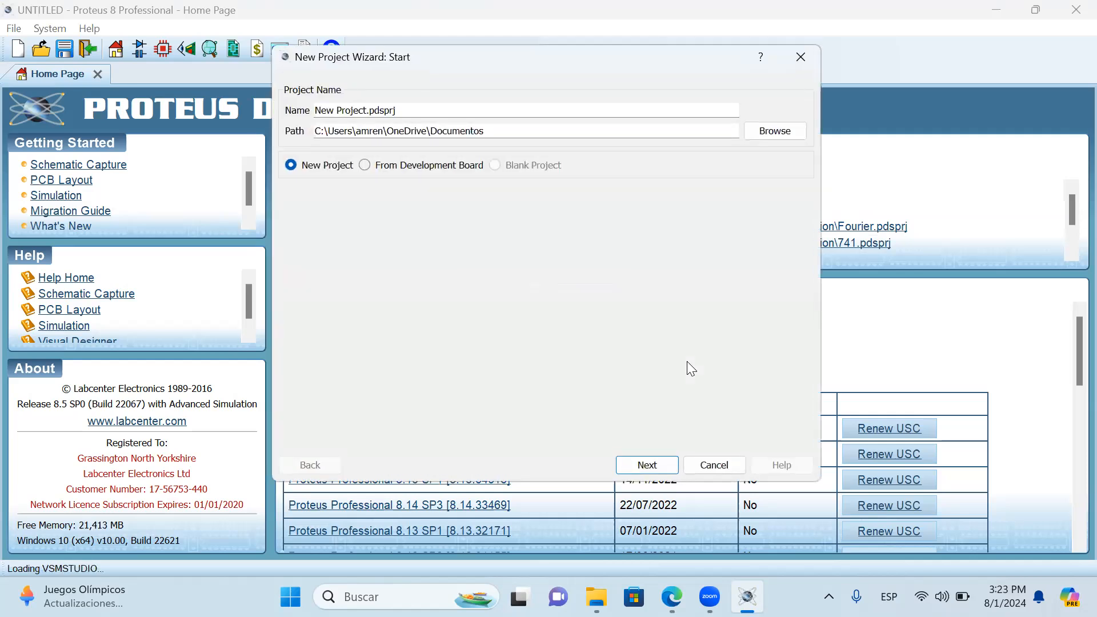
- Name the project "EJEMPLO DIGITAL" with the .pdsprj extension and choose the New Project type
drag(362, 110, 222, 122)
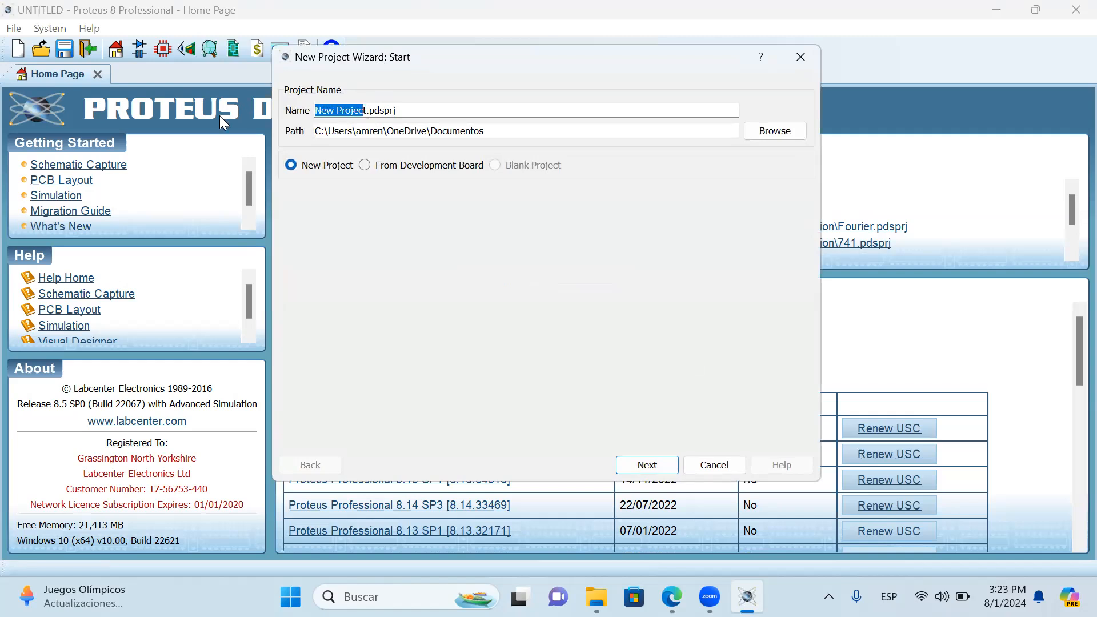
key(Delete)
key(Delete)
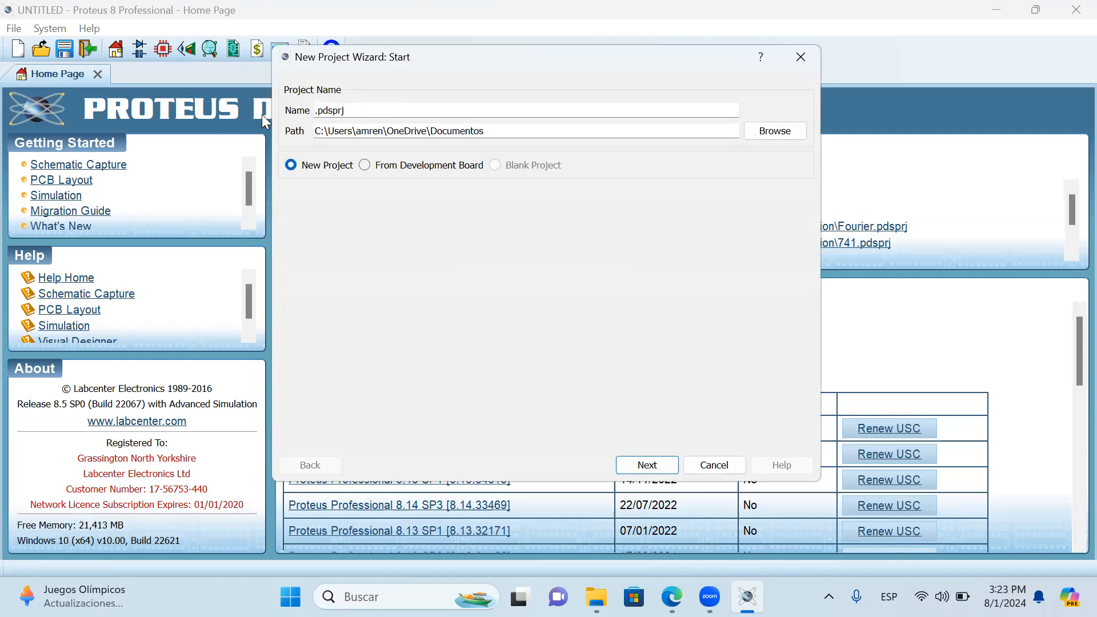
text(EJEMPLO DIO)
key(BackSpace)
text(GITAL)
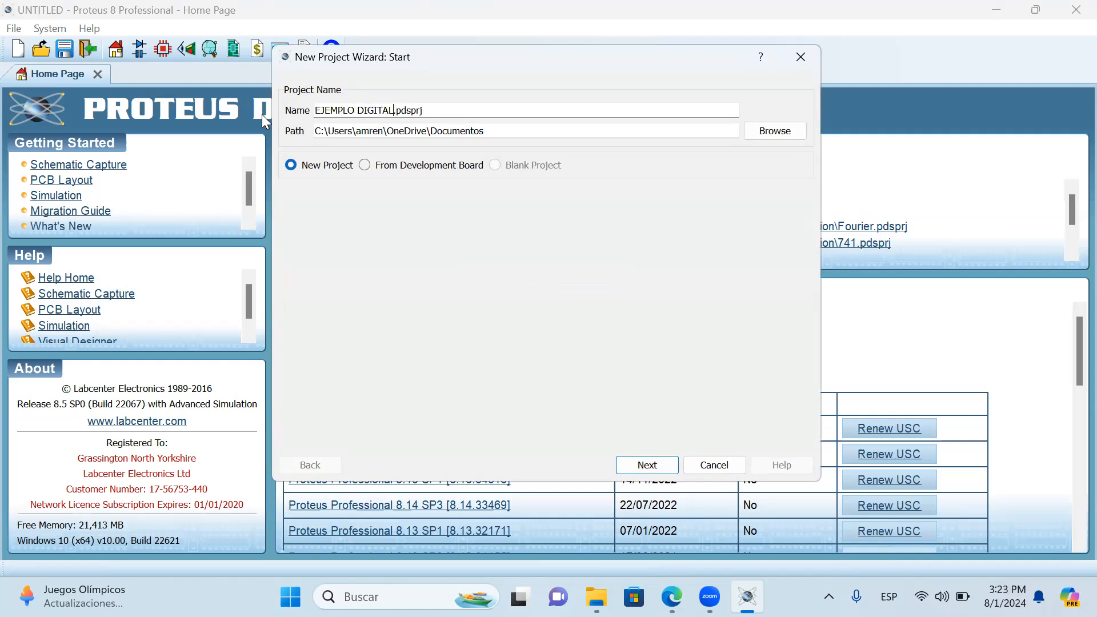
key(Tab)
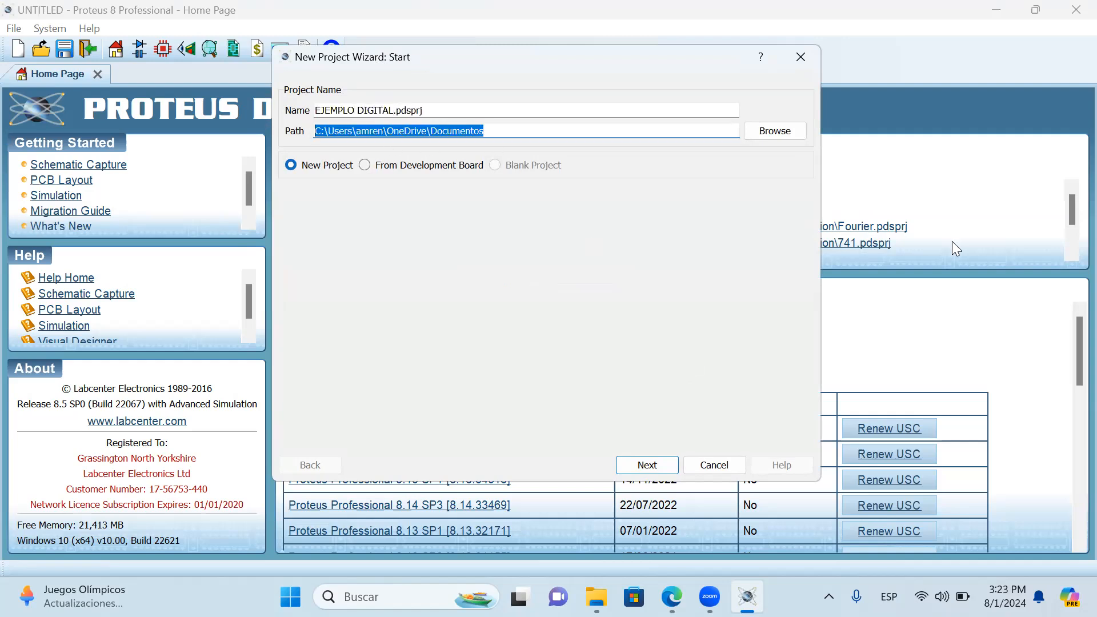
click(329, 167)
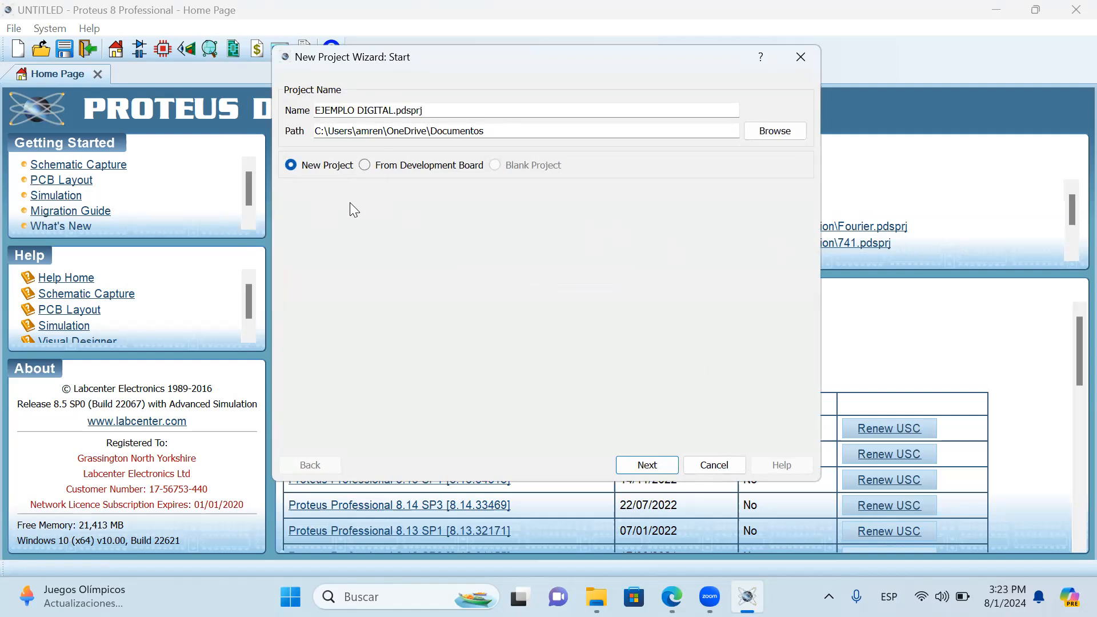
- Try the From Development Board type with boards such as Arduino 328 and Enhanced PGA Evaluation Board, and return to New Project
click(366, 165)
click(383, 284)
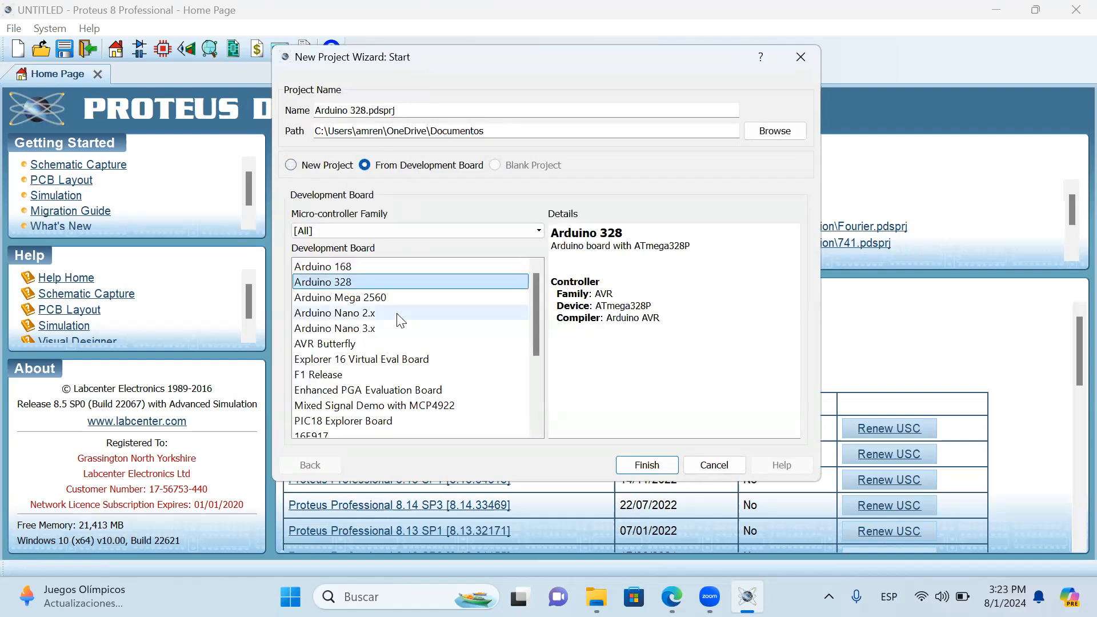
click(398, 315)
click(395, 389)
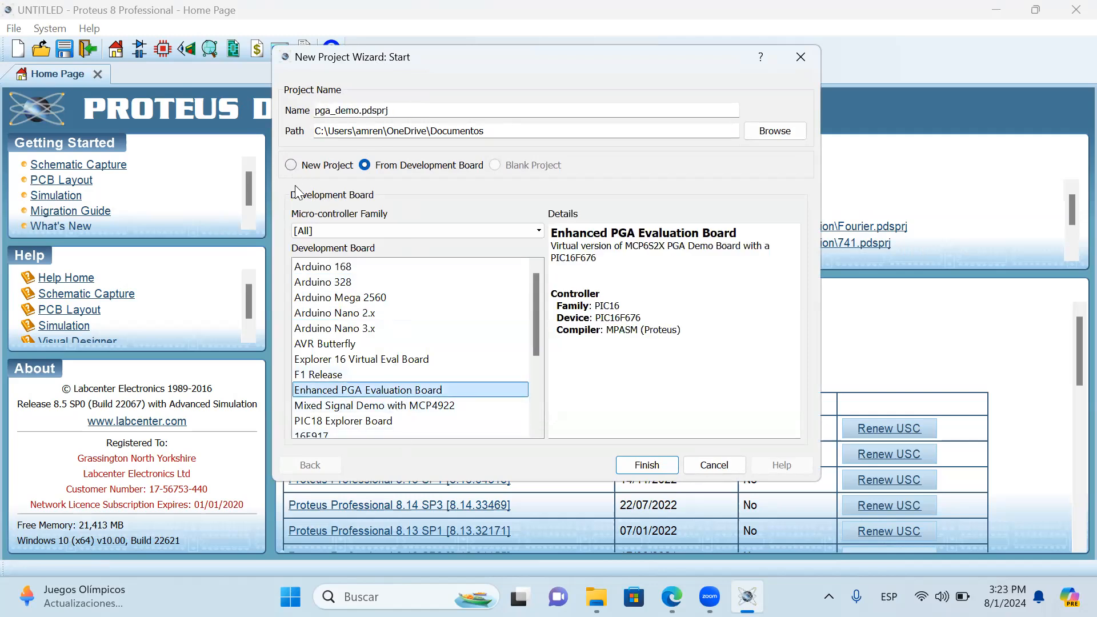
scroll(409, 384, down, 3)
scroll(409, 384, up, 3)
click(293, 165)
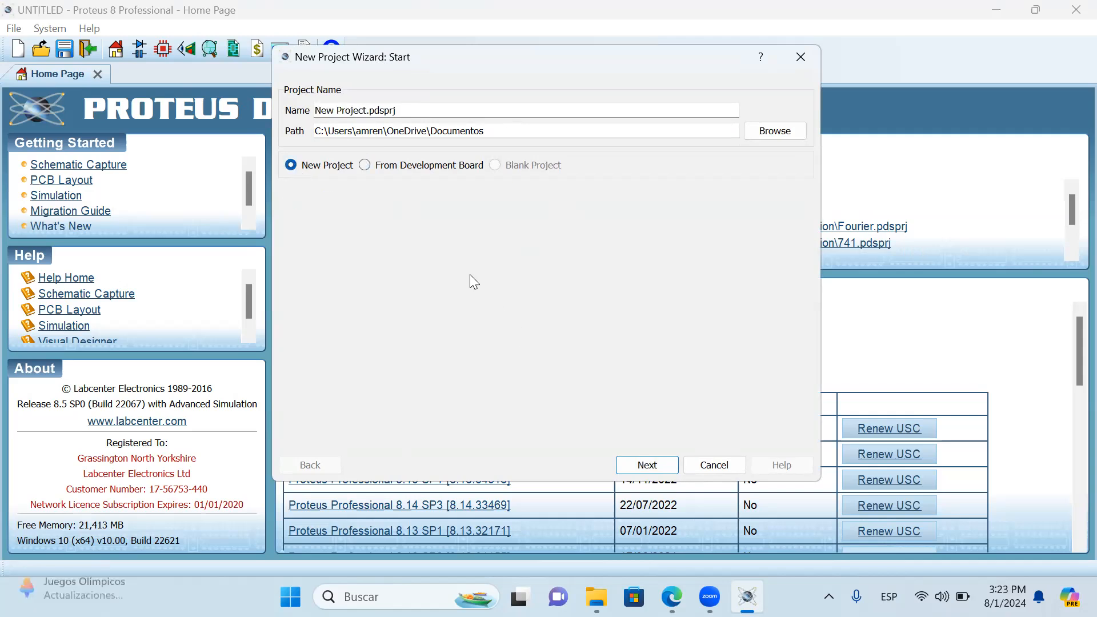
- Replace the existing New Project.pdsprj and create its schematic from the DEFAULT design template
click(648, 464)
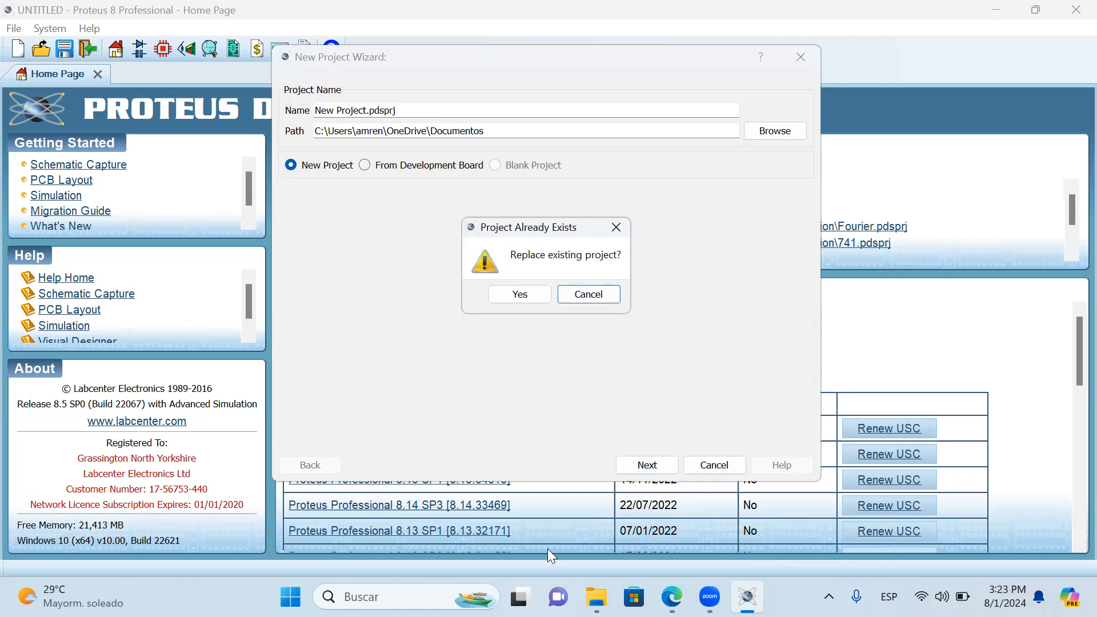
click(526, 292)
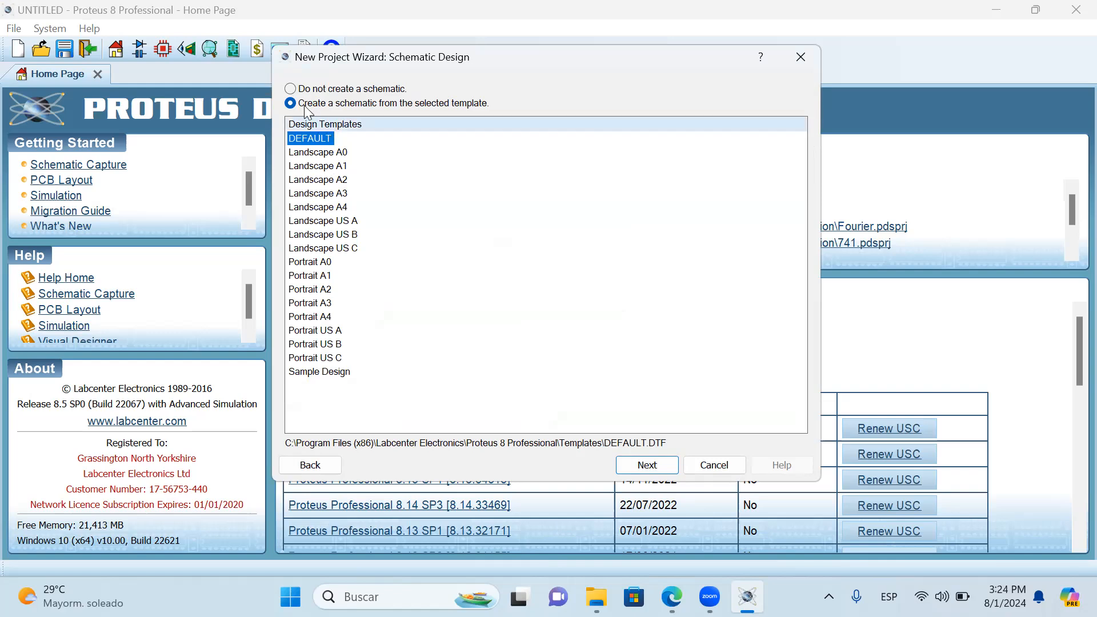
click(457, 104)
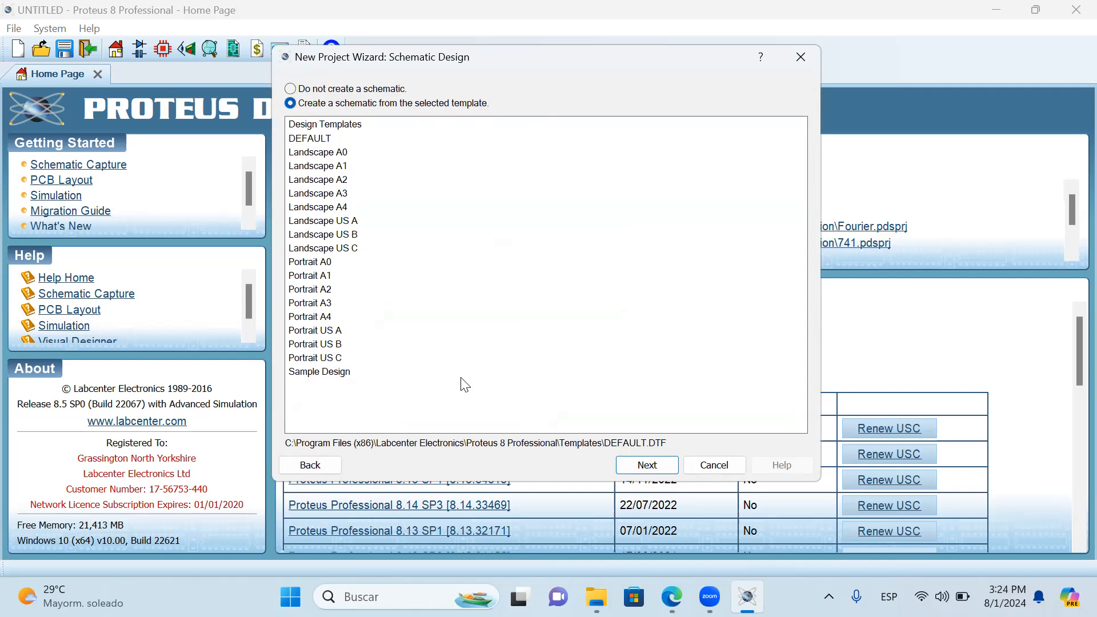
click(370, 91)
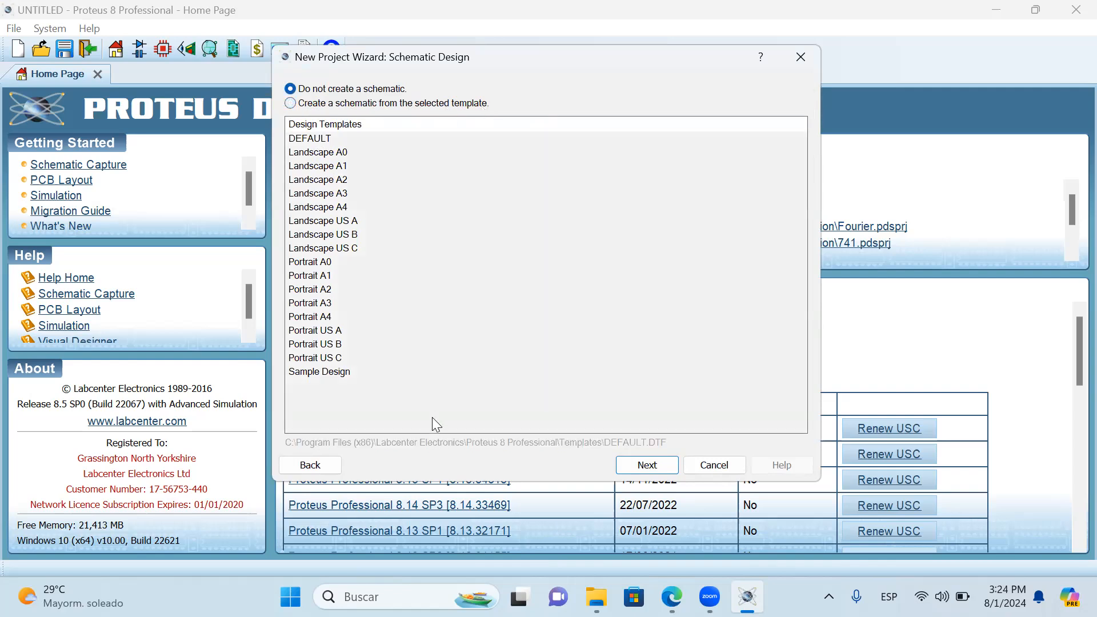
click(300, 103)
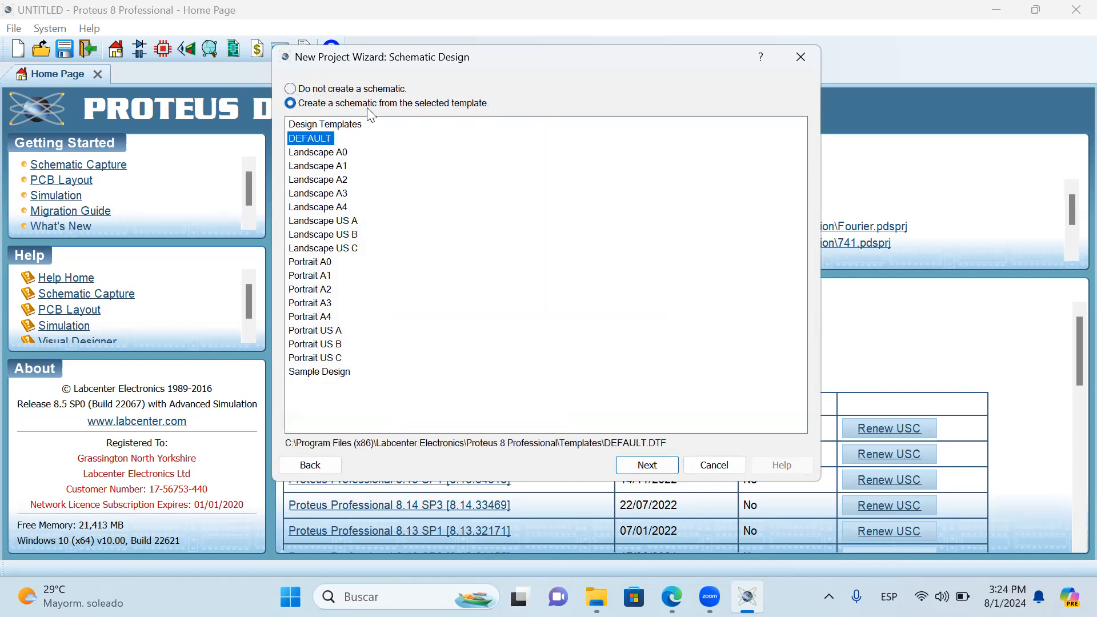
drag(354, 140, 288, 139)
click(633, 466)
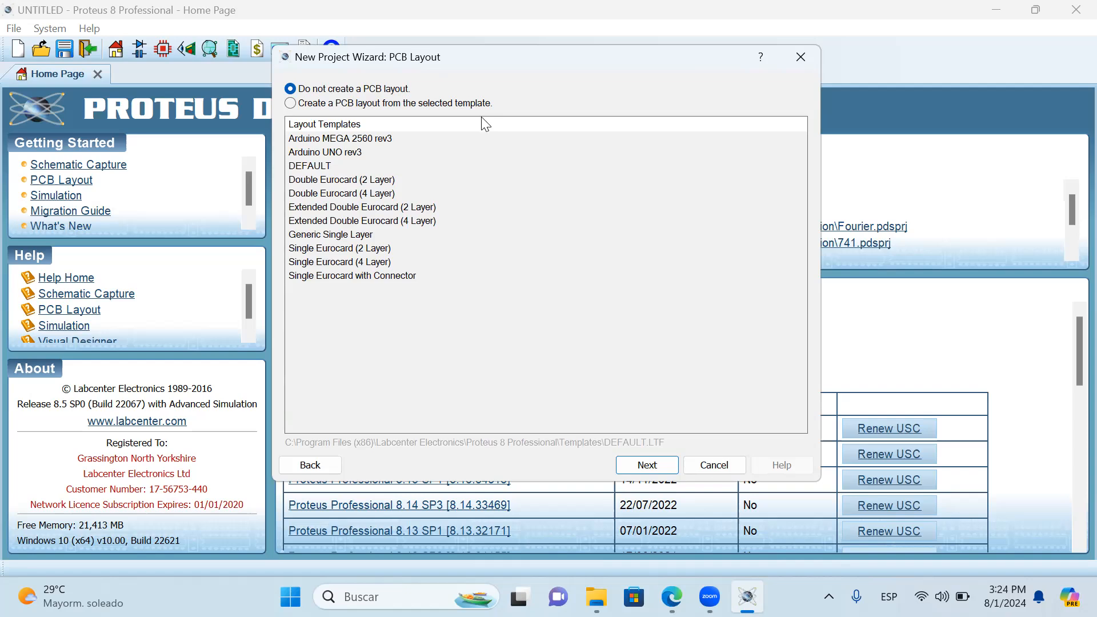
- Check the option of creating a PCB layout from a template, but set the project to have no PCB layout
click(392, 102)
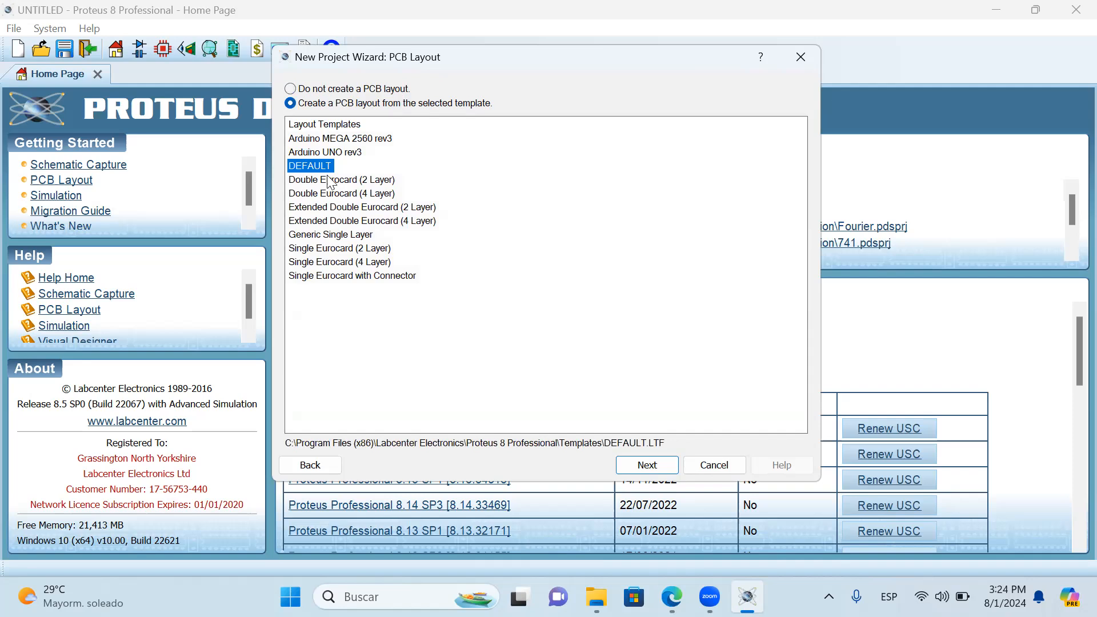
click(324, 90)
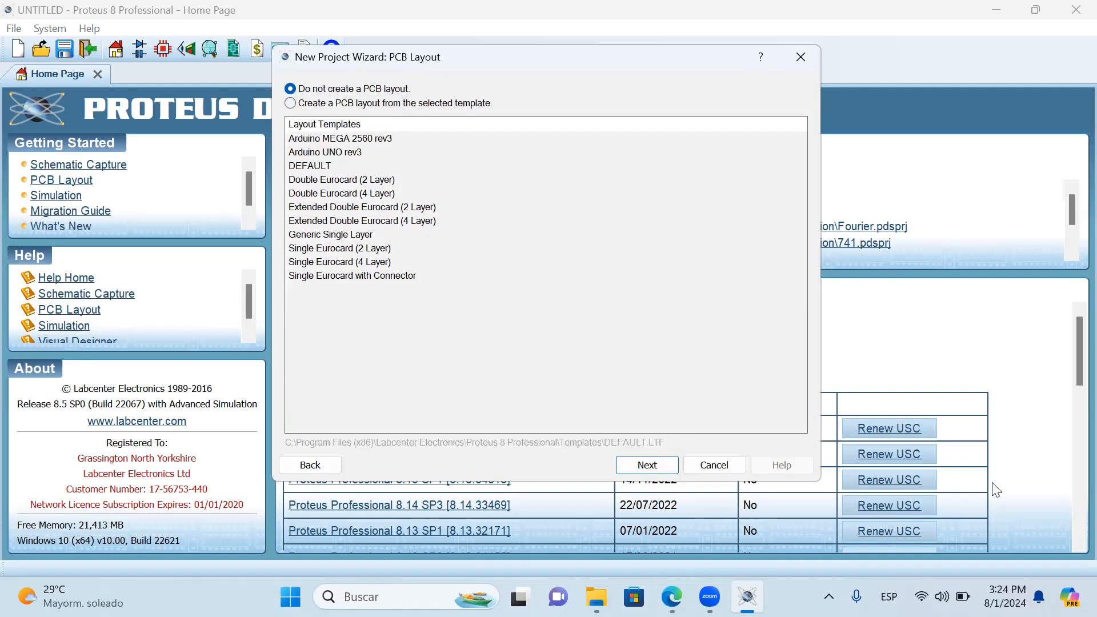
click(665, 471)
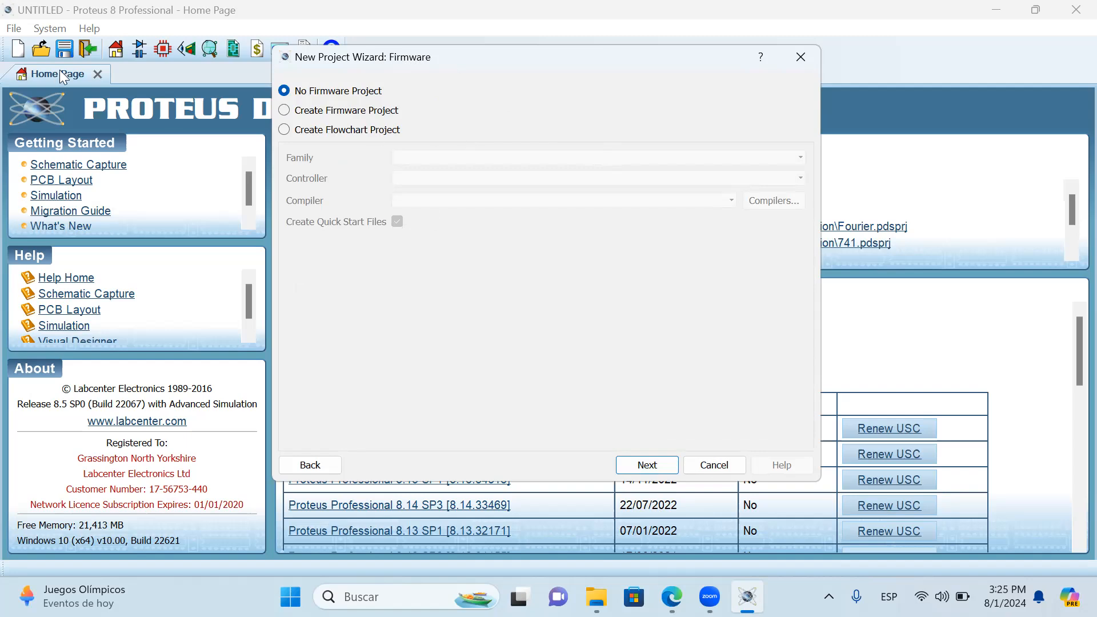
- Compare the firmware and flowchart project options, choose No Firmware Project, and finish creating the project
click(330, 110)
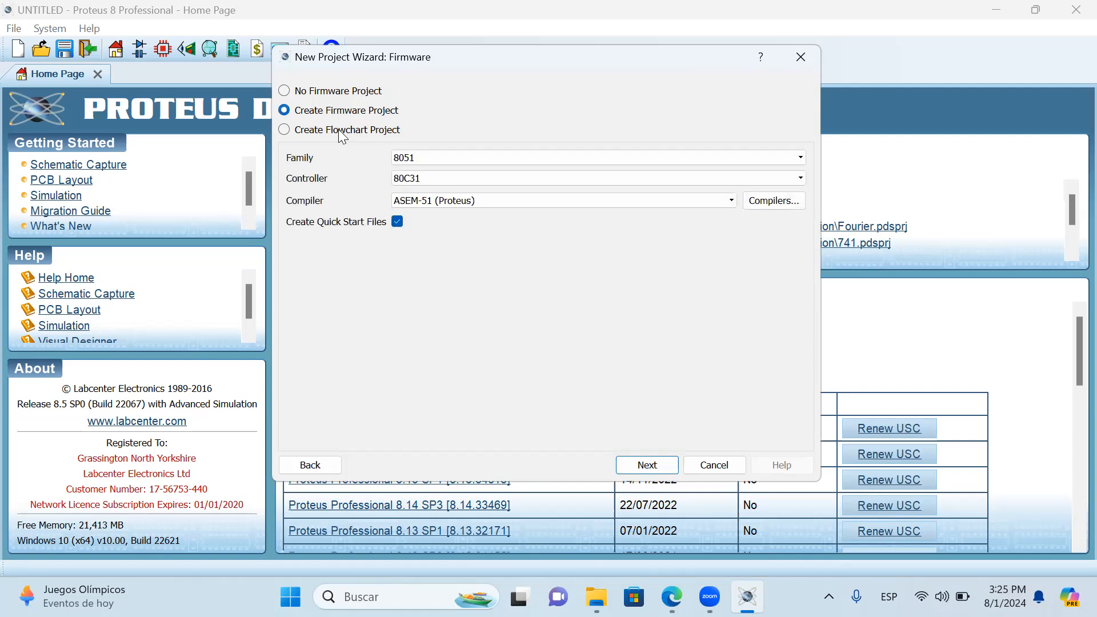
click(371, 131)
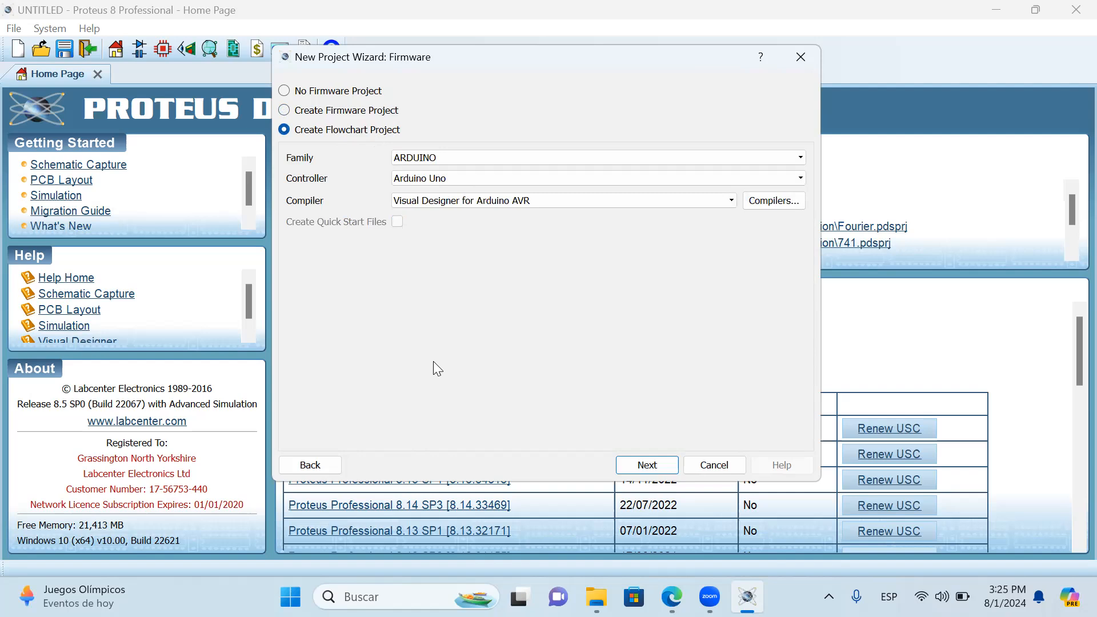
click(346, 92)
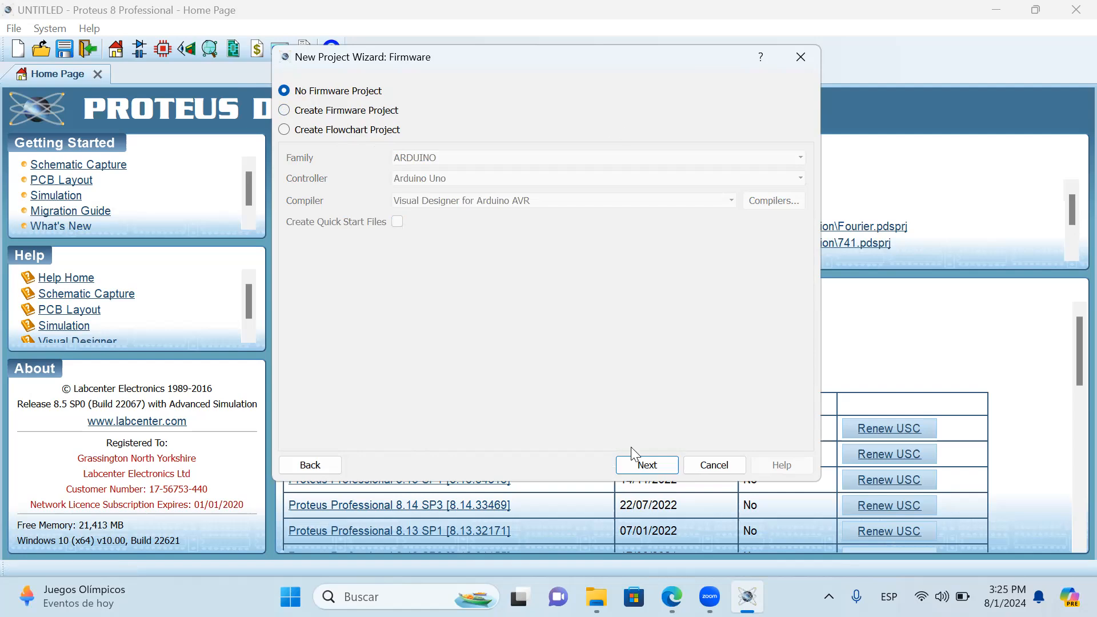
click(639, 463)
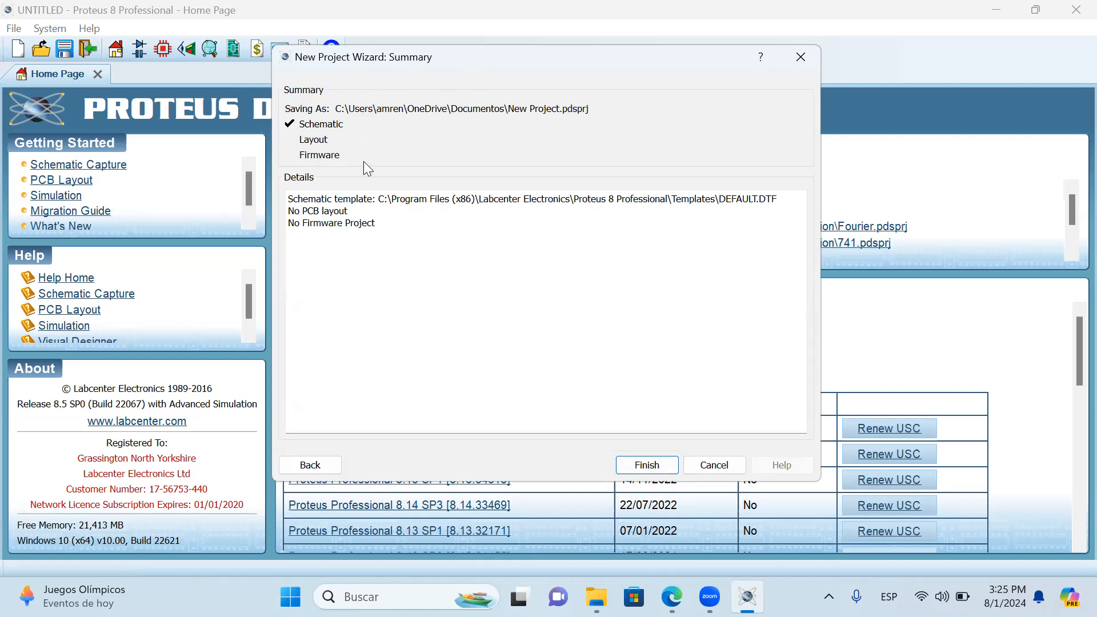
click(641, 464)
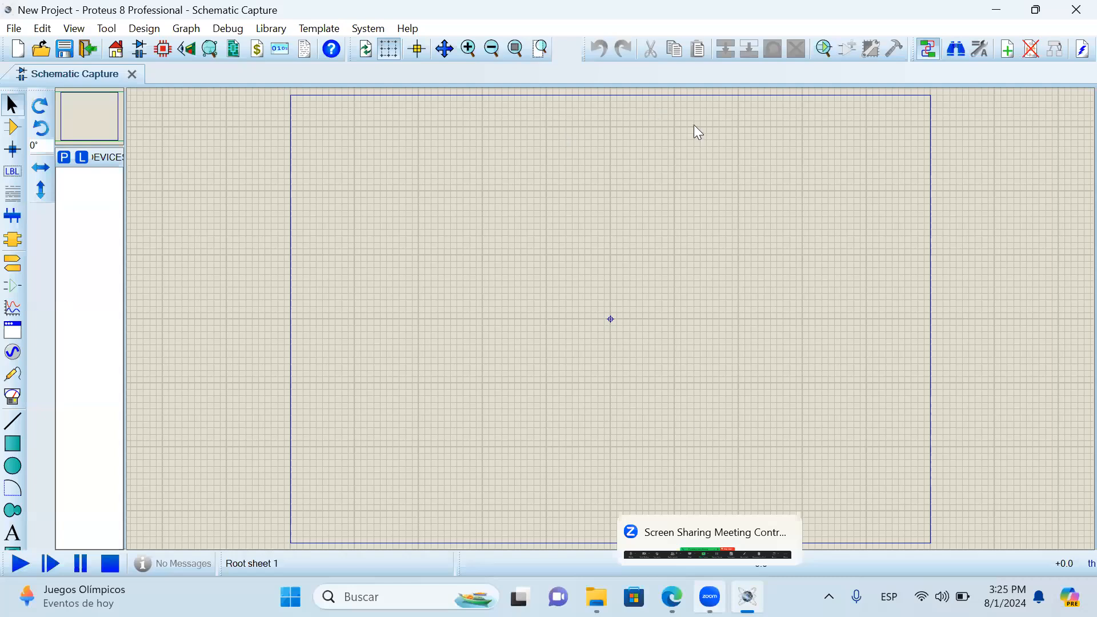
- Explore the empty schematic sheet by zooming in and out and recentring its border in the view
scroll(612, 323, up, 1)
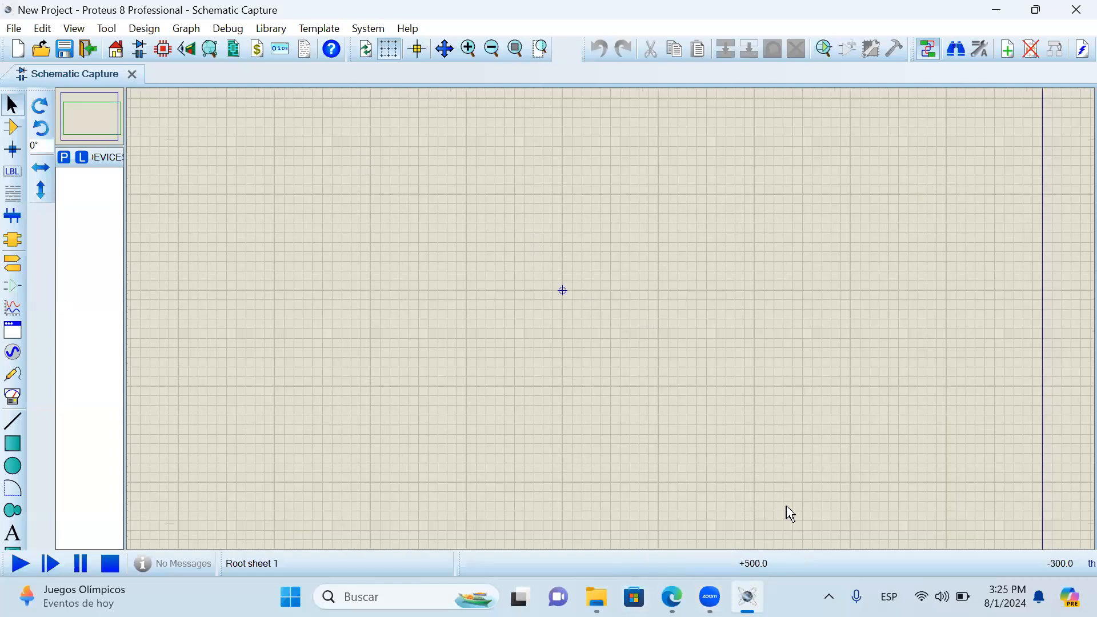
scroll(607, 320, down, 2)
scroll(382, 119, up, 3)
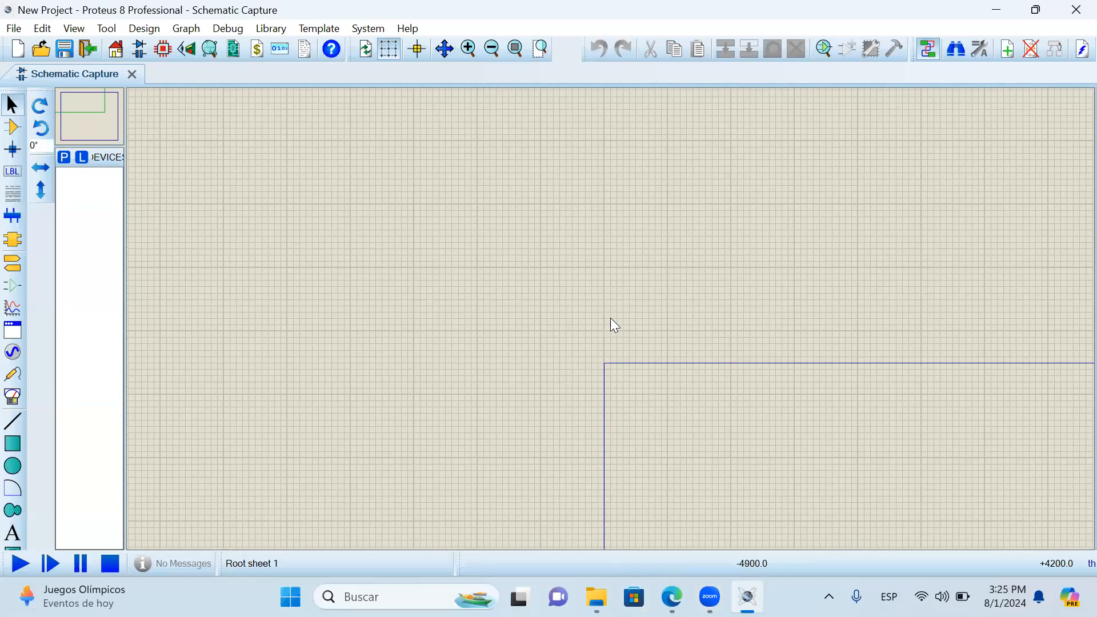
click(82, 116)
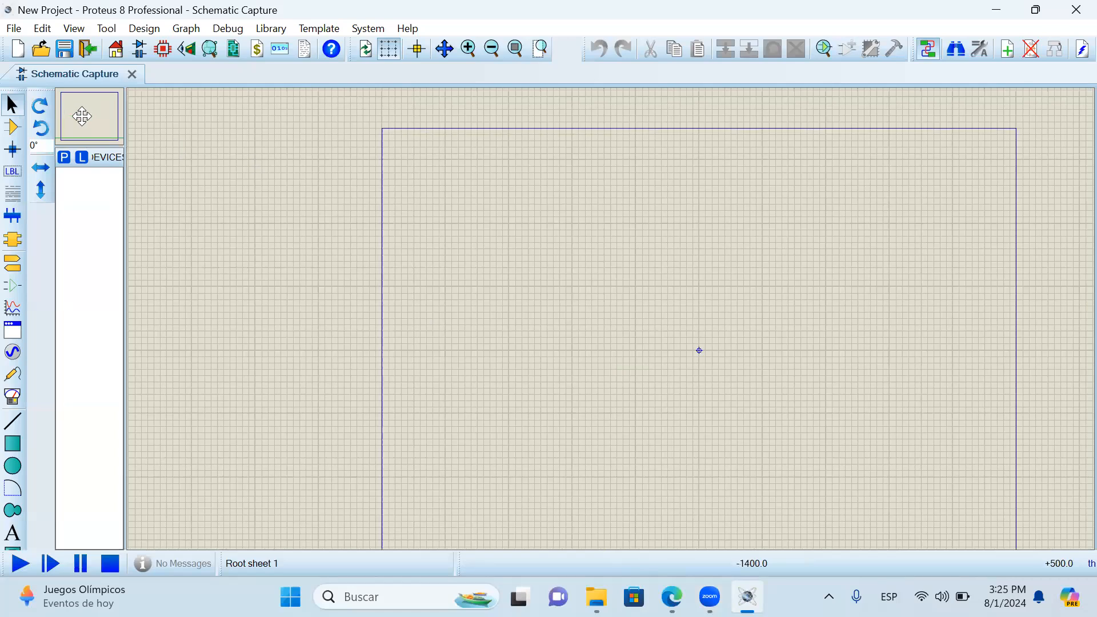
key(F8)
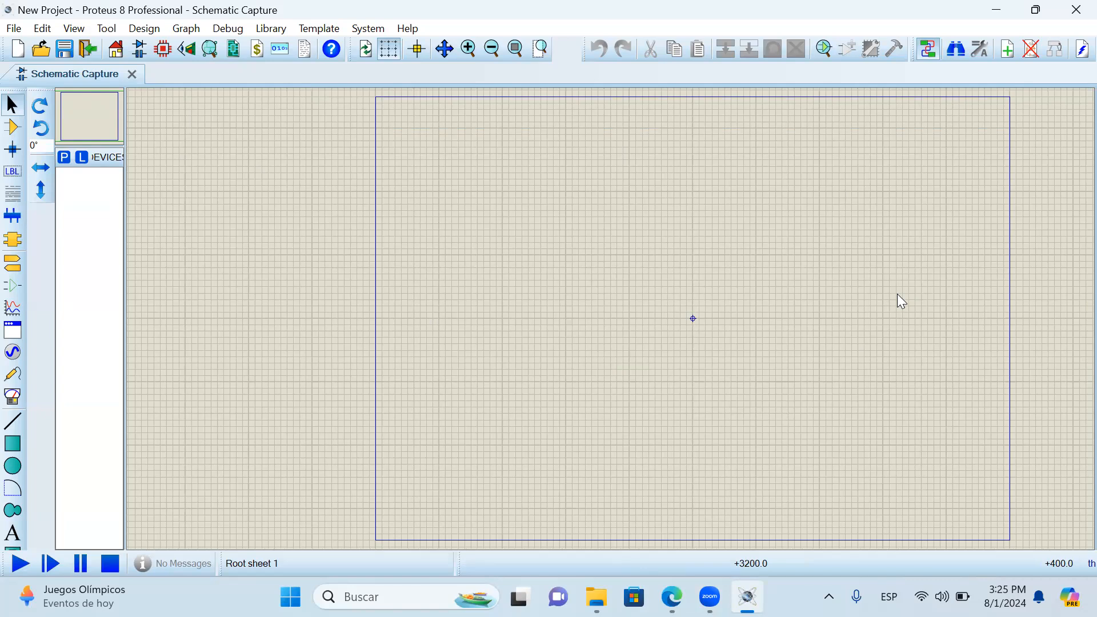
click(94, 114)
click(98, 114)
click(99, 116)
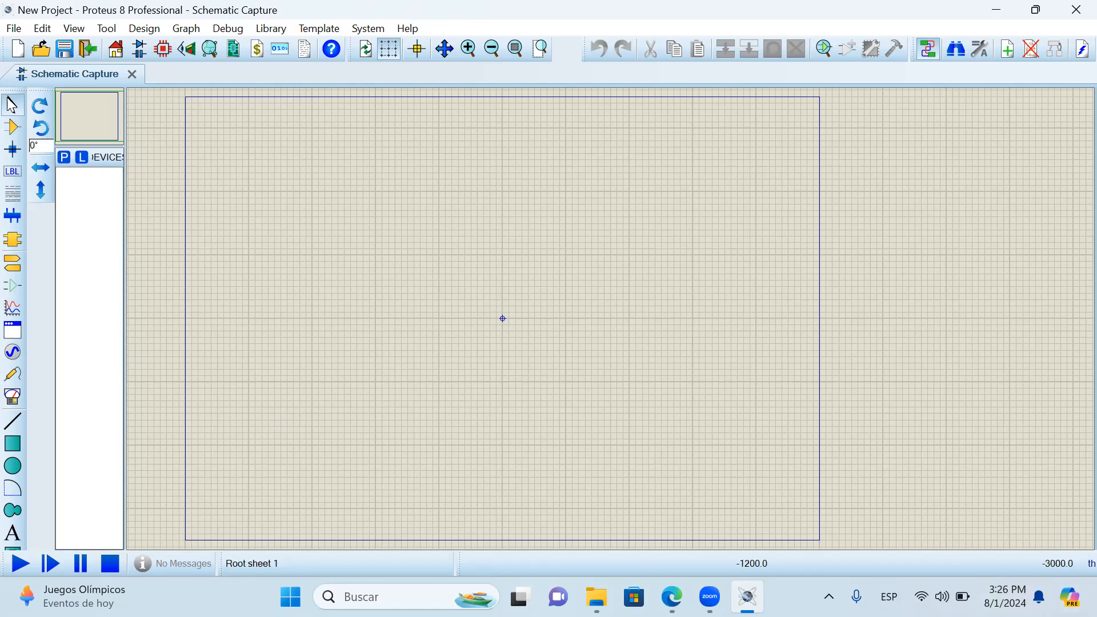
- Review the component and generator modes, including the list of generator types, and return to selection mode
click(9, 132)
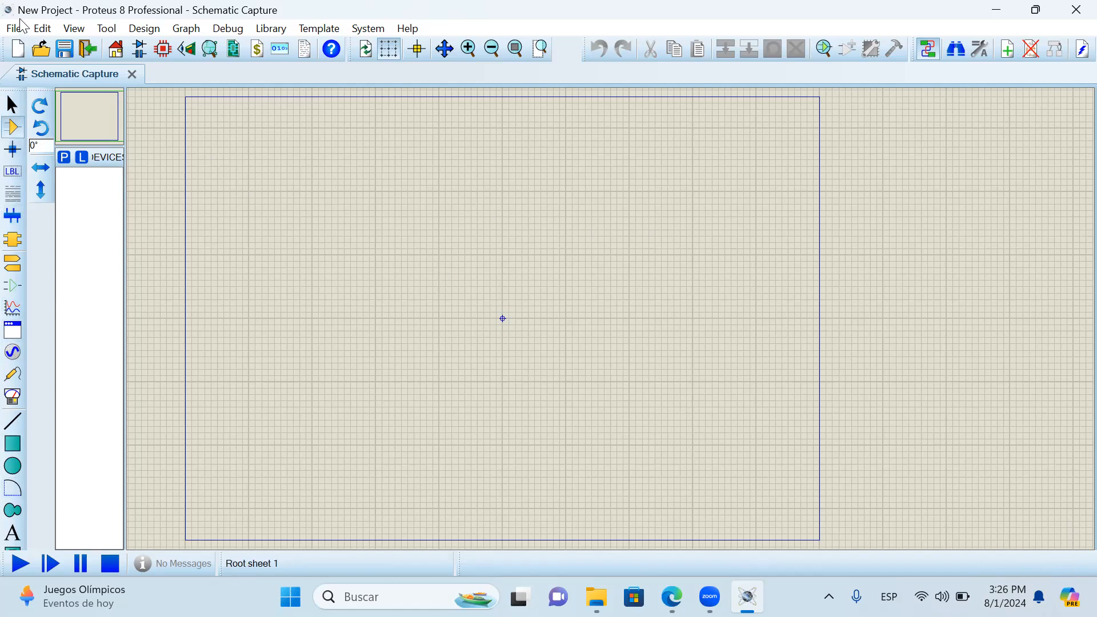
click(13, 352)
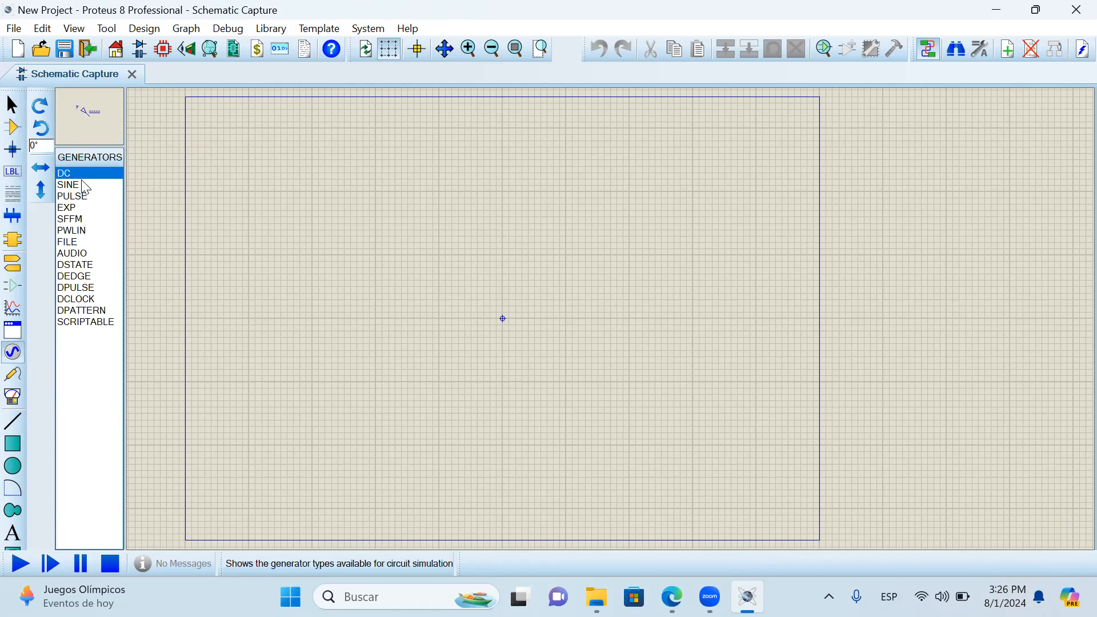
click(17, 129)
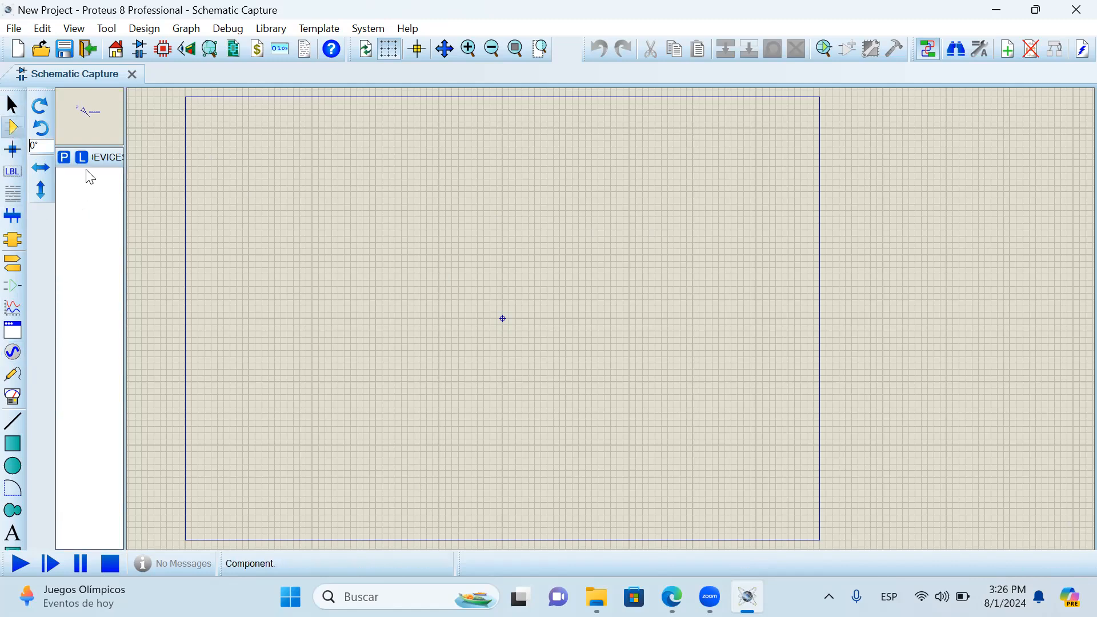
click(12, 104)
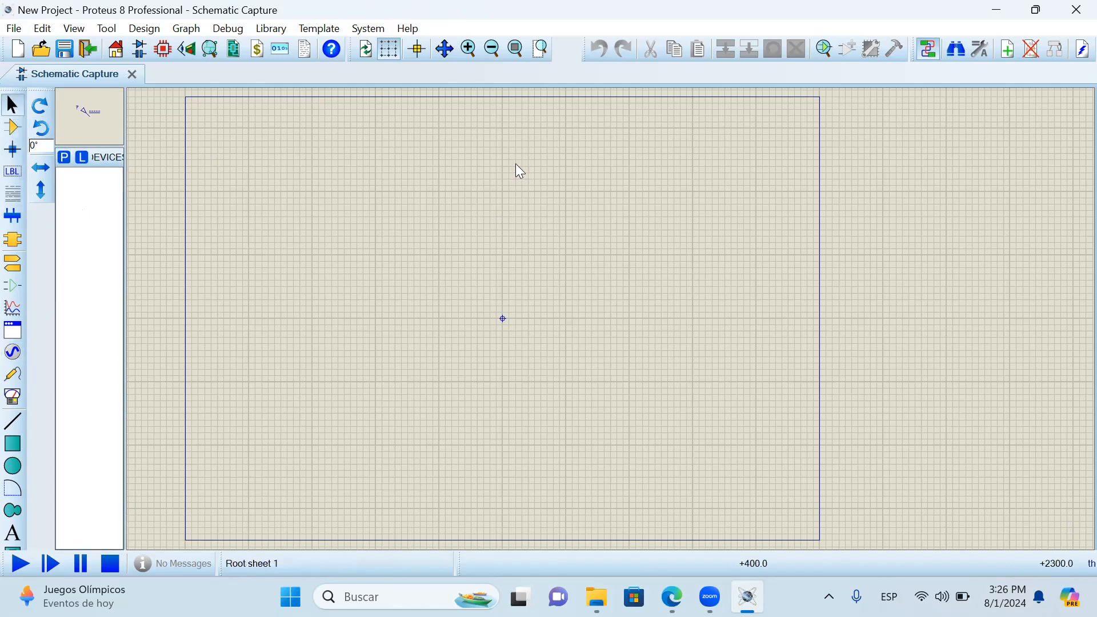
- Find the simple two-input AND gate from the ACTIVE library with the keyword AND and add it to the device list
click(539, 54)
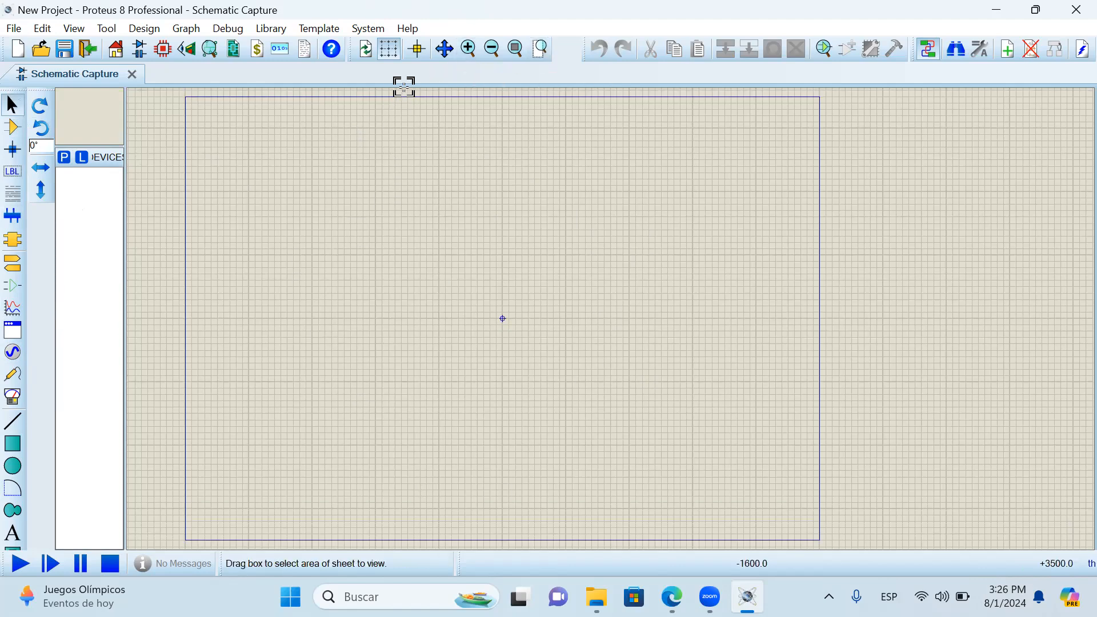
drag(344, 305, 690, 508)
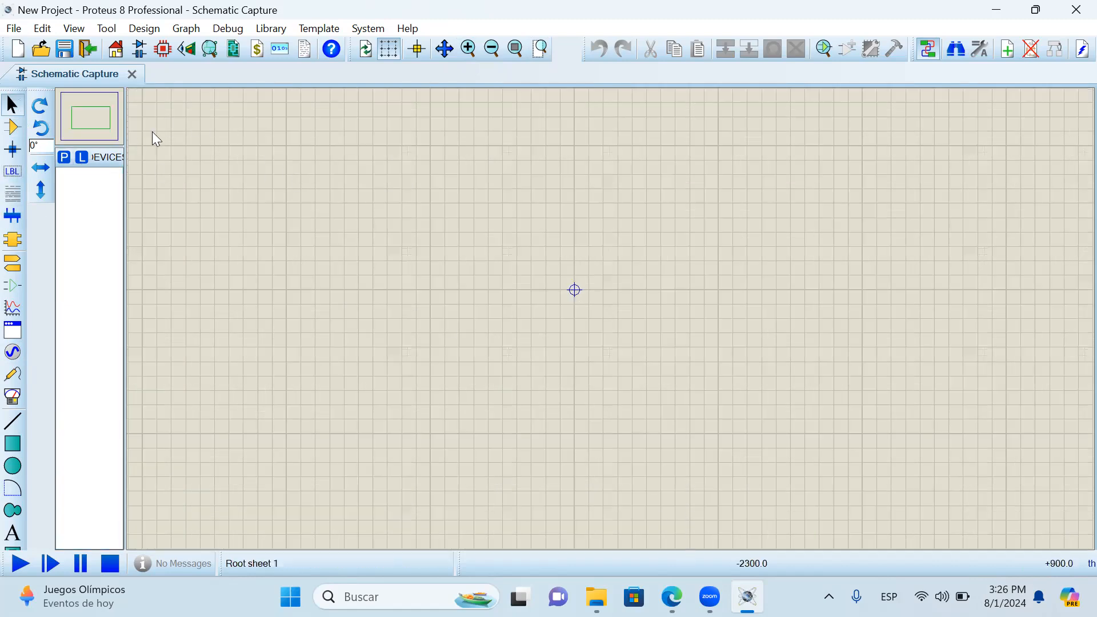
click(66, 160)
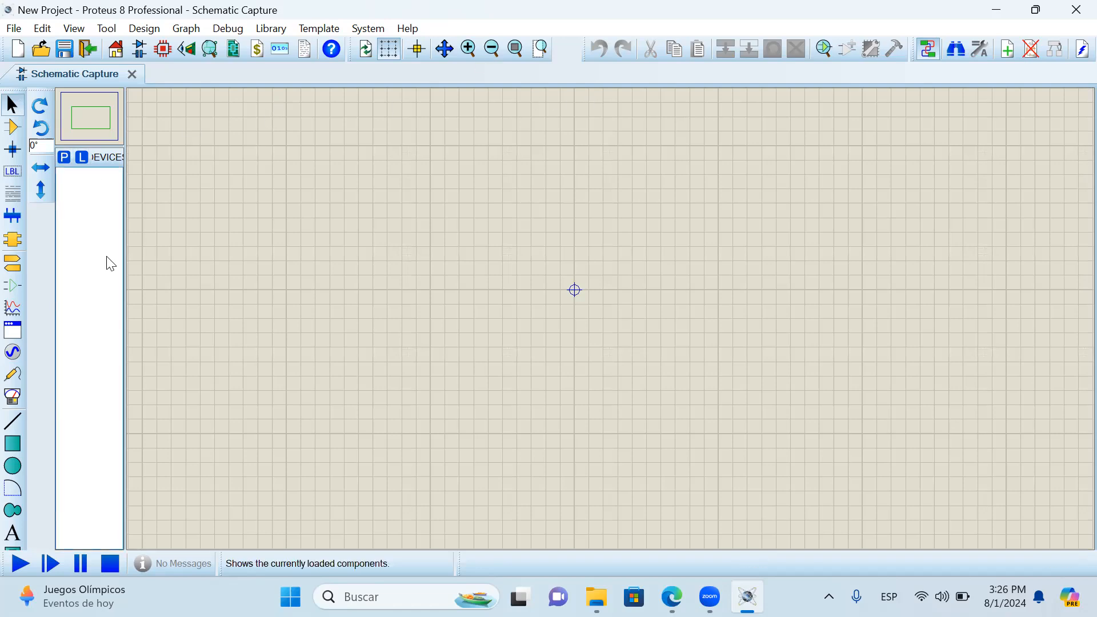
click(65, 158)
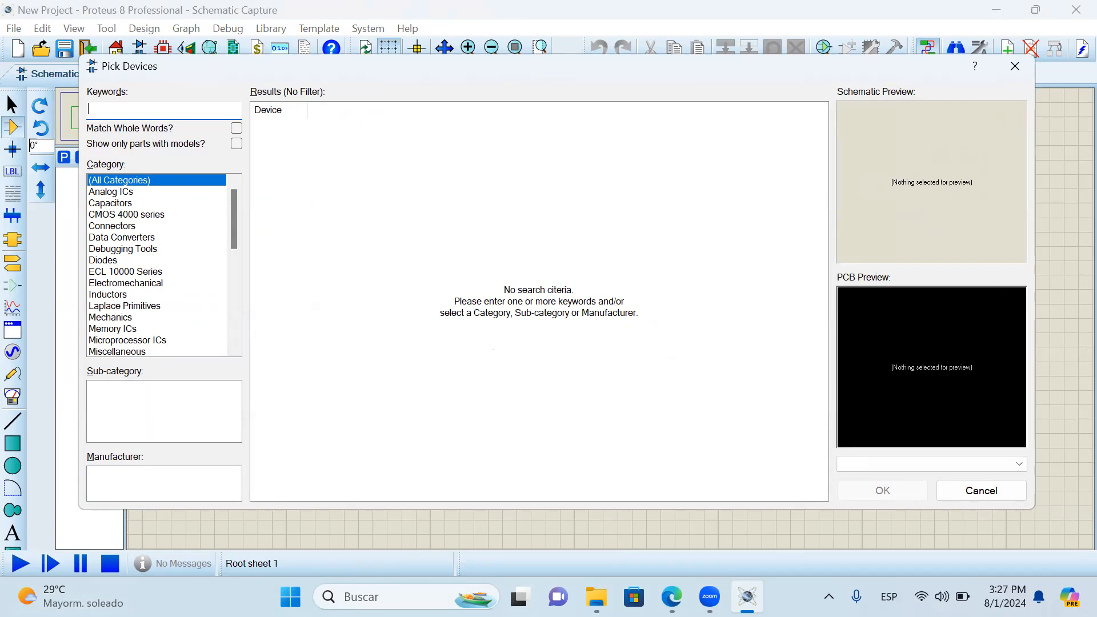
text(ND)
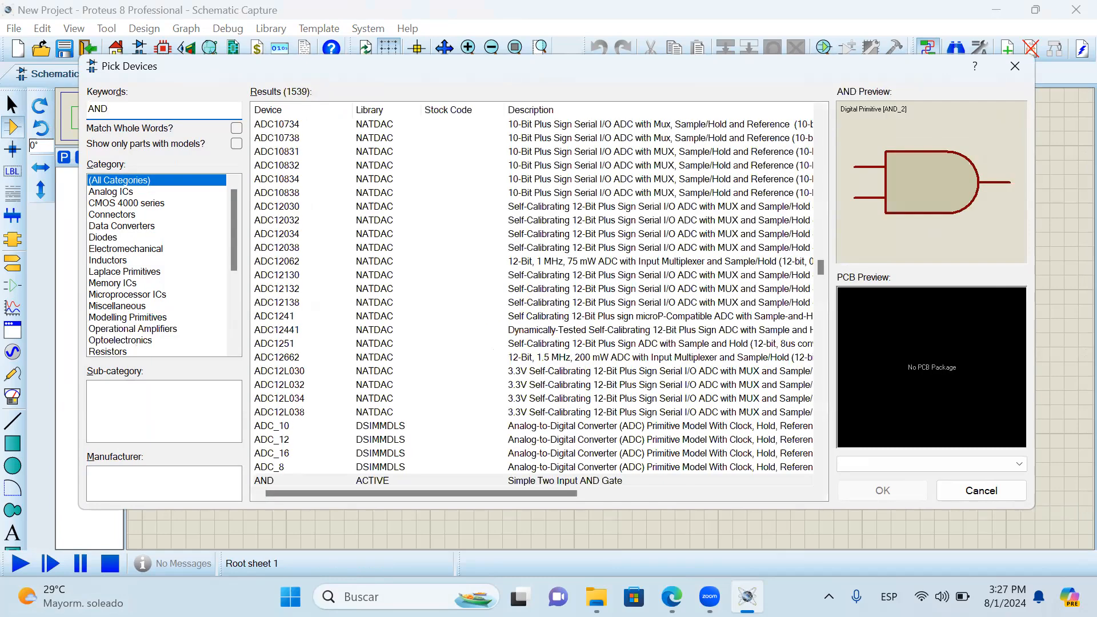
scroll(534, 248, up, 15)
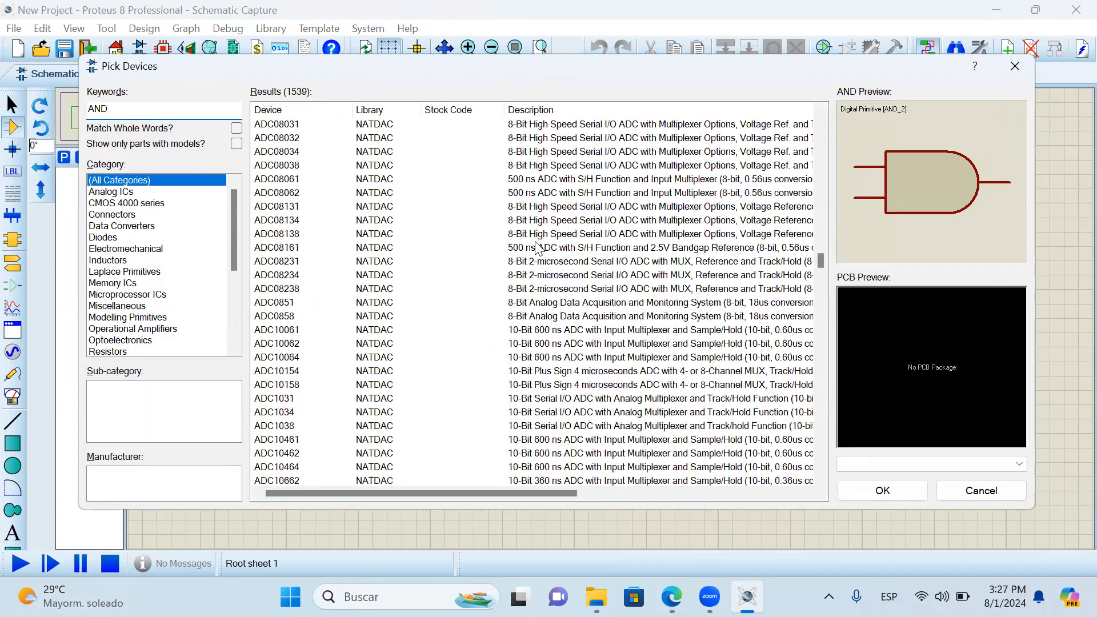
scroll(537, 251, down, 12)
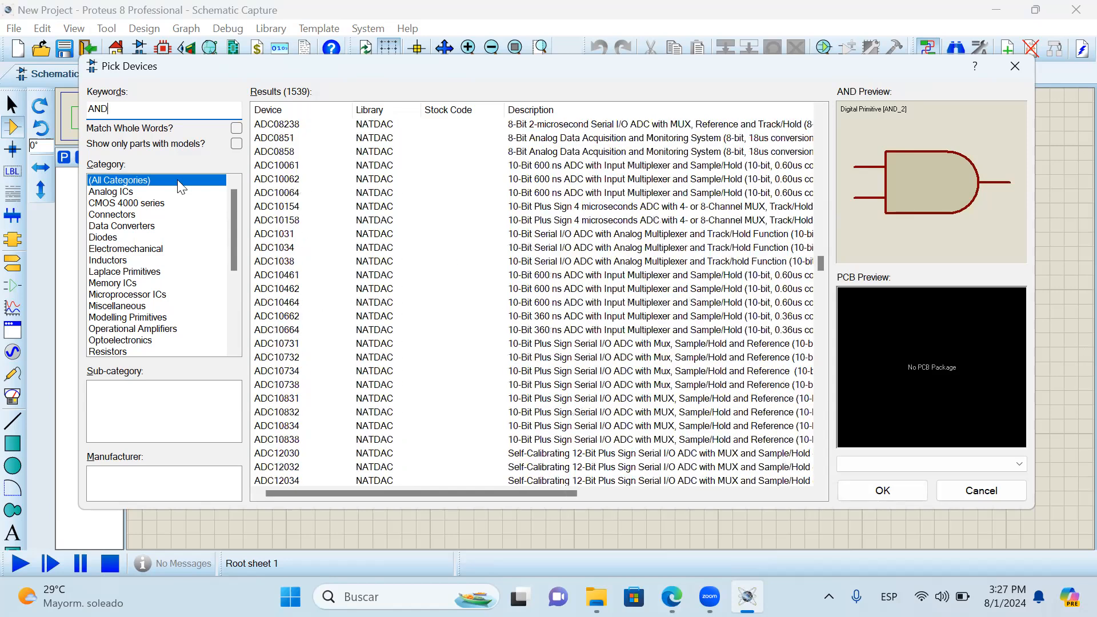
scroll(337, 274, down, 10)
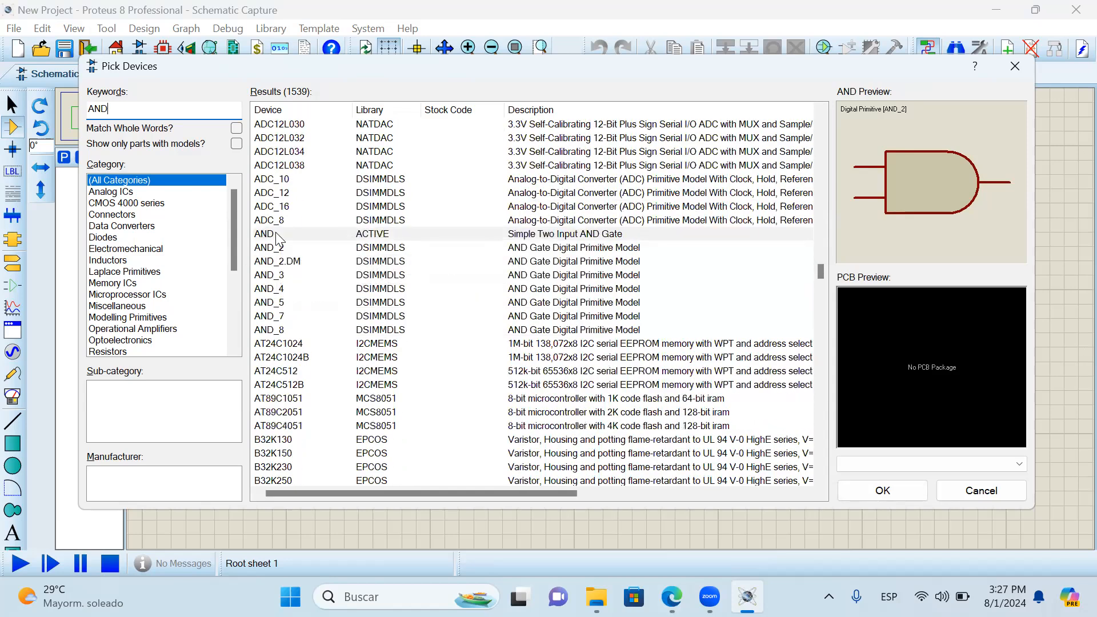
click(337, 234)
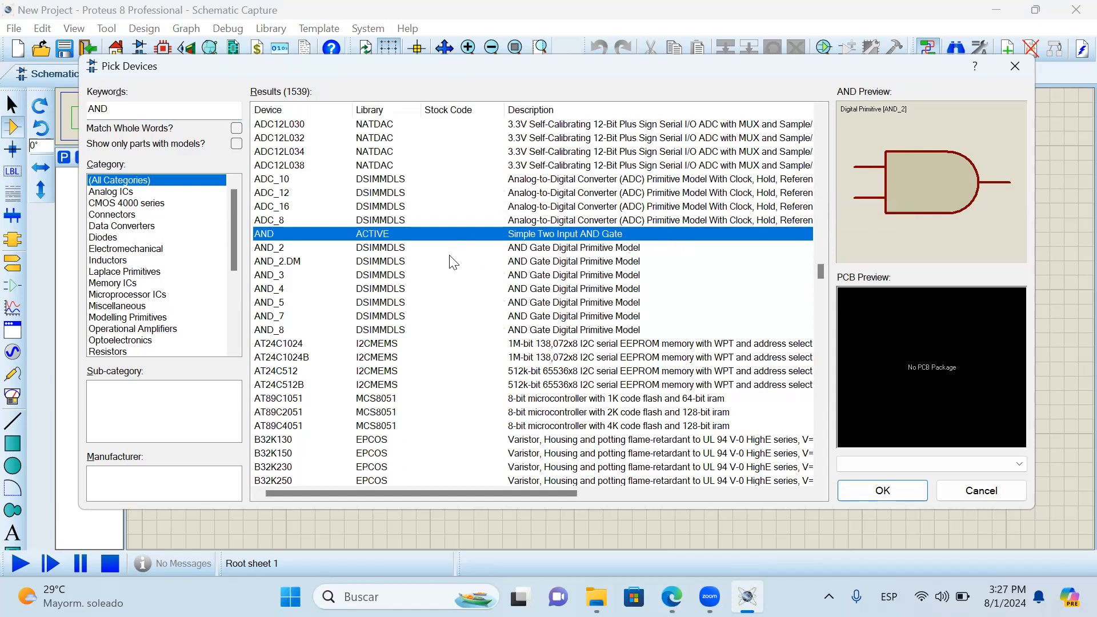
double_click(404, 235)
- Search the parts library with the keyword LOGIC and add the large logic state indicator LOGICPROBE (BIG) to the device list
click(181, 107)
key(BackSpace)
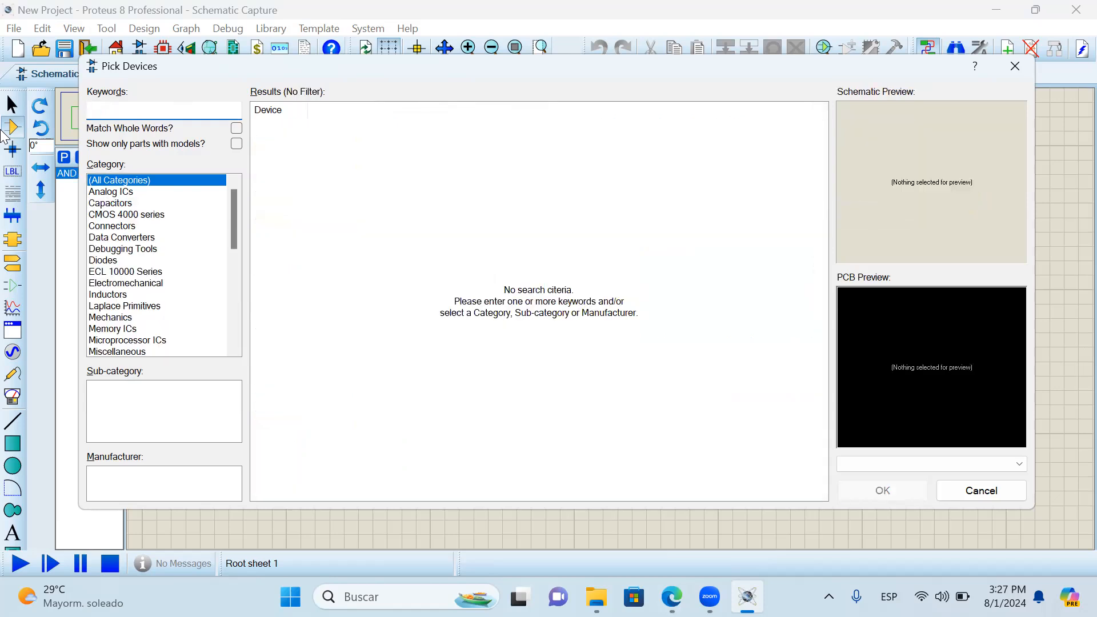
text(LOGIC)
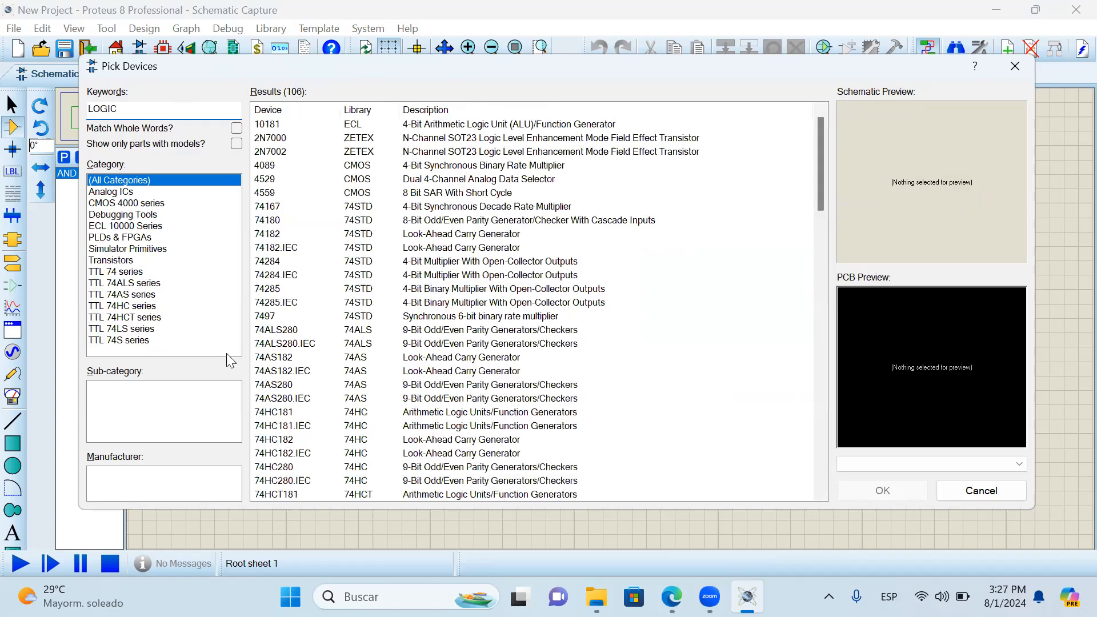
scroll(516, 314, down, 14)
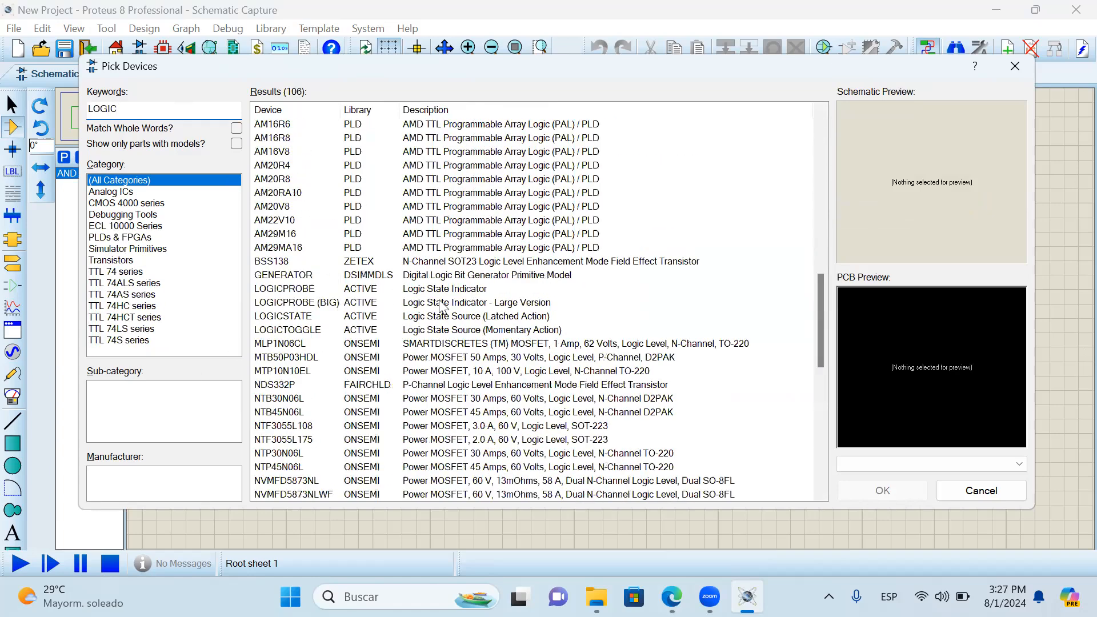
click(366, 303)
key(Up)
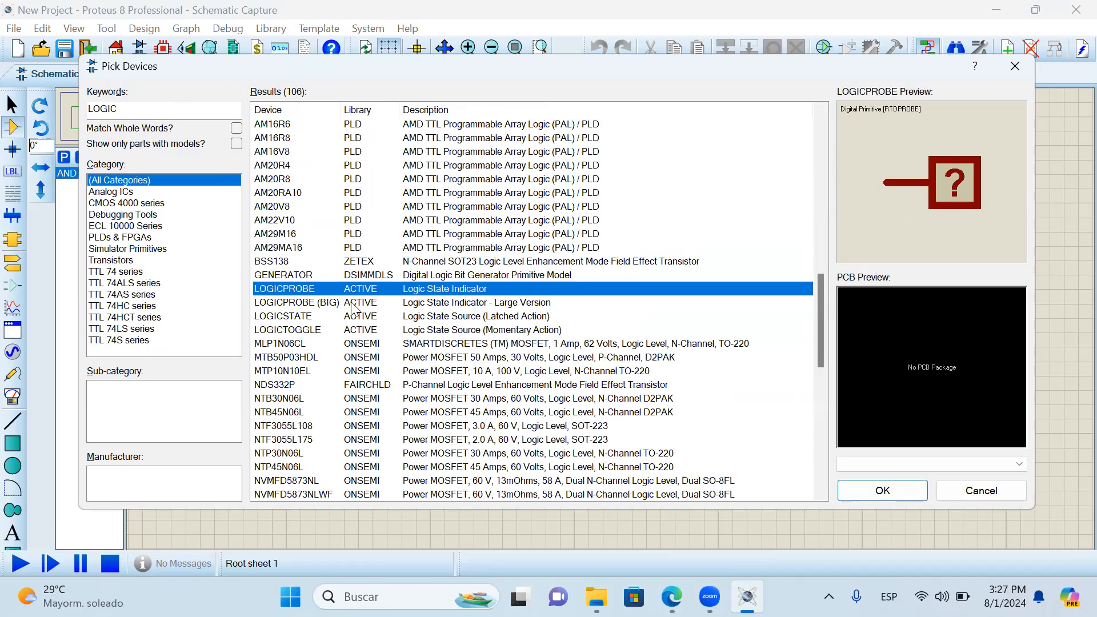
click(352, 305)
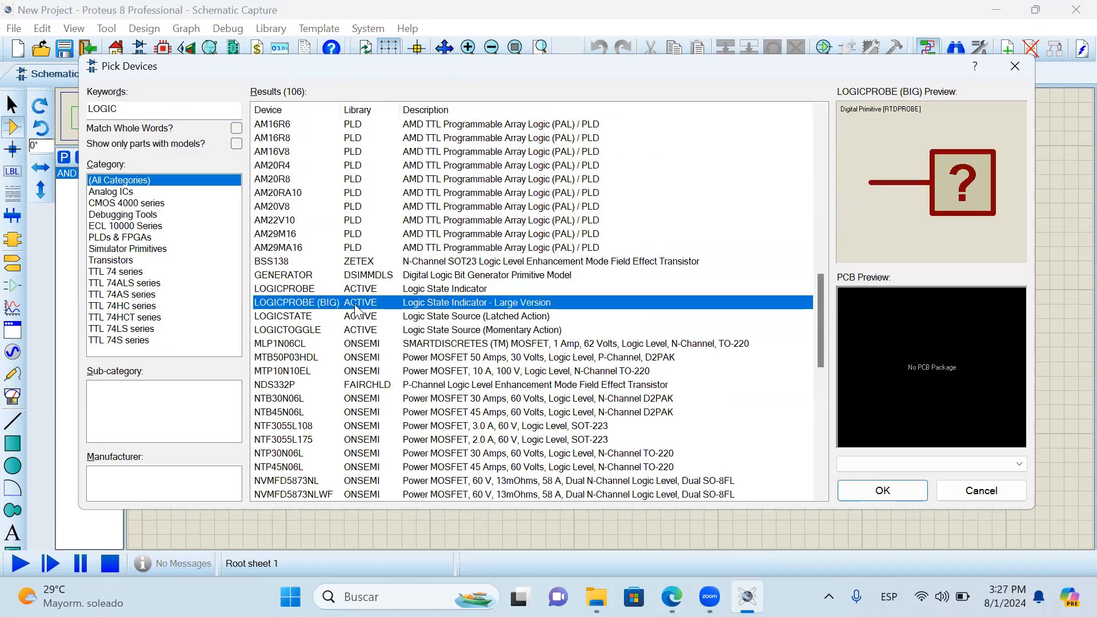
double_click(437, 303)
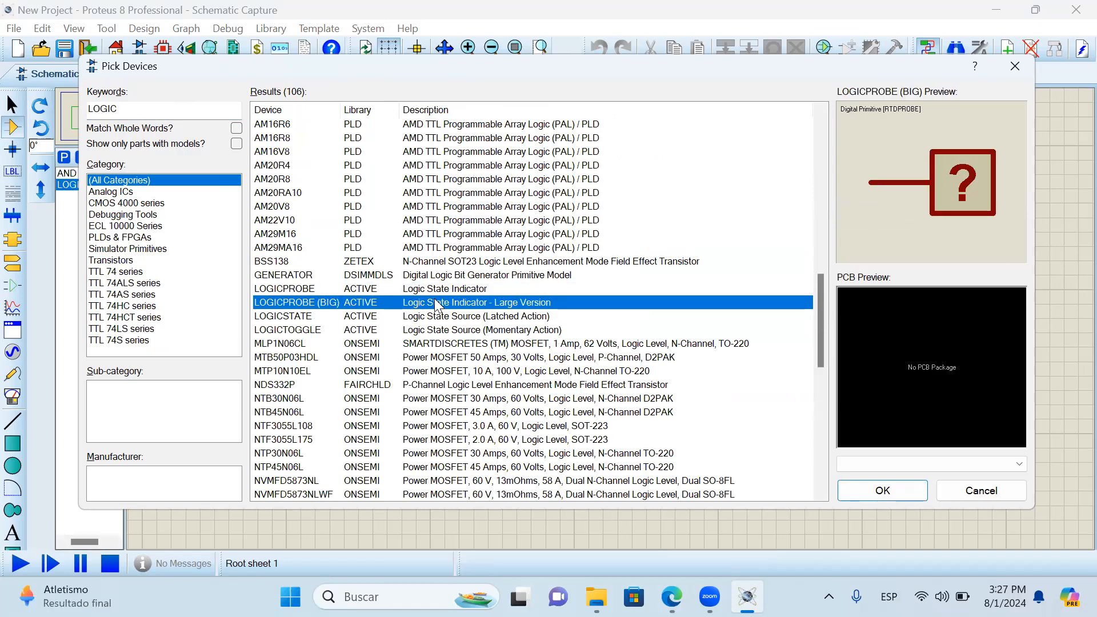
- Add the momentary logic state source LOGICTOGGLE to the device list and finish picking parts
click(376, 330)
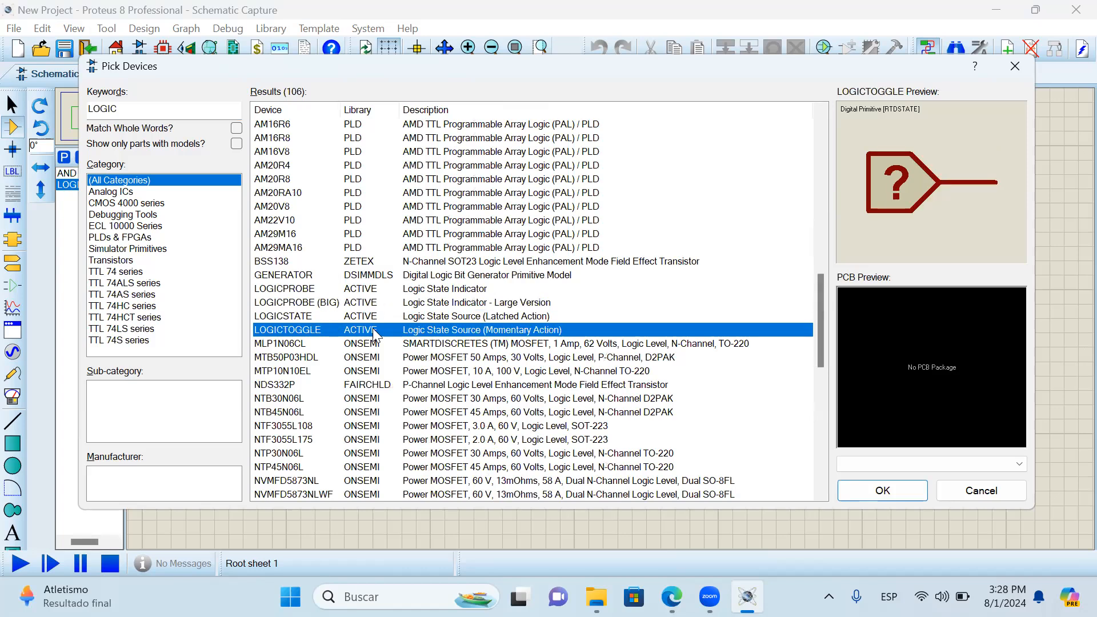
double_click(417, 330)
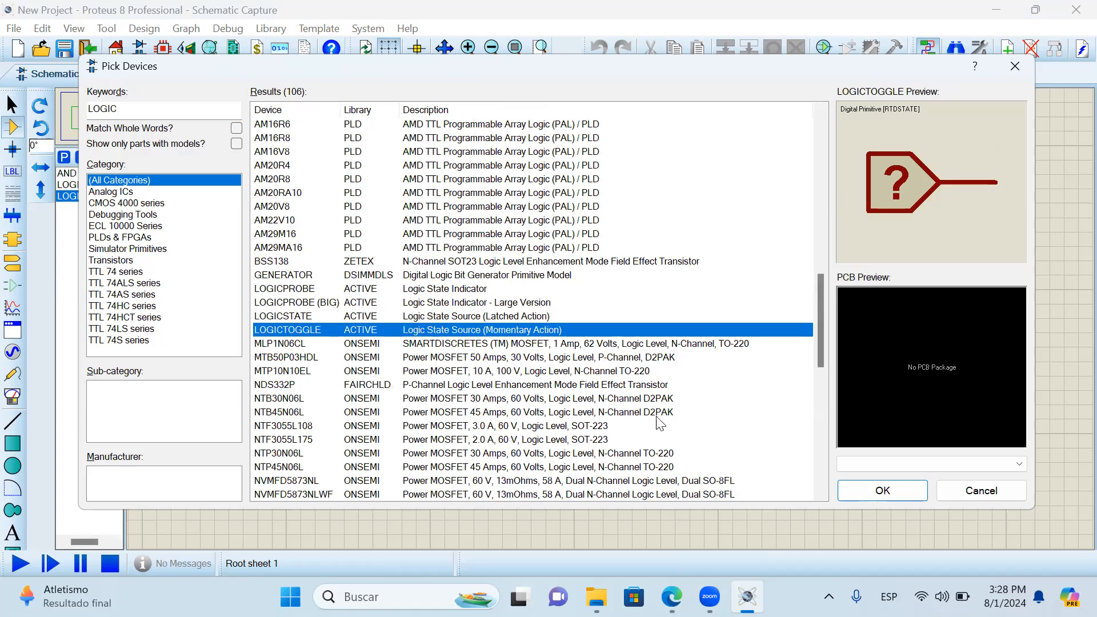
click(885, 497)
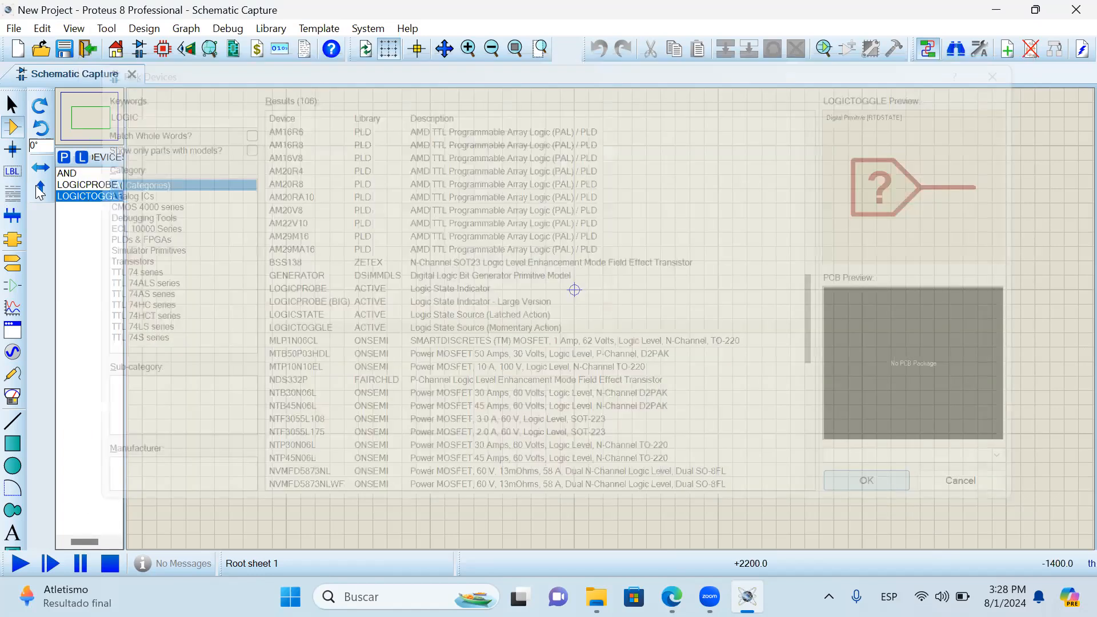
- Place two LOGICTOGGLE sources one above the other and an AND gate to the right of them
click(69, 175)
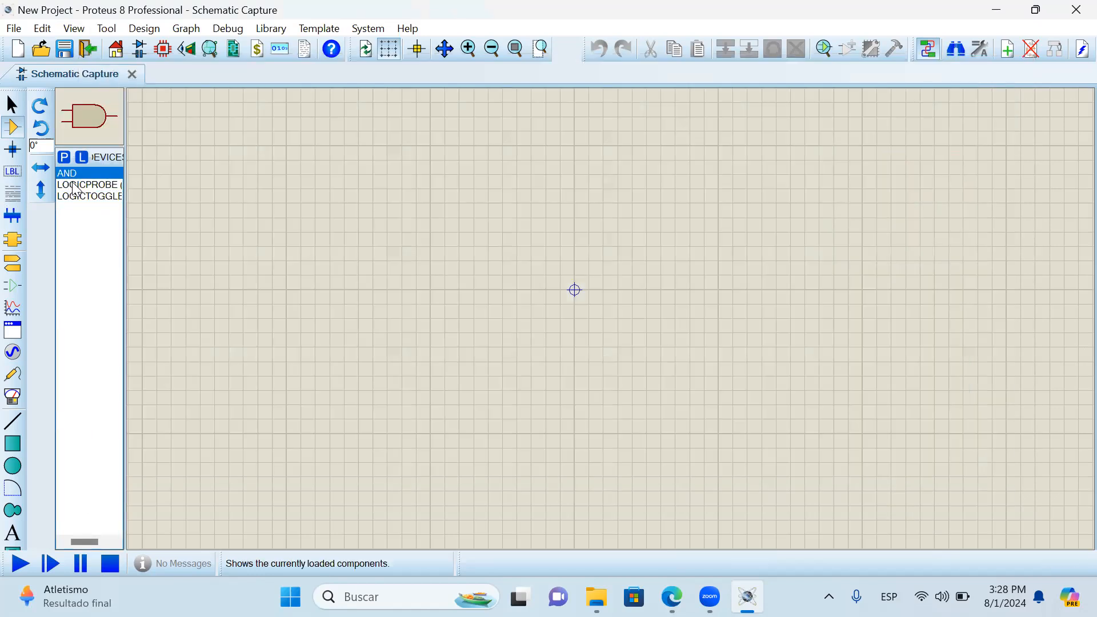
click(76, 185)
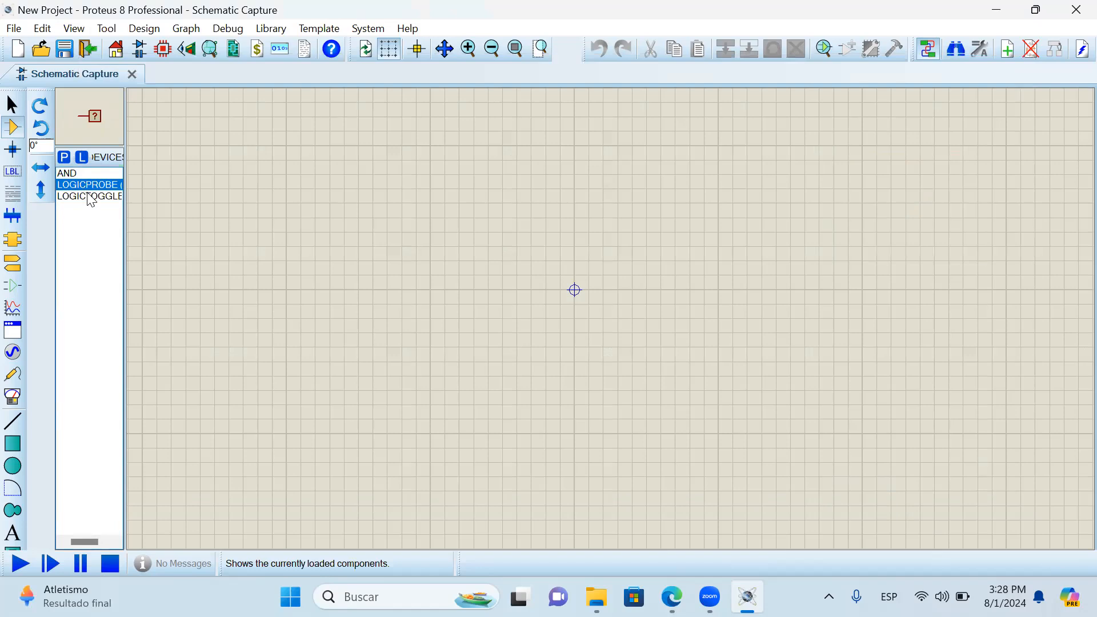
click(90, 196)
click(371, 224)
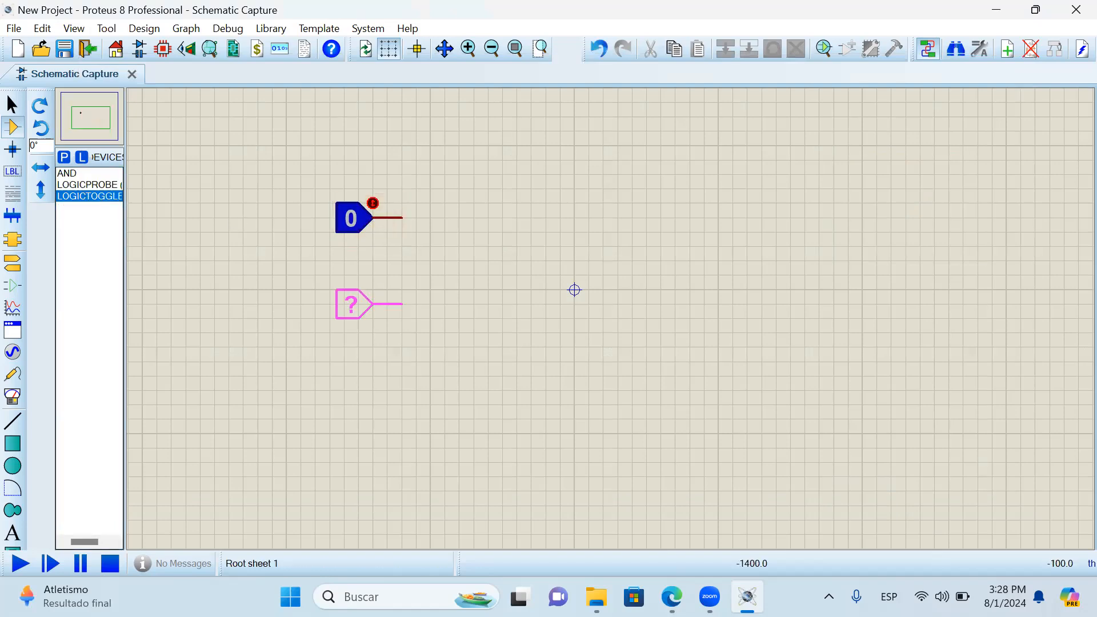
click(360, 293)
click(103, 171)
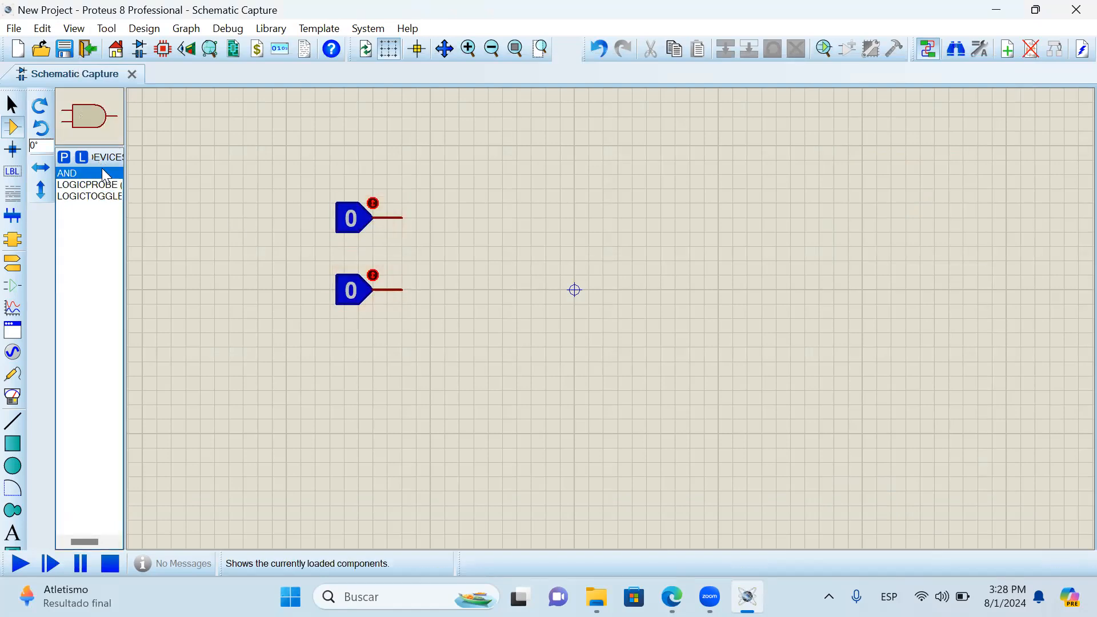
click(533, 256)
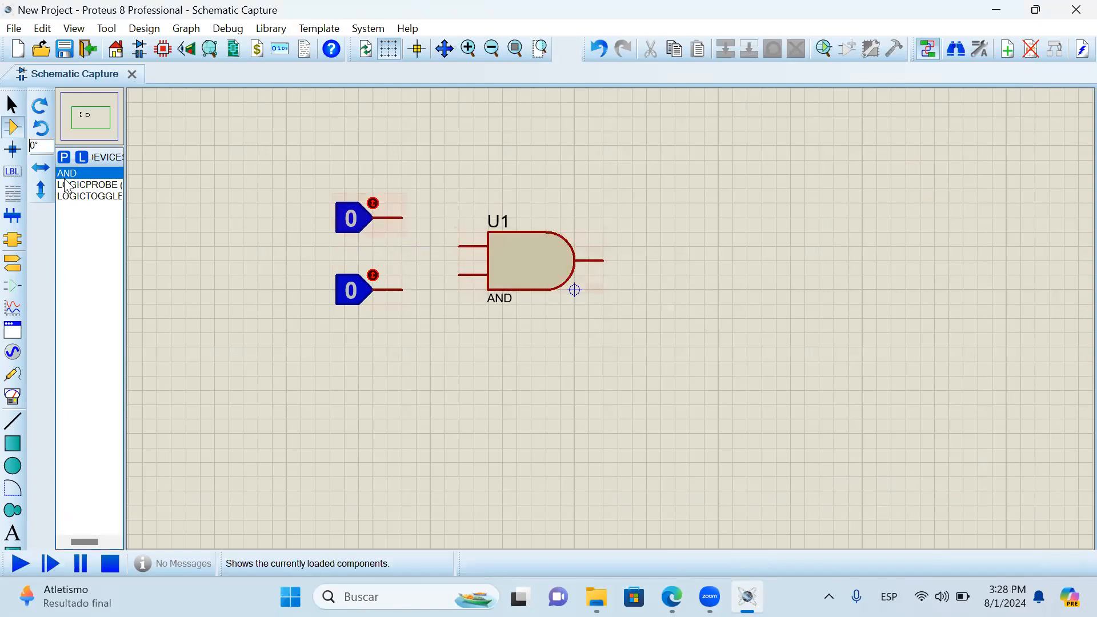
click(97, 196)
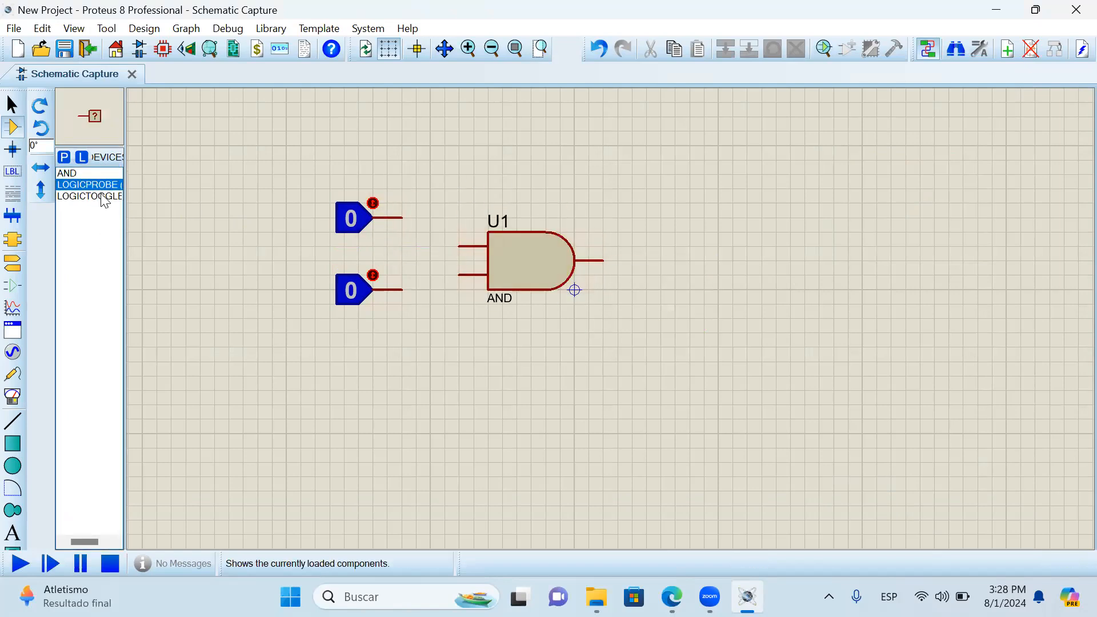
click(95, 173)
click(97, 196)
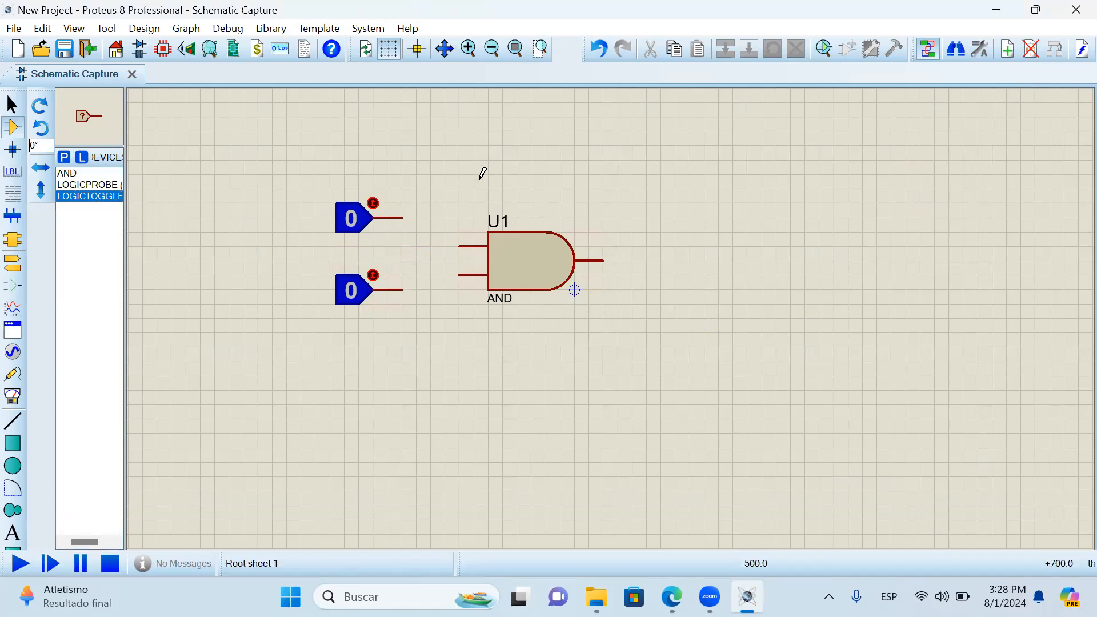
click(708, 163)
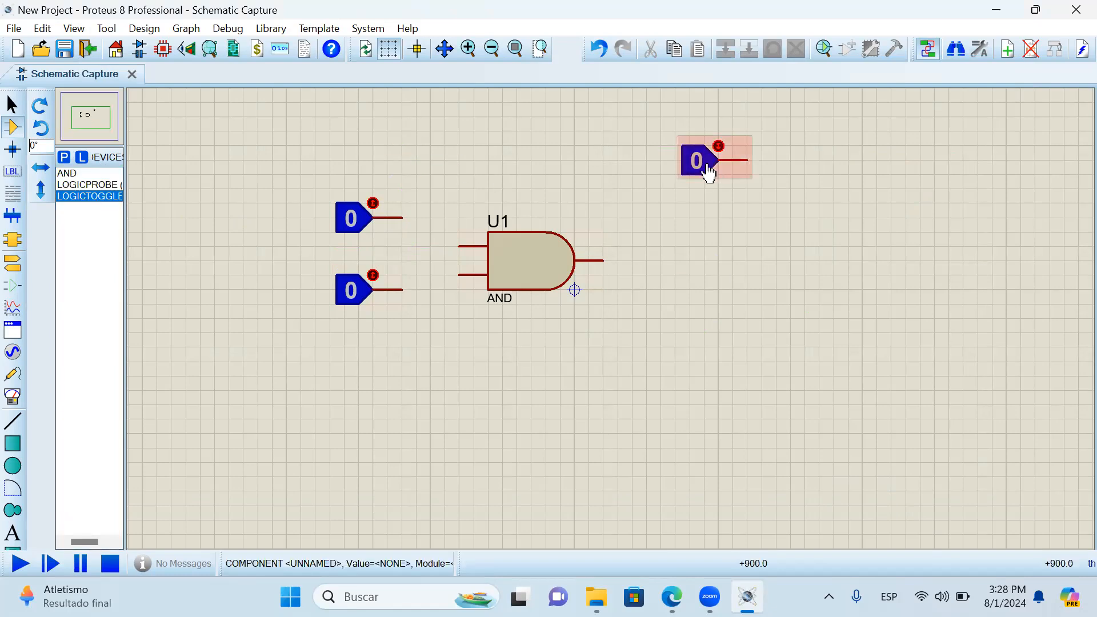
key(ctrl+z)
- Place a LOGICPROBE (BIG) beyond the AND gate's output and wire both toggles to the gate inputs and the output to the probe
click(90, 187)
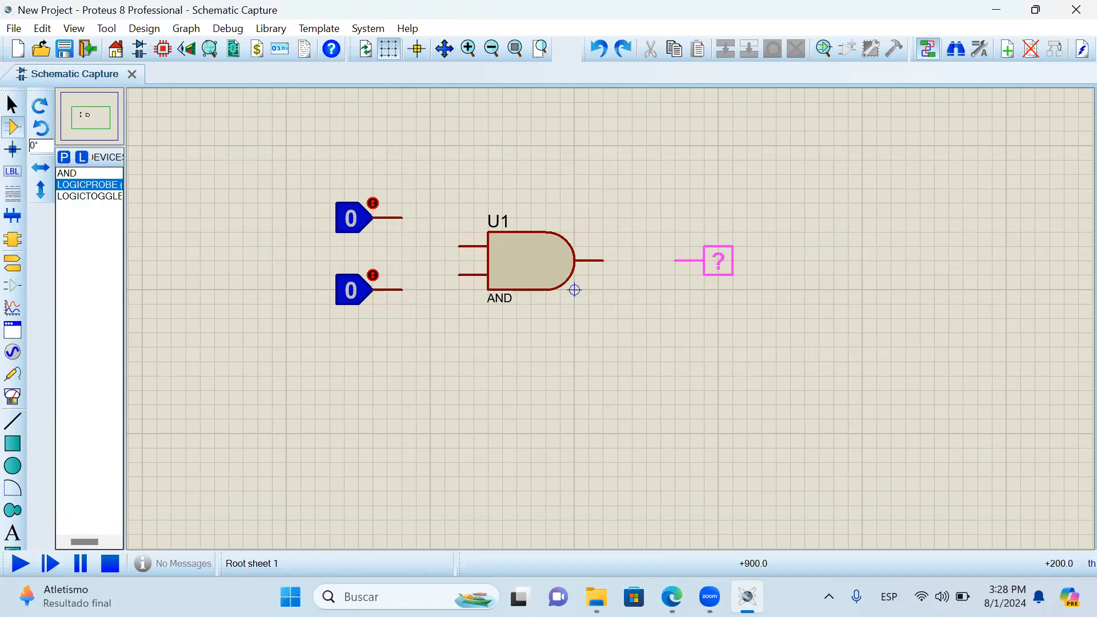
click(675, 261)
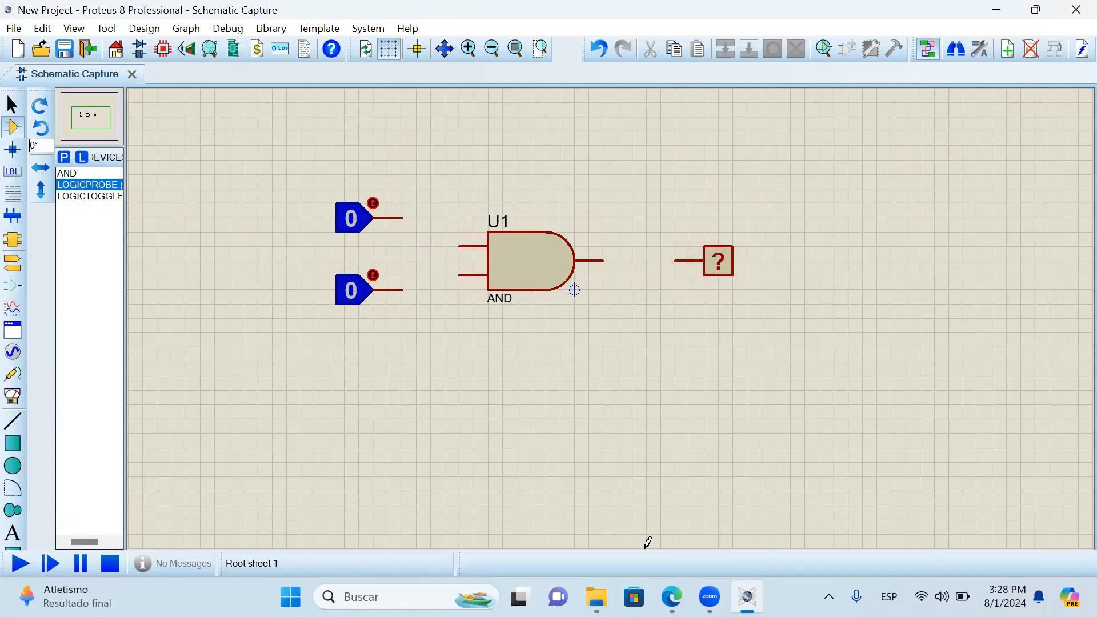
click(401, 217)
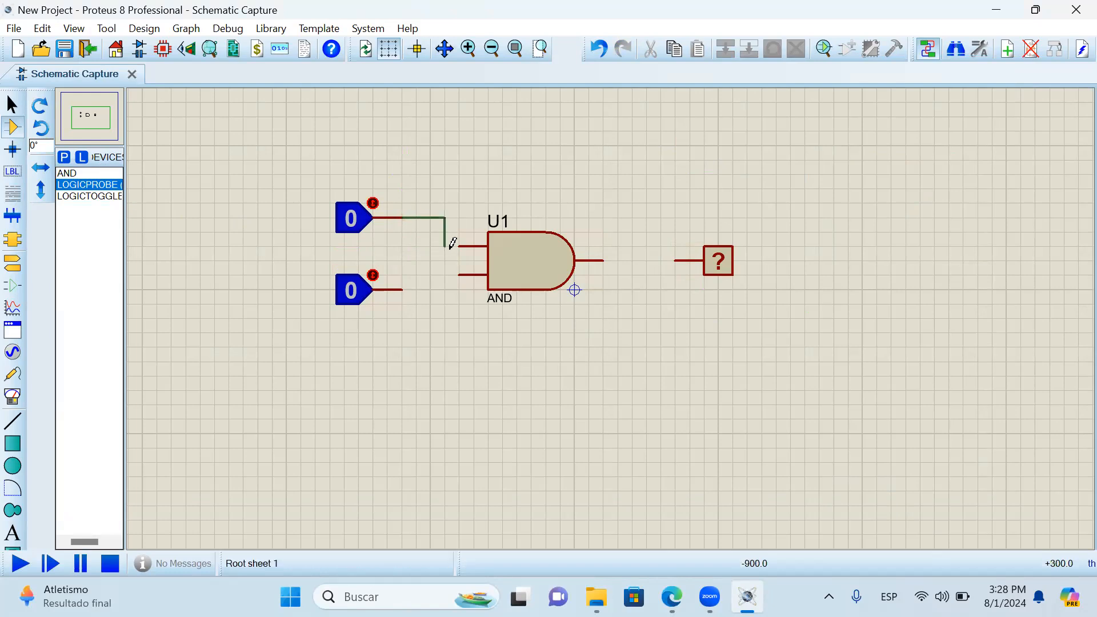
click(466, 243)
click(403, 289)
click(457, 273)
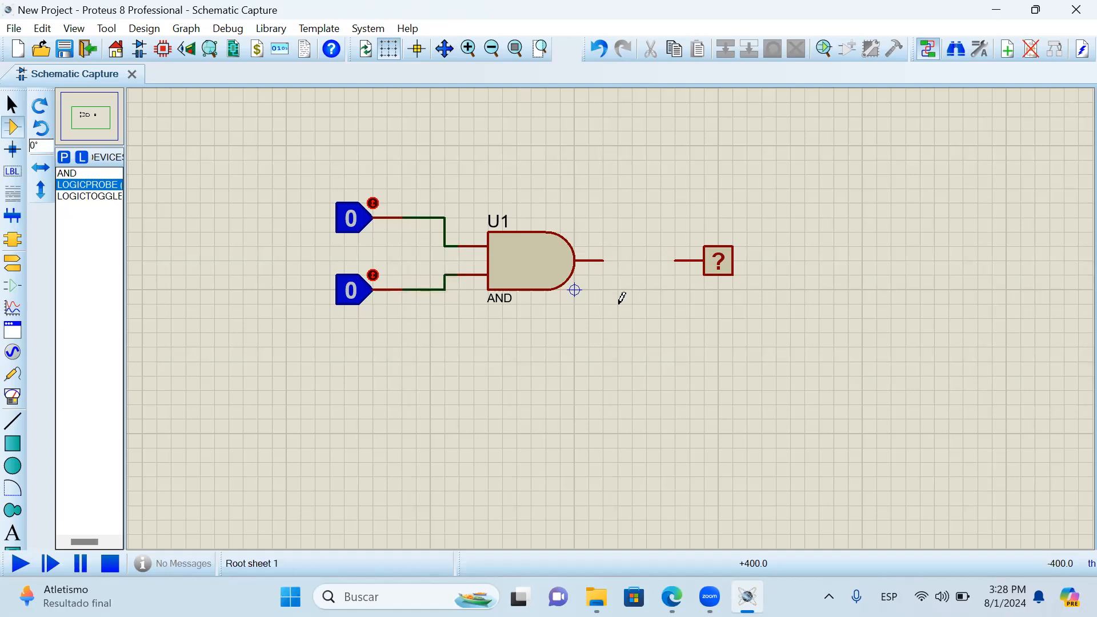
click(677, 261)
- Move the lower logic toggle down to widen its spacing from the upper one
drag(314, 257, 394, 374)
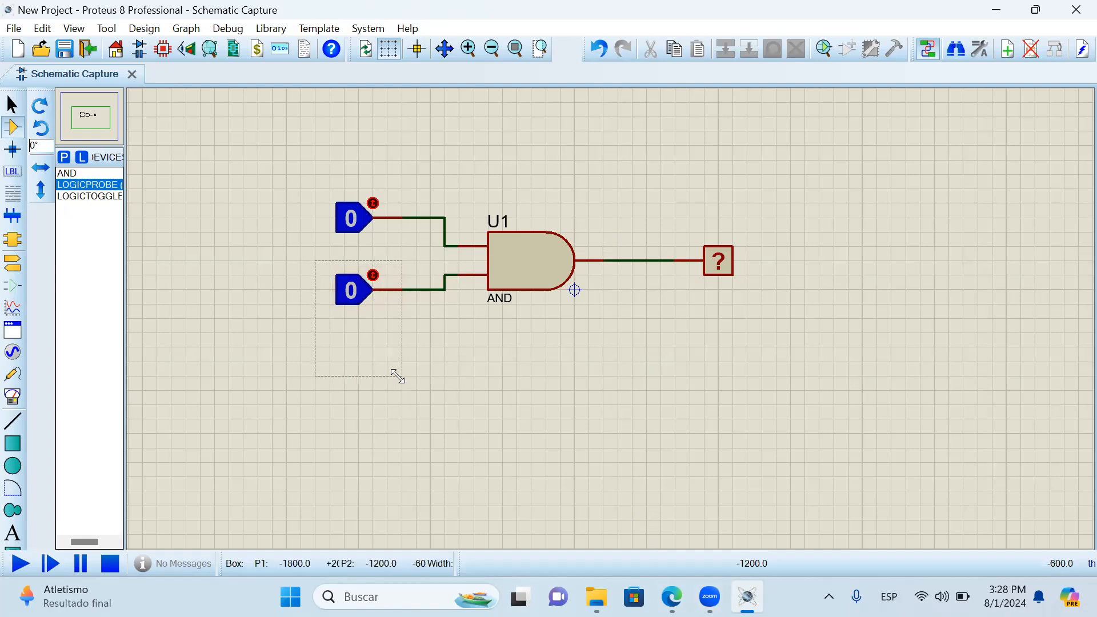
drag(345, 325, 345, 355)
click(353, 222)
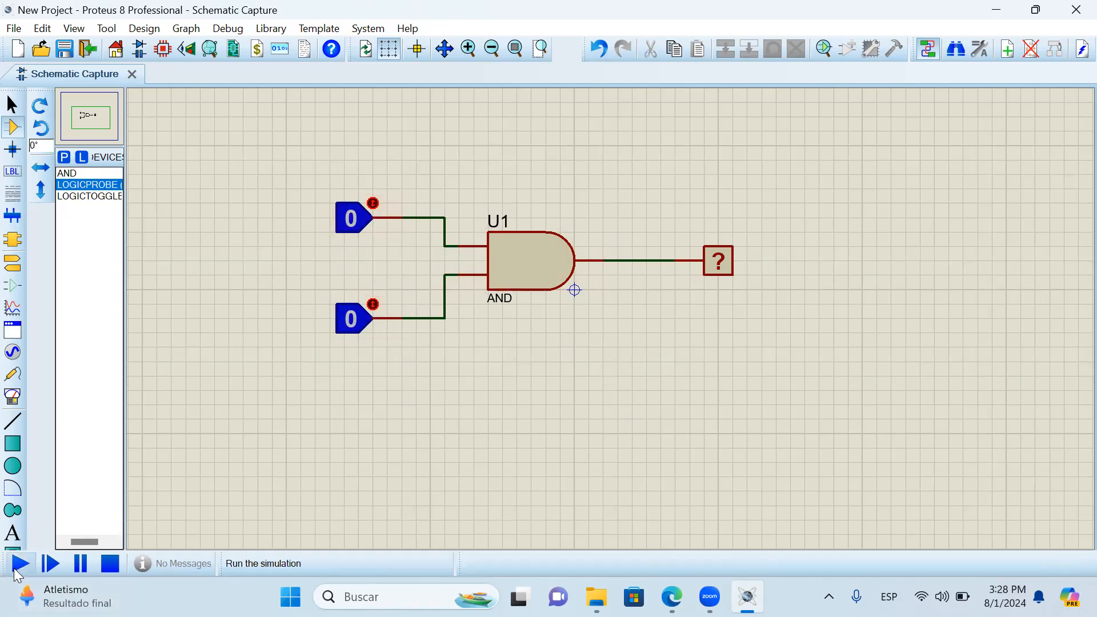
- Run the simulation, test the AND gate by switching the upper and lower toggles to 1, and stop the simulation
drag(661, 203, 834, 419)
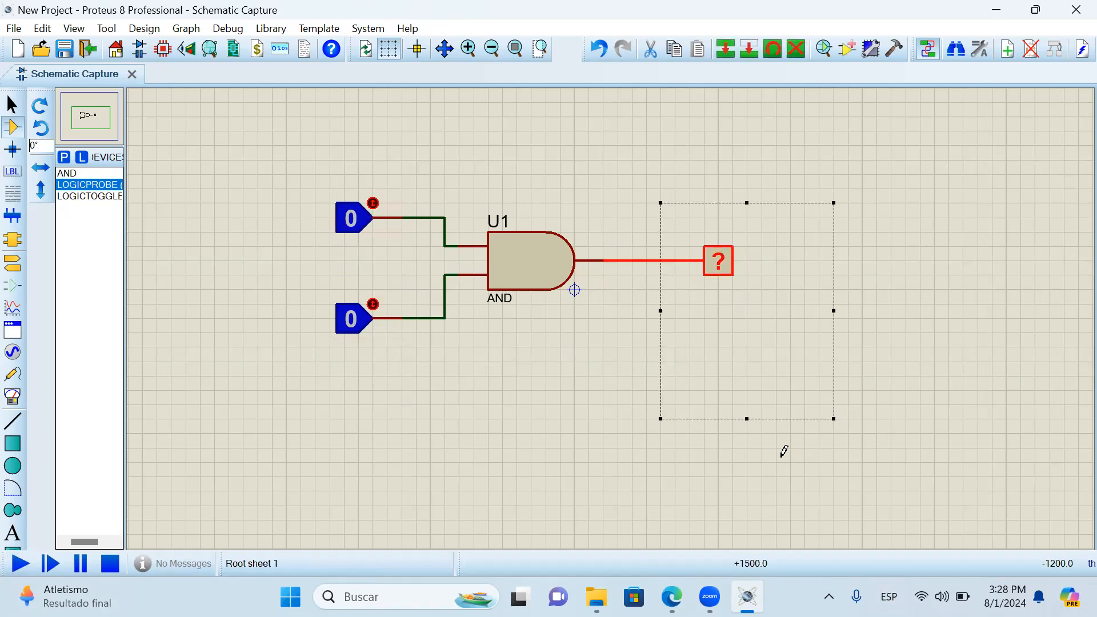
mouse_move(709, 596)
click(20, 563)
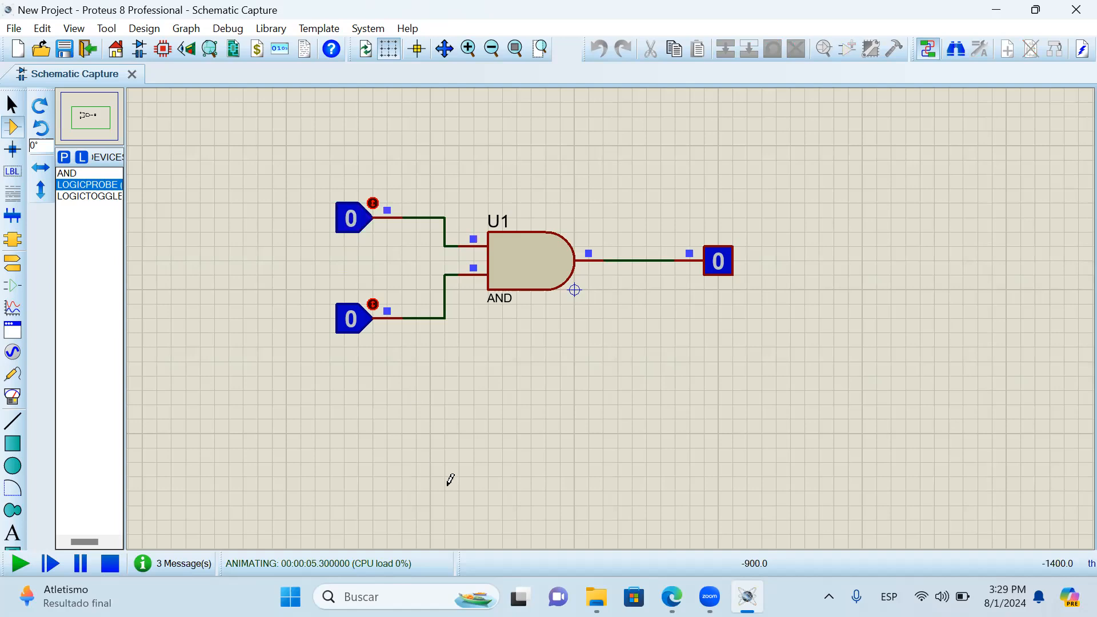
click(354, 217)
click(354, 217)
click(373, 203)
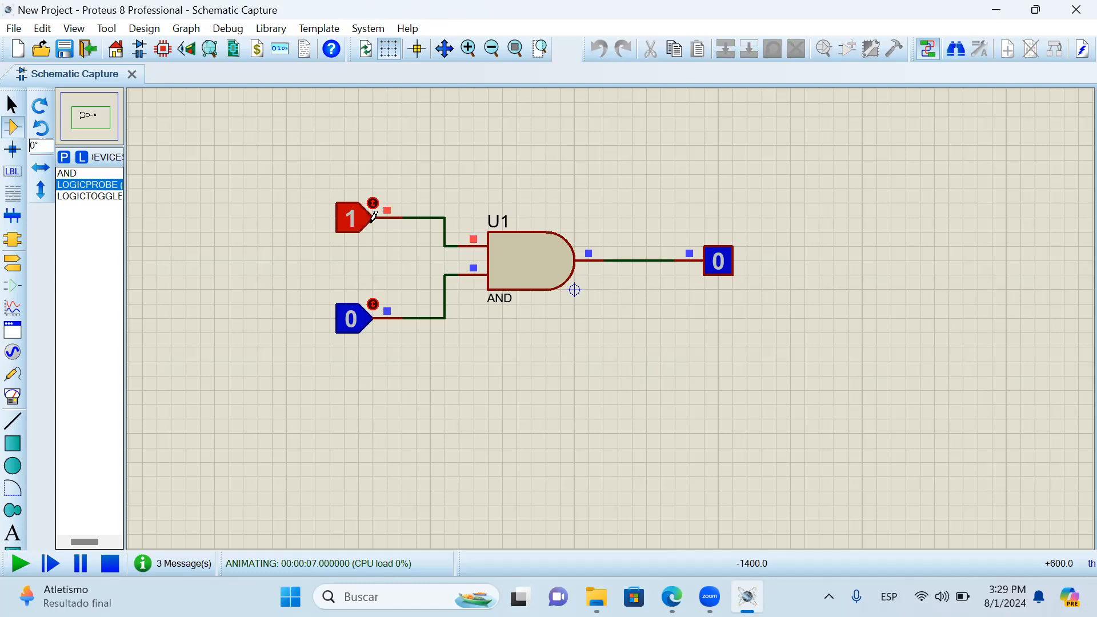
click(373, 304)
drag(660, 160, 819, 376)
click(611, 455)
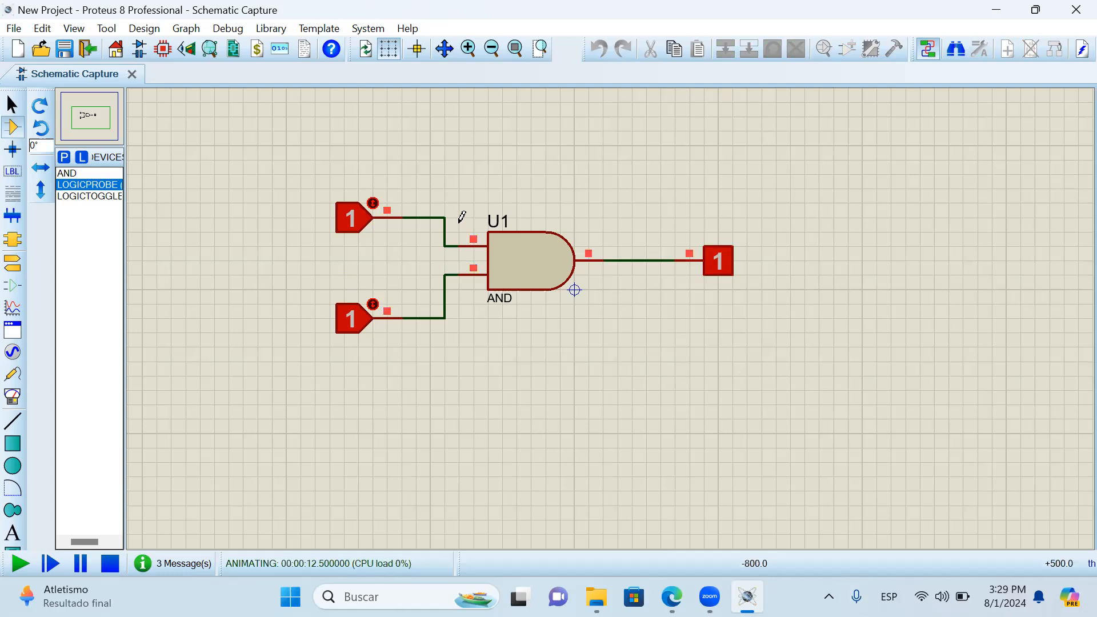
click(98, 559)
- Add the simple 2 input OR gate from the ACTIVE library using the keyword OR and replace the AND gate with it
click(64, 158)
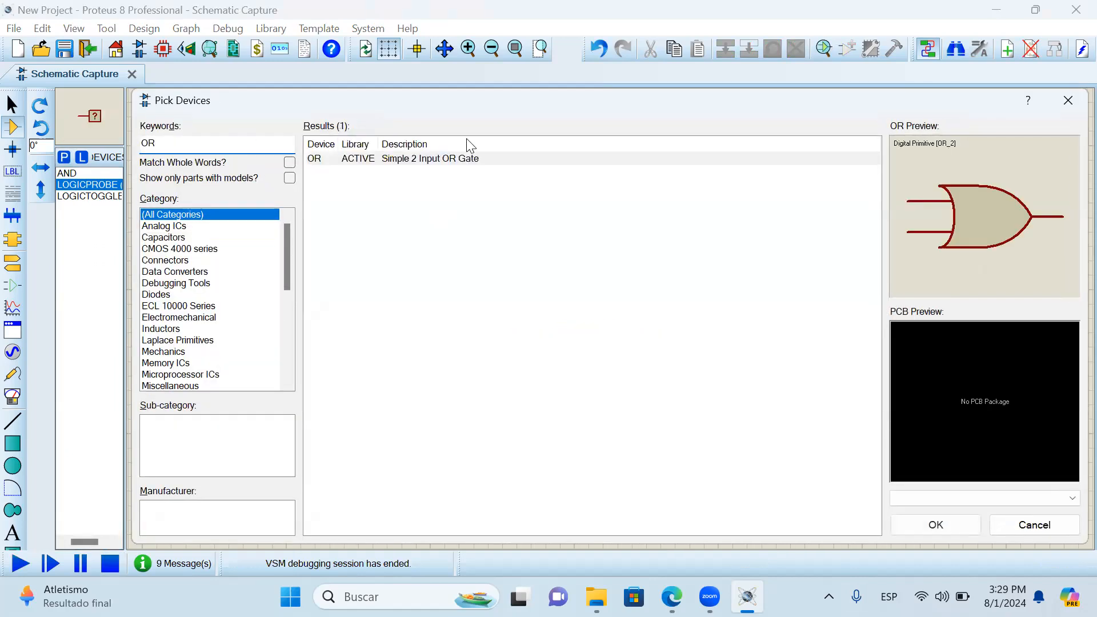
double_click(450, 158)
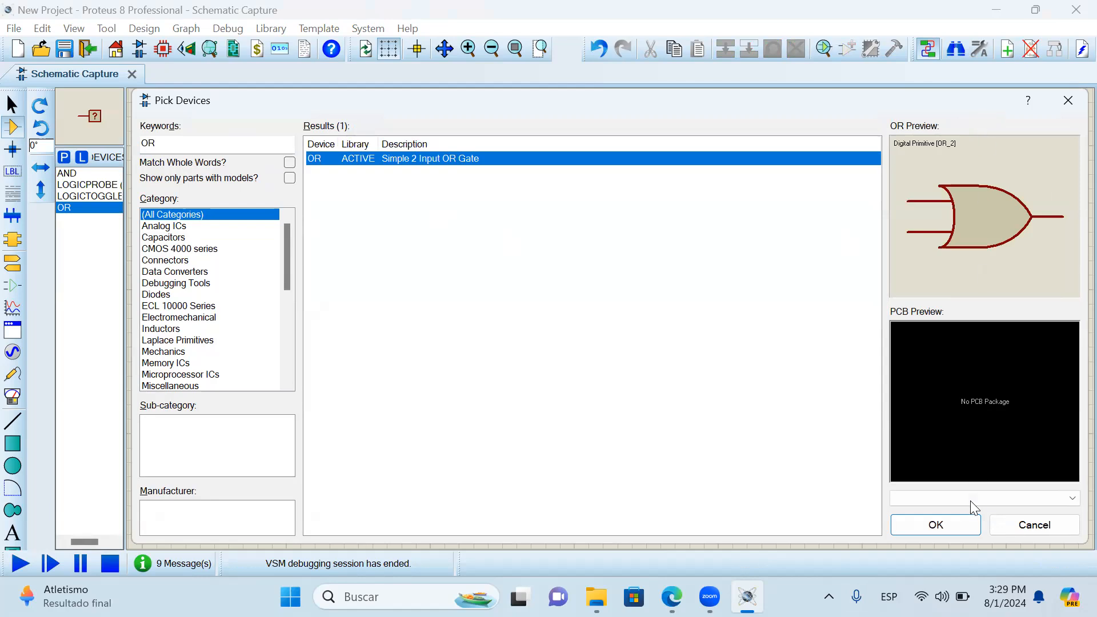
click(960, 523)
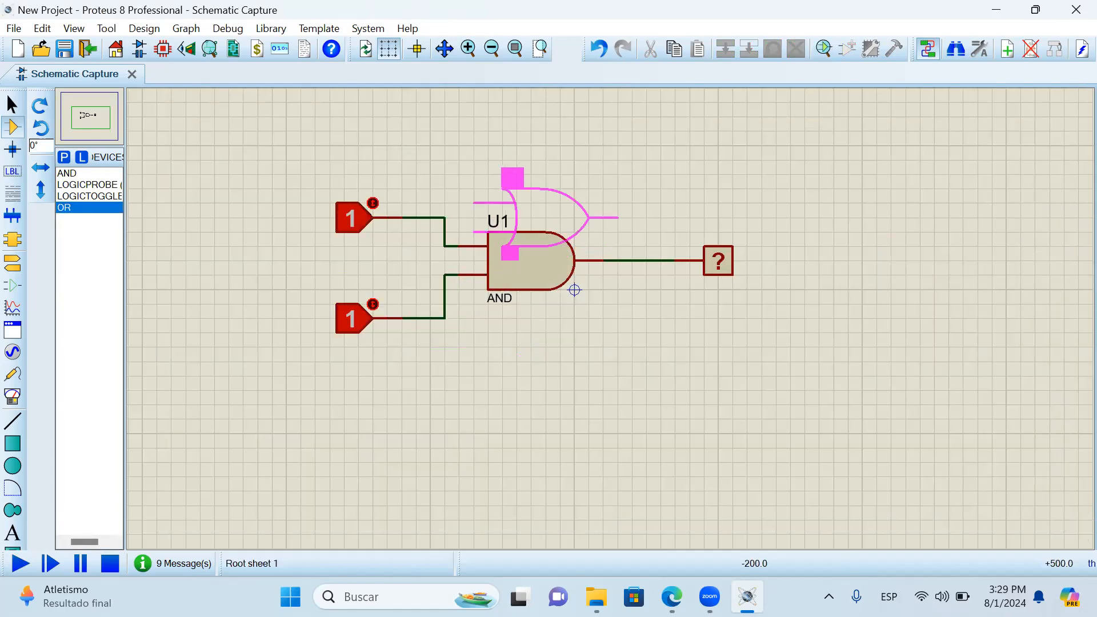
click(541, 266)
click(520, 309)
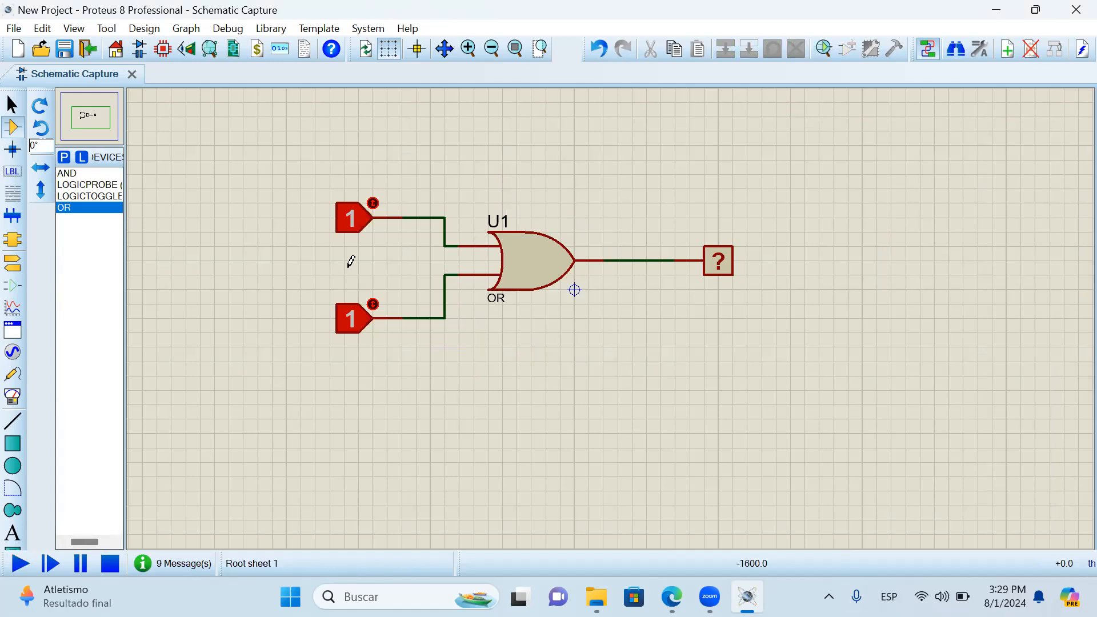
- Set both logic toggles to 0 and start the simulation of the OR gate circuit
click(350, 218)
click(349, 321)
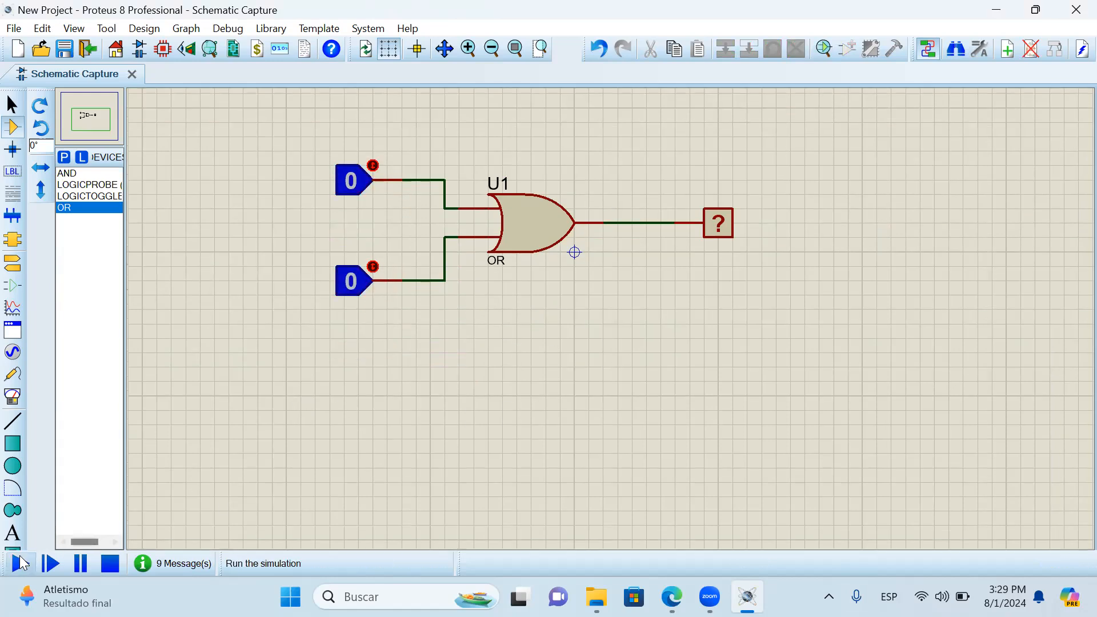
click(21, 563)
- Test the OR gate by switching its toggles through different input combinations, ending with the upper one at 0 and the lower at 1
click(69, 129)
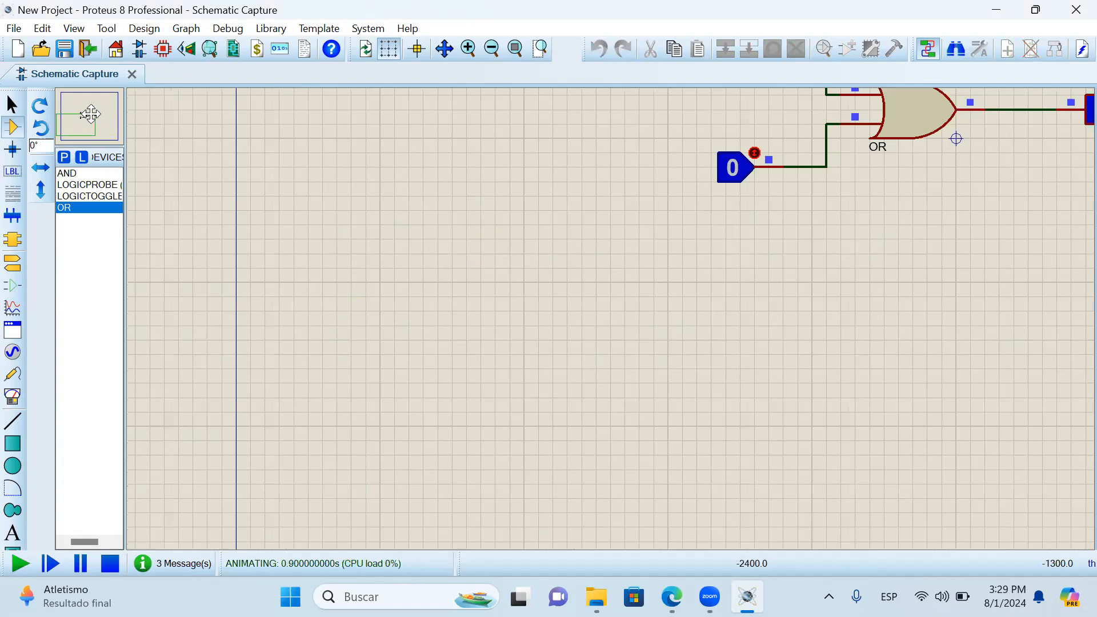
click(90, 114)
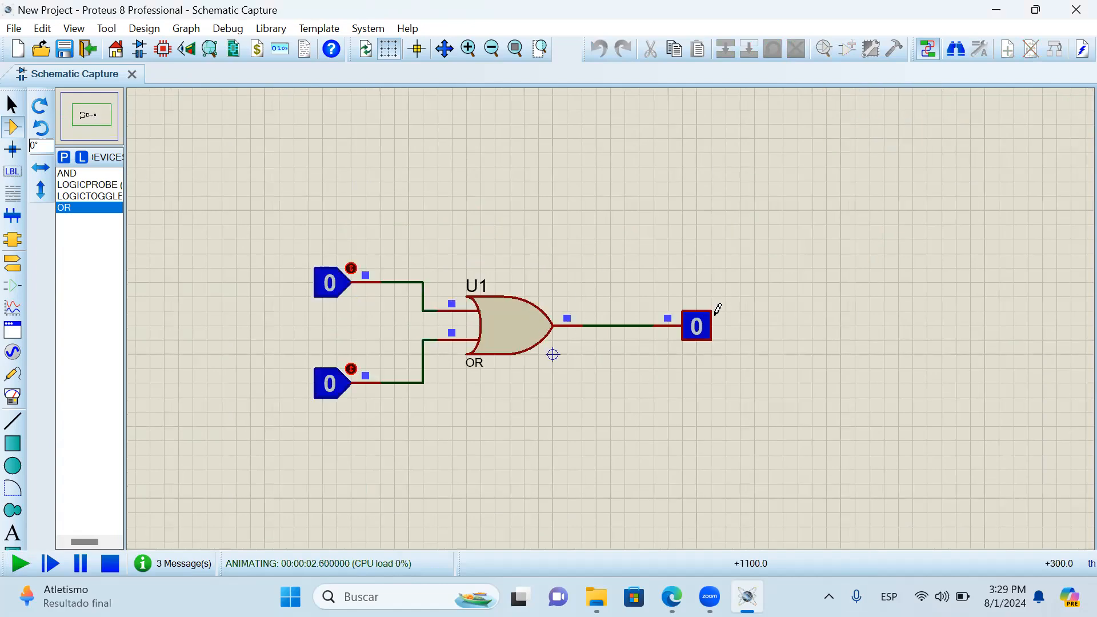
click(342, 296)
click(354, 367)
click(356, 265)
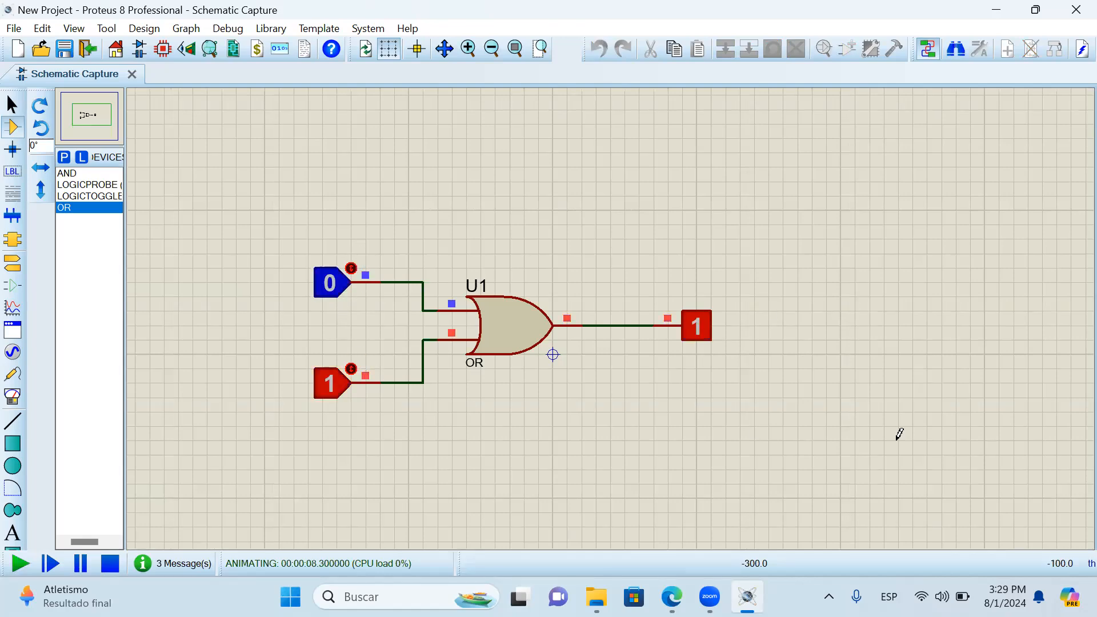
- Switch the upper toggle to 1 to test the OR gate with both inputs at 1
click(353, 265)
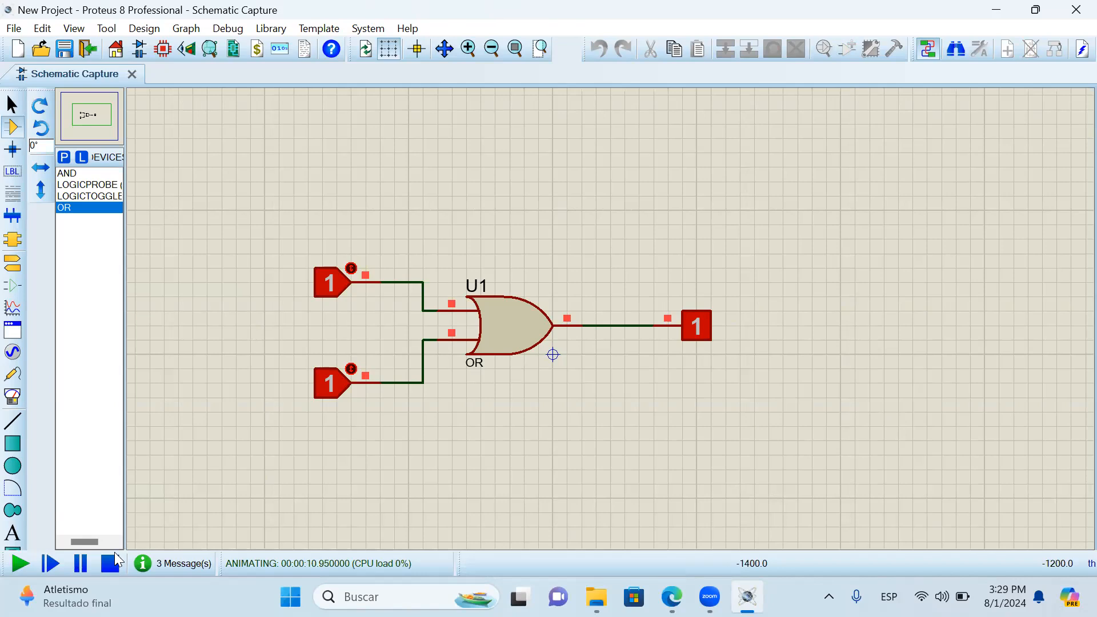
- Add the simple 2 input XOR gate from the ACTIVE library using the keyword XOR and replace the OR gate with it
click(64, 157)
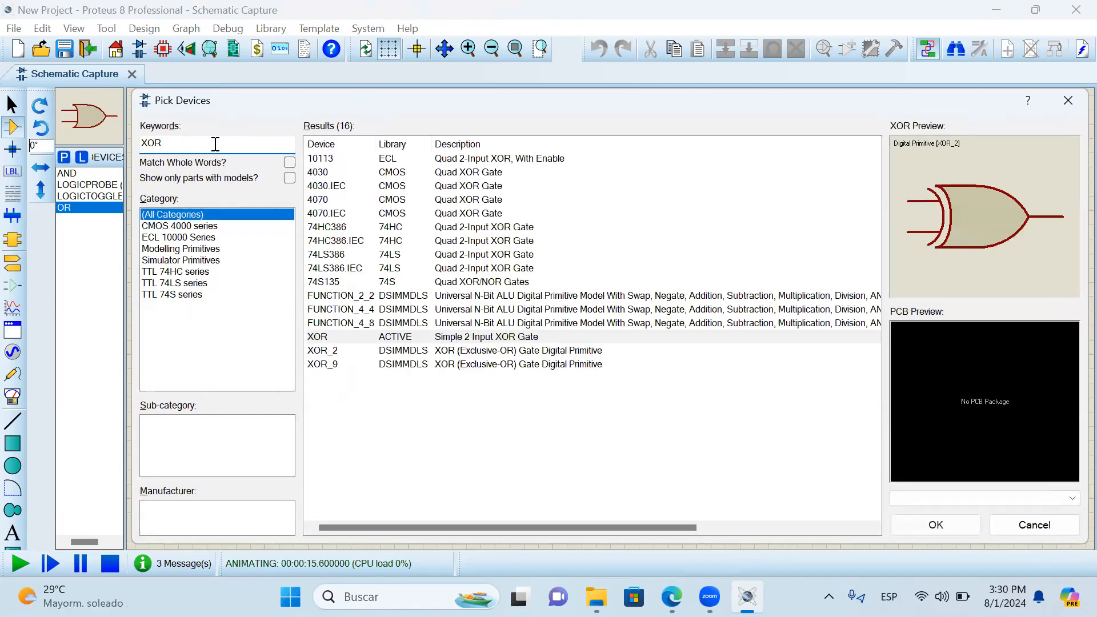
double_click(397, 340)
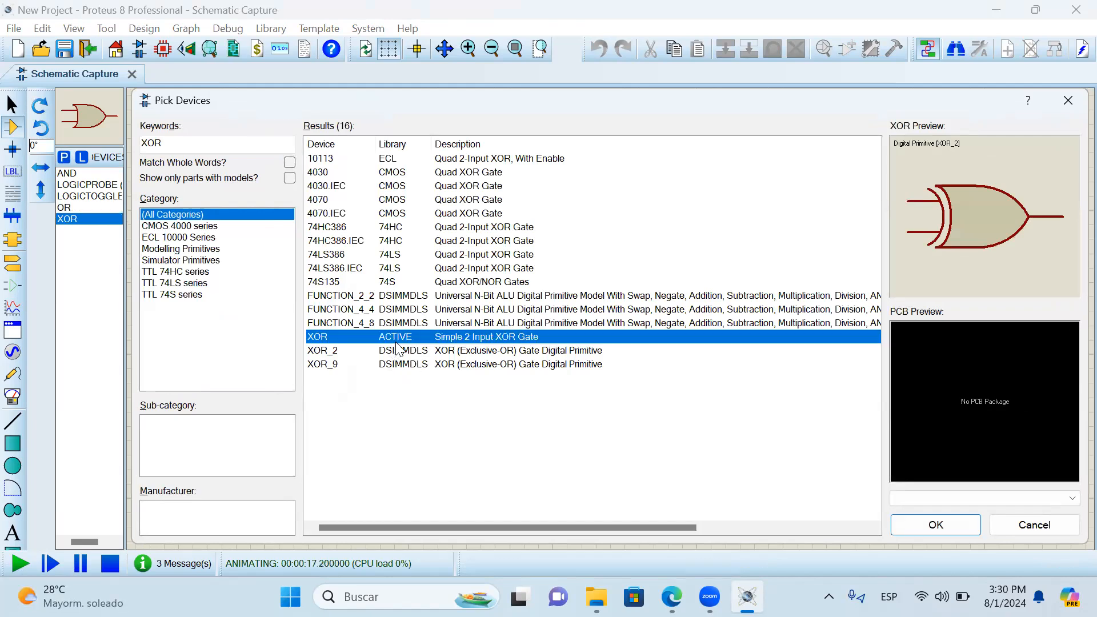
click(1068, 101)
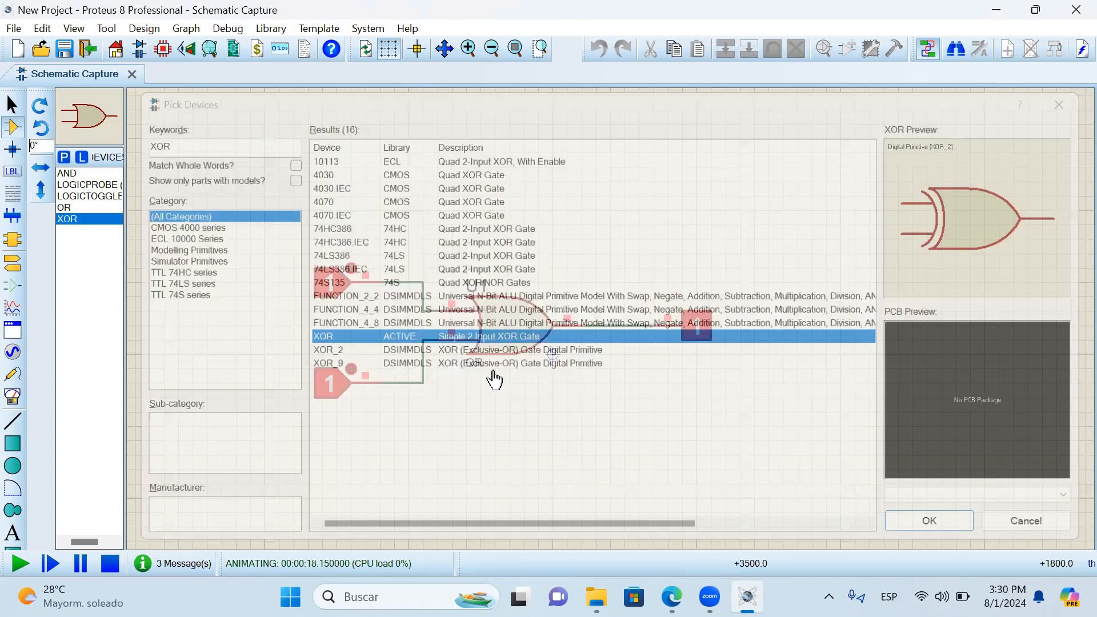
click(111, 565)
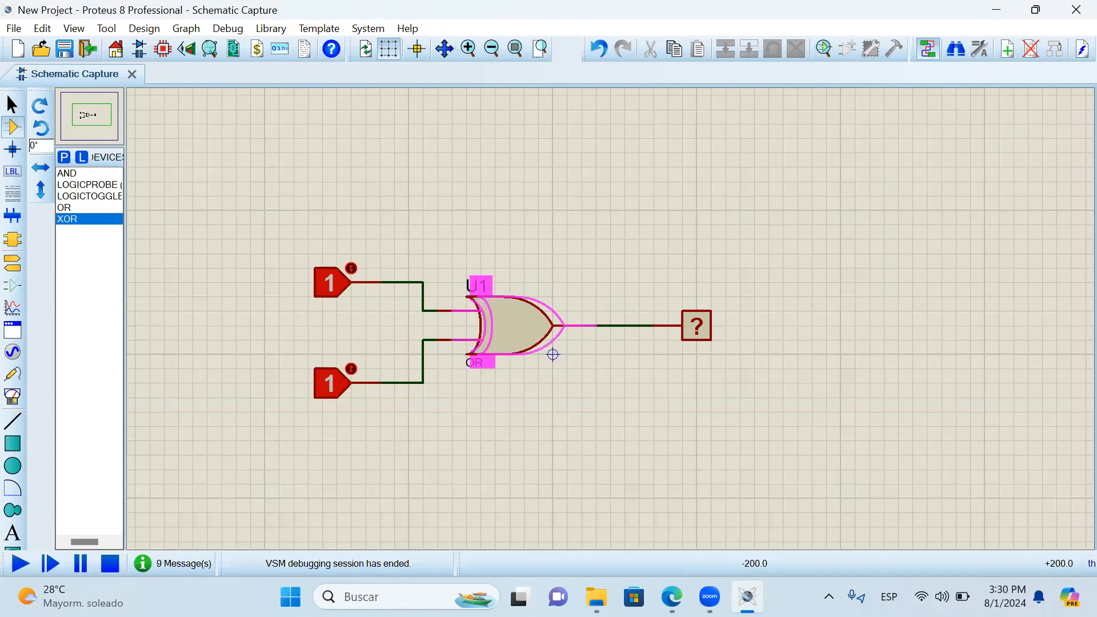
click(519, 311)
click(518, 318)
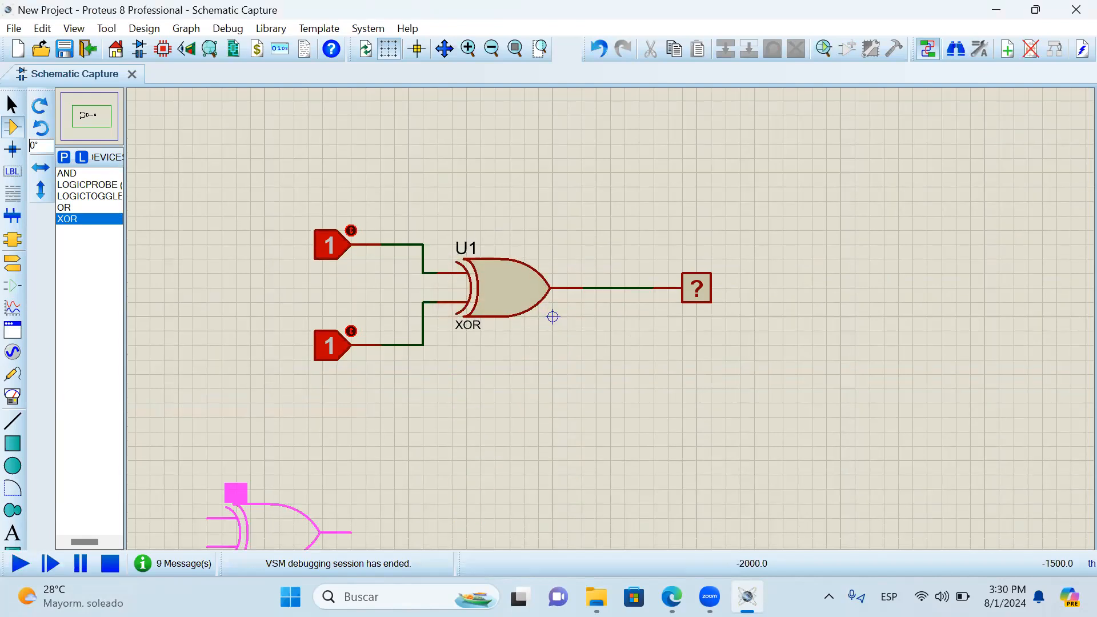
- Start the simulation of the XOR gate circuit and set both logic toggles to 0
click(20, 564)
click(331, 252)
click(331, 350)
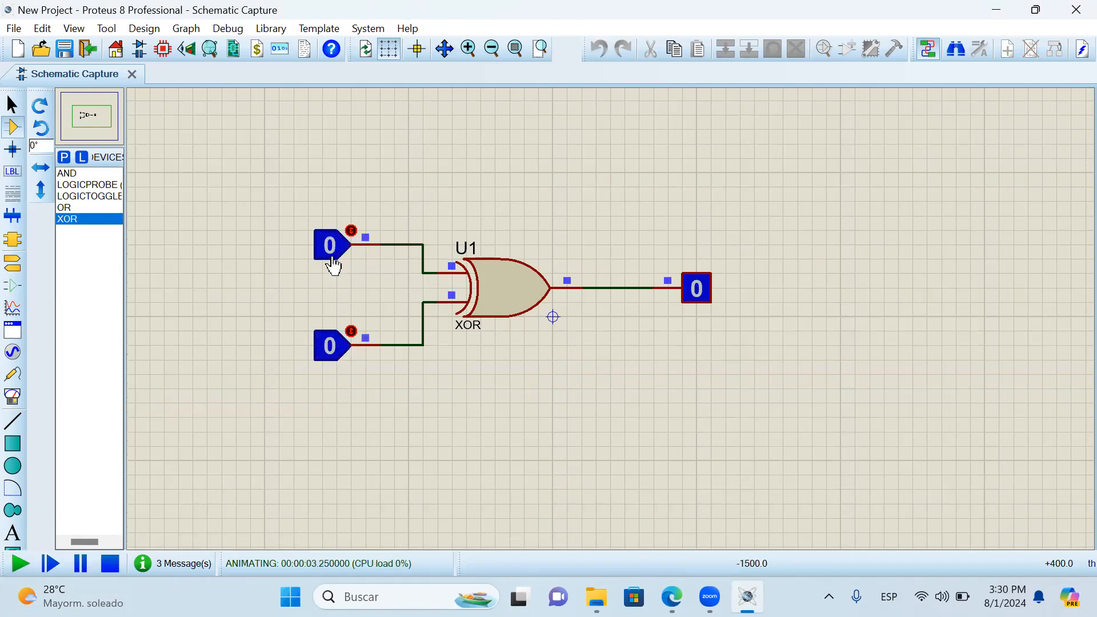
- Test the XOR gate by switching its toggles through all input combinations, ending with both at 1
click(352, 229)
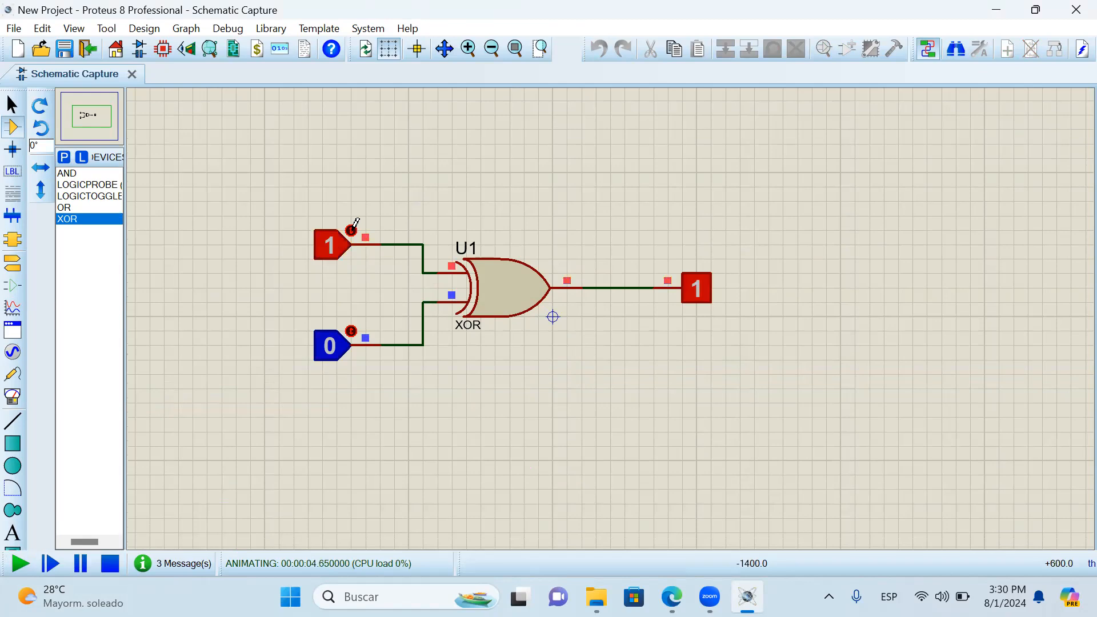
click(351, 229)
click(352, 330)
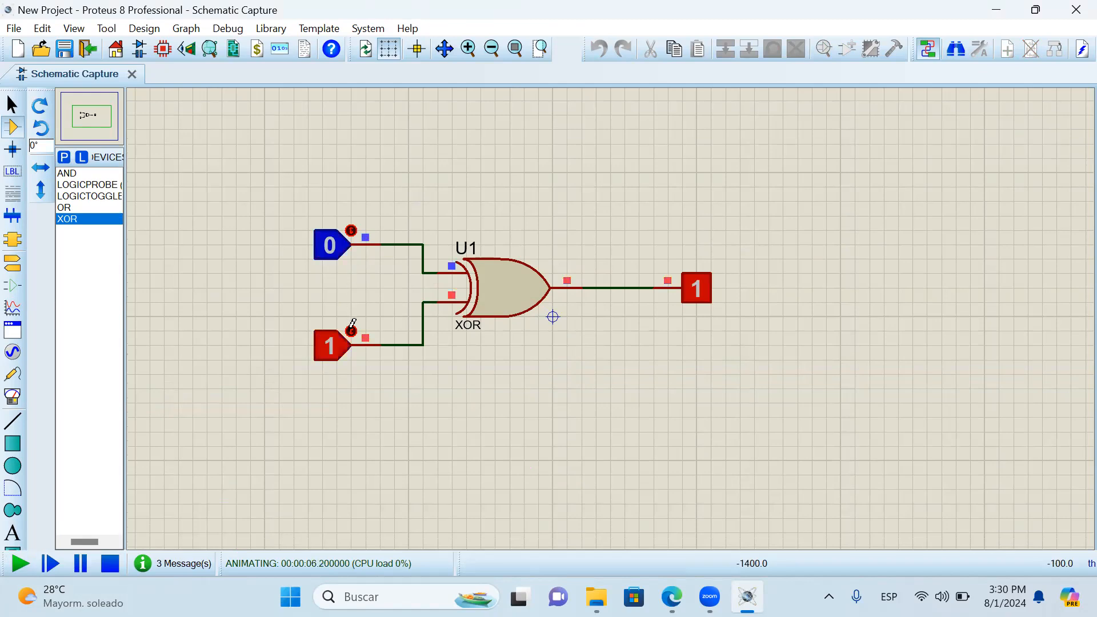
click(352, 229)
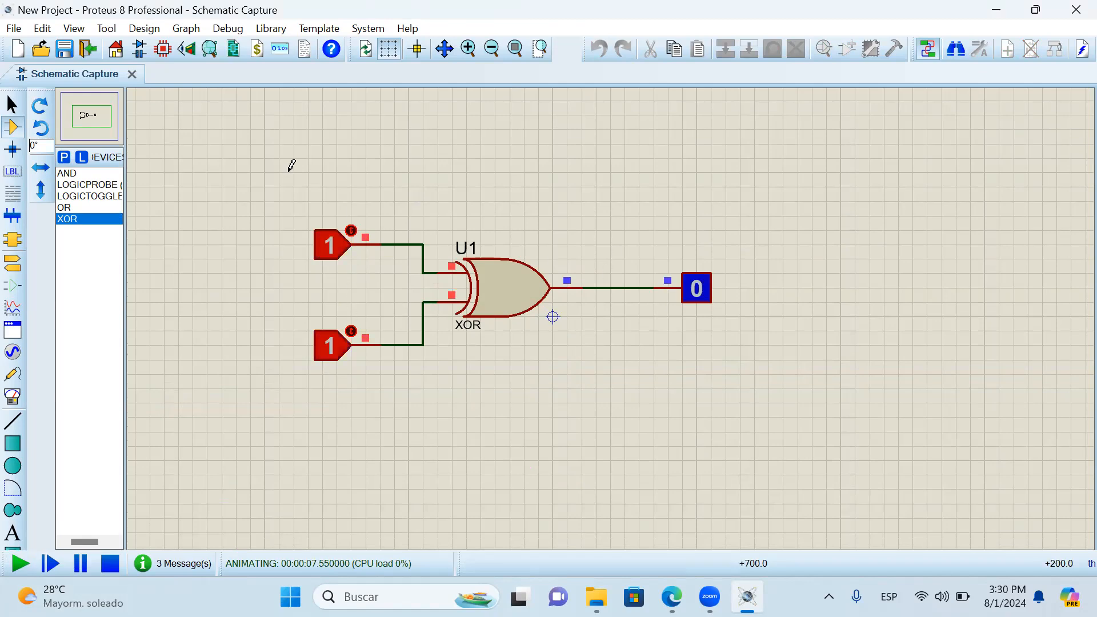
click(352, 229)
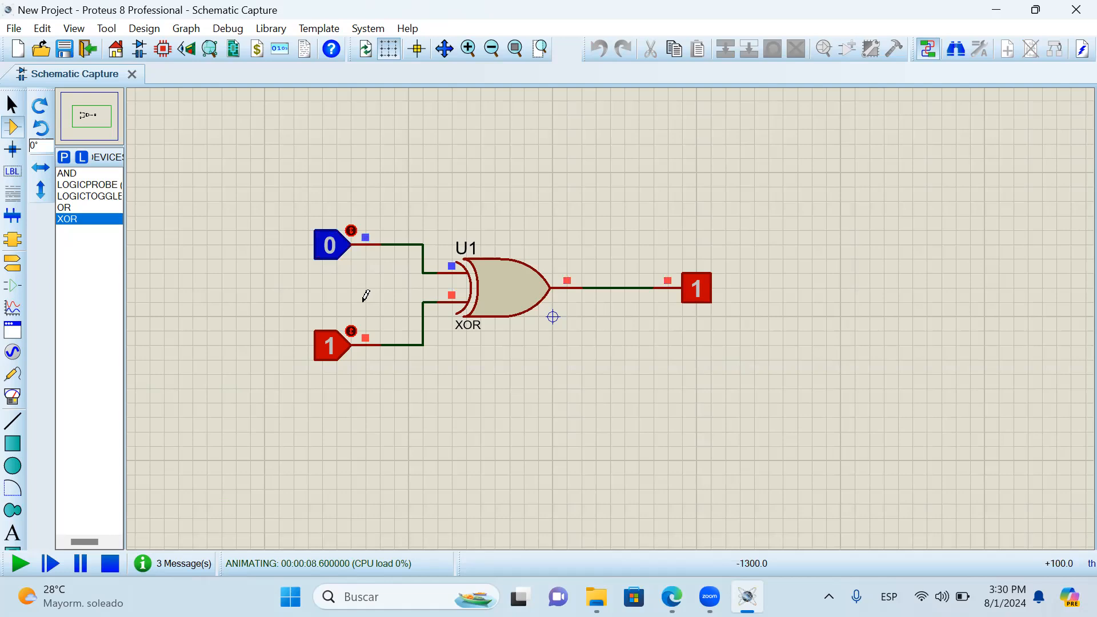
click(351, 329)
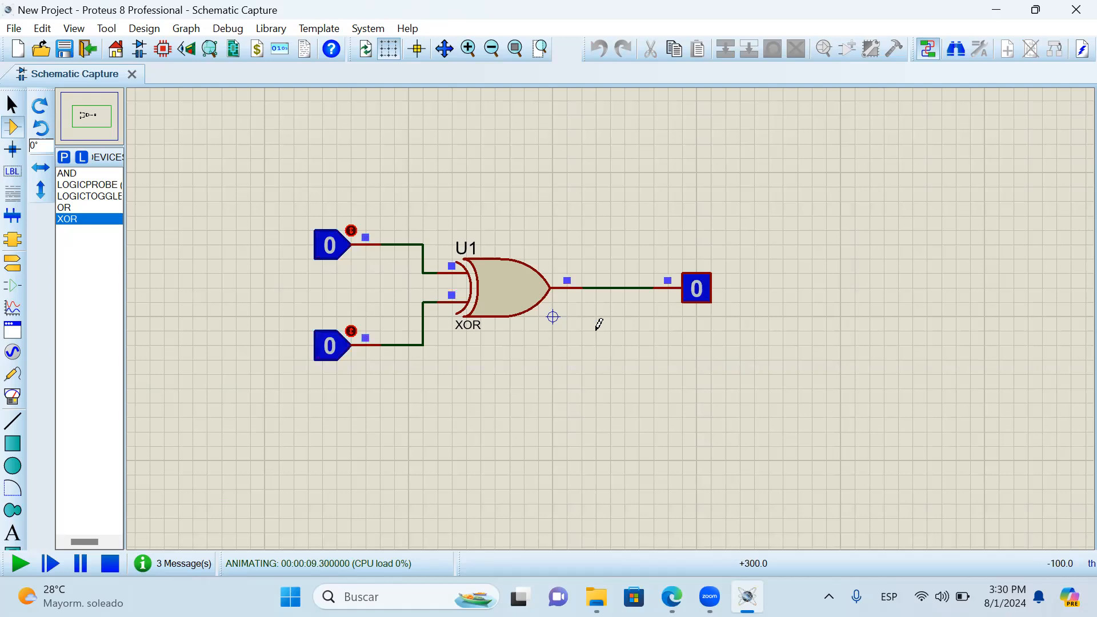
click(351, 225)
click(352, 329)
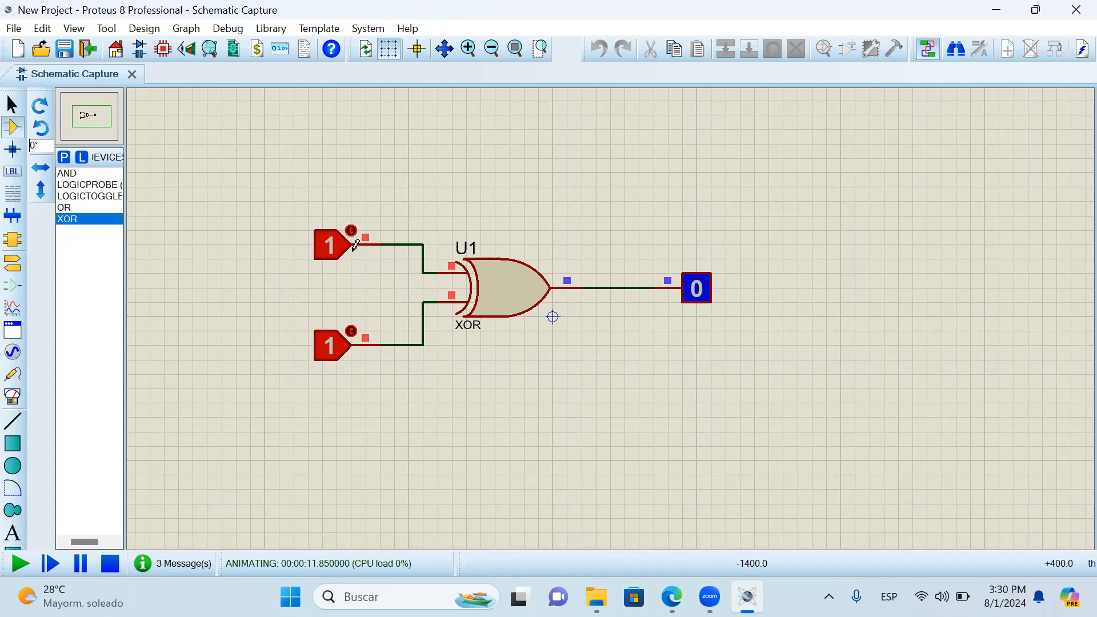
- Continue testing the XOR gate with differing inputs, return both toggles to 0 and stop the simulation
click(353, 226)
click(353, 329)
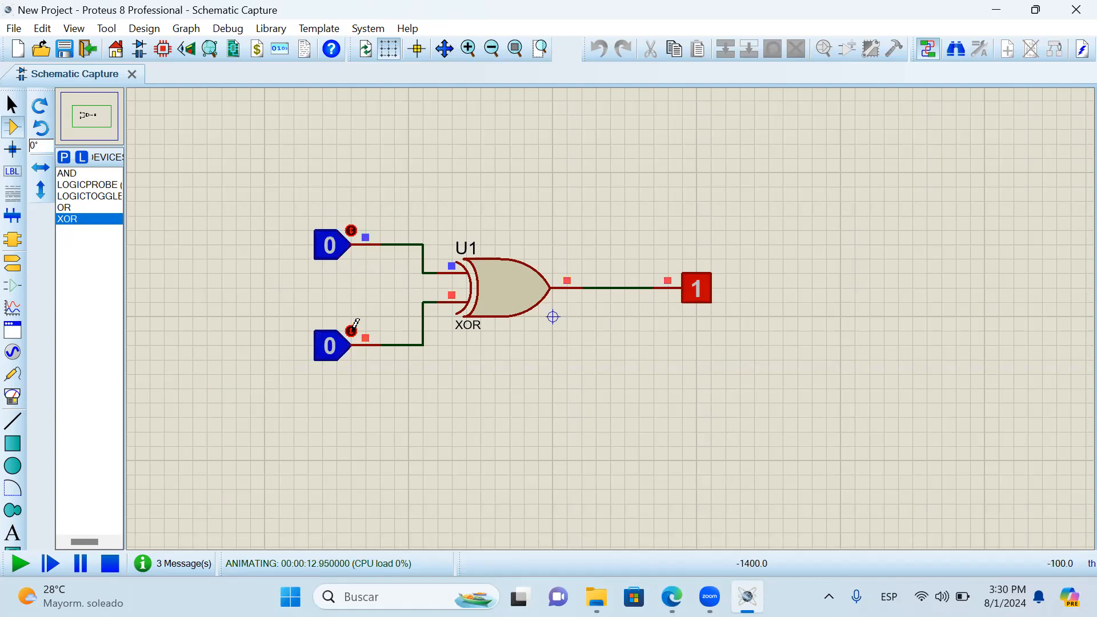
click(353, 226)
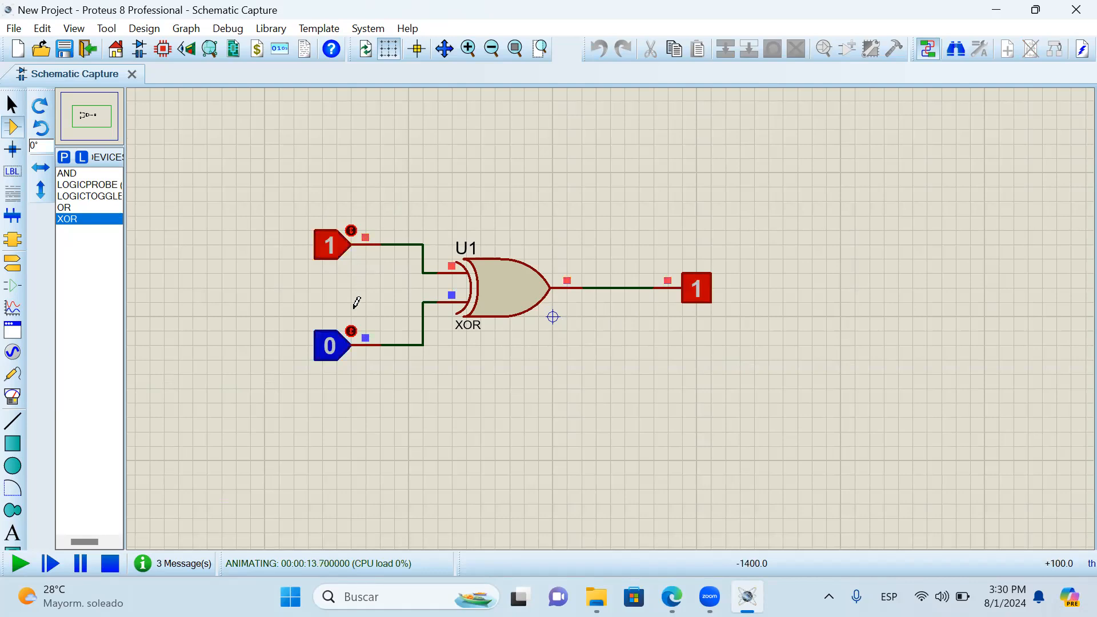
click(352, 227)
click(352, 329)
click(352, 329)
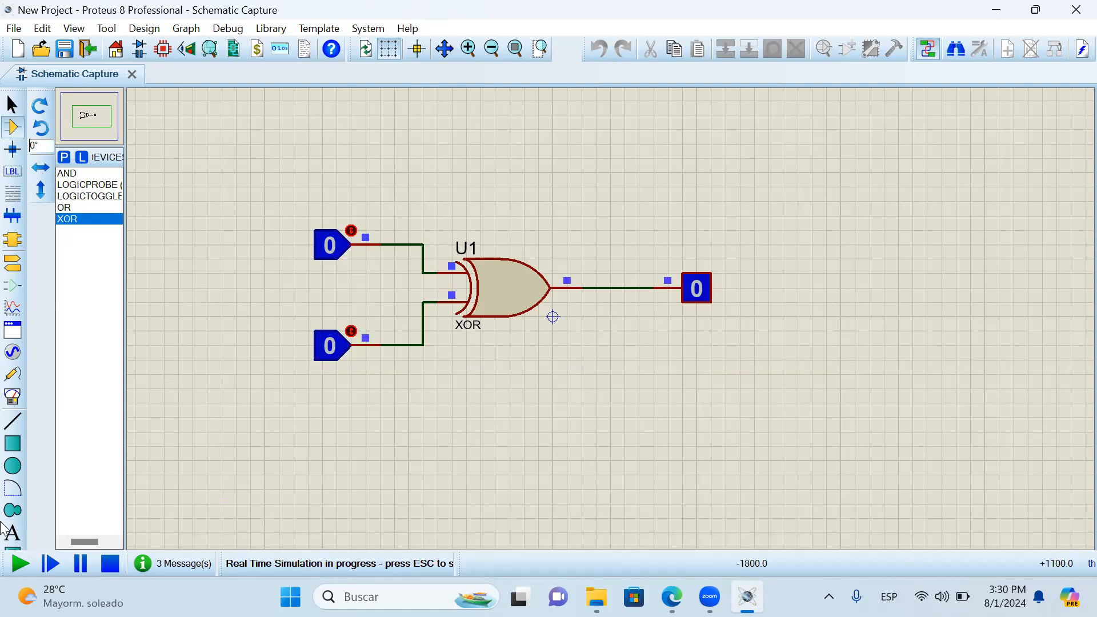
click(110, 562)
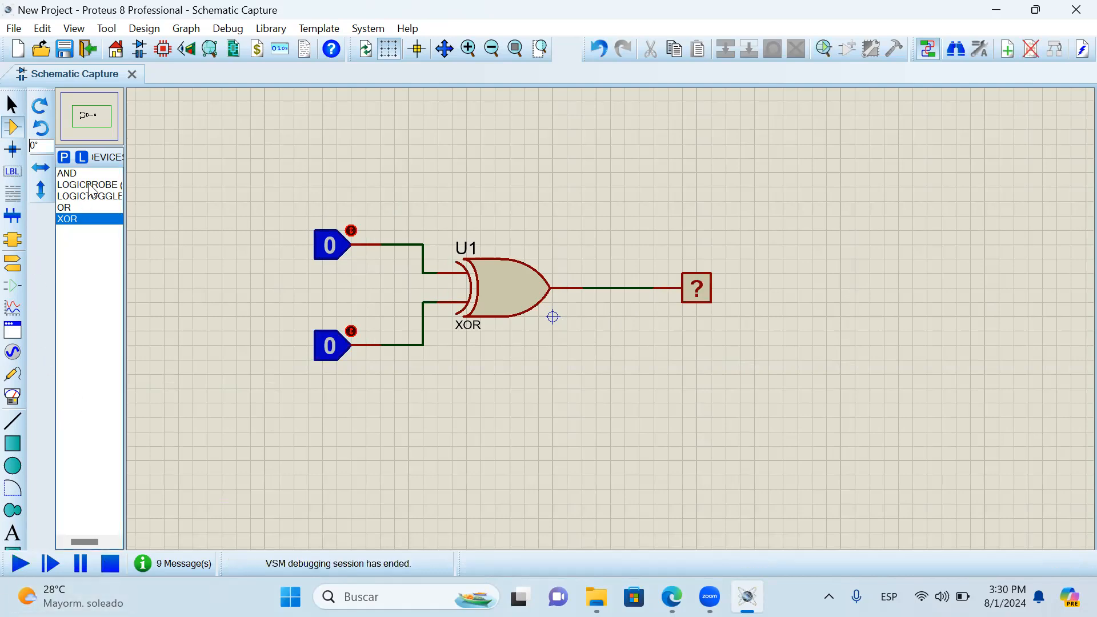
- Add the AND_3 gate from the DSIMMDLS library using the keyword AND and replace the XOR gate with it
click(60, 161)
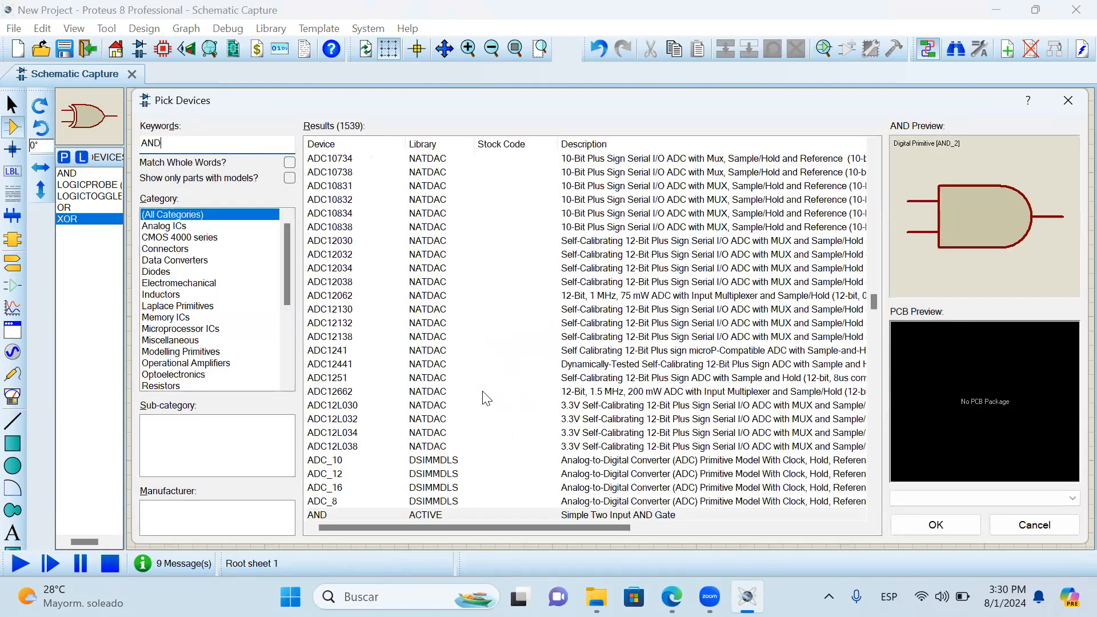
scroll(483, 395, down, 3)
click(471, 421)
click(487, 435)
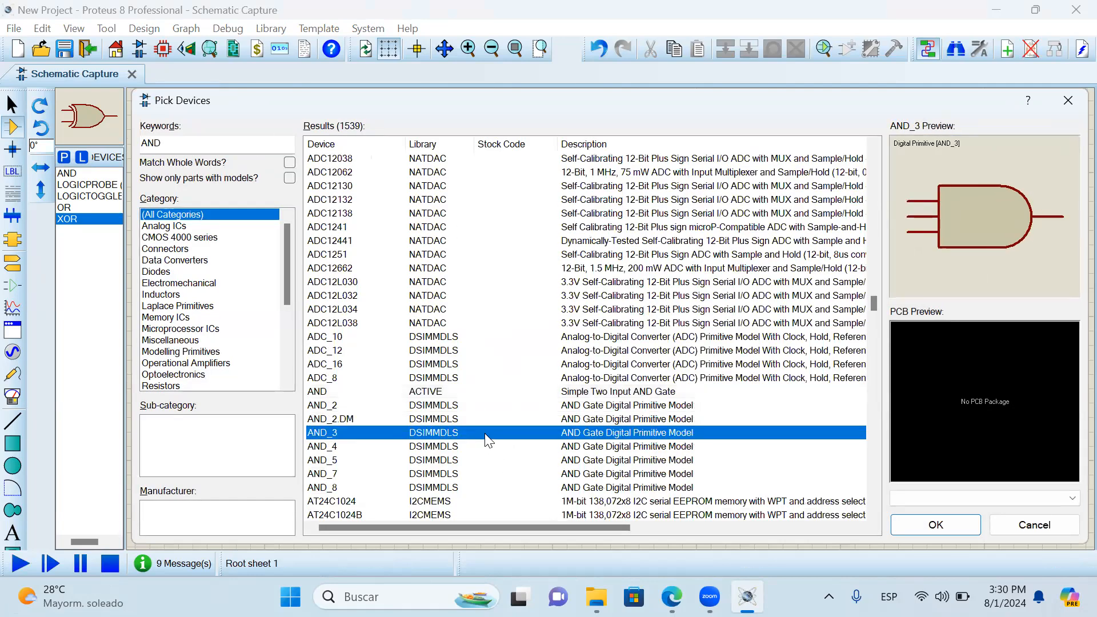
double_click(610, 438)
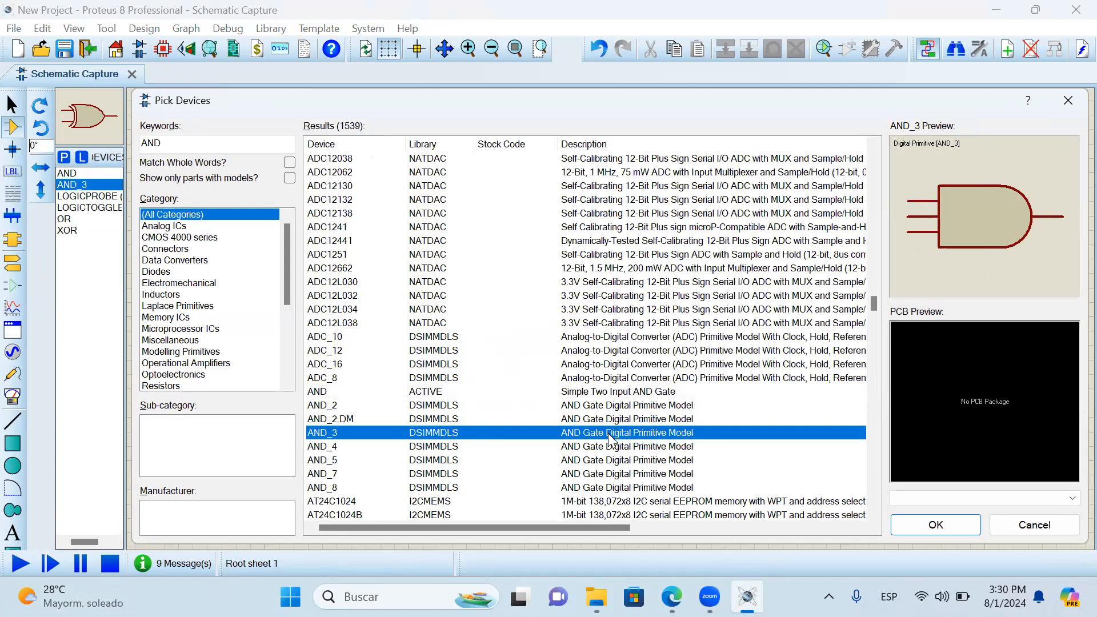
click(948, 531)
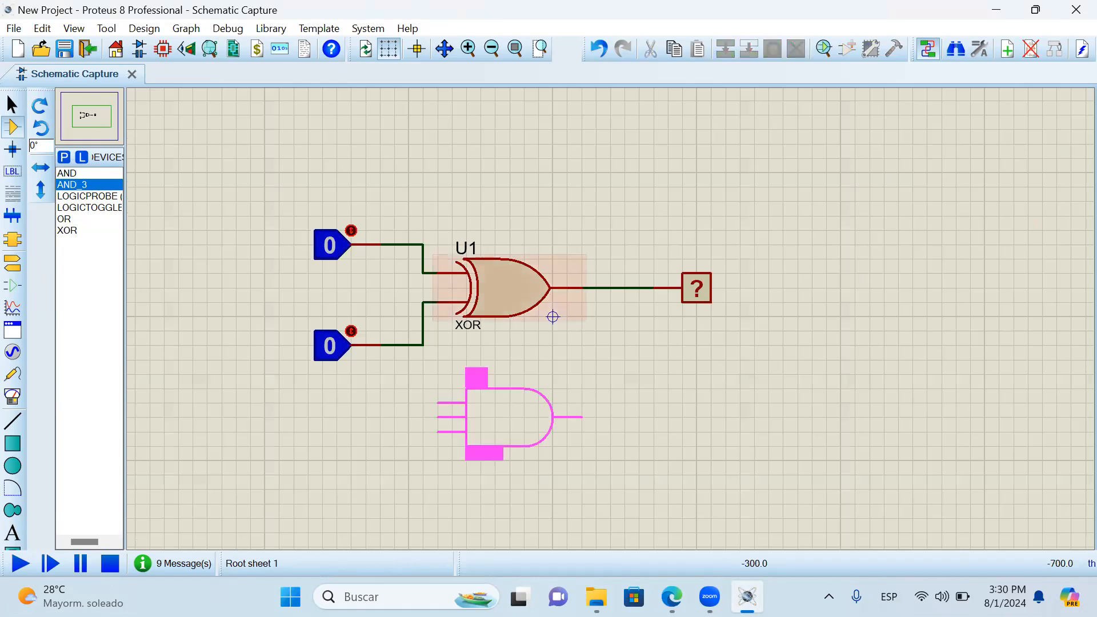
click(553, 316)
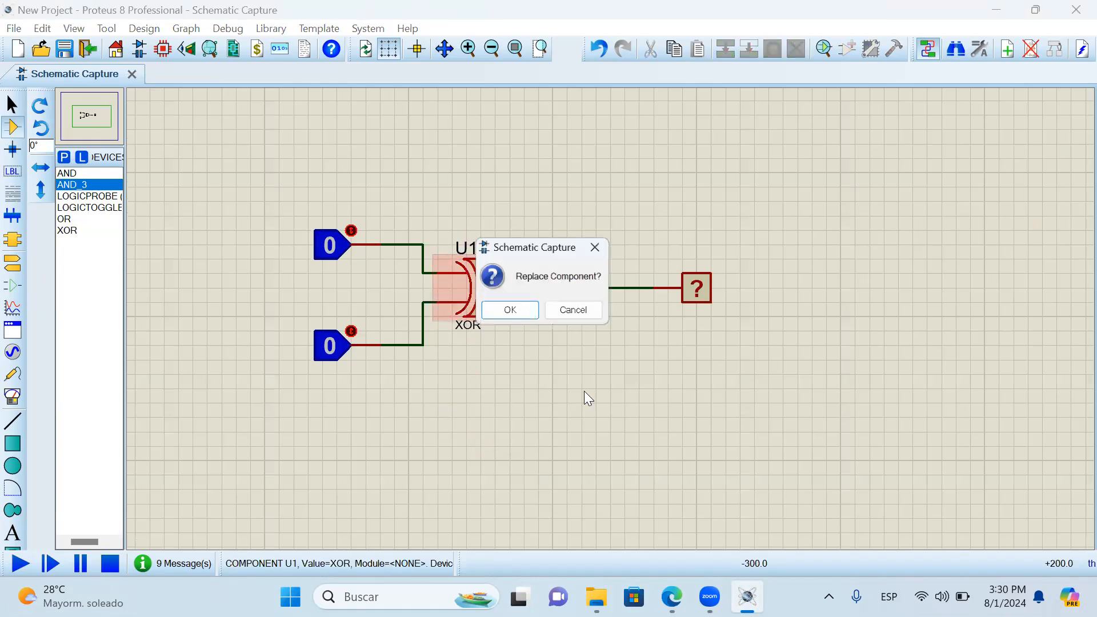
click(517, 314)
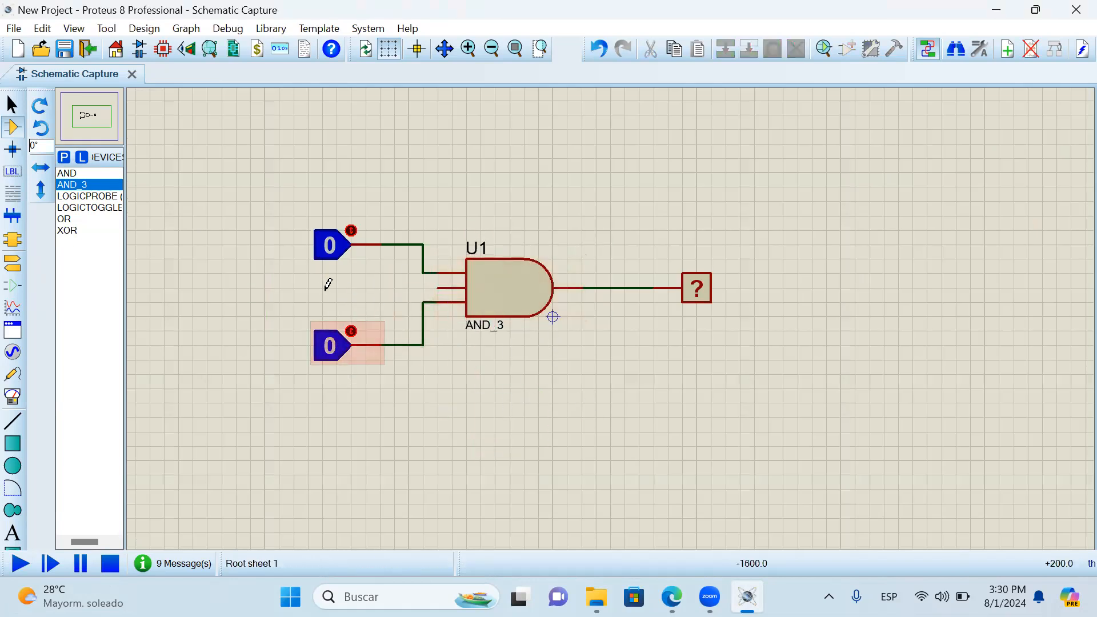
- Place a third logic toggle between the two existing ones and wire it to the middle input of the AND_3 gate
click(92, 197)
click(101, 208)
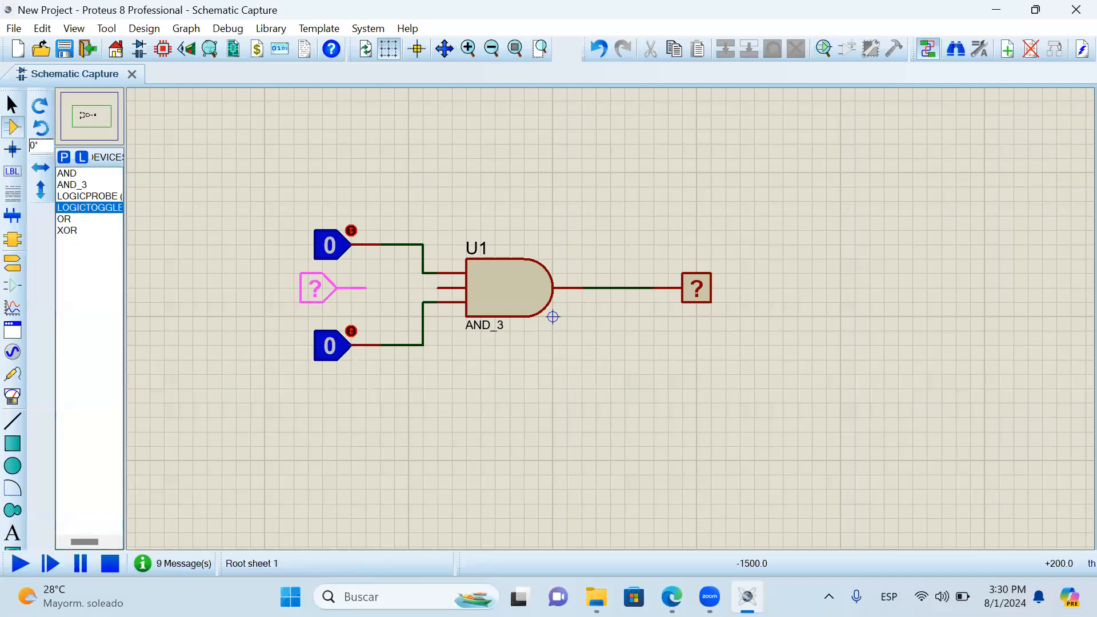
click(332, 288)
click(444, 287)
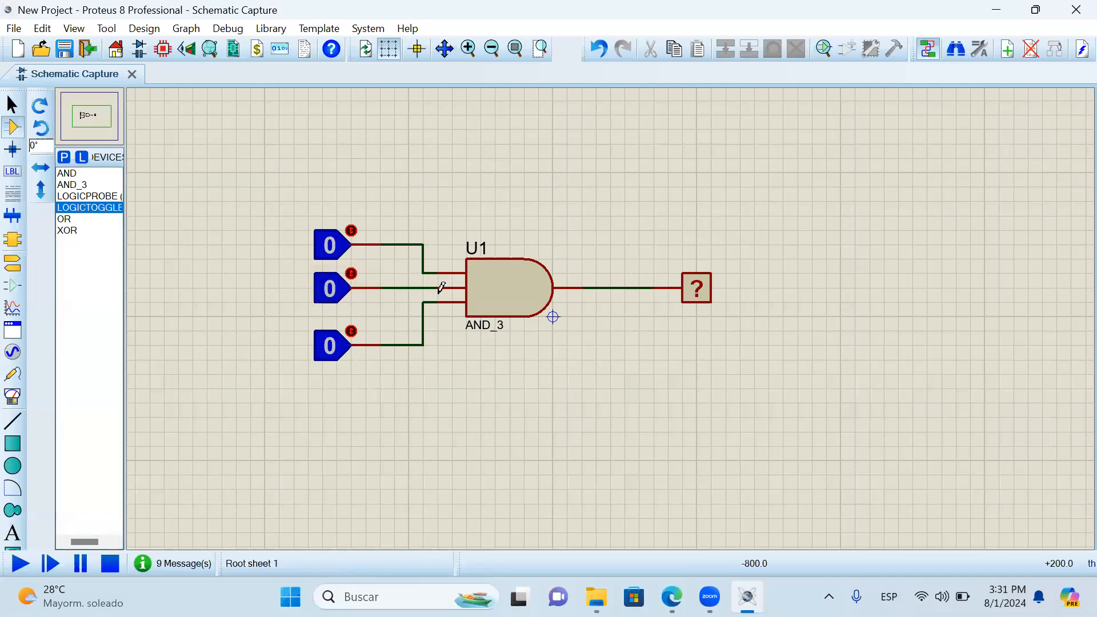
- Run the simulation, test the AND_3 gate by switching all three toggles to 1, and stop the simulation
click(20, 565)
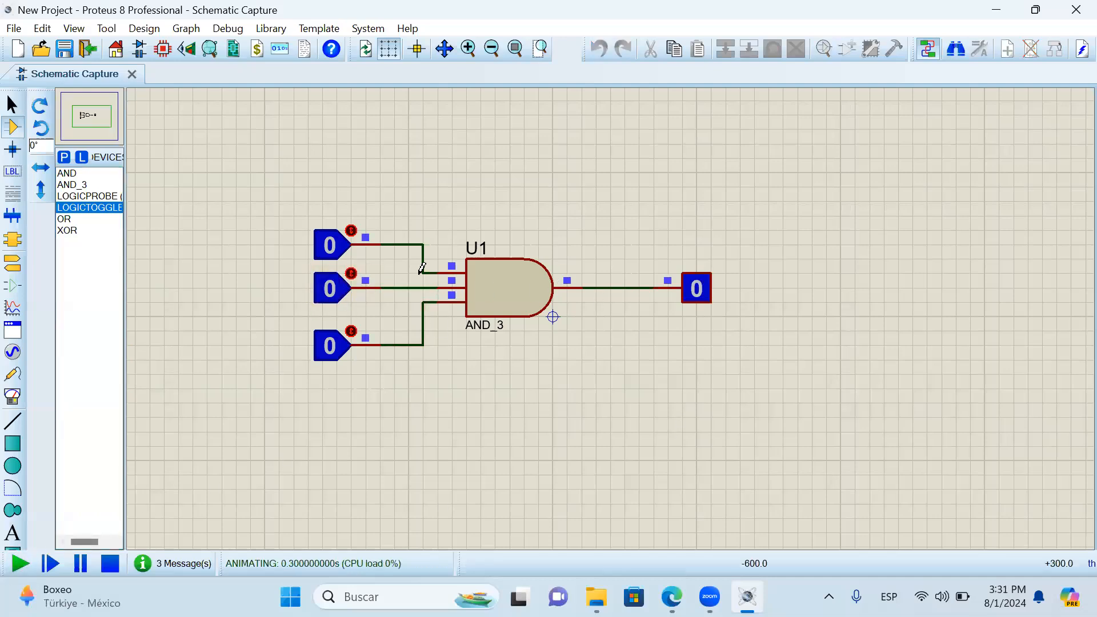
click(329, 248)
click(329, 247)
click(329, 247)
click(352, 273)
click(352, 331)
scroll(619, 543, down, 1)
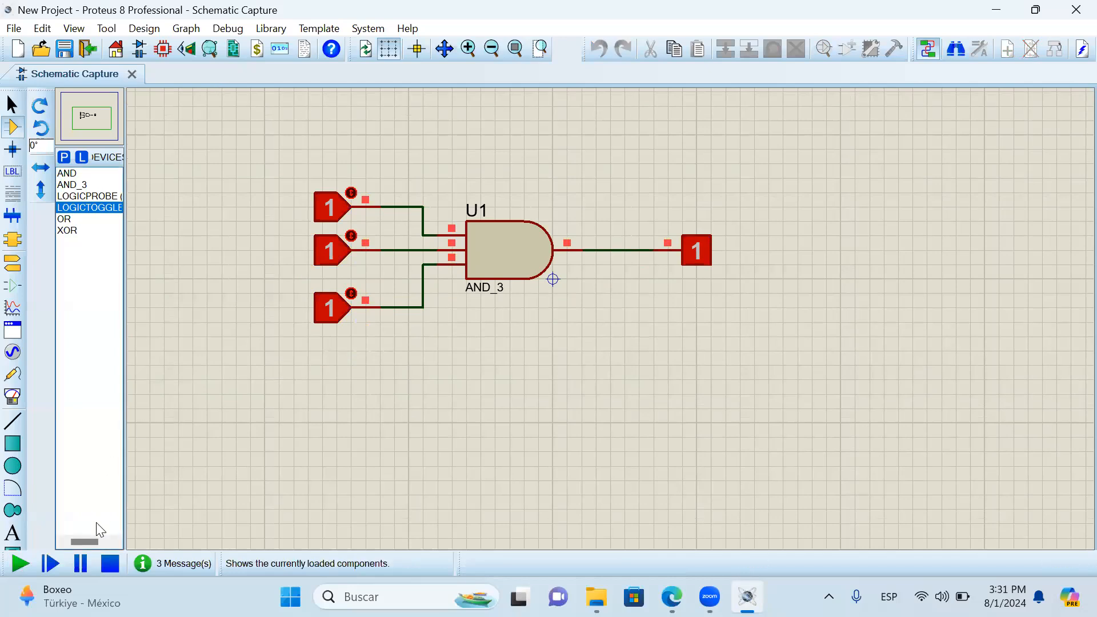
mouse_move(110, 585)
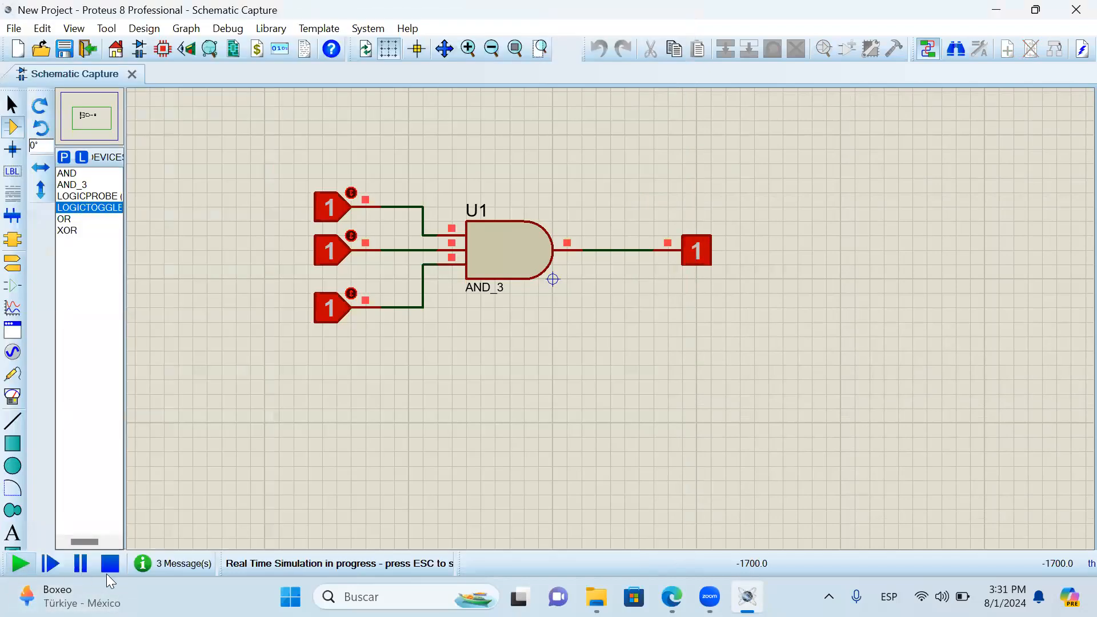
click(109, 565)
- Delete the logic probe and its wire from the output of the AND_3 gate
click(108, 121)
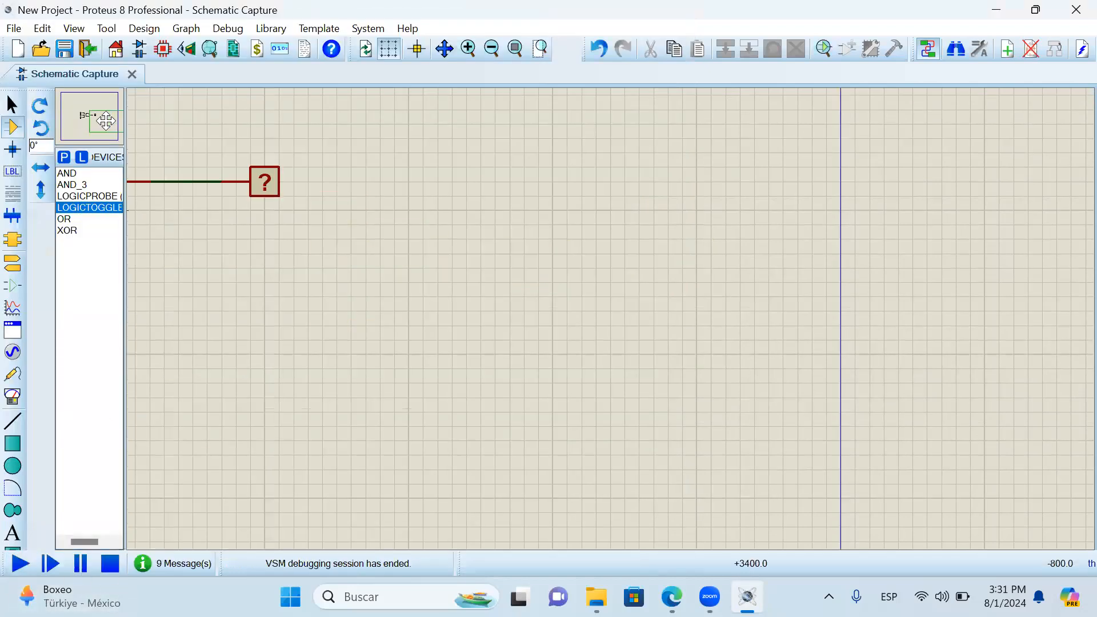
drag(105, 120, 101, 116)
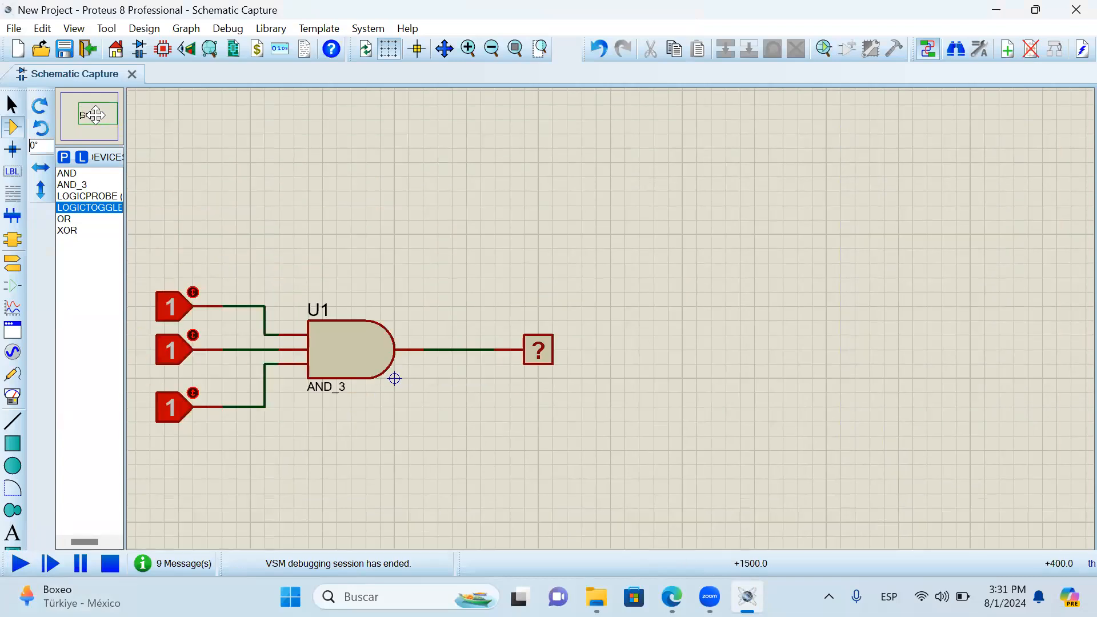
click(96, 116)
key(Delete)
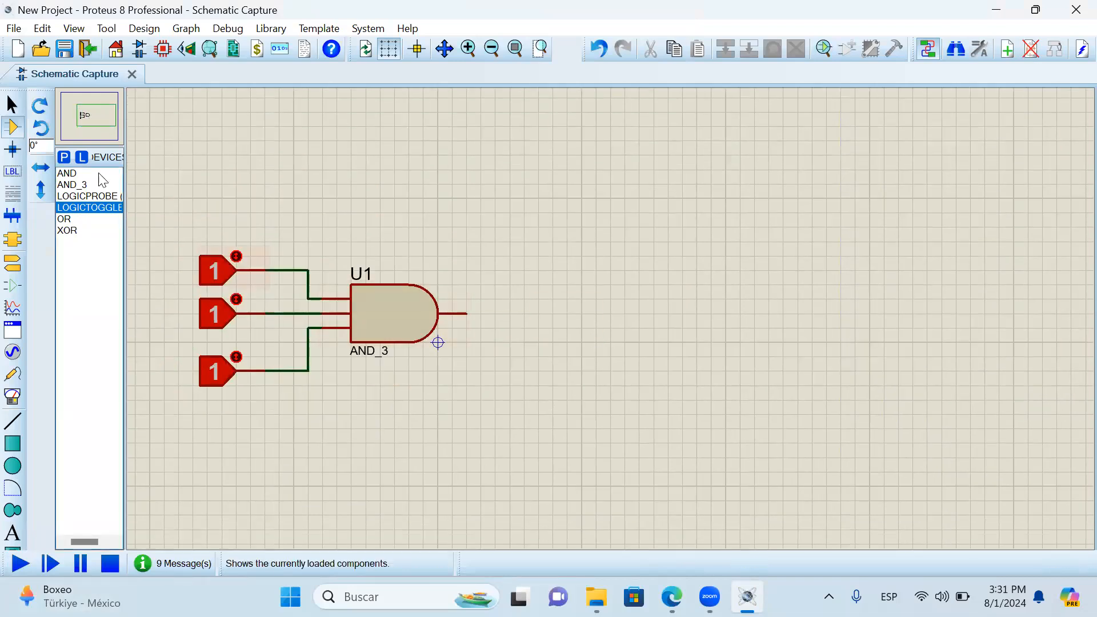
- Add the simple digital inverter NOT from the ACTIVE library using the keyword NOT and place it beyond the AND_3 gate's output
click(64, 157)
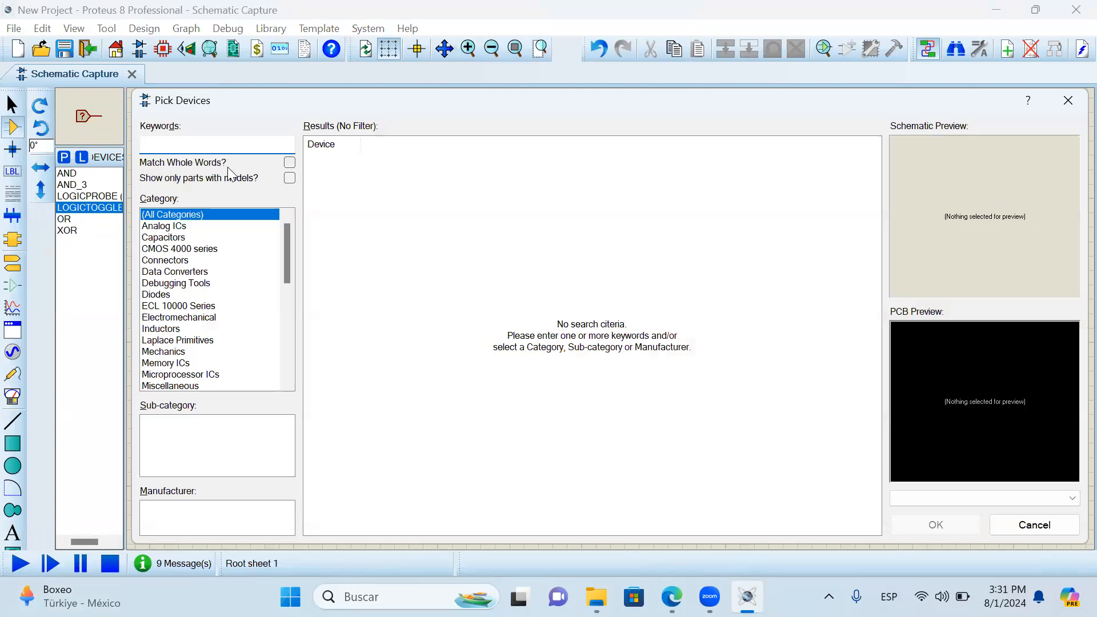
text(NOT)
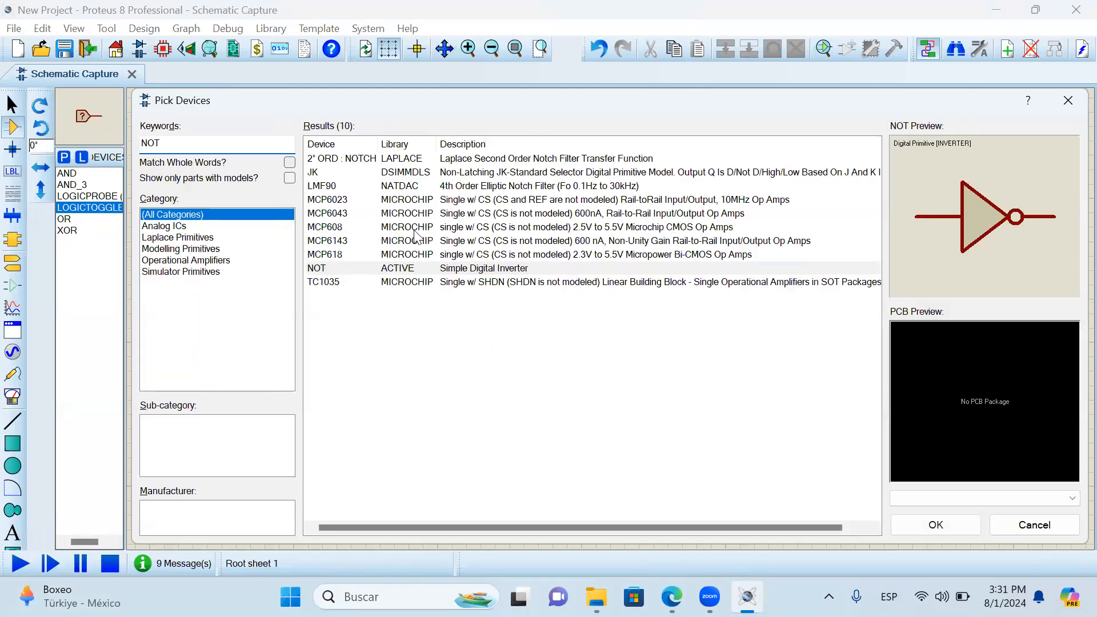
double_click(400, 270)
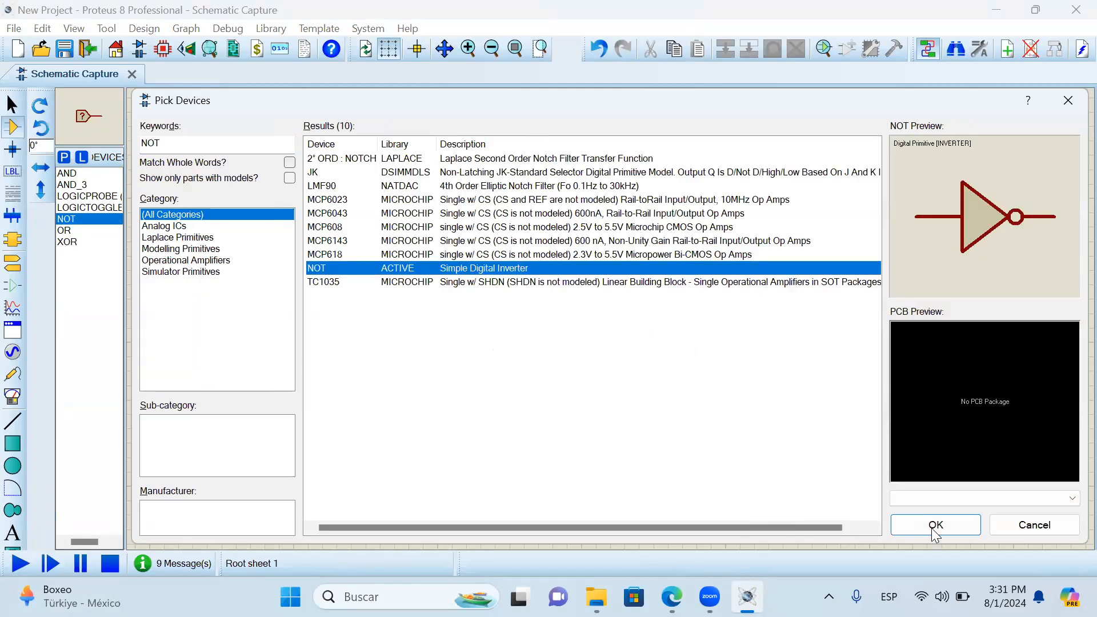
click(934, 525)
click(566, 323)
drag(467, 227, 654, 386)
click(796, 281)
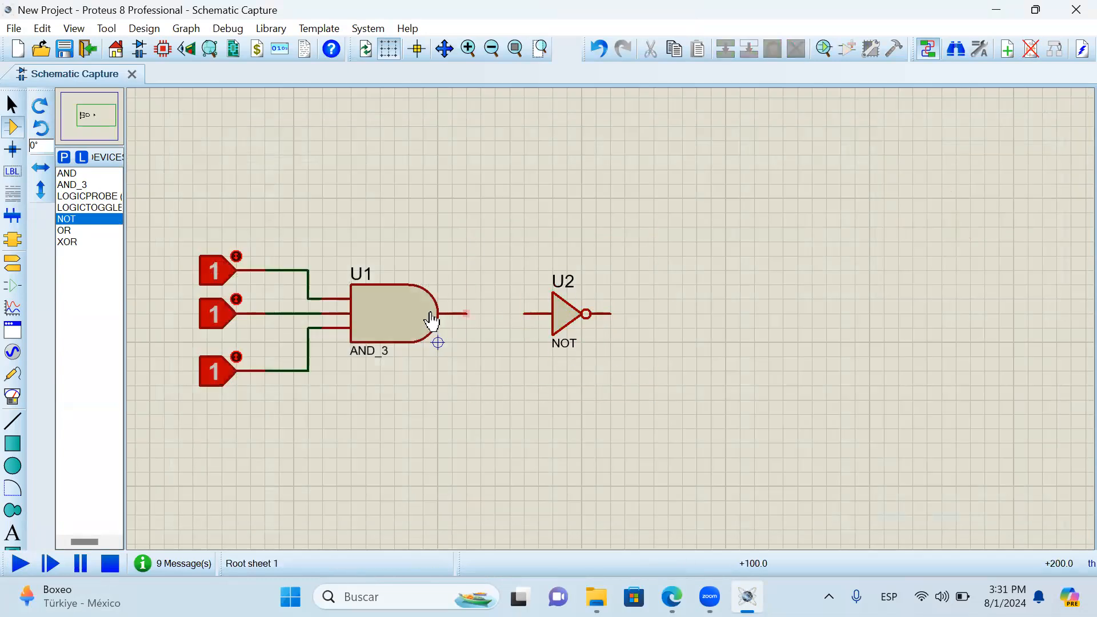
- Wire the AND_3 output to the NOT input, then place a logic probe beyond the inverter and wire it to the NOT output
click(466, 314)
click(524, 313)
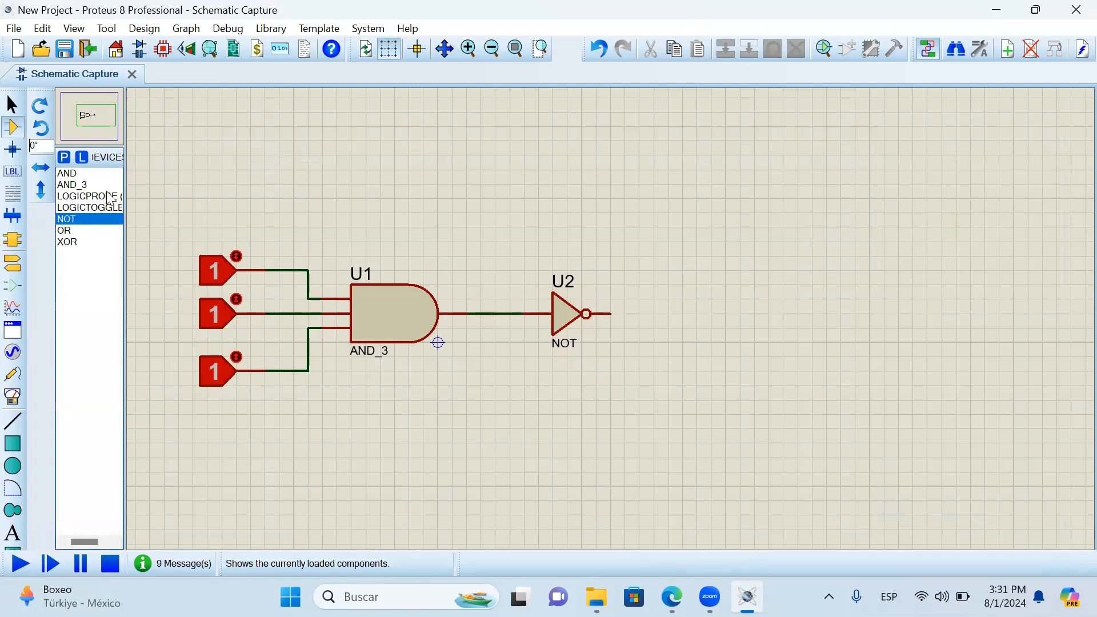
click(86, 196)
click(669, 302)
click(638, 313)
click(594, 314)
- Run the simulation, test the inverted output by switching all three toggles to 0, and stop the simulation
click(20, 564)
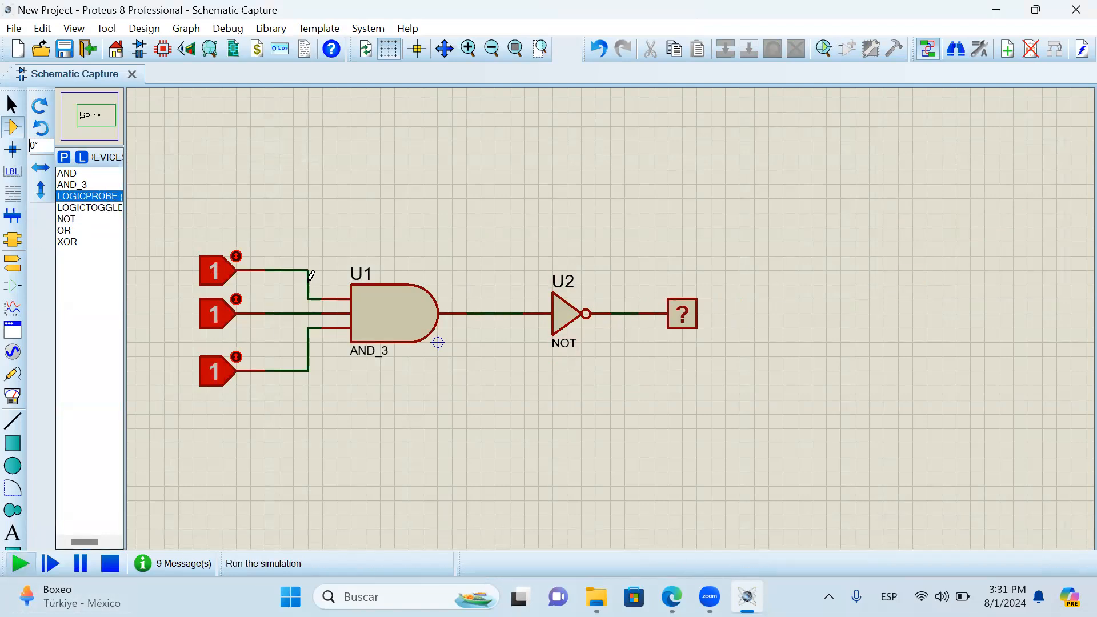
click(229, 283)
click(221, 308)
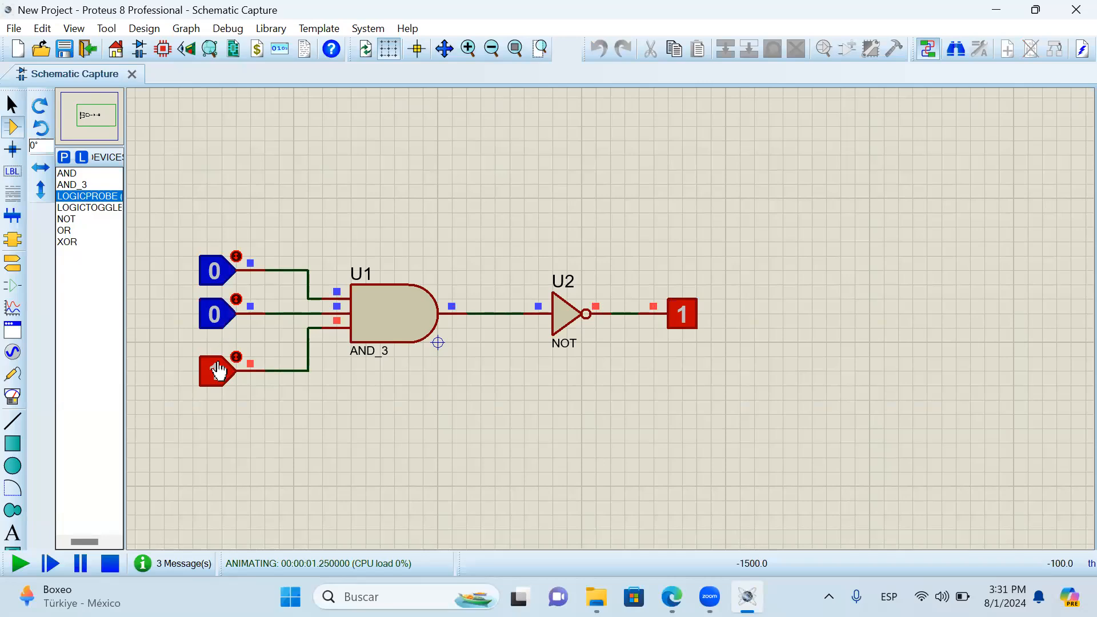
click(219, 368)
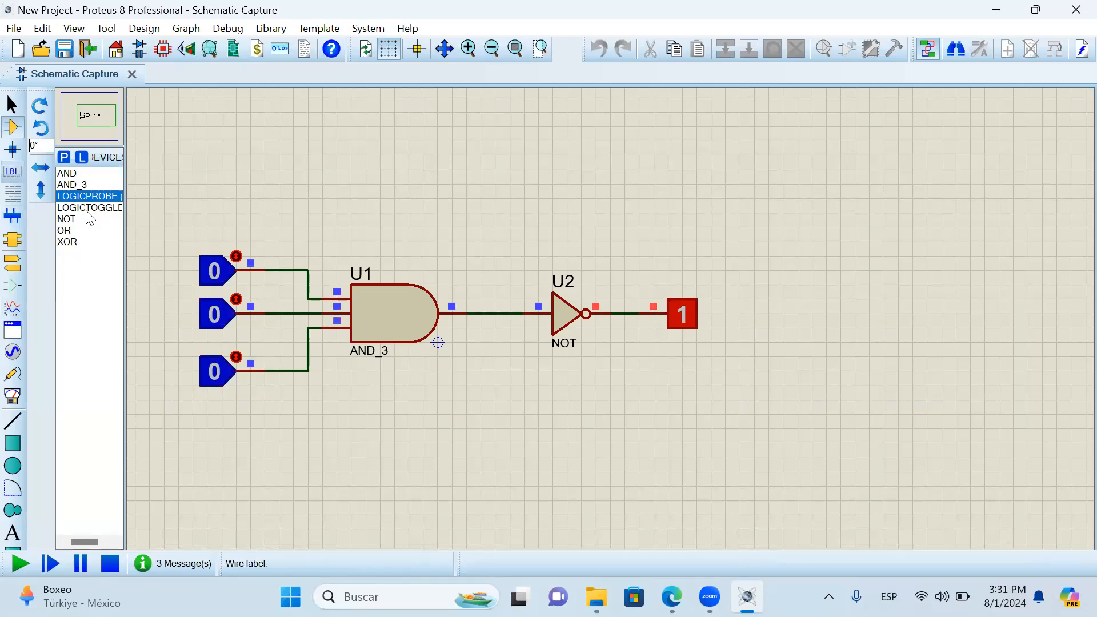
click(108, 565)
- Place a second logic probe above the inverter and wire it to the connection between the AND_3 and NOT gates
click(520, 198)
click(521, 205)
click(496, 212)
click(480, 313)
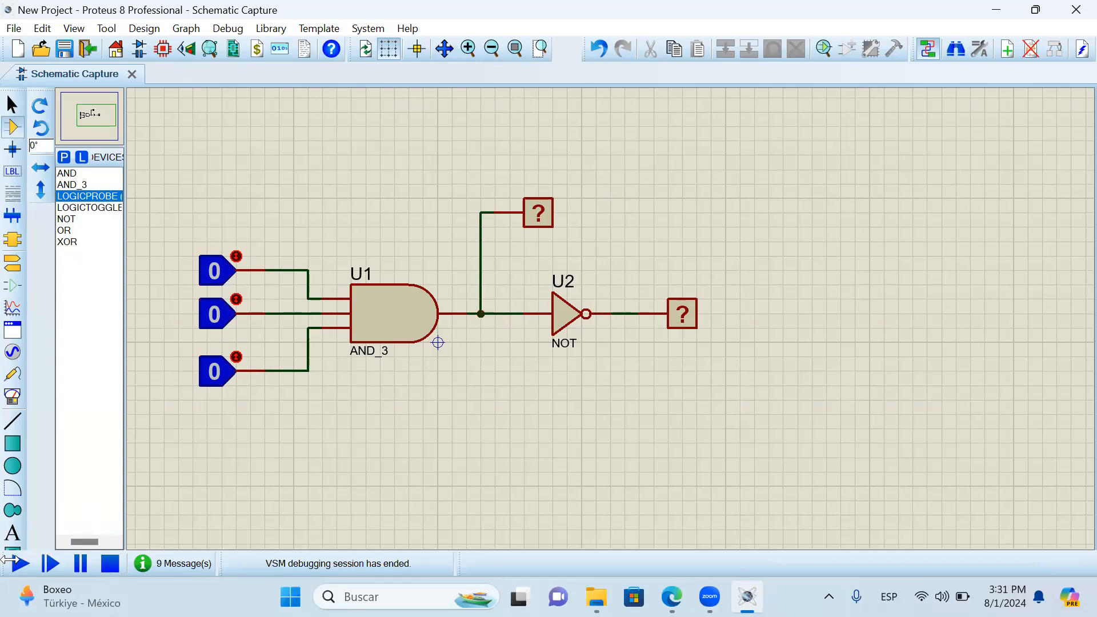
- Run the simulation, compare both probes while switching all three toggles to 1, and stop the simulation
click(20, 564)
click(208, 278)
click(214, 317)
click(237, 299)
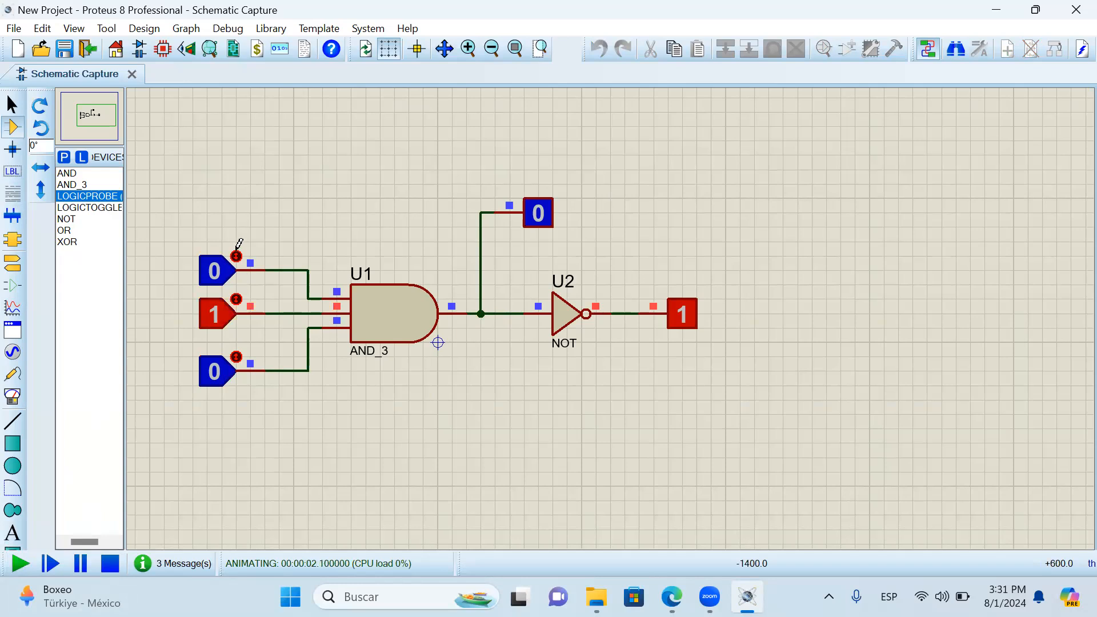
click(236, 254)
click(236, 356)
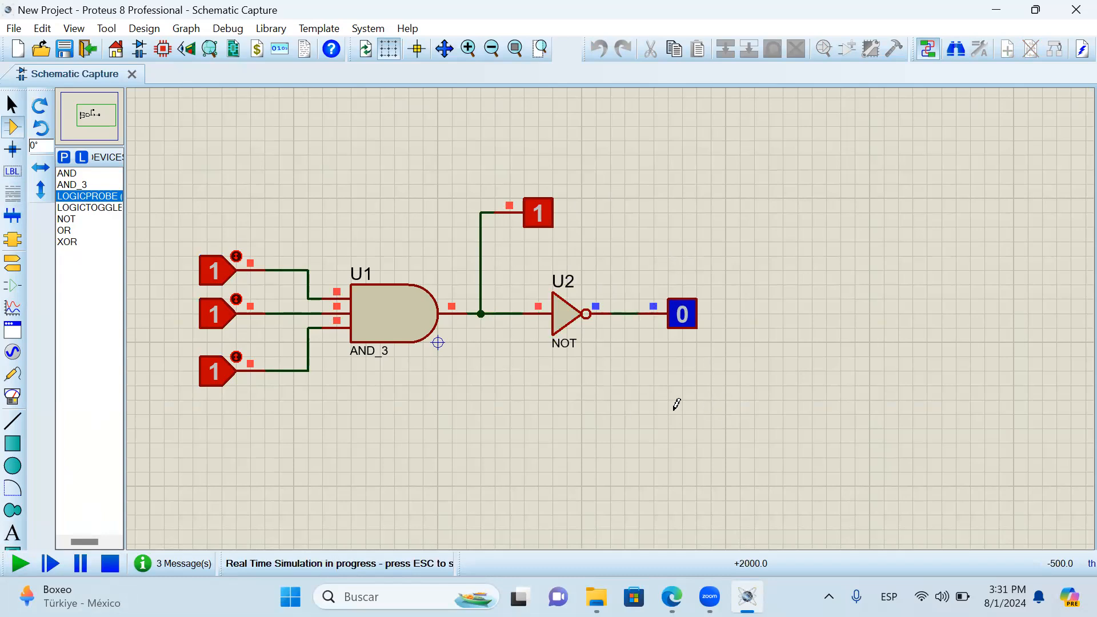
click(110, 564)
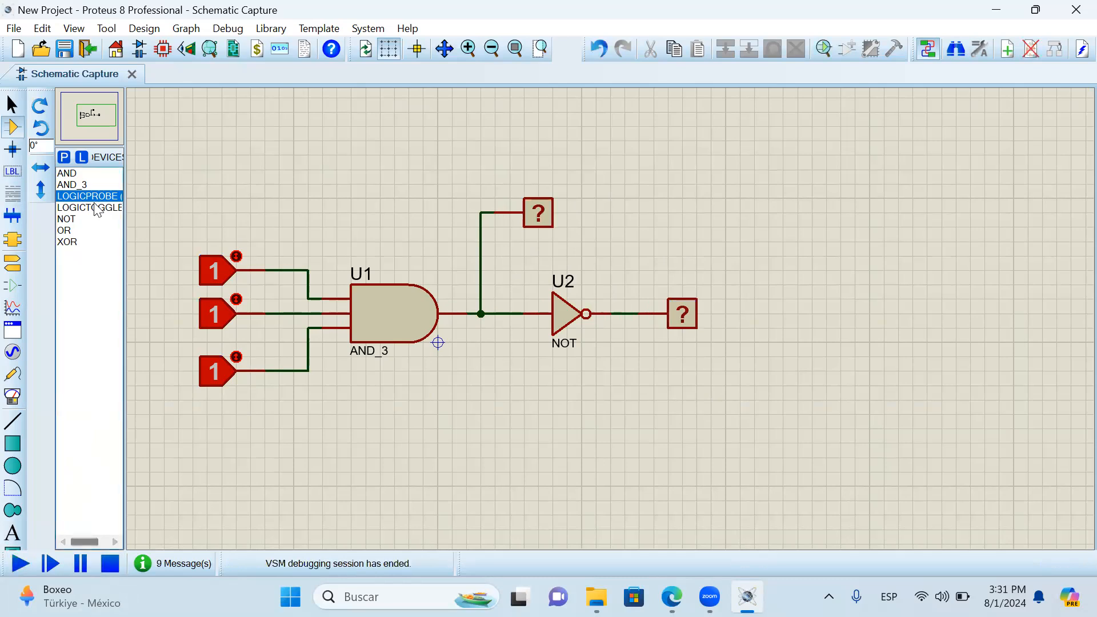
- Place an OR gate below the inverter and shift it so its inputs sit under the output logic probe
click(96, 229)
click(823, 377)
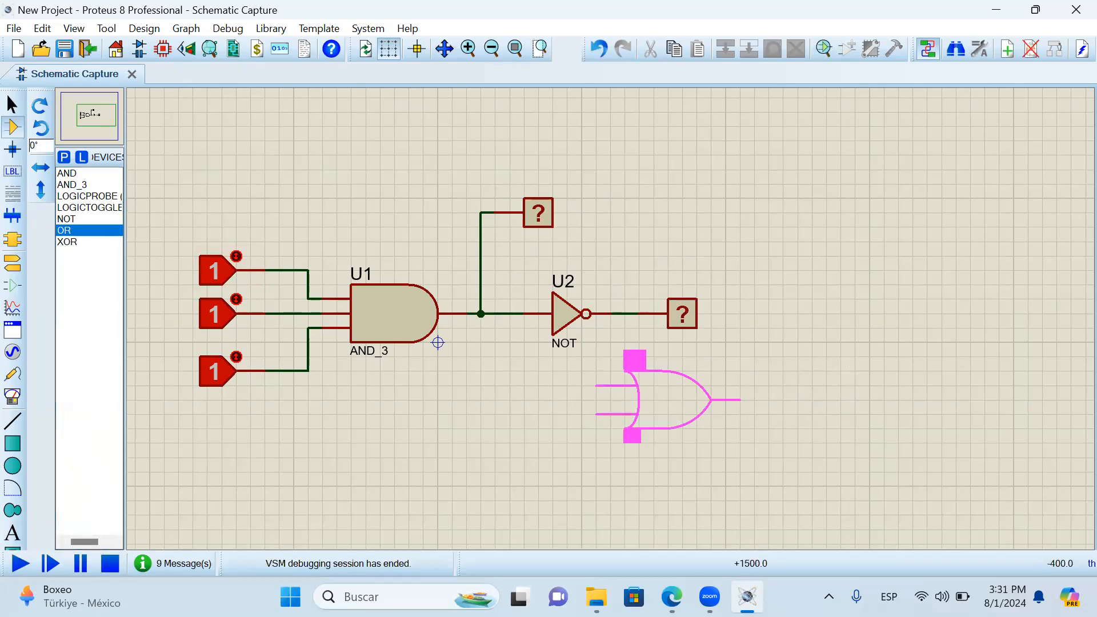
click(596, 414)
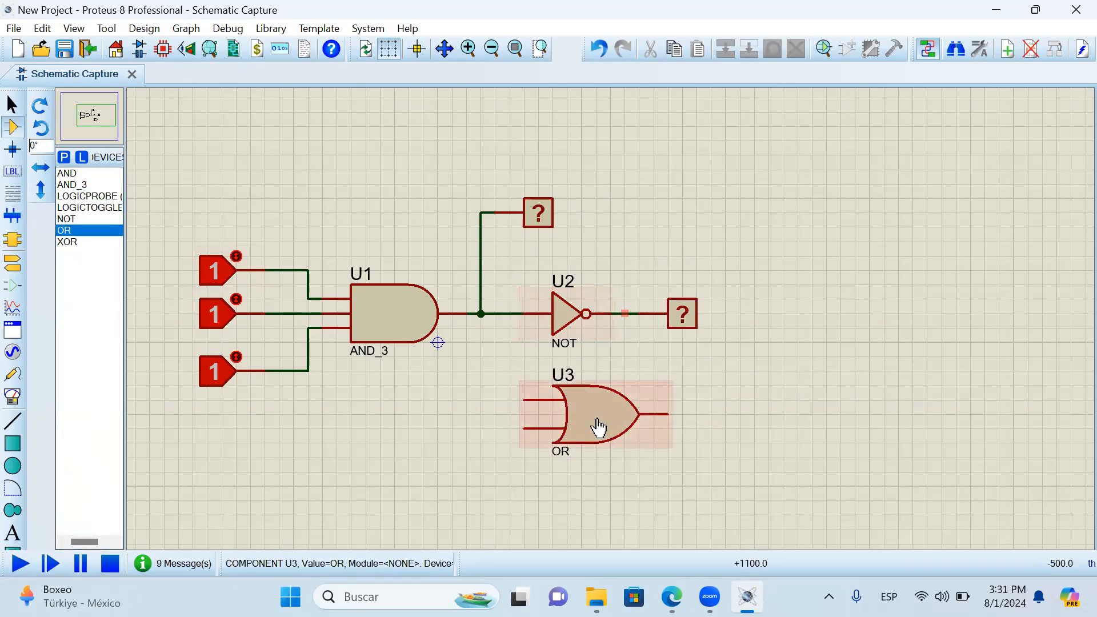
drag(509, 371, 769, 499)
drag(626, 434, 742, 423)
- Wire the OR gate's upper input to the NOT output and its lower input to the bottom toggle's wire
click(734, 263)
click(640, 385)
click(625, 313)
click(649, 413)
click(308, 371)
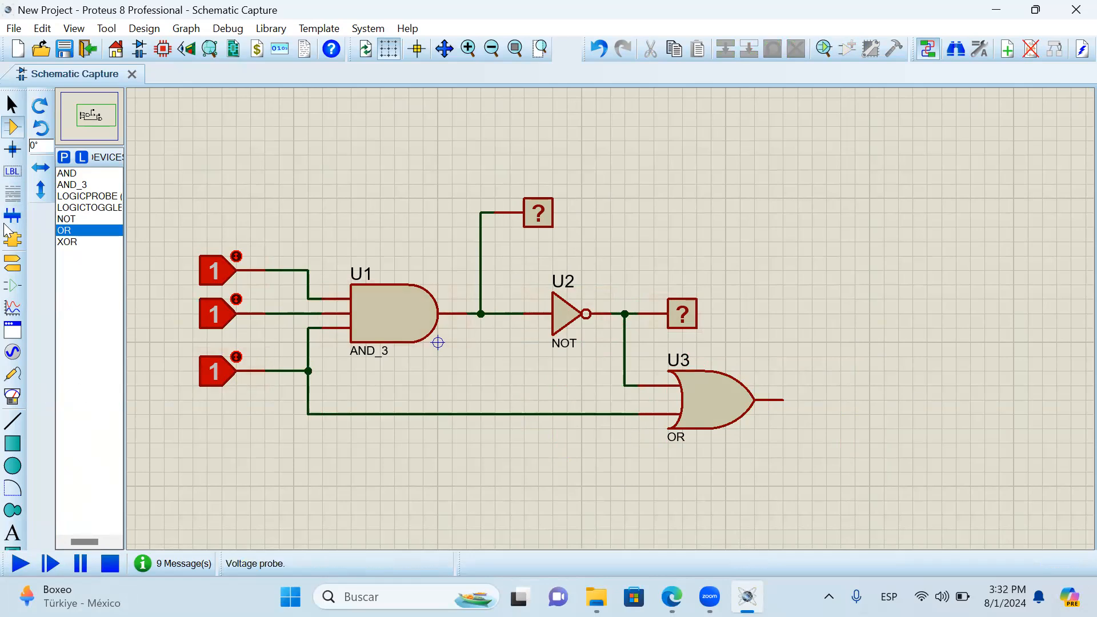
- Place a logic probe beyond the OR gate and wire it to the gate's output
click(114, 196)
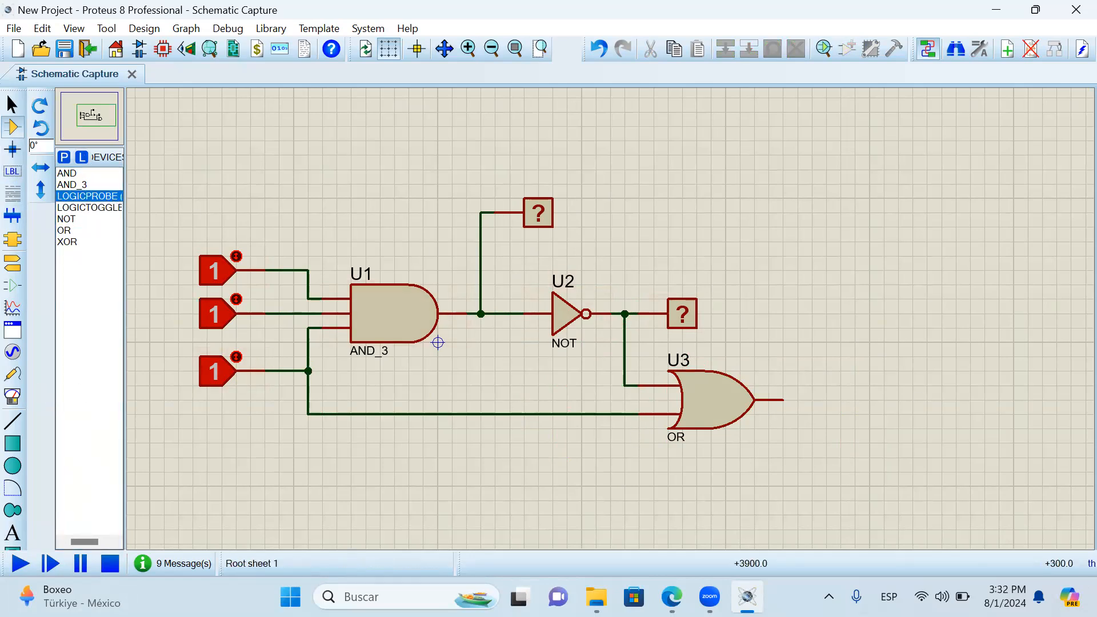
click(830, 394)
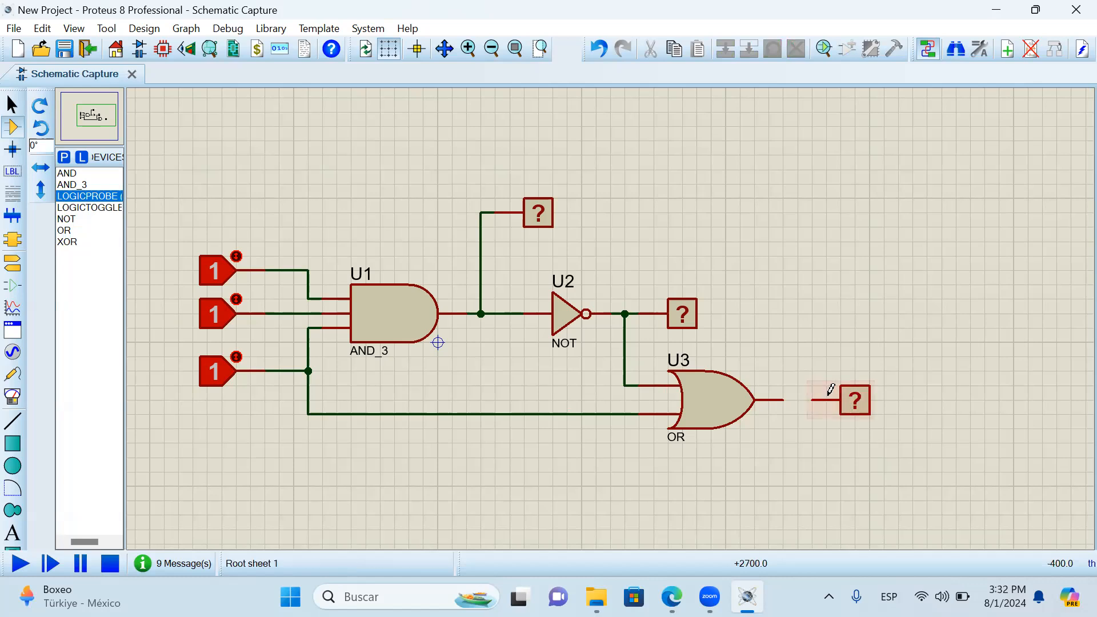
click(810, 399)
click(783, 400)
- Run the simulation of the combined AND_3, NOT and OR circuit and select the whole circuit with a selection window
click(20, 563)
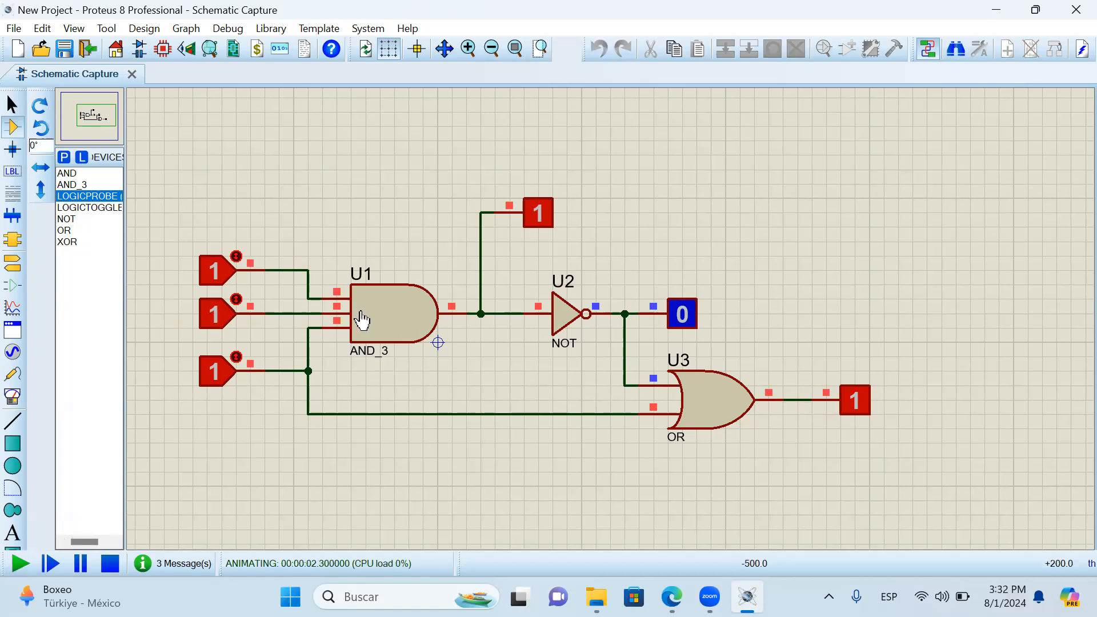
drag(265, 161, 826, 435)
drag(279, 117, 950, 496)
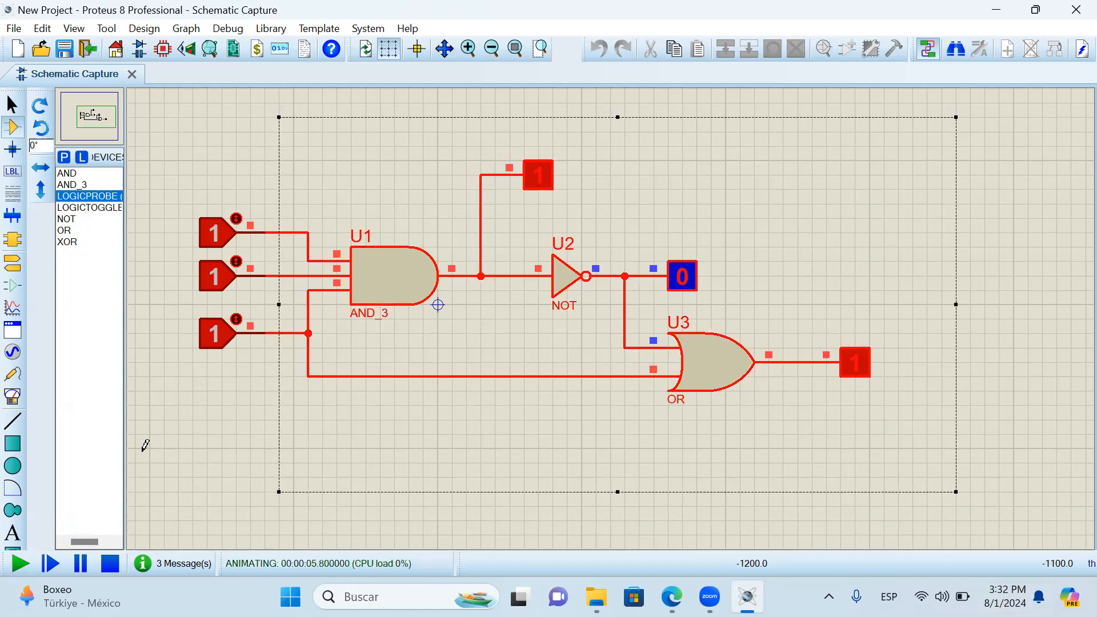
click(195, 436)
drag(179, 161, 999, 448)
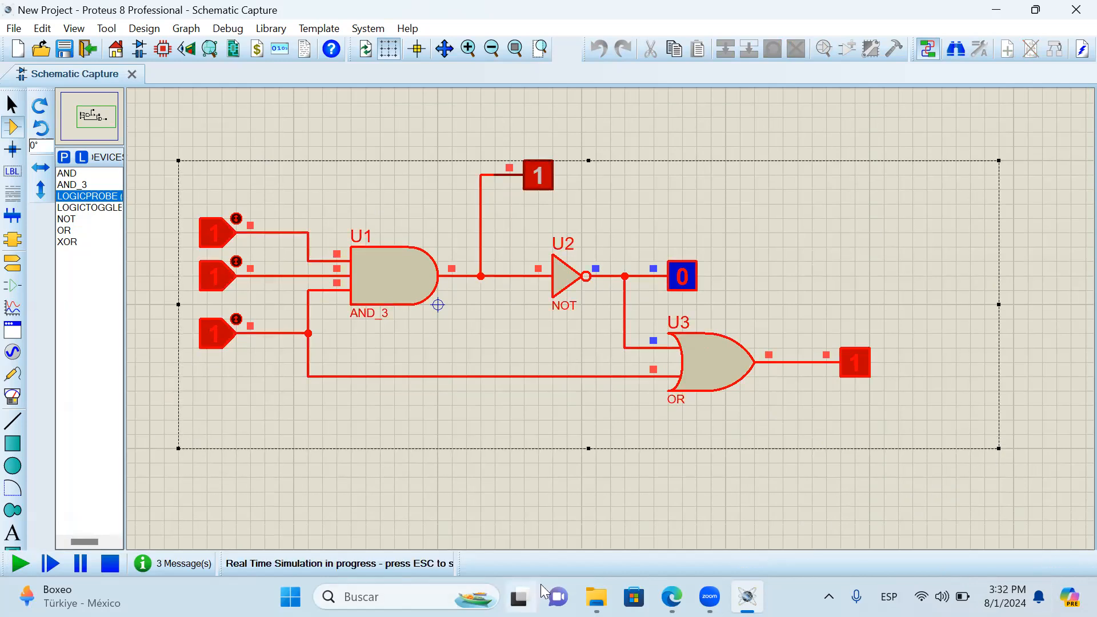
- Switch to File Explorer, open the Simulaciones folder inside Davinchopo, and maximize the window
click(596, 597)
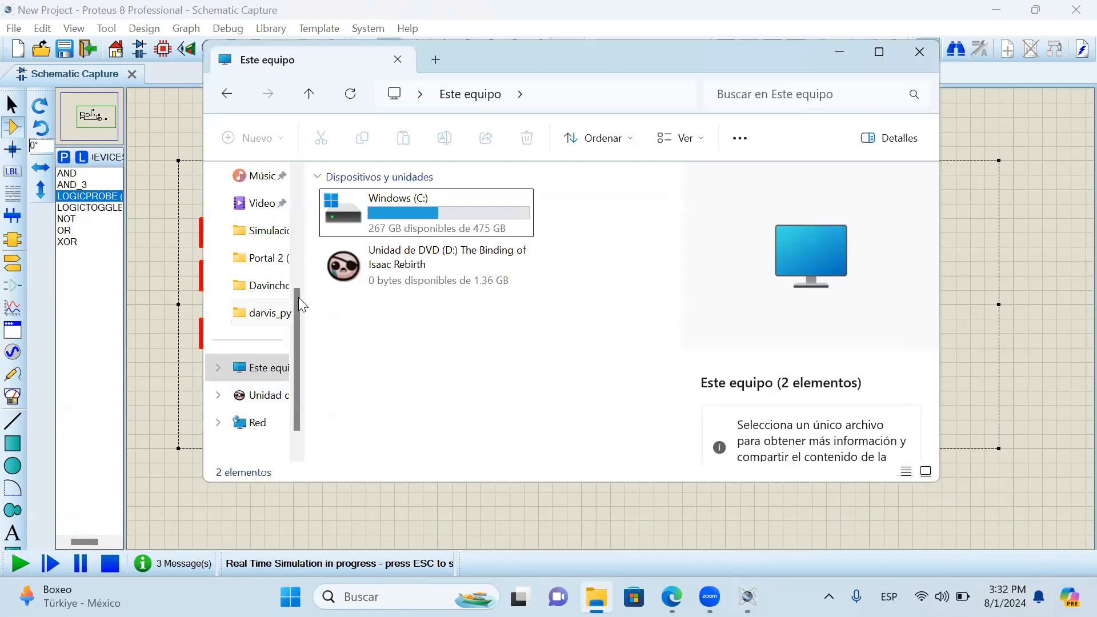
click(268, 285)
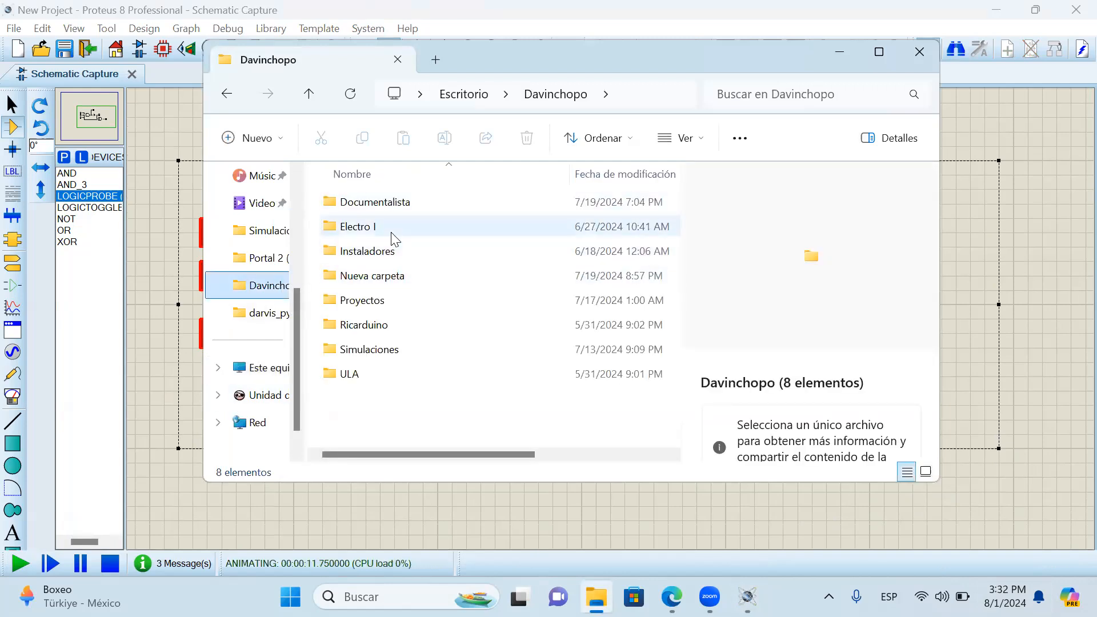
double_click(390, 229)
key(alt+Left)
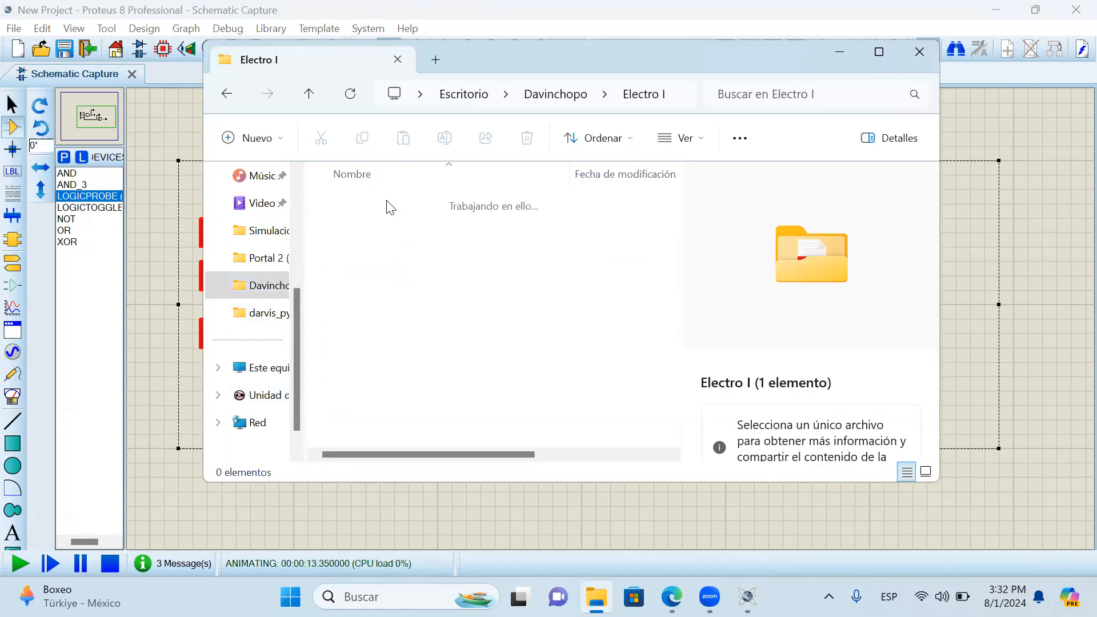
double_click(394, 348)
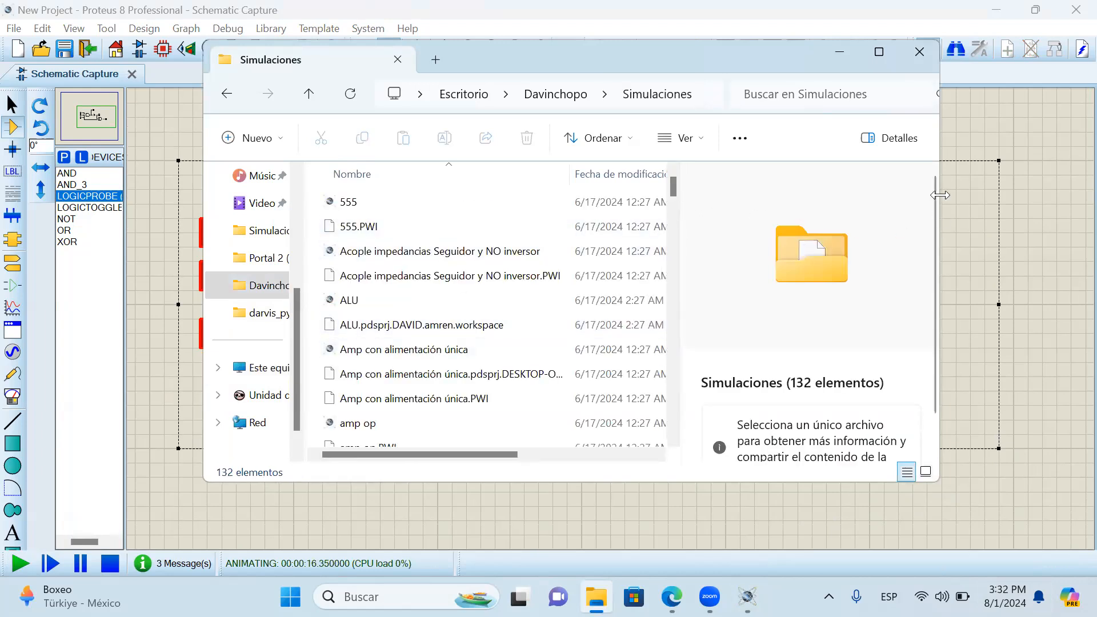
key(super+Up)
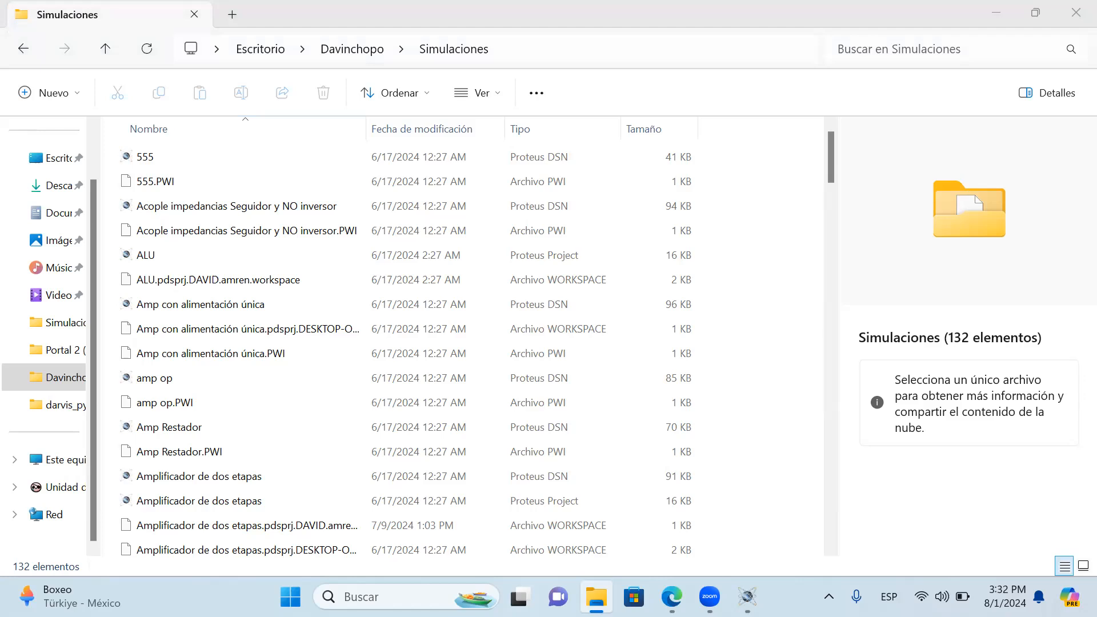
- Look through the Simulaciones files and open the Proteus design Convetidor Codigo Decimal a Codigo BCD con diodos
scroll(342, 354, down, 12)
scroll(343, 354, down, 20)
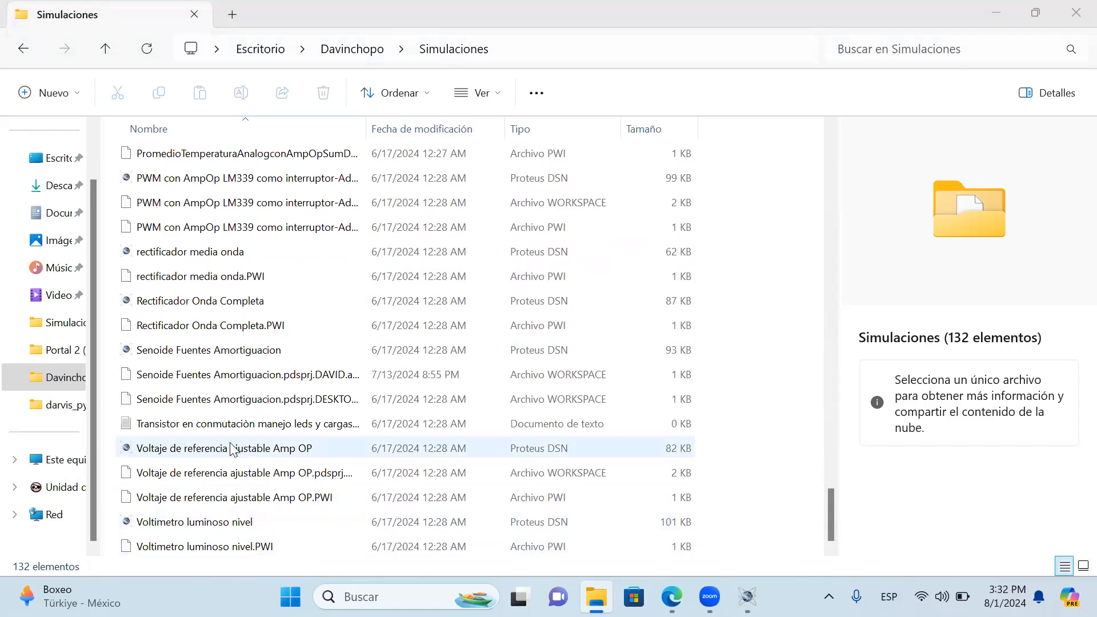
scroll(221, 388, up, 3)
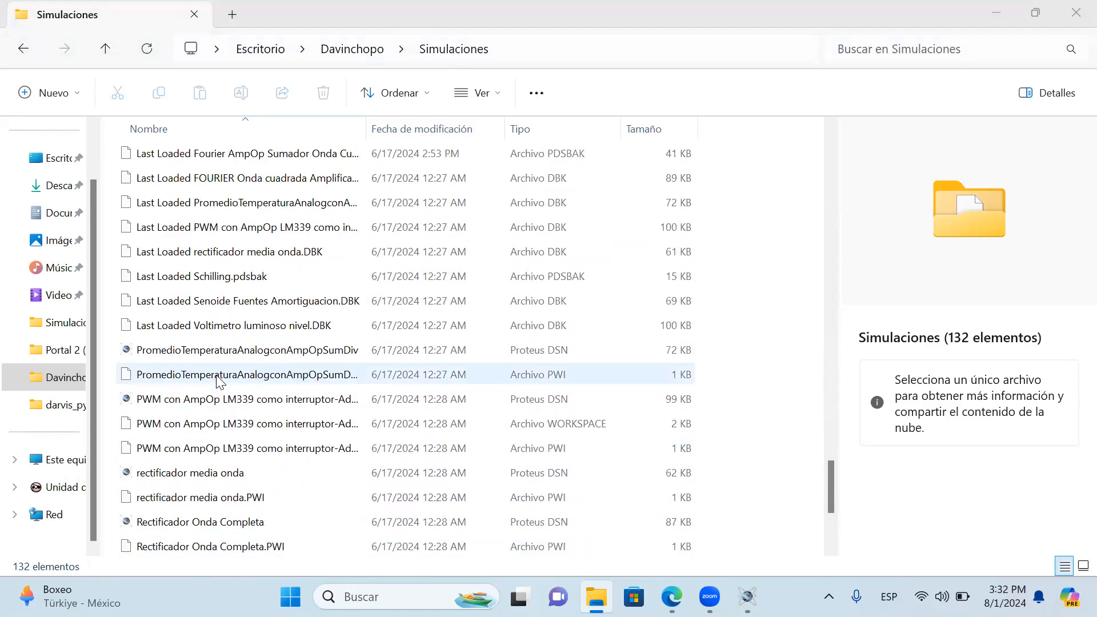
scroll(220, 382, up, 10)
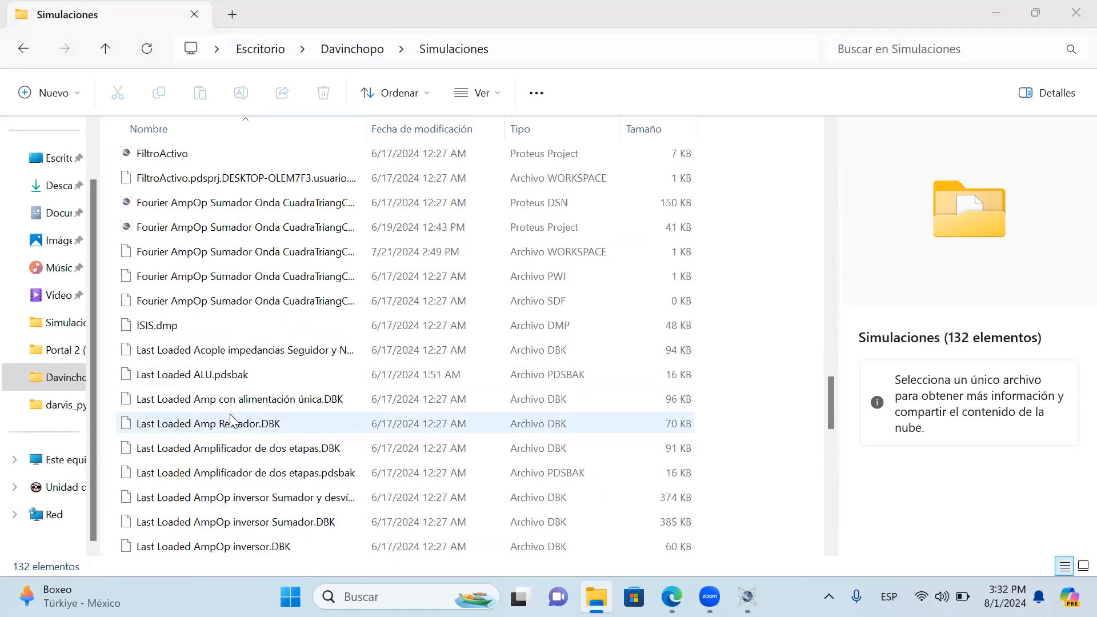
scroll(230, 415, up, 7)
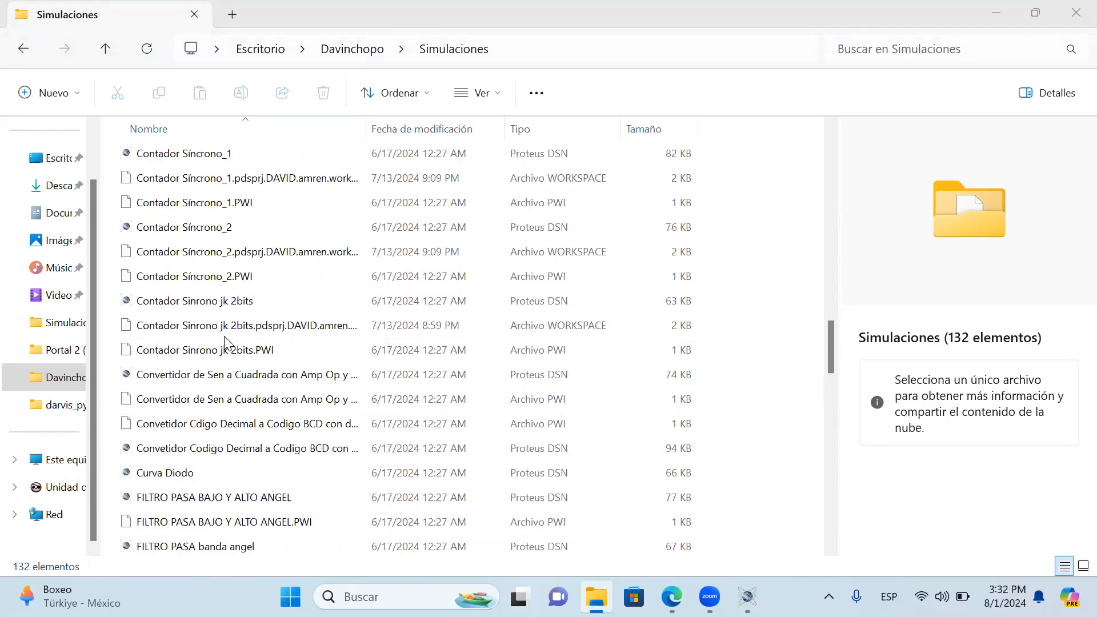
scroll(224, 340, down, 2)
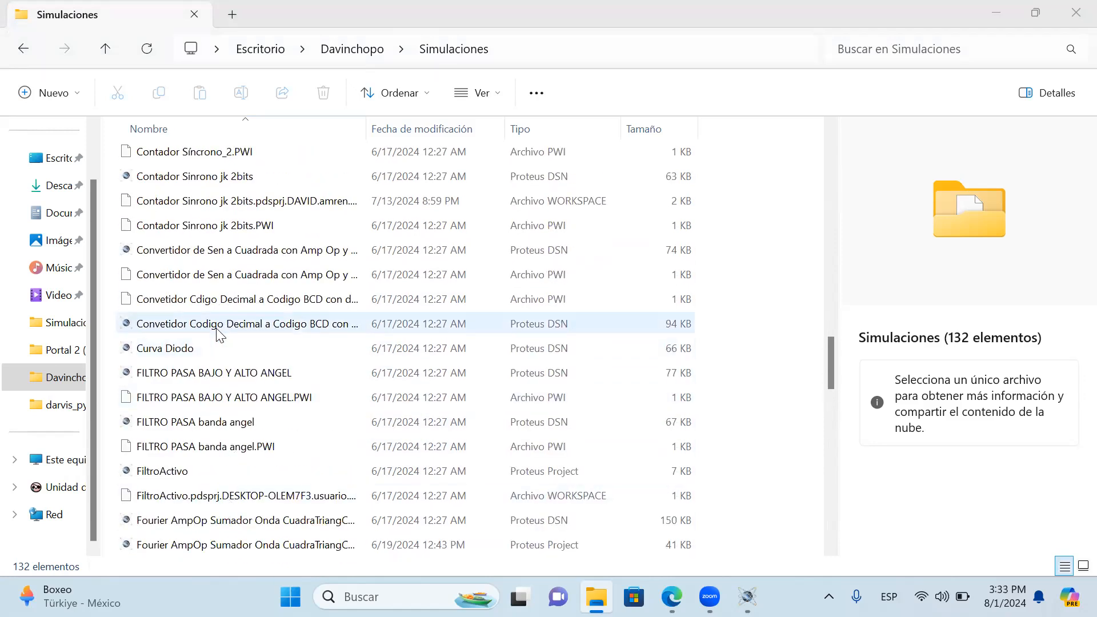
click(222, 333)
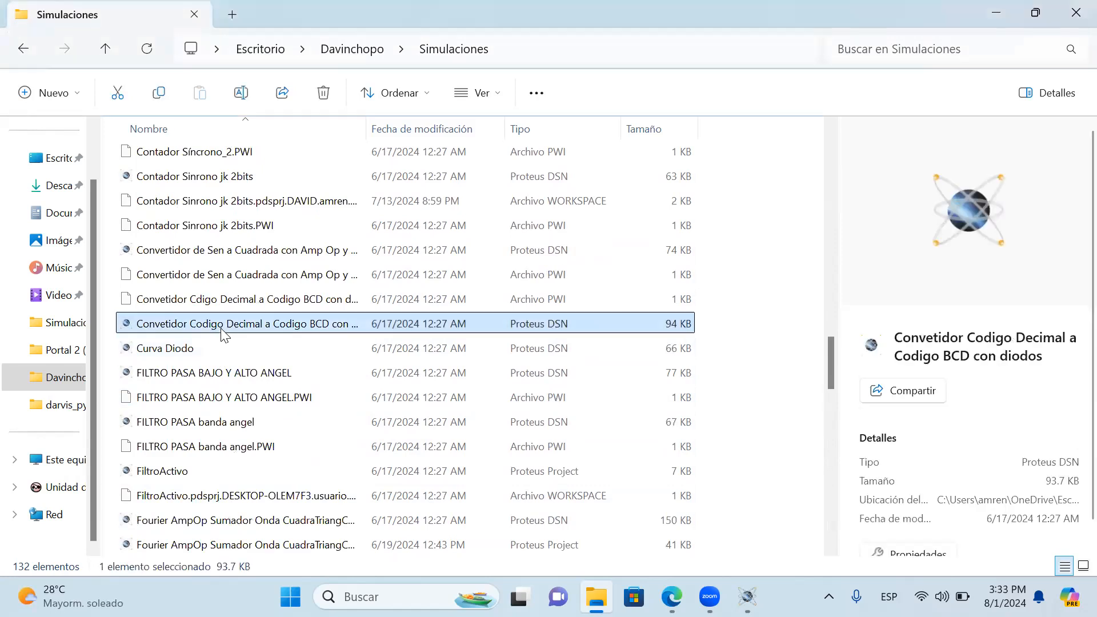
double_click(231, 323)
- Pick out the counter designs Contador Sinrono jk 2bits, Síncrono_2, Síncrono_1, FlipFLop d and COntador descendente JK 4 bits in turn
scroll(223, 315, up, 1)
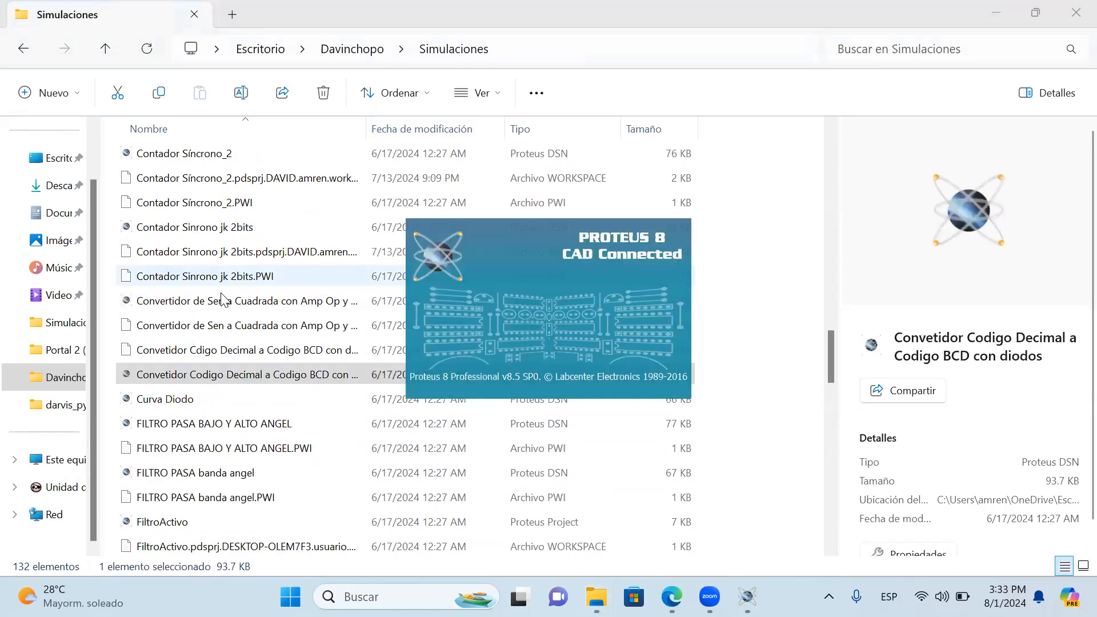
scroll(220, 346, up, 1)
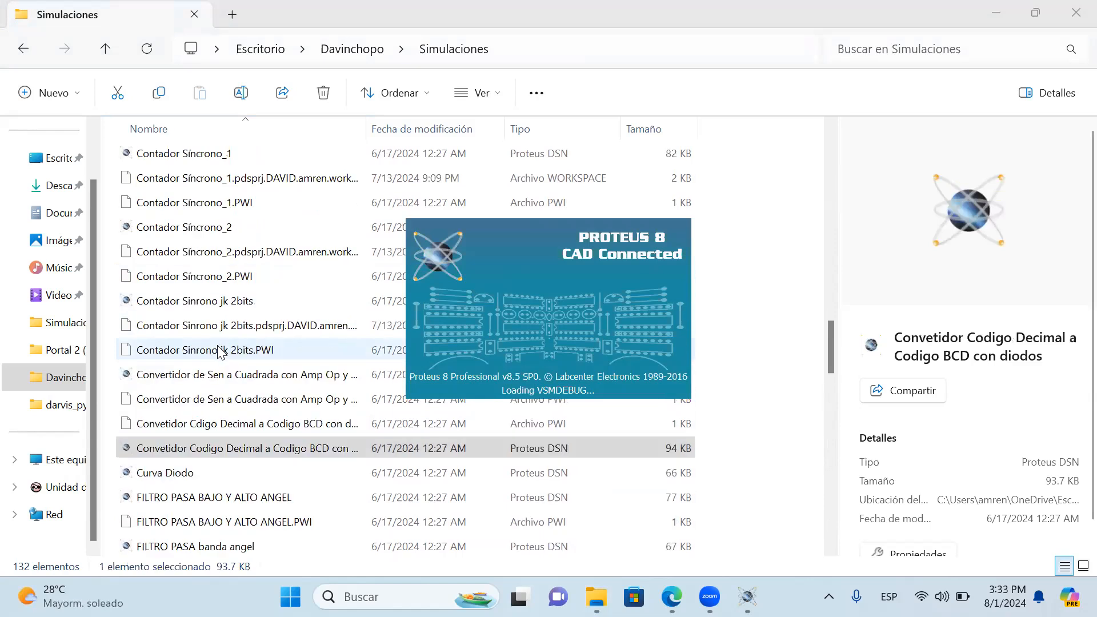
click(176, 298)
scroll(176, 301, up, 1)
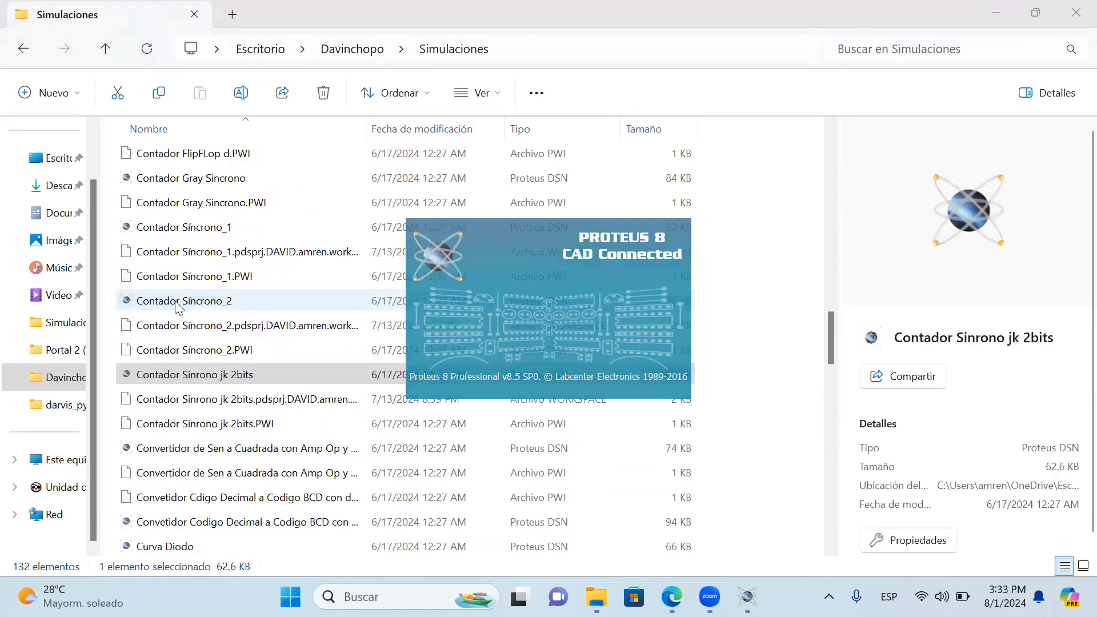
click(177, 301)
scroll(177, 303, up, 1)
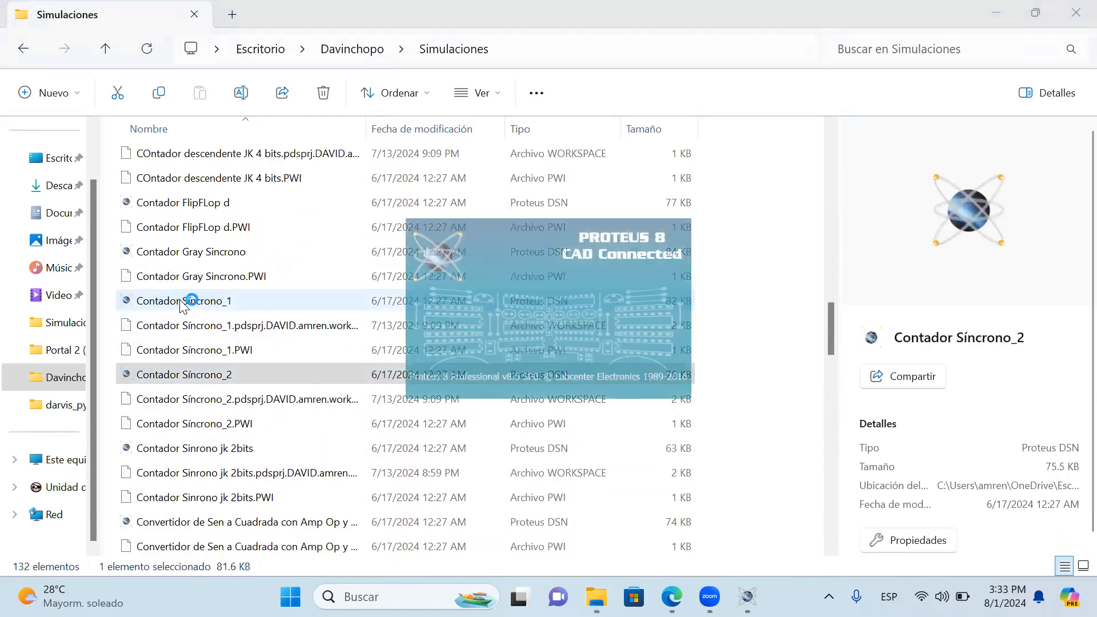
click(181, 302)
scroll(182, 303, up, 1)
click(189, 276)
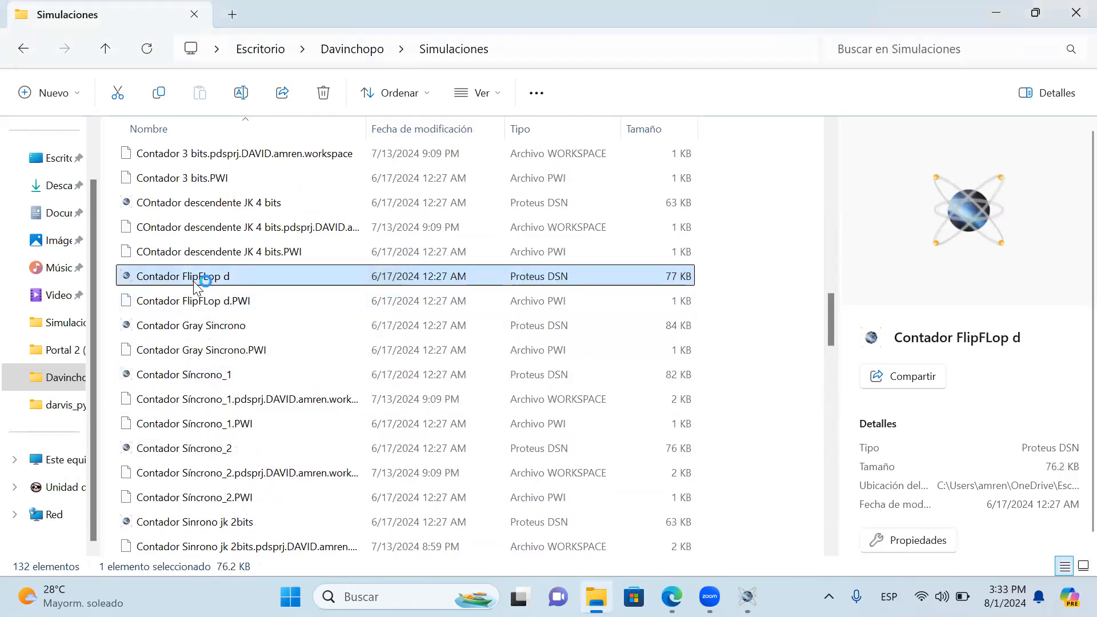
scroll(252, 340, up, 1)
click(228, 276)
- Open the Proteus design Contador 3 bits from the Simulaciones folder
scroll(224, 285, up, 2)
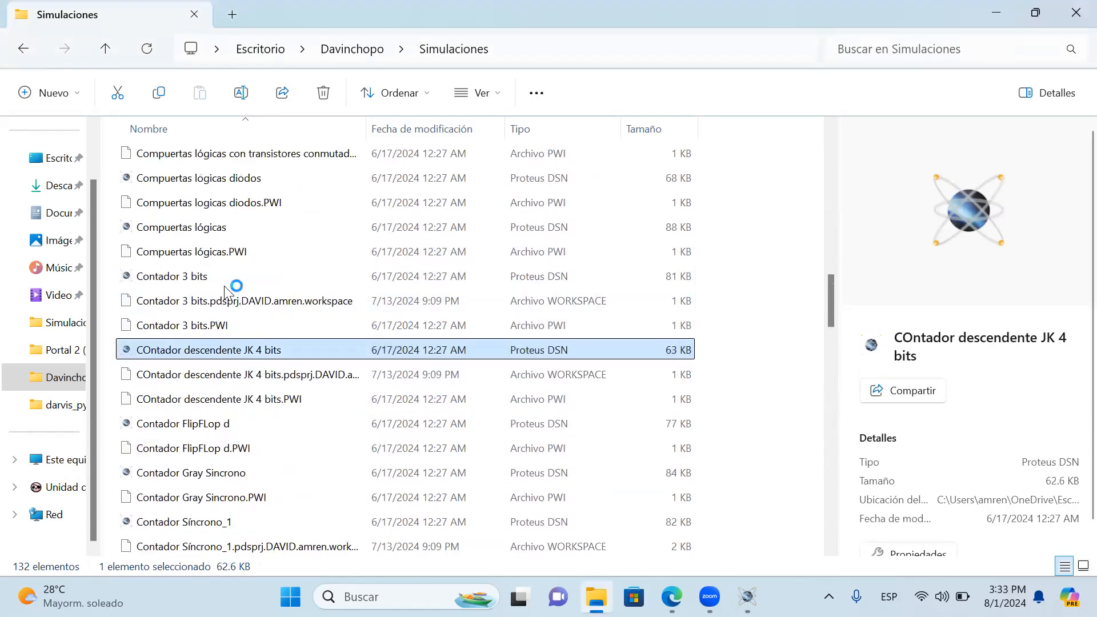
double_click(198, 348)
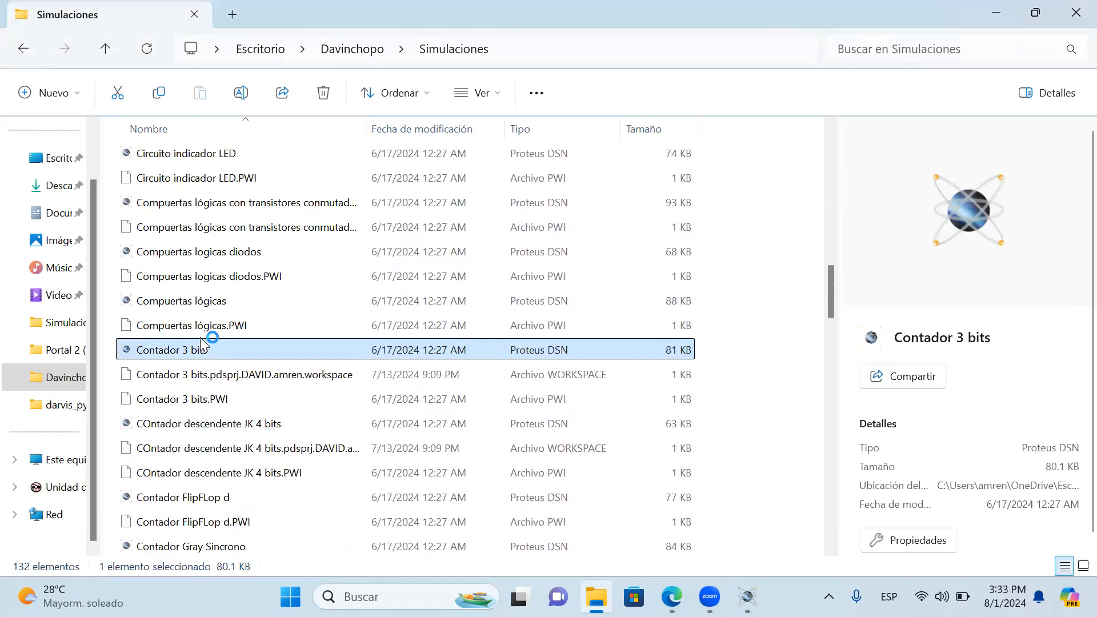
scroll(251, 351, up, 4)
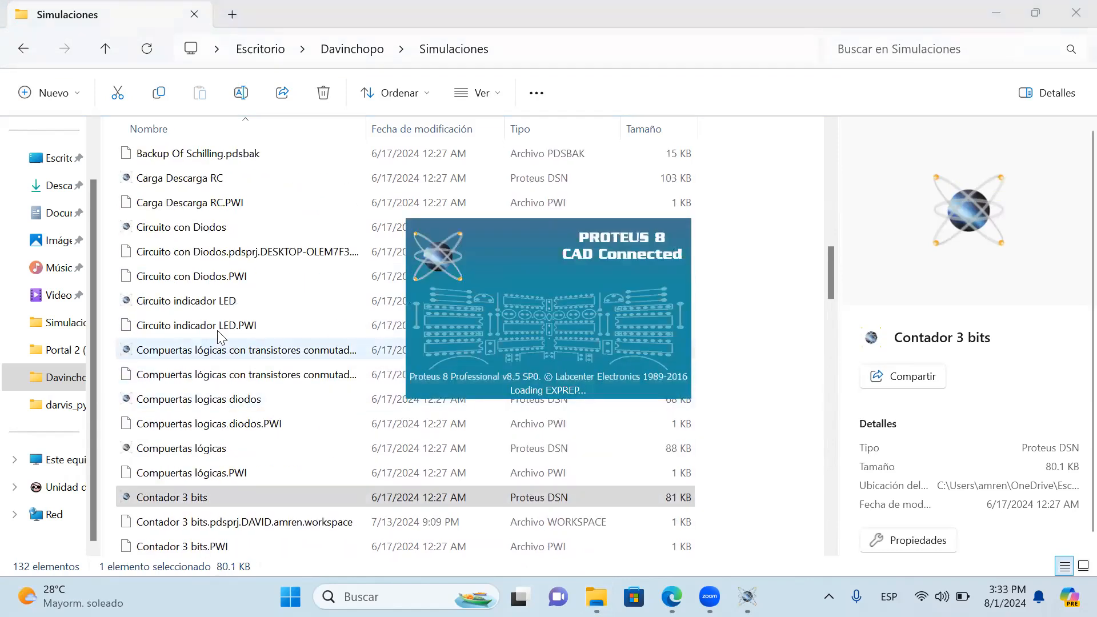
- Look through the Simulaciones folder for the ALU project, pick it out, and minimize the folder window
scroll(258, 344, up, 7)
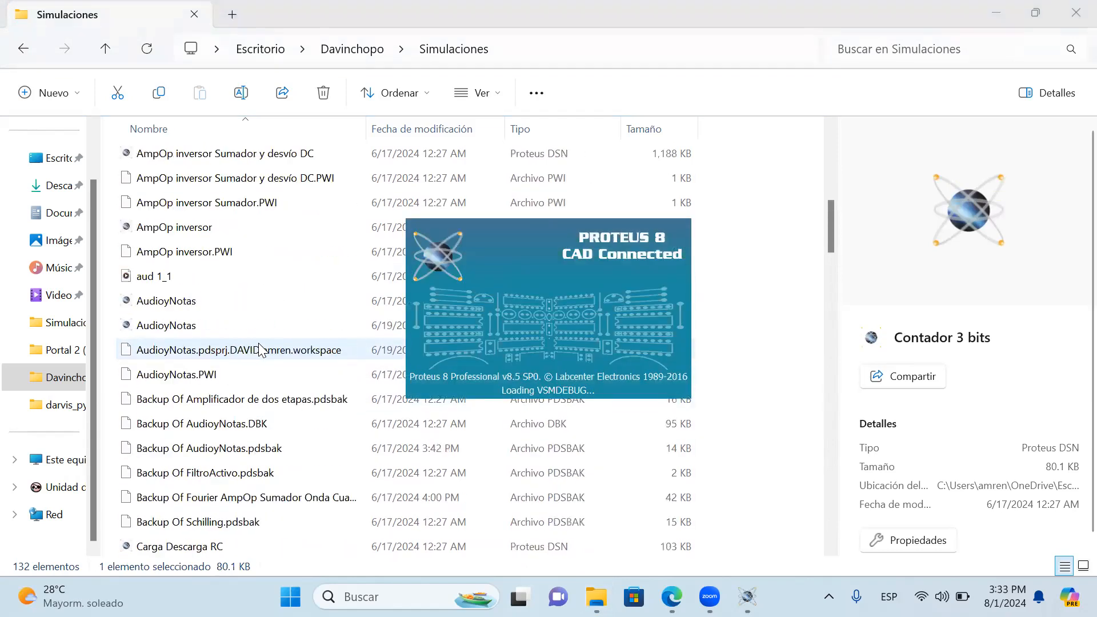
scroll(260, 349, up, 3)
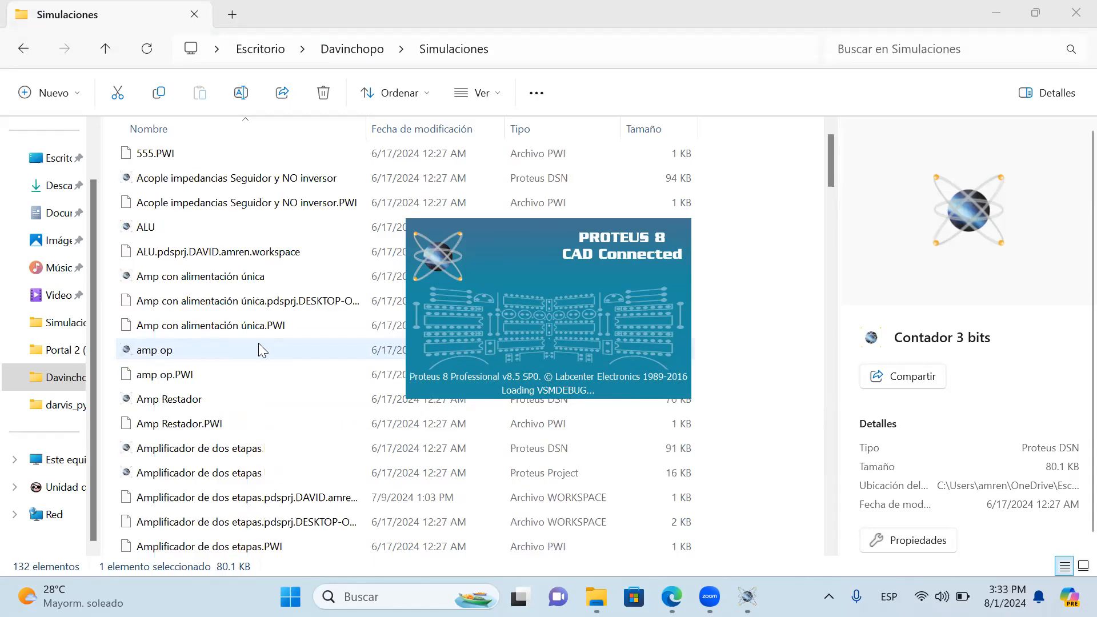
scroll(258, 343, down, 1)
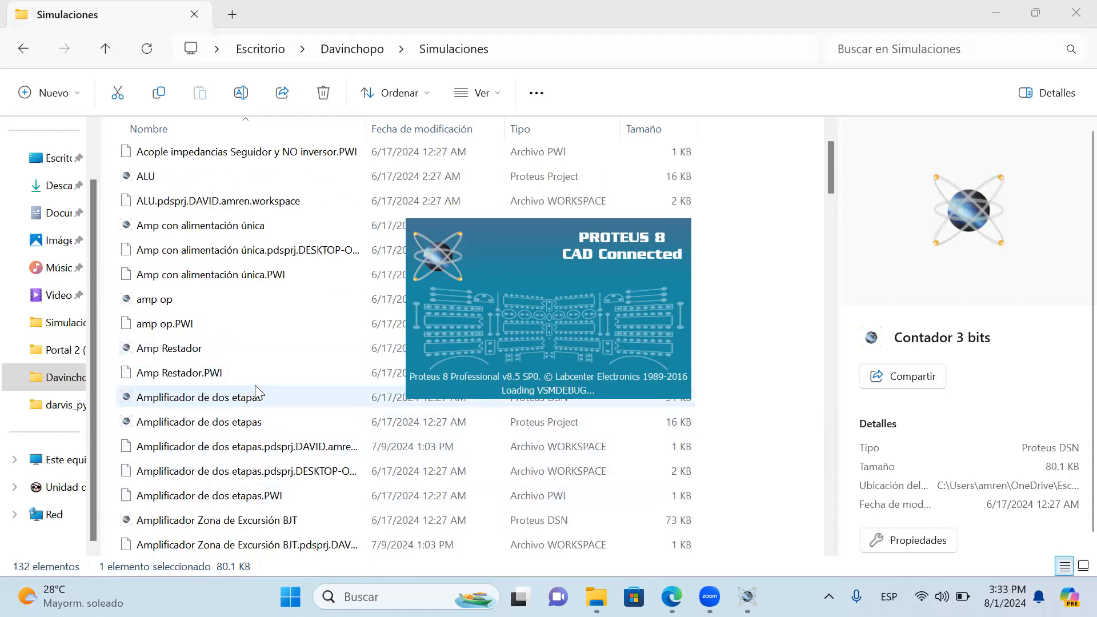
scroll(256, 389, up, 1)
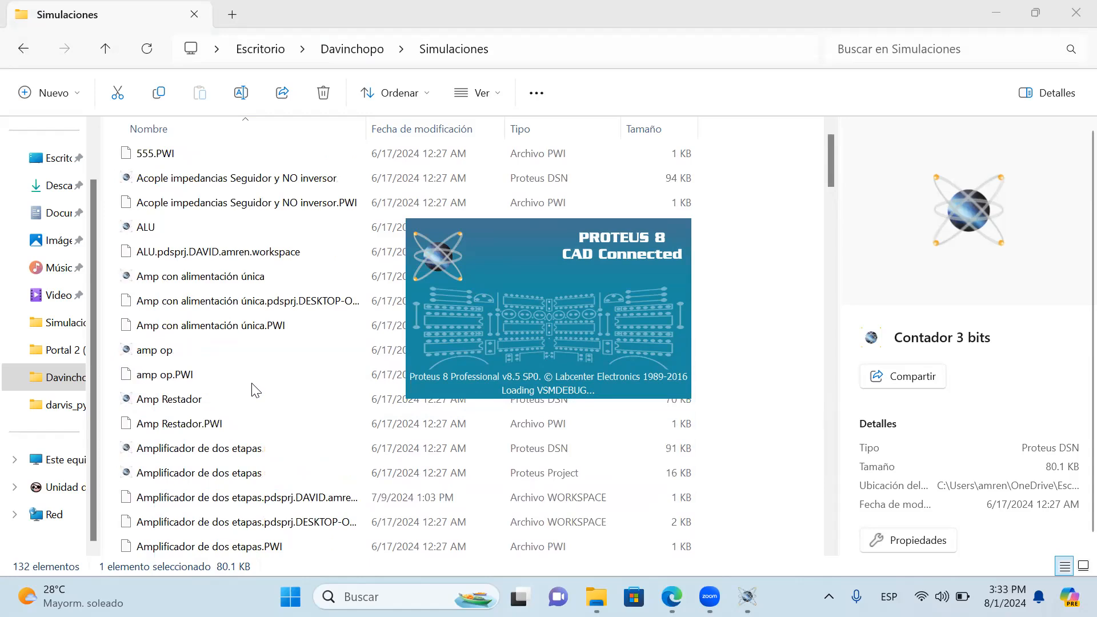
click(168, 231)
scroll(279, 347, up, 1)
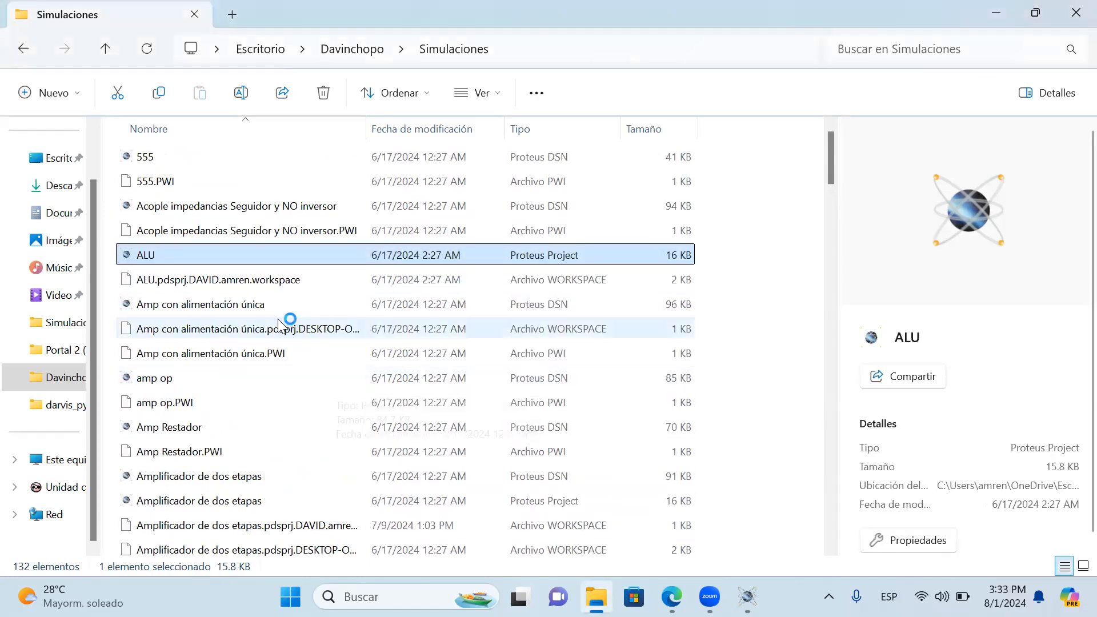
click(996, 13)
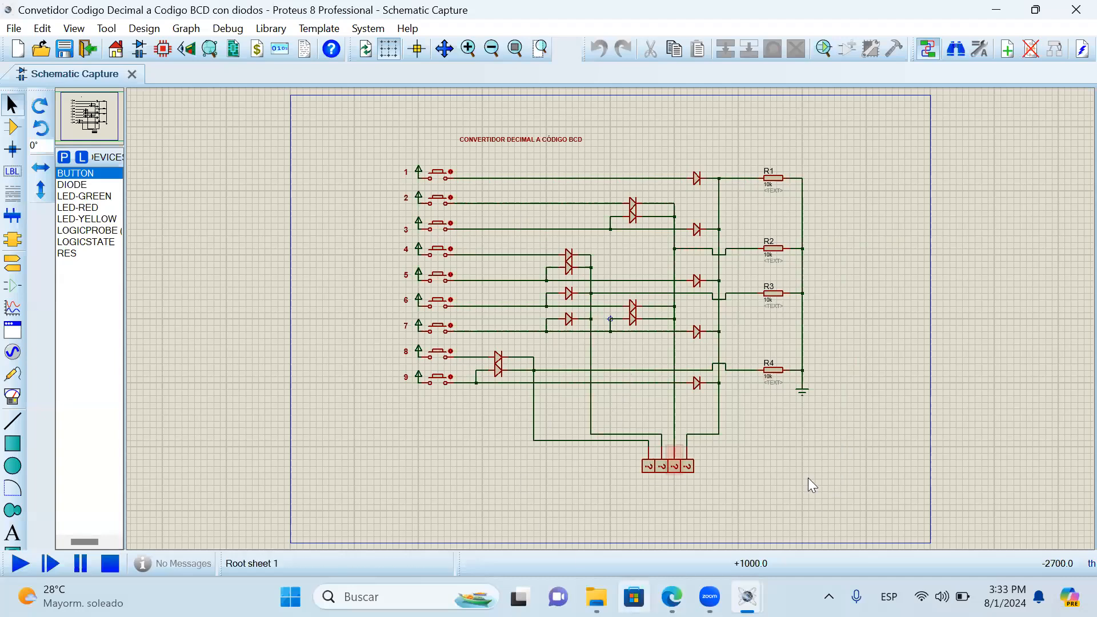
- Examine the decimal to BCD converter schematic, covering the numbered push buttons, the diodes, resistors R1 to R4 and the output probes
scroll(463, 217, up, 1)
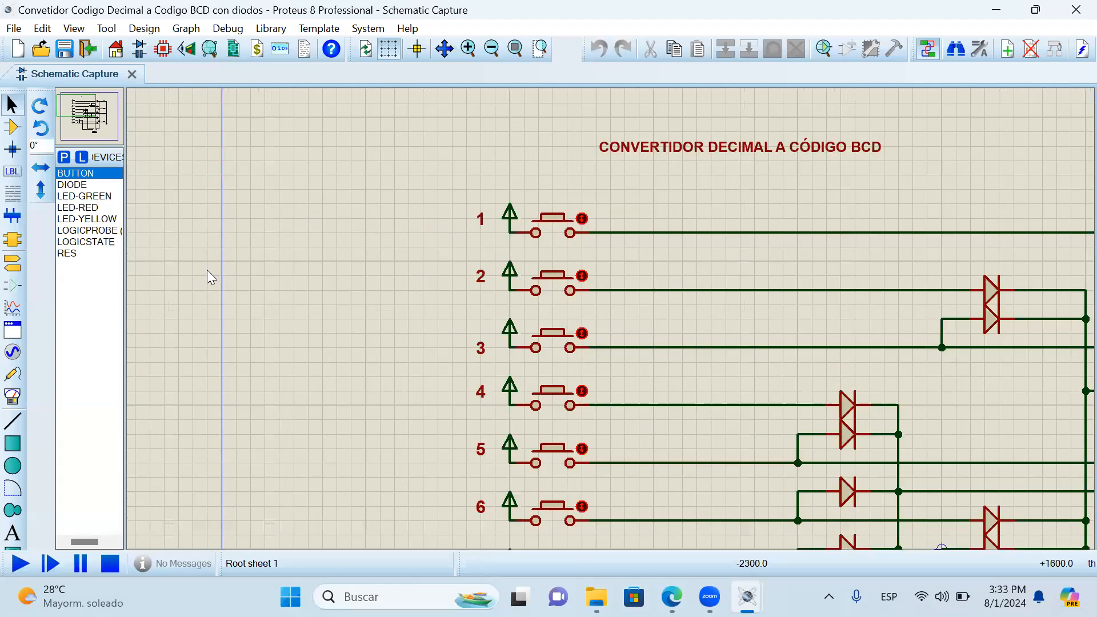
click(84, 107)
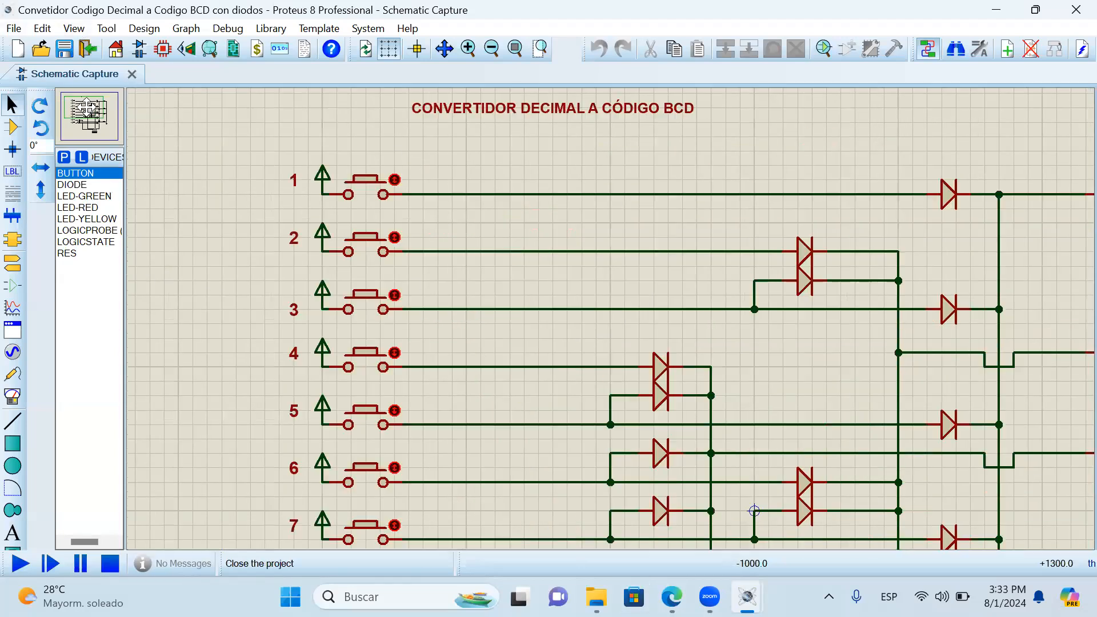
click(86, 109)
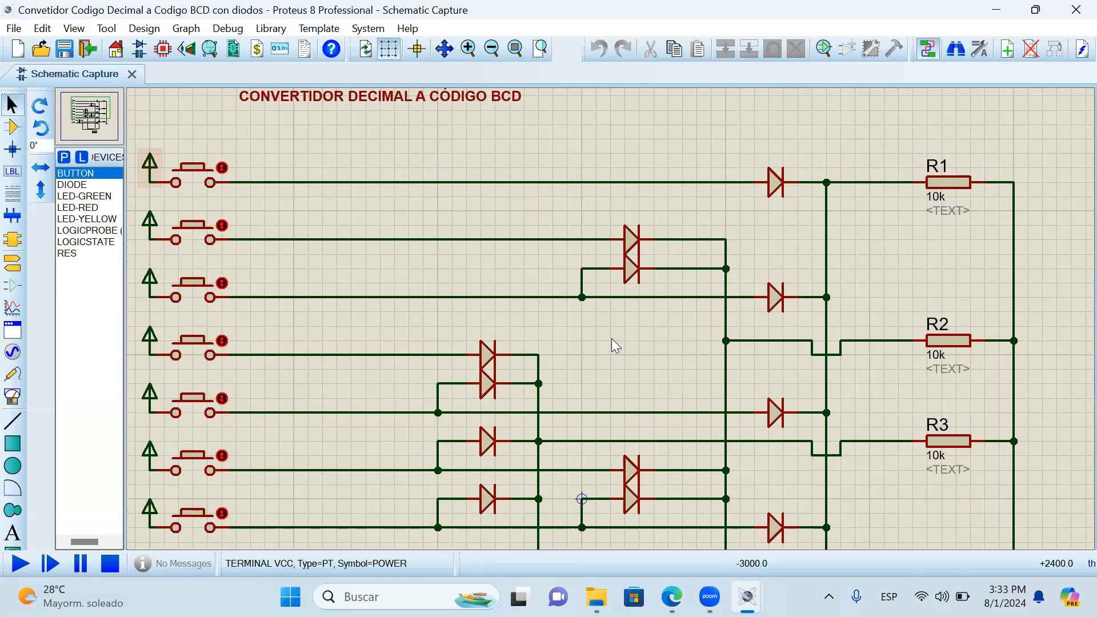
scroll(615, 345, down, 1)
scroll(43, 324, down, 2)
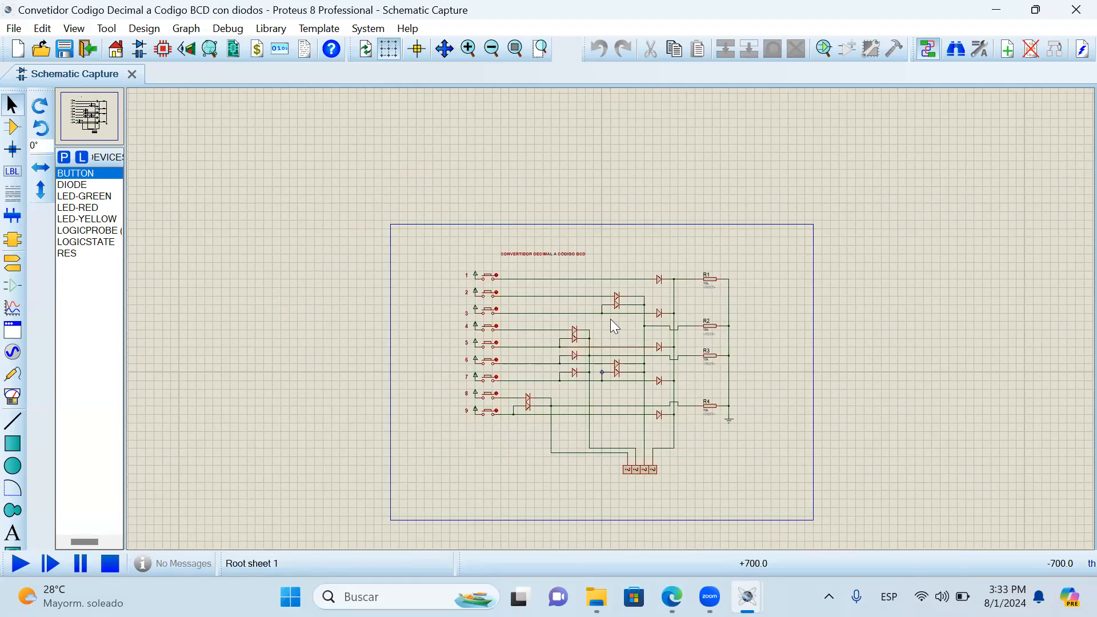
scroll(457, 320, up, 2)
click(94, 107)
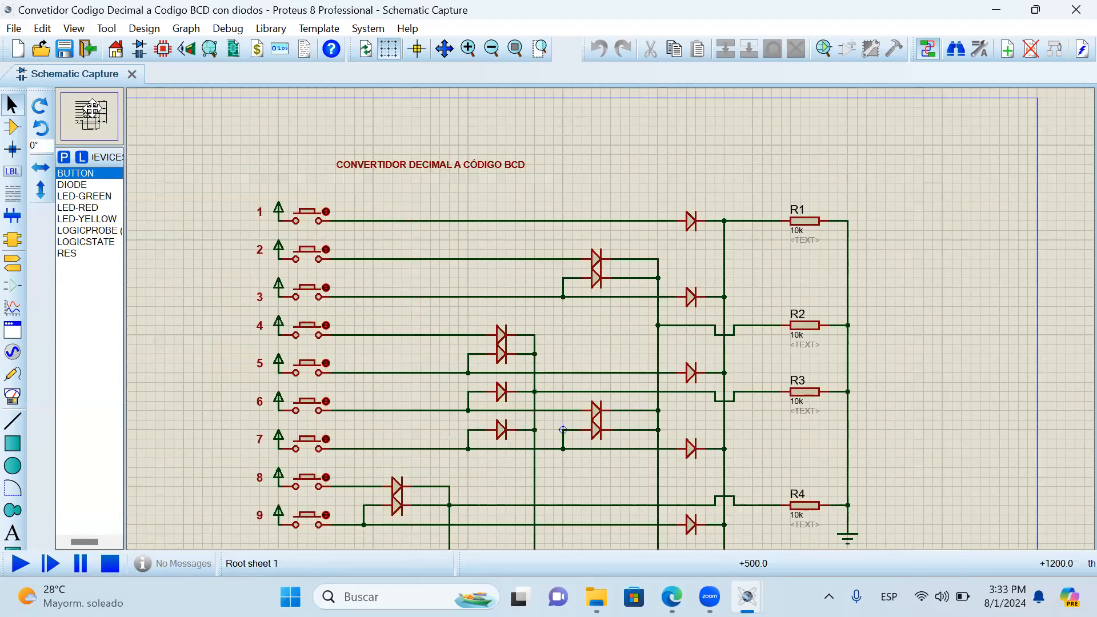
click(93, 126)
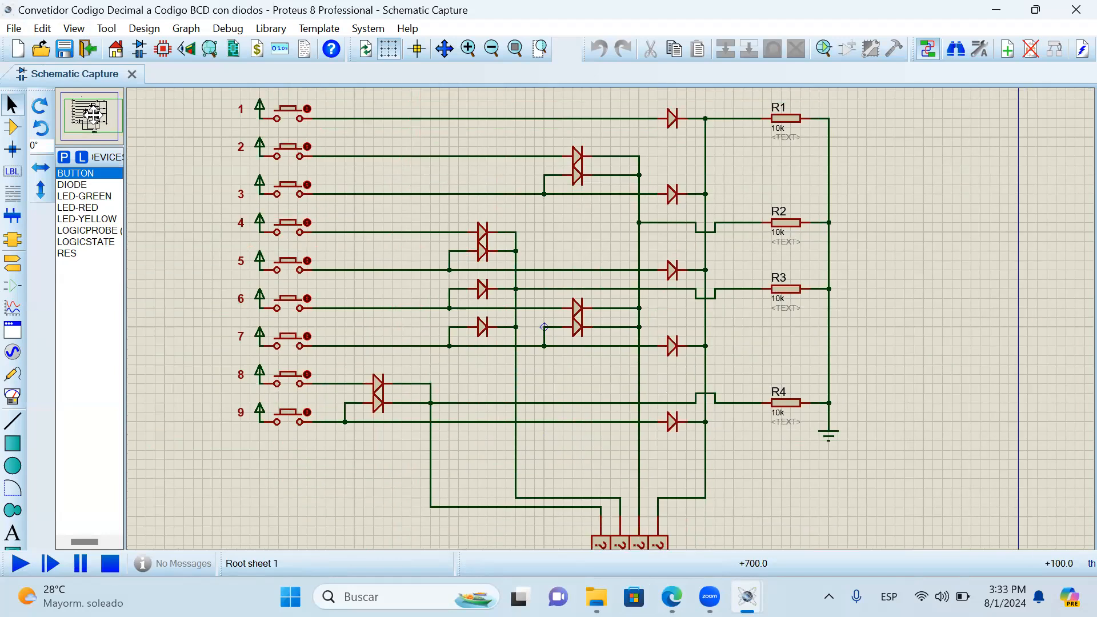
click(94, 114)
drag(416, 209, 525, 261)
drag(336, 355, 409, 444)
click(423, 204)
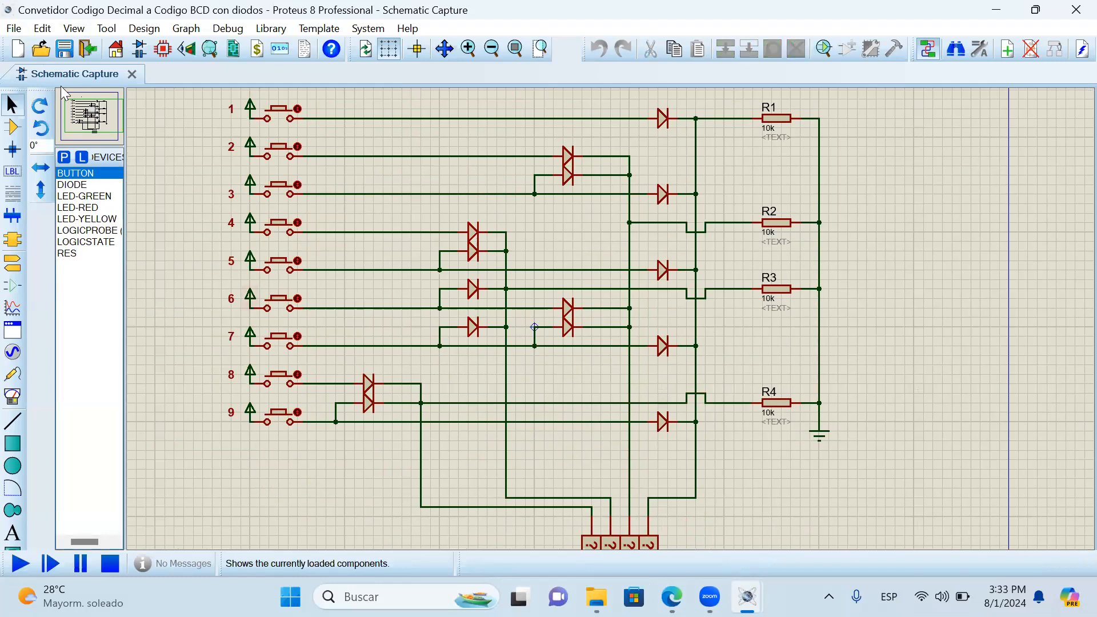
- Run the simulation of the decimal to BCD converter with the whole circuit and its output probes in view
click(20, 563)
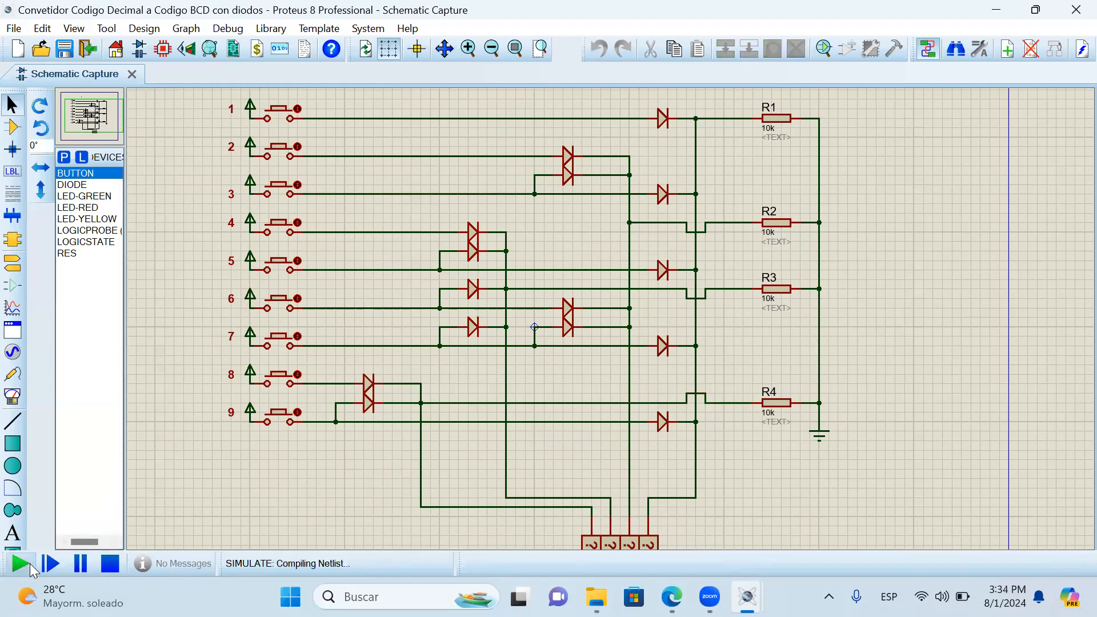
click(81, 123)
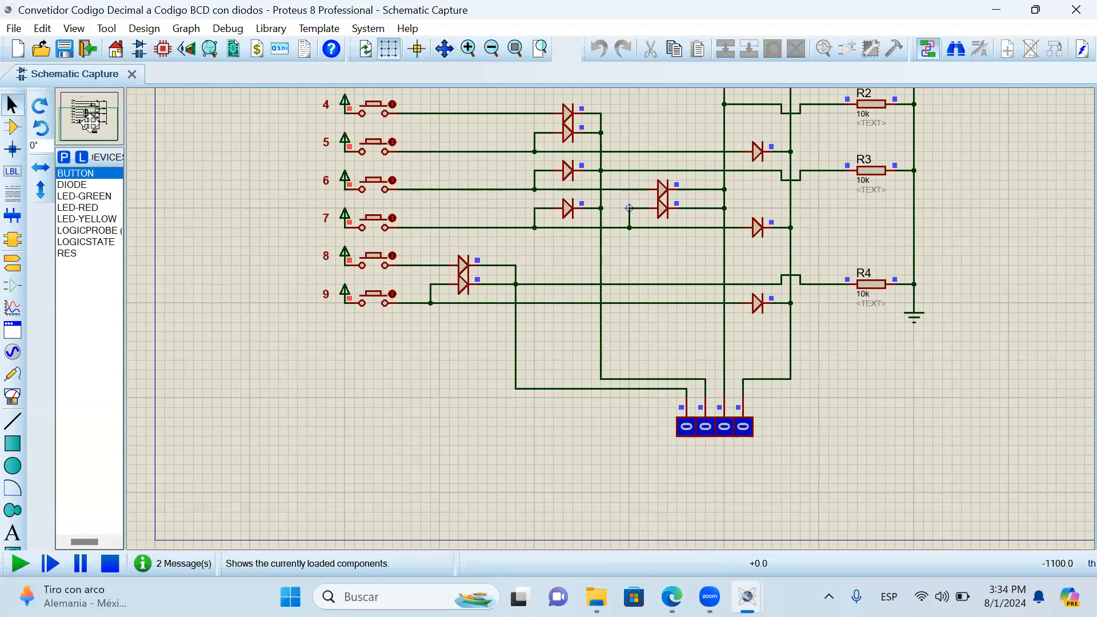
click(99, 120)
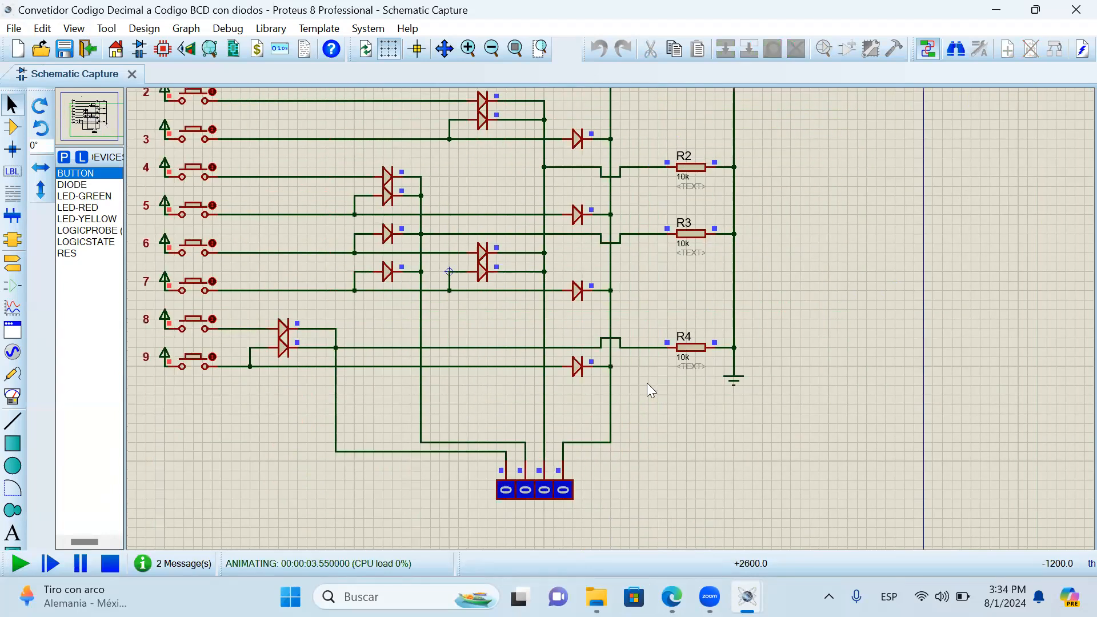
scroll(115, 117, down, 1)
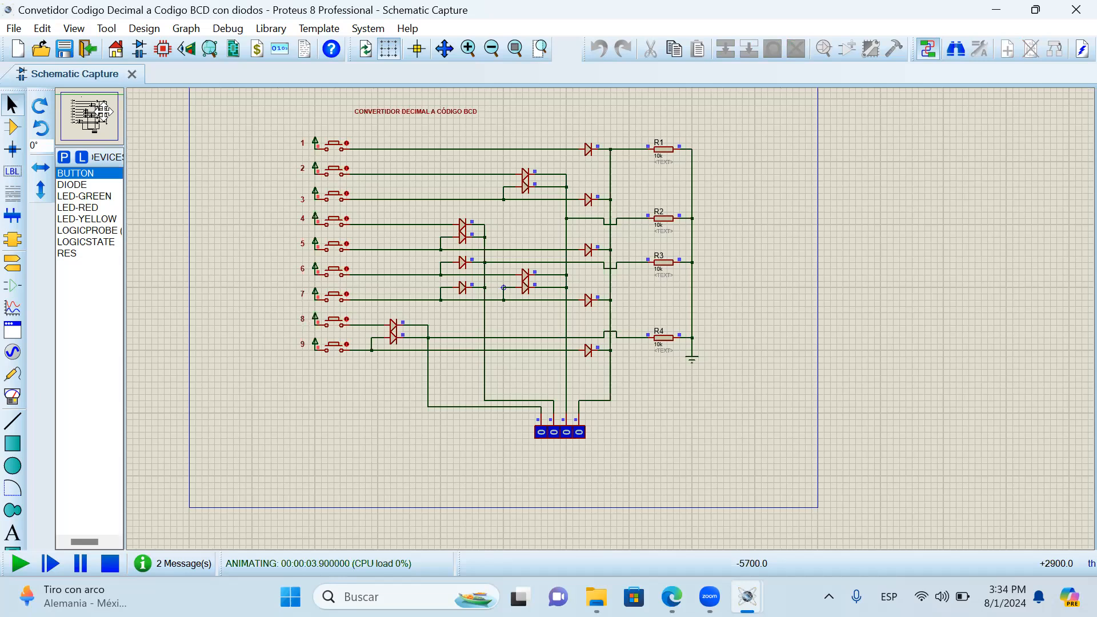
click(105, 111)
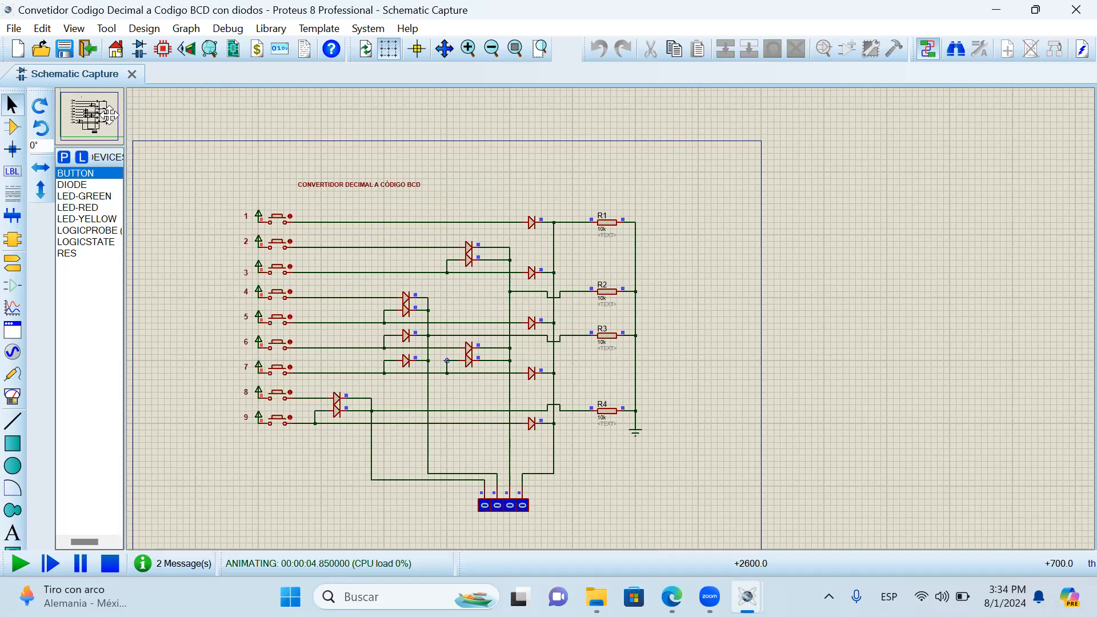
click(540, 48)
drag(170, 164, 601, 487)
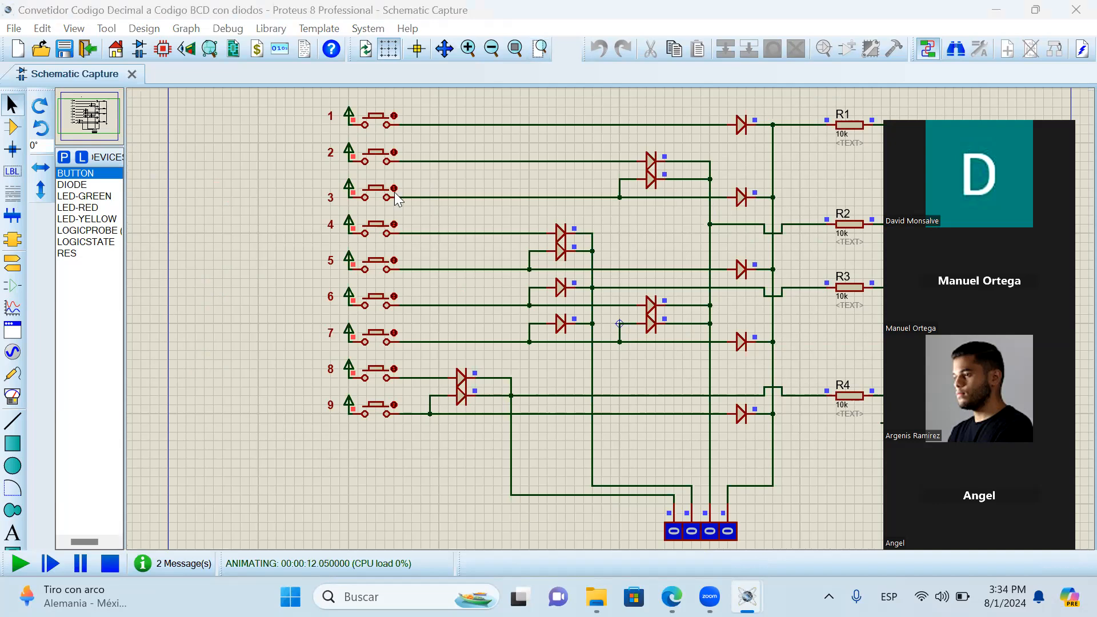
- Test the running converter by switching the buttons for decimal inputs 1, 2 and 7 in turn and checking the output probes
click(395, 117)
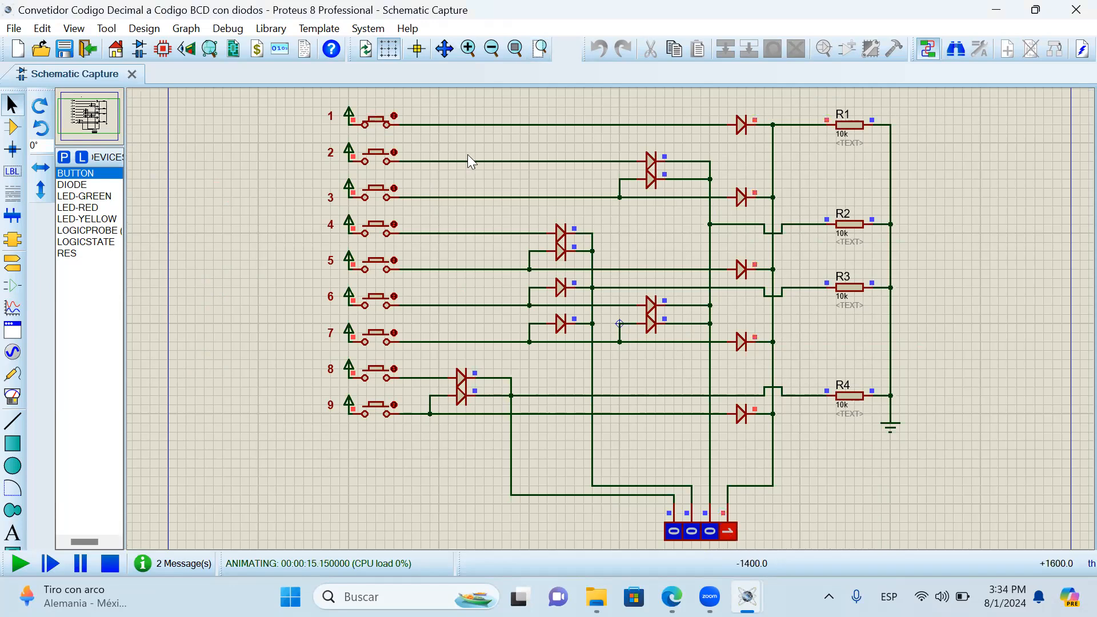
click(393, 117)
click(392, 117)
click(393, 153)
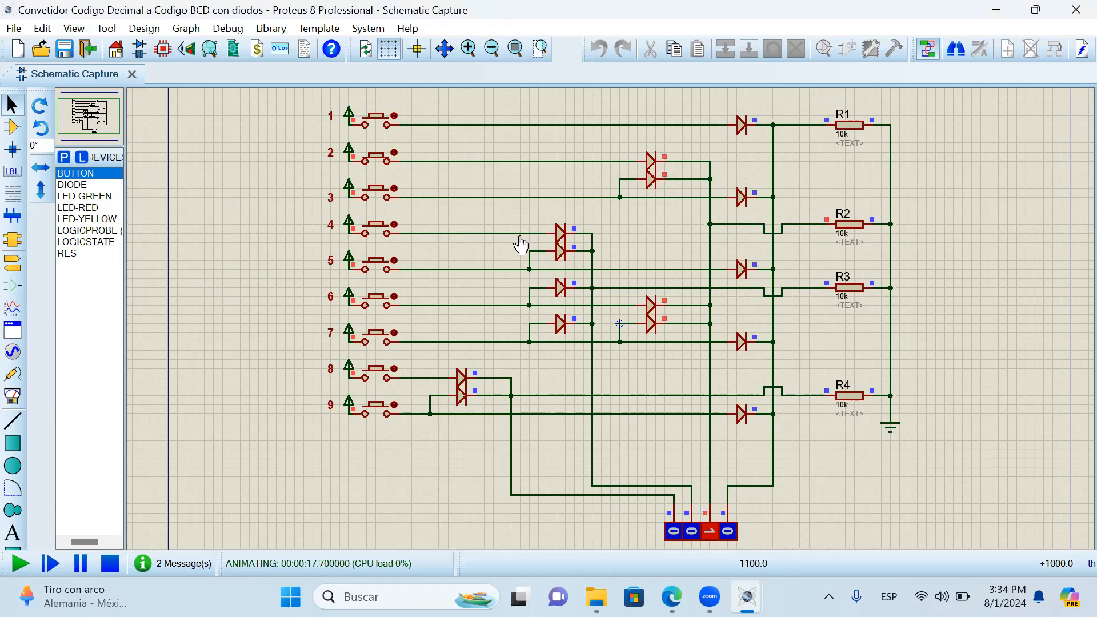
click(394, 151)
click(394, 337)
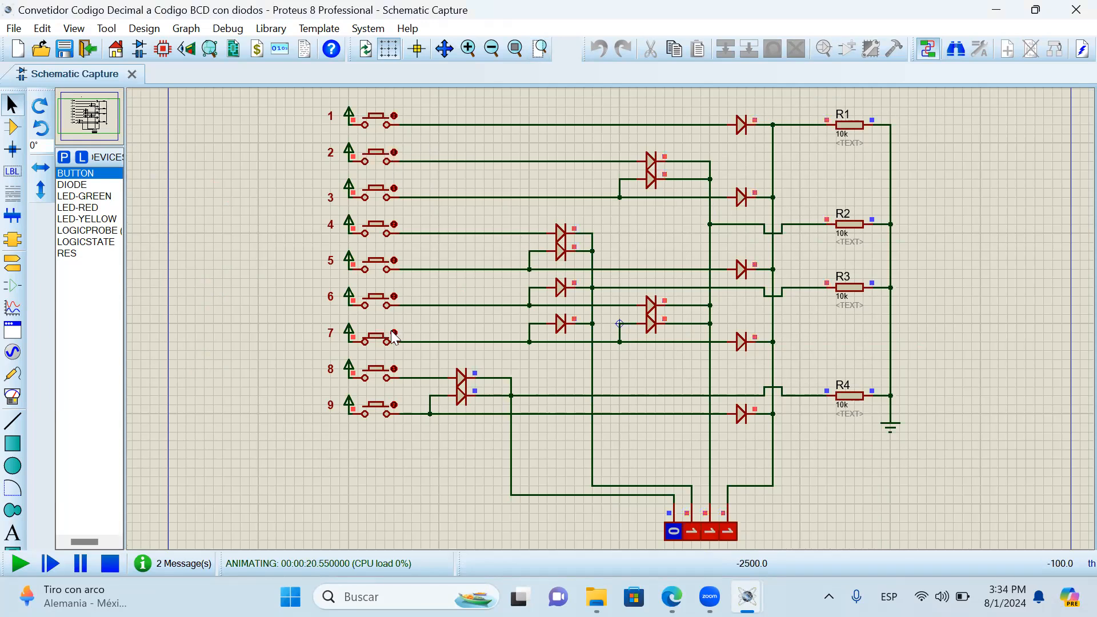
drag(630, 508, 801, 512)
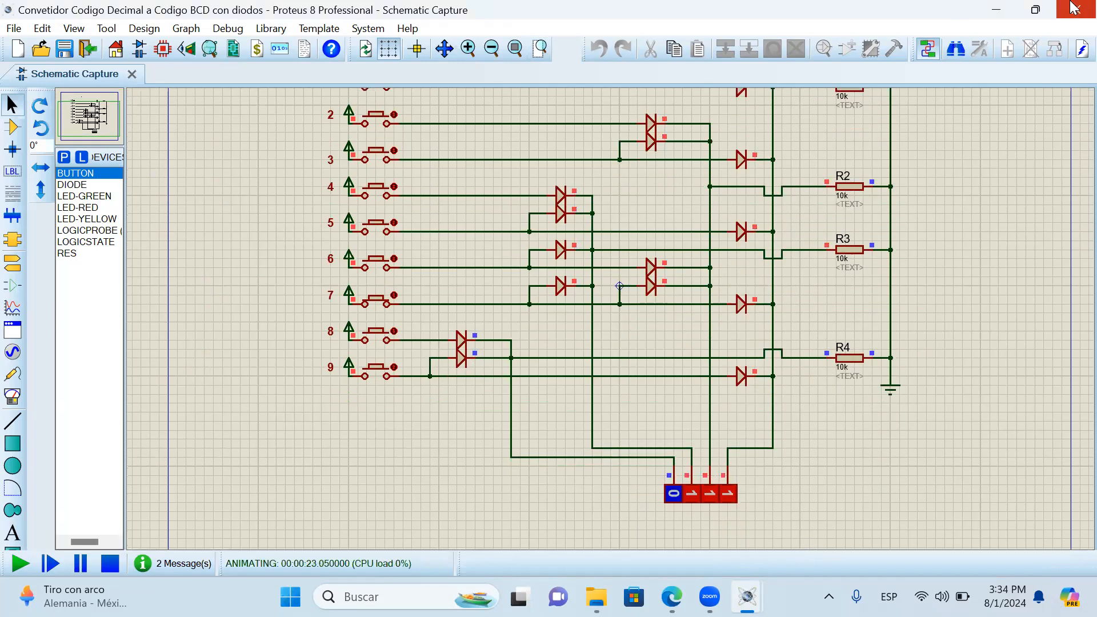
- Close the decimal to BCD converter design and bring up the Contador 3 bits circuit in full view
click(523, 313)
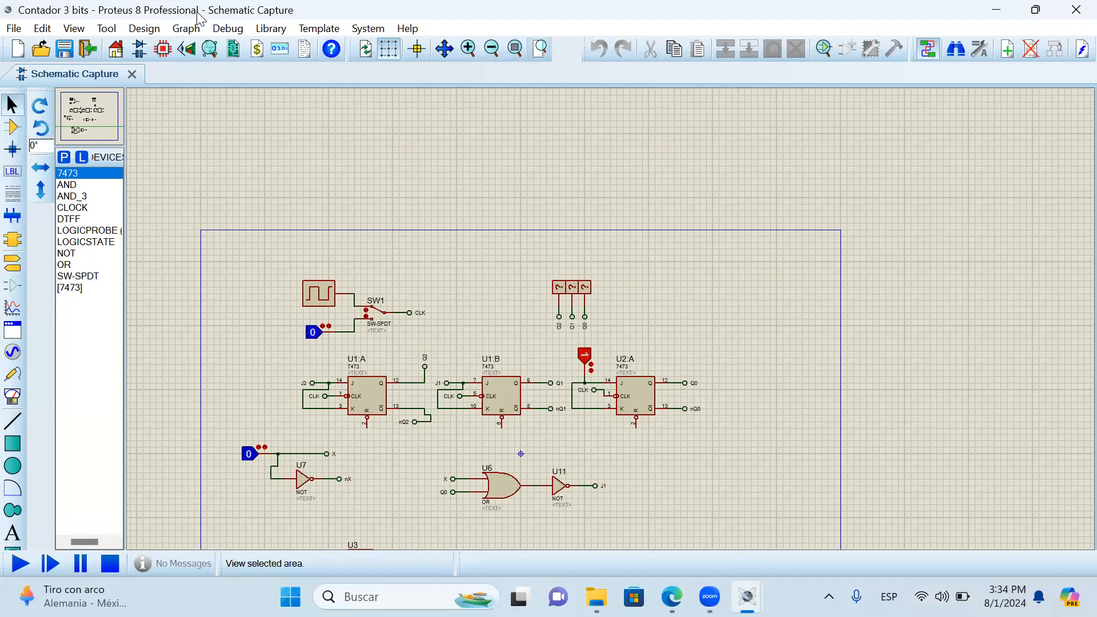
click(540, 49)
drag(246, 268, 725, 505)
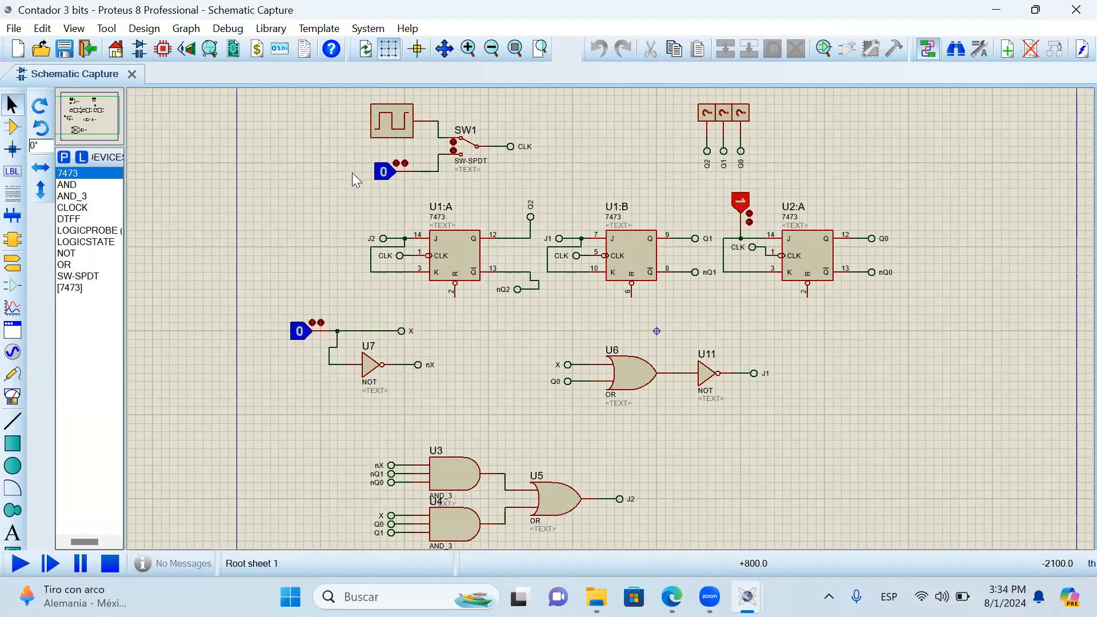
- Inspect the three 7473 flip-flops U1:A, U1:B and U2:A, picking out the CLK terminal of each
drag(450, 246, 552, 319)
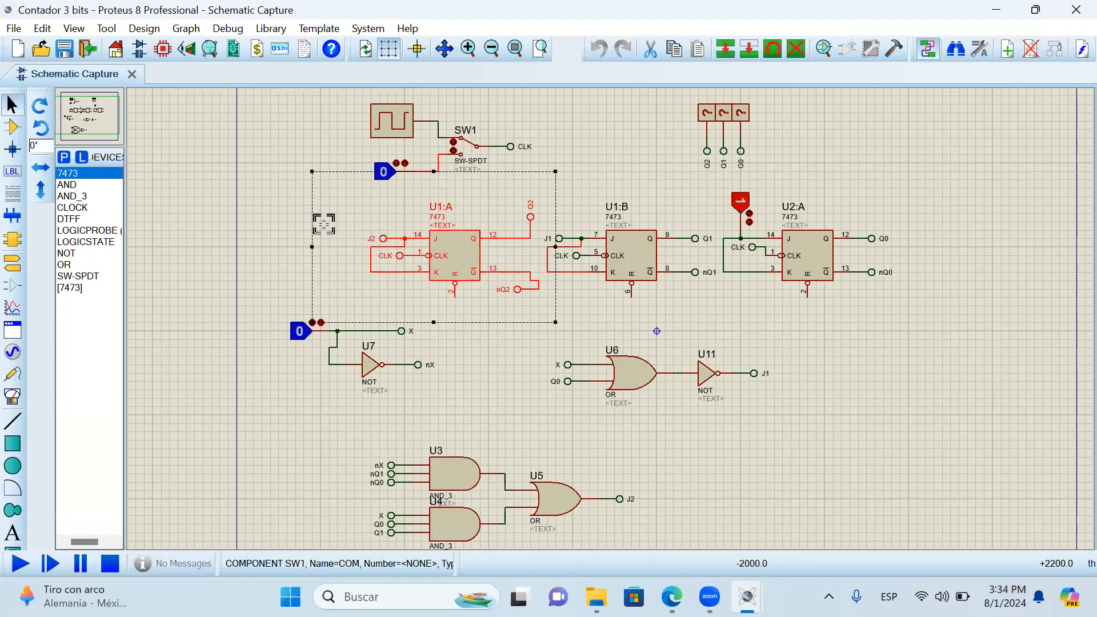
drag(346, 197, 543, 313)
click(423, 340)
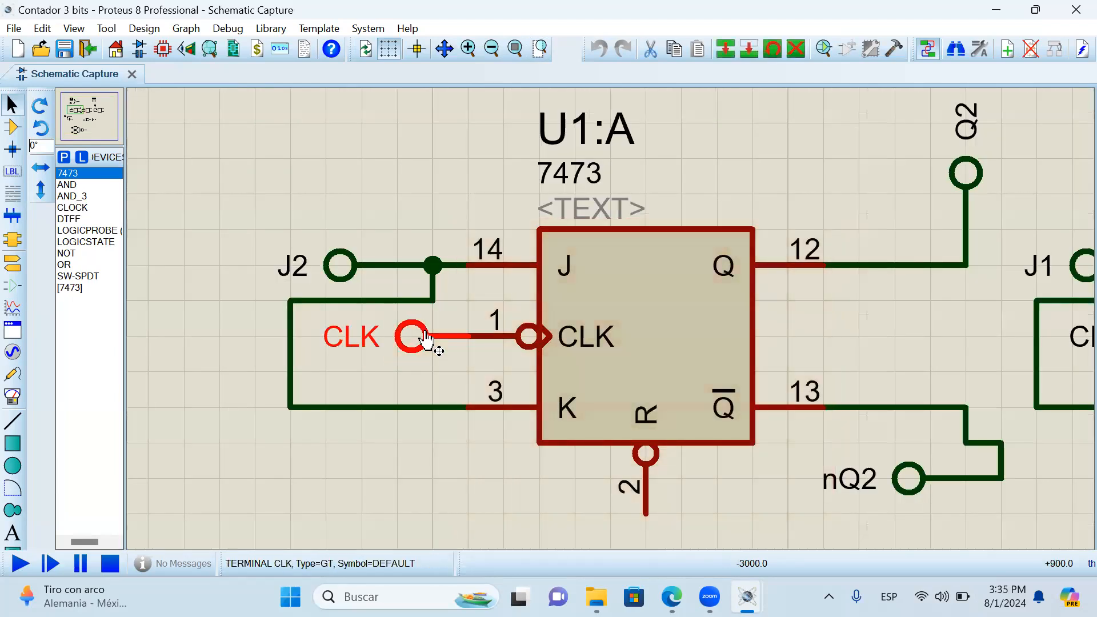
click(90, 114)
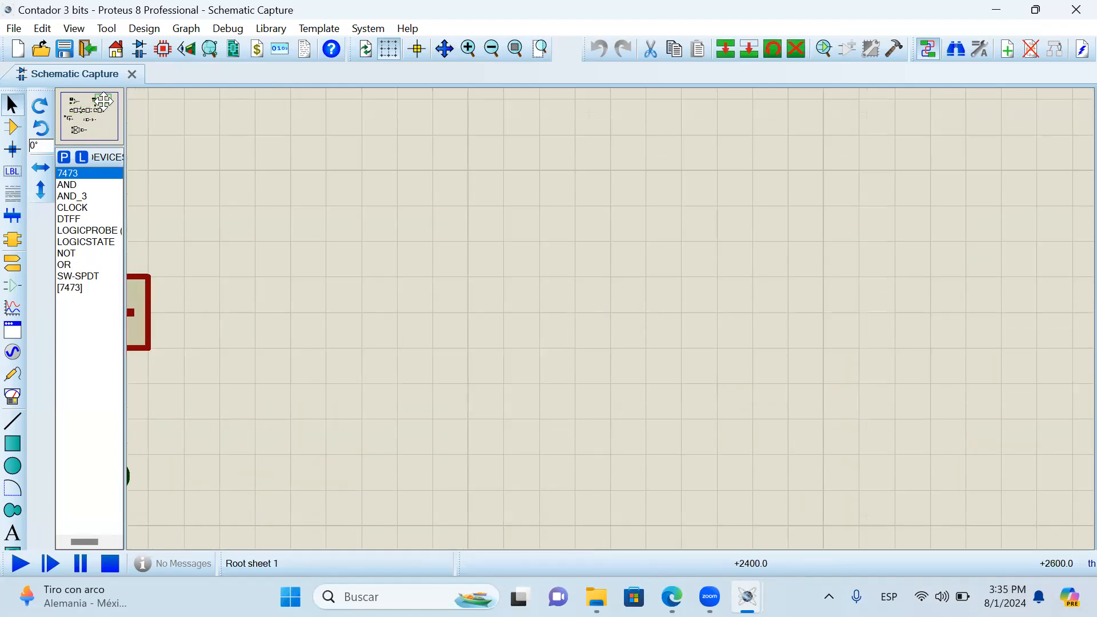
click(103, 101)
scroll(559, 371, down, 2)
click(333, 439)
click(698, 434)
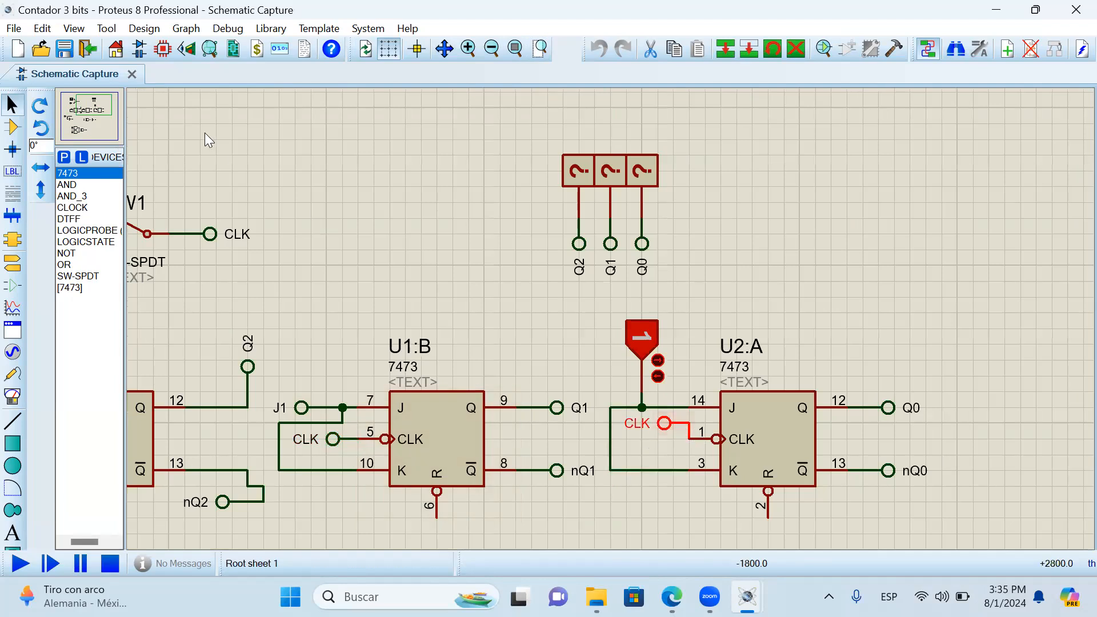
- Check the clock frequency in the properties of the clock generator feeding switch SW1, and leave them unchanged
click(92, 105)
click(80, 104)
click(384, 237)
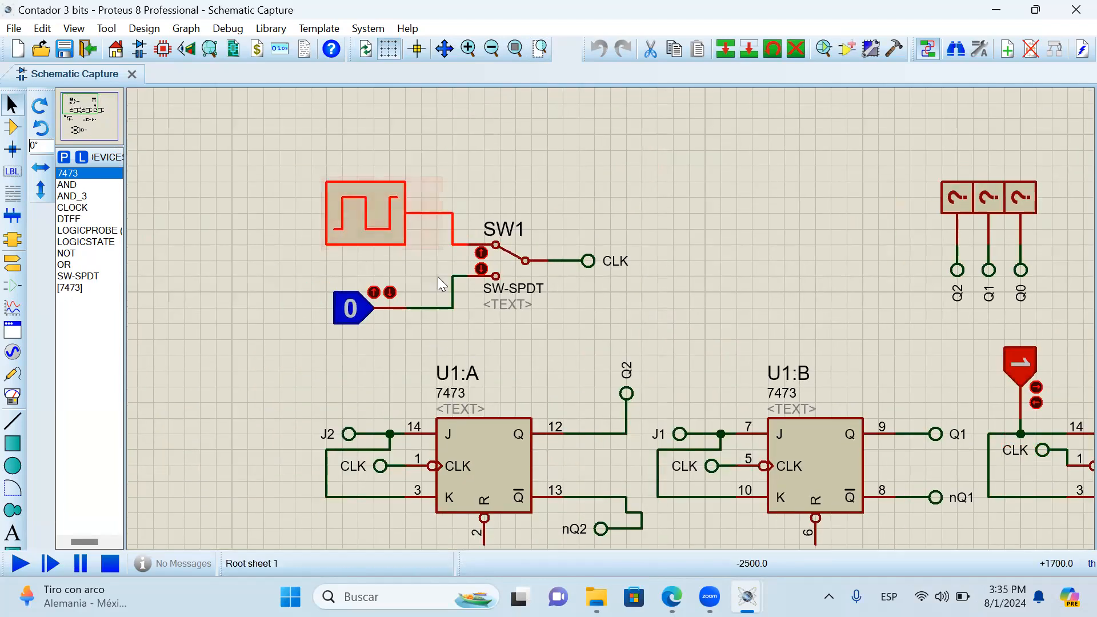
double_click(375, 200)
drag(474, 227, 399, 227)
click(721, 139)
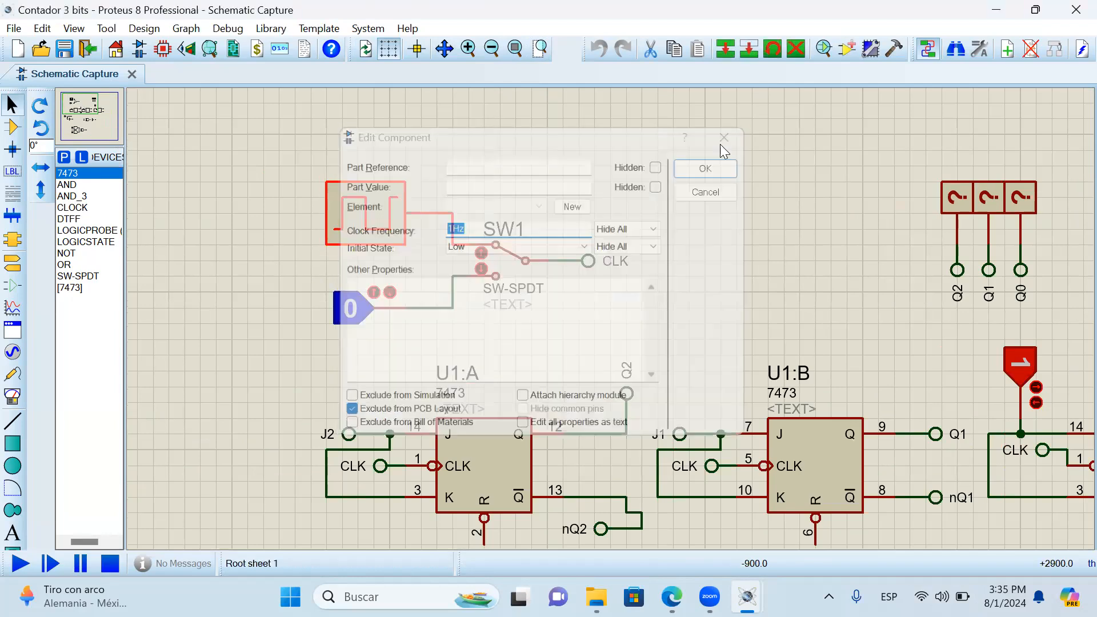
- Run the Contador 3 bits simulation and observe the Q2, Q1 and Q0 probes together with the flip-flops and gates
drag(83, 96, 90, 104)
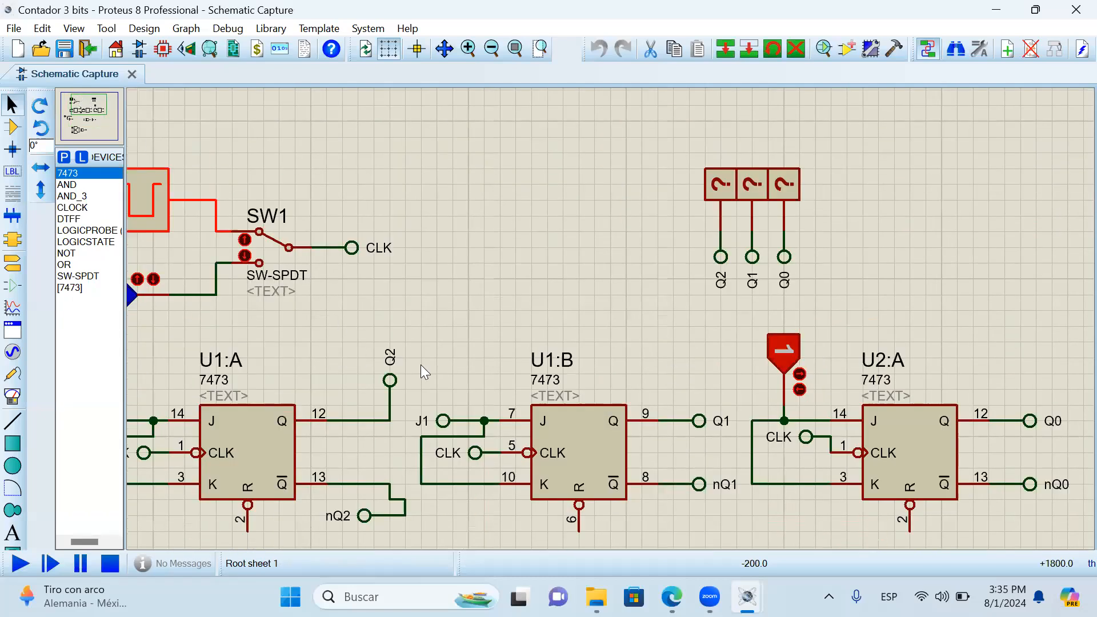
key(F7)
click(20, 563)
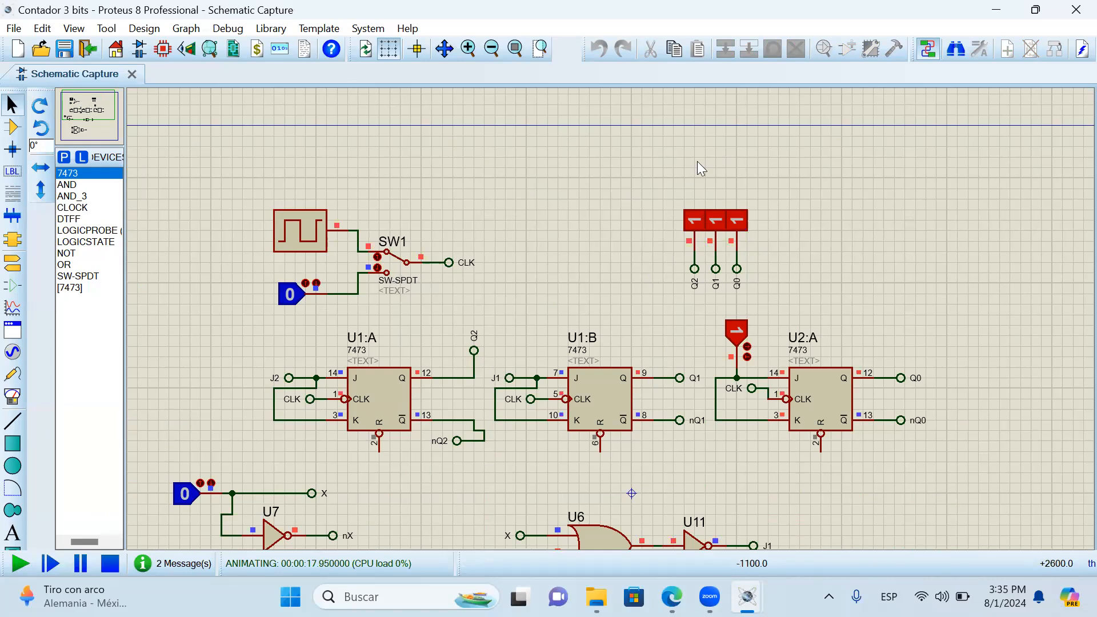
click(81, 110)
drag(81, 108, 87, 109)
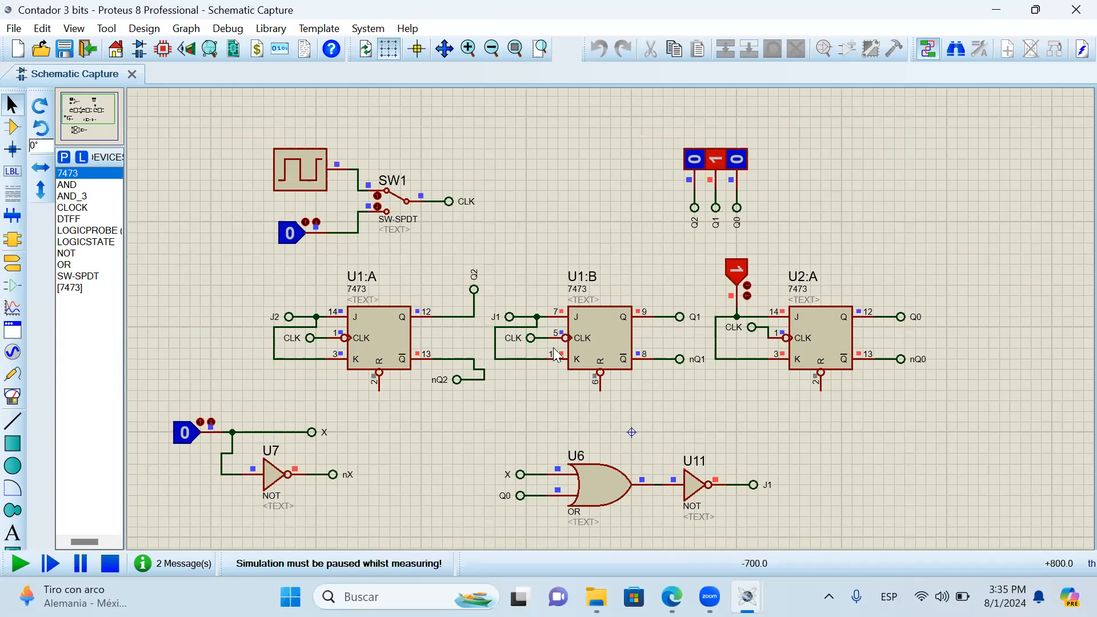
click(84, 121)
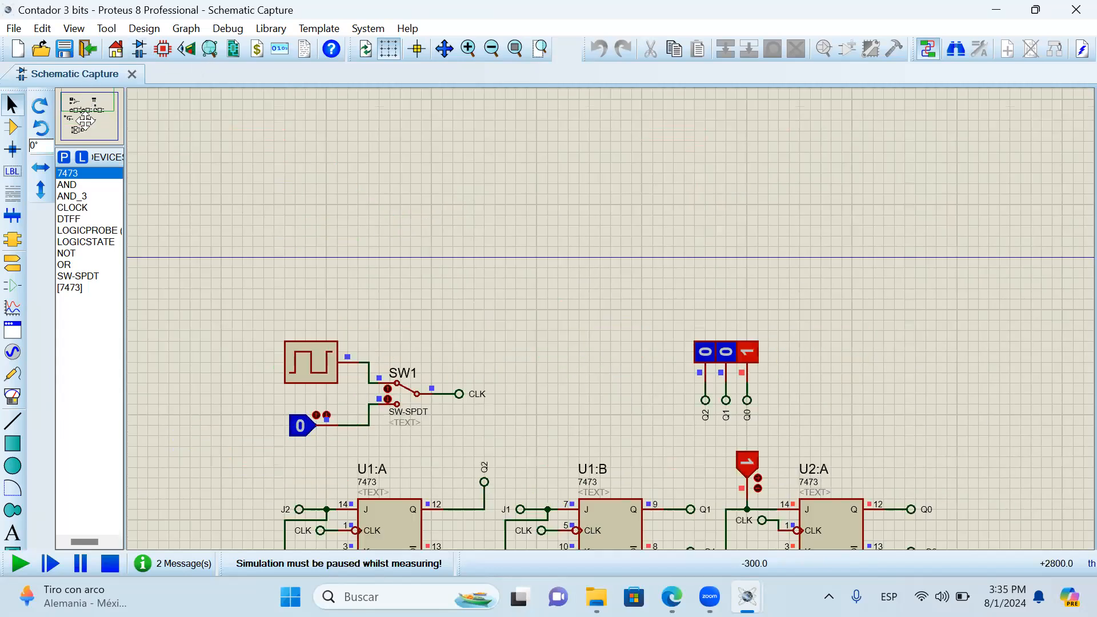
- Look over the gate logic and flip-flops of the running Contador 3 bits circuit and stop its simulation
click(85, 122)
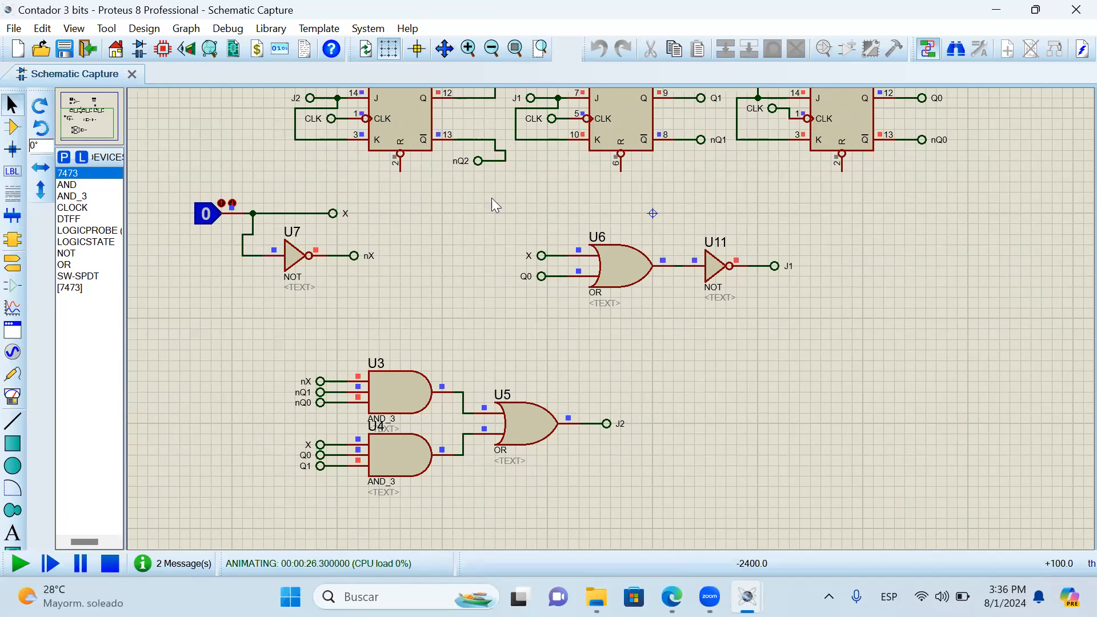
click(104, 108)
click(88, 106)
click(87, 109)
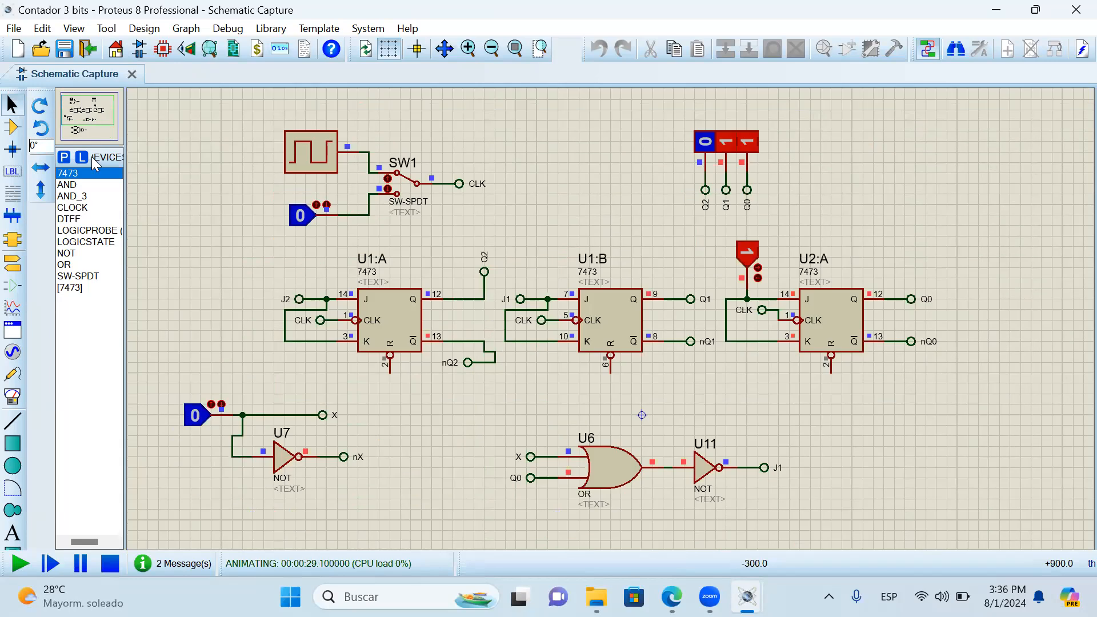
click(110, 563)
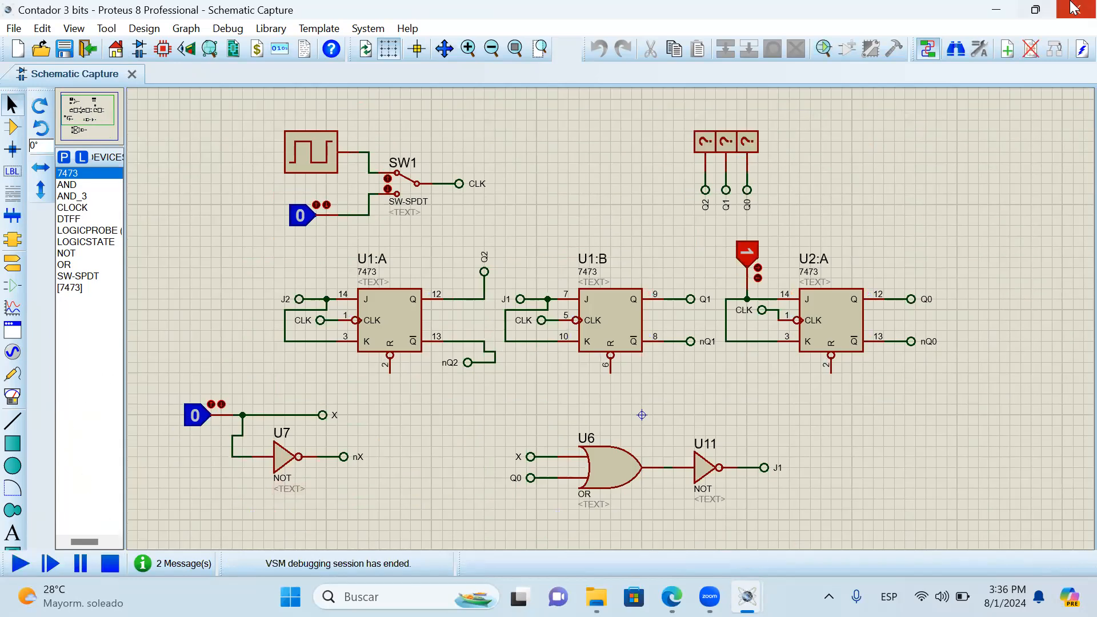
- Close the Contador 3 bits design and the COntador descendente JK 4 bits design
click(1075, 9)
click(551, 310)
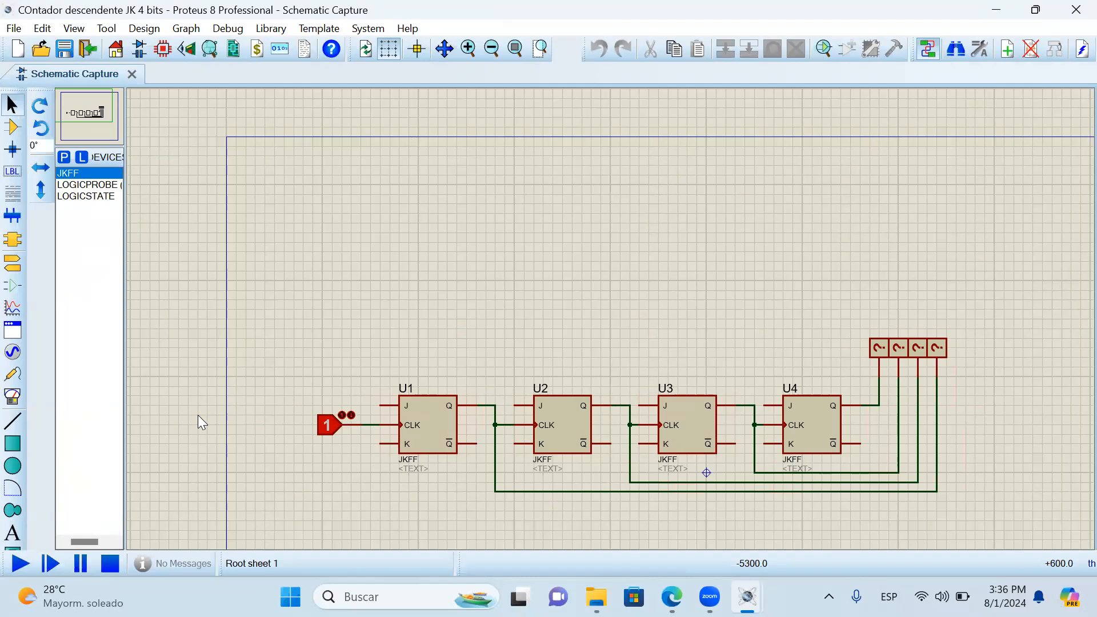
click(1076, 9)
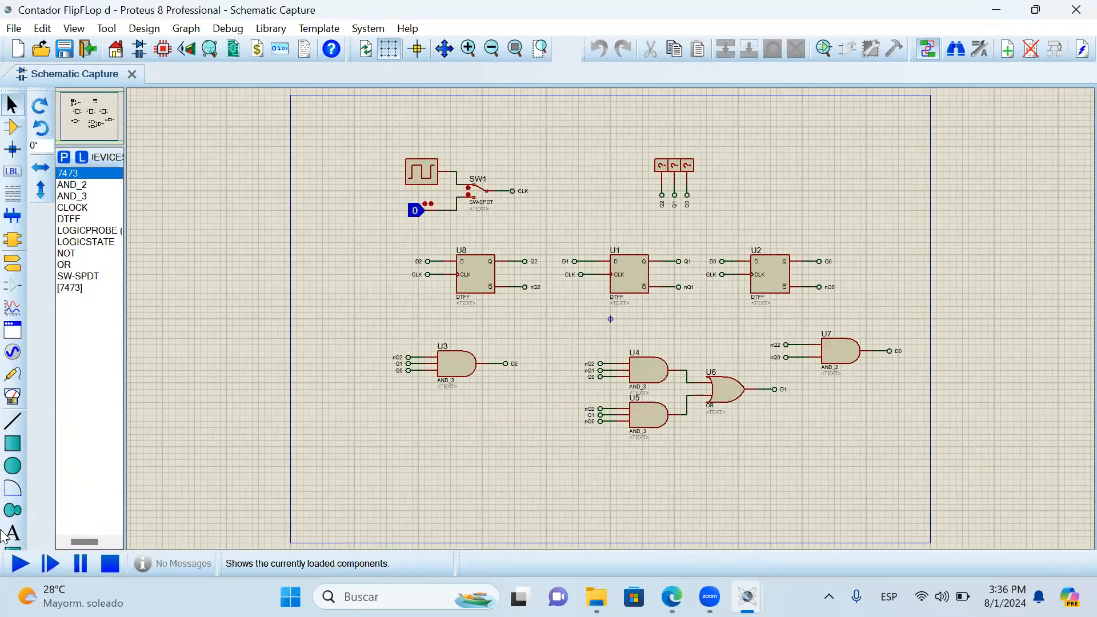
- Inspect the D flip-flops U8, U1 and U2 in the Contador FlipFlop d circuit, highlighting U8 with its terminals
scroll(693, 229, up, 1)
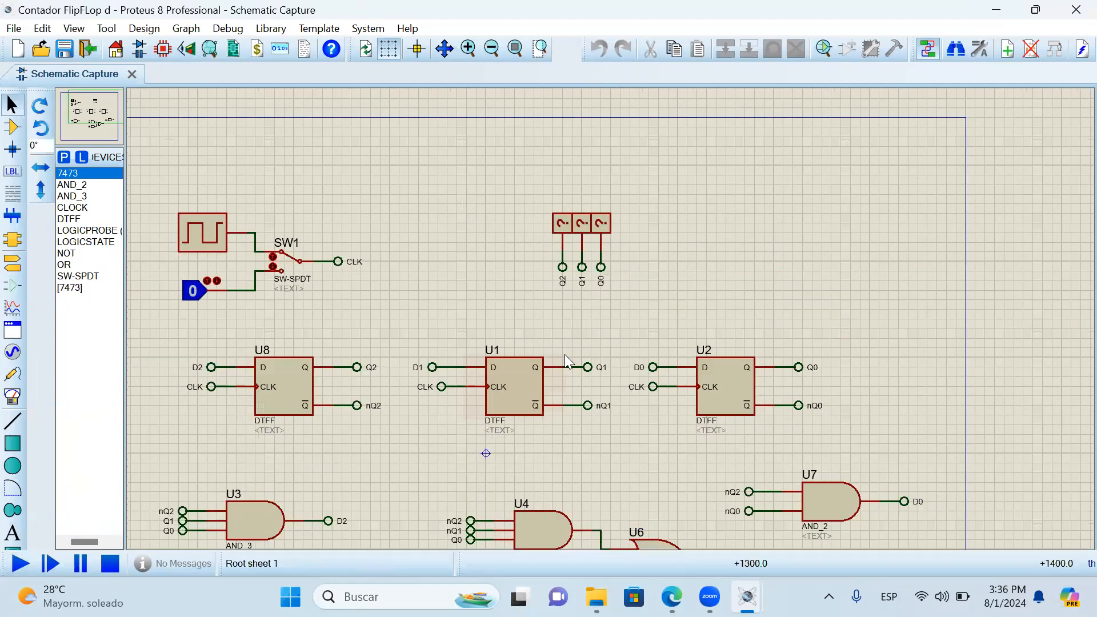
scroll(304, 424, up, 1)
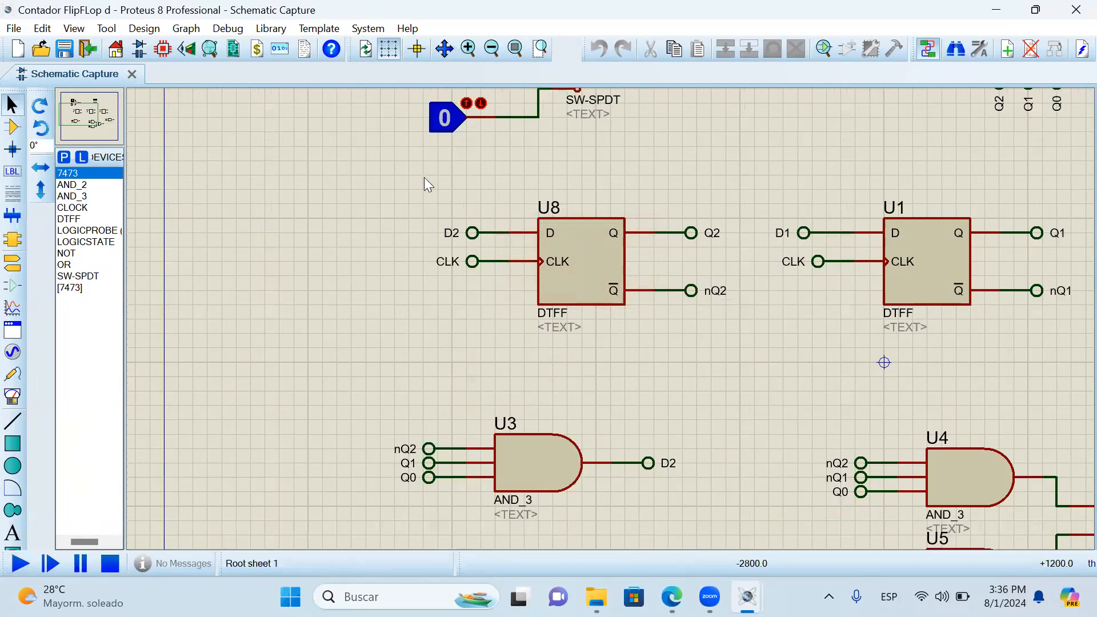
drag(423, 203, 768, 347)
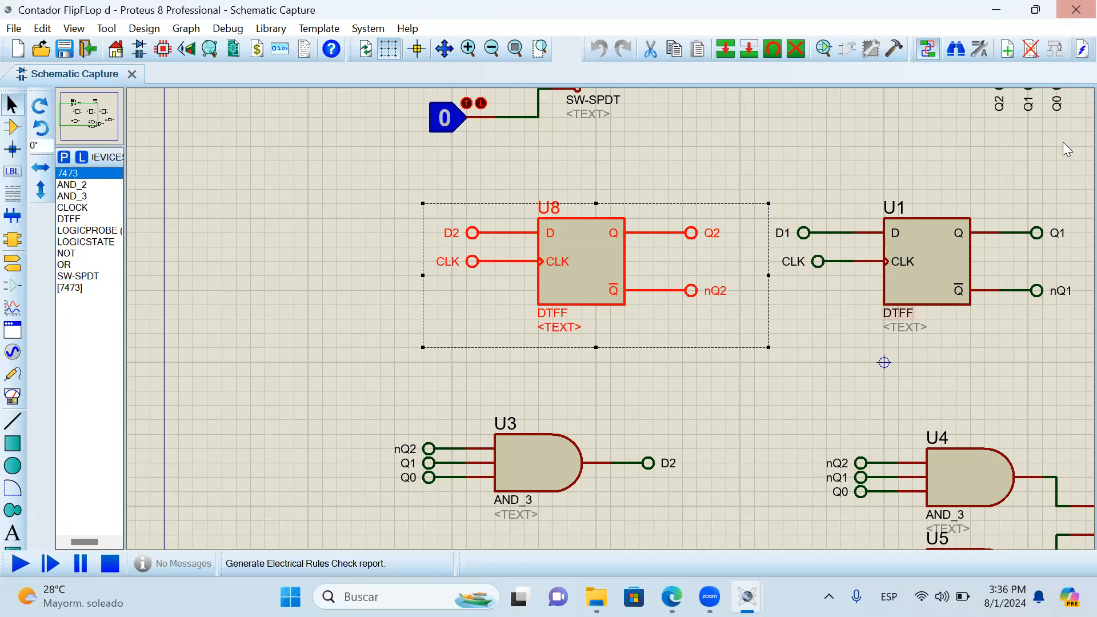
click(94, 113)
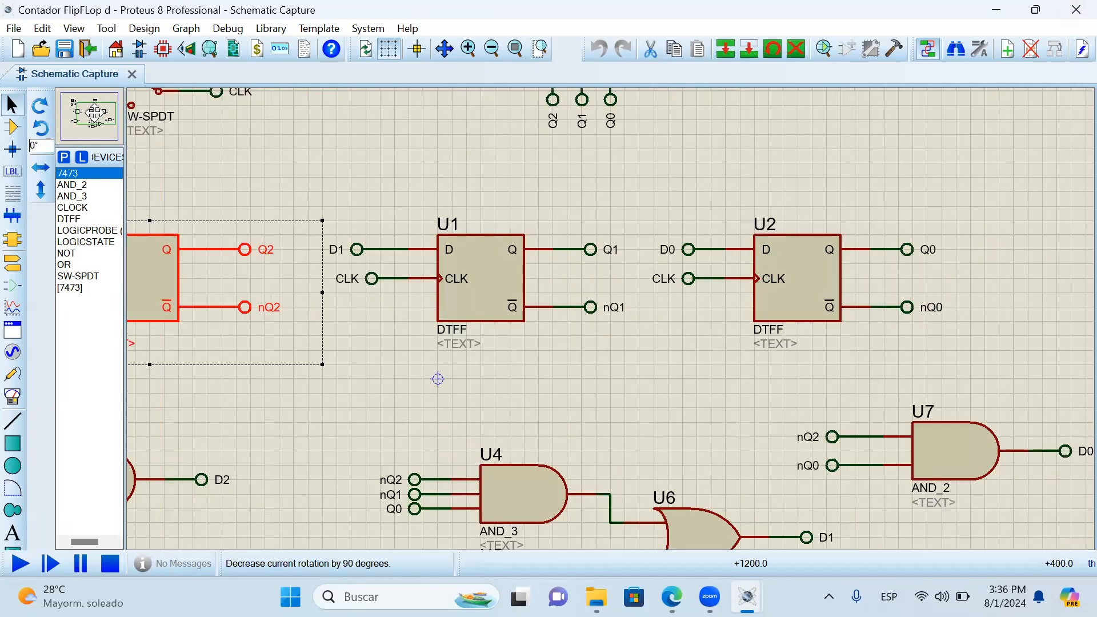
click(86, 111)
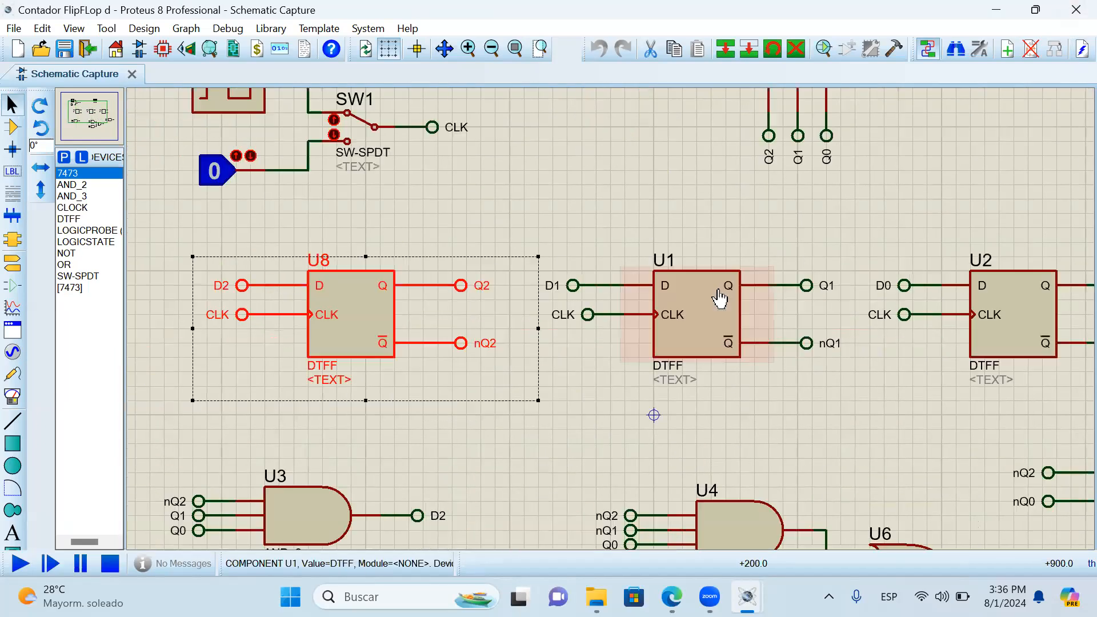
scroll(688, 304, down, 1)
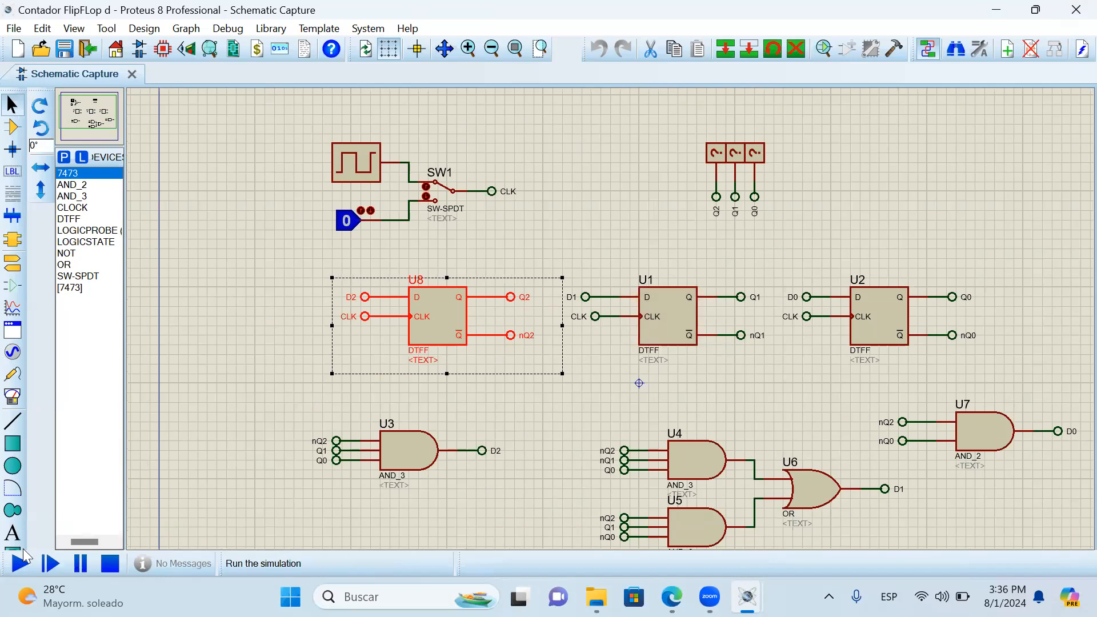
- Simulate the Contador FlipFlop d circuit, observe the Q2, Q1 and Q0 probes, highlight the gate logic below the flip-flops, and stop the run
click(20, 563)
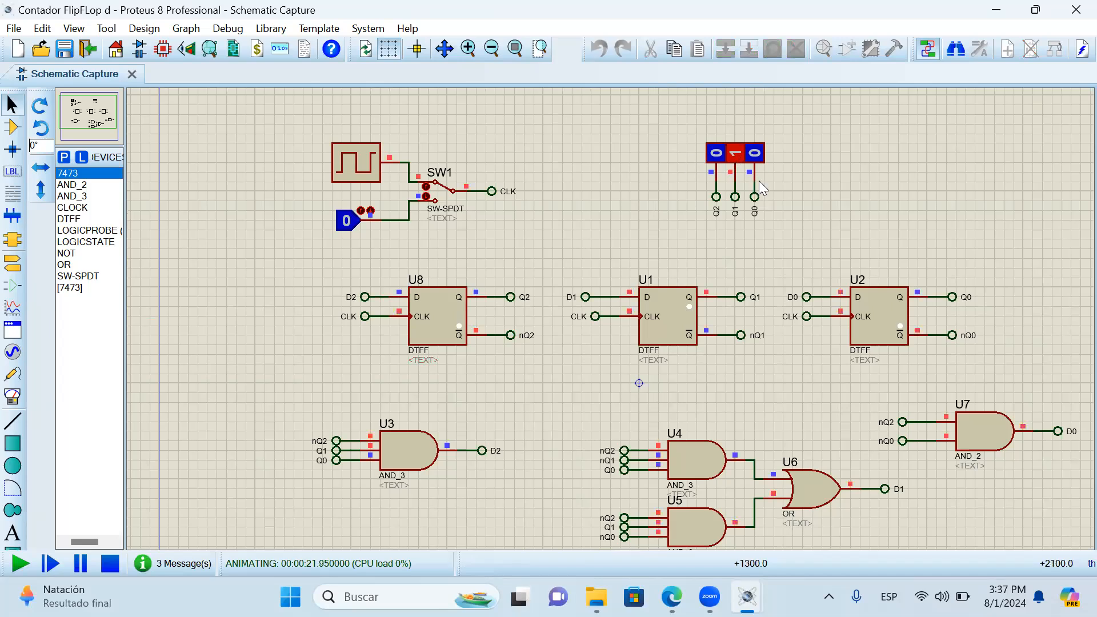
scroll(621, 382, down, 1)
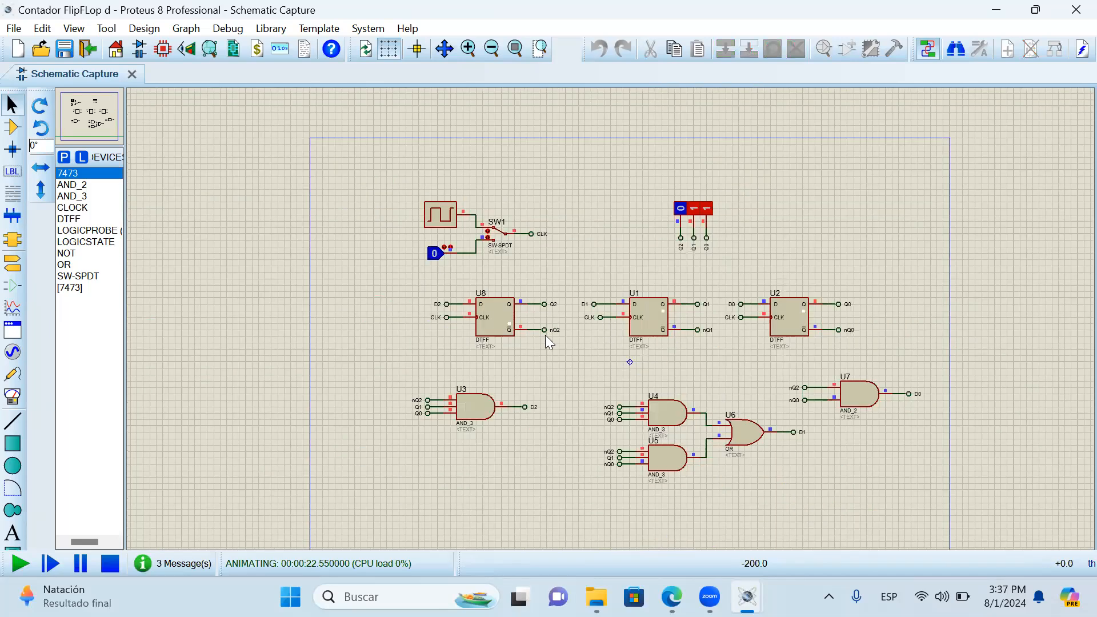
scroll(545, 335, up, 1)
drag(150, 137, 813, 230)
drag(140, 300, 1052, 443)
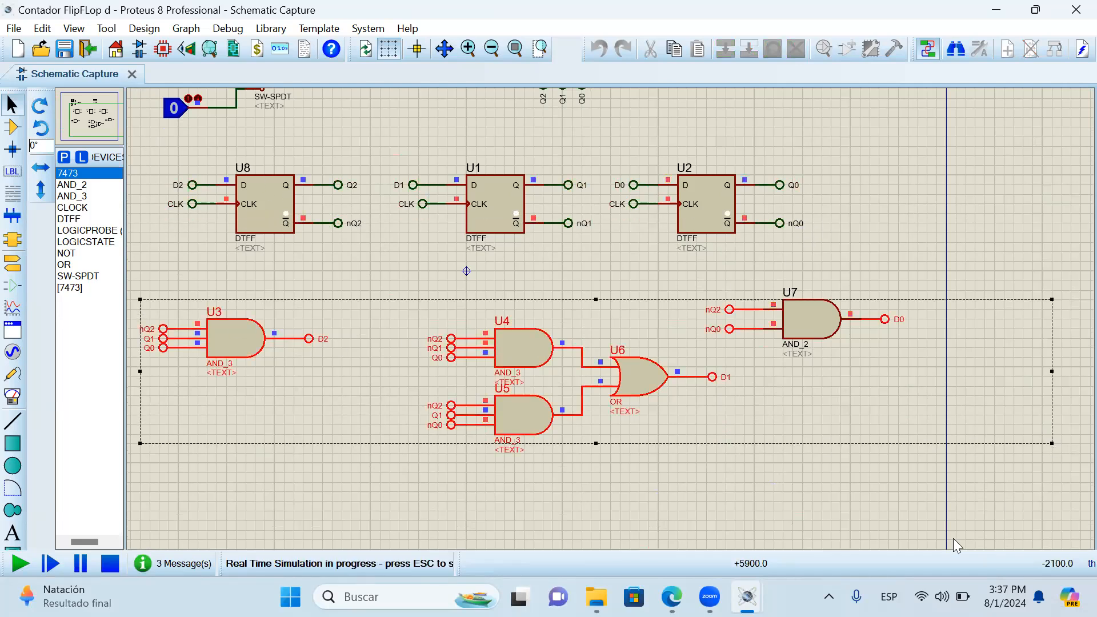
key(Escape)
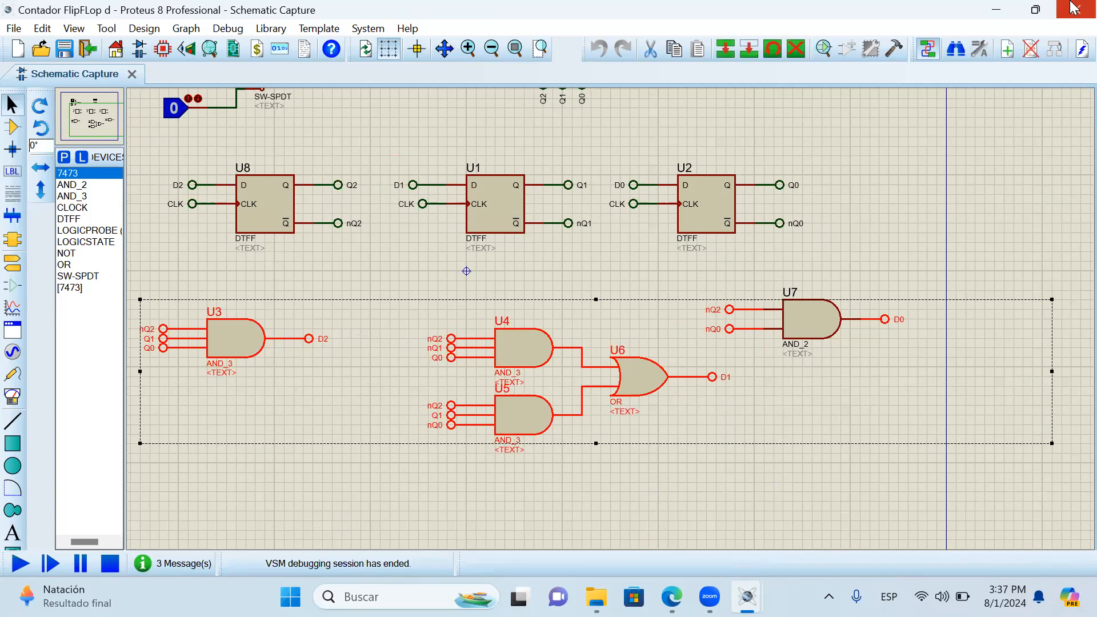
- Close the Contador FlipFlop d design and, after viewing its circuit, the Contador Síncrono_1 design
click(1074, 7)
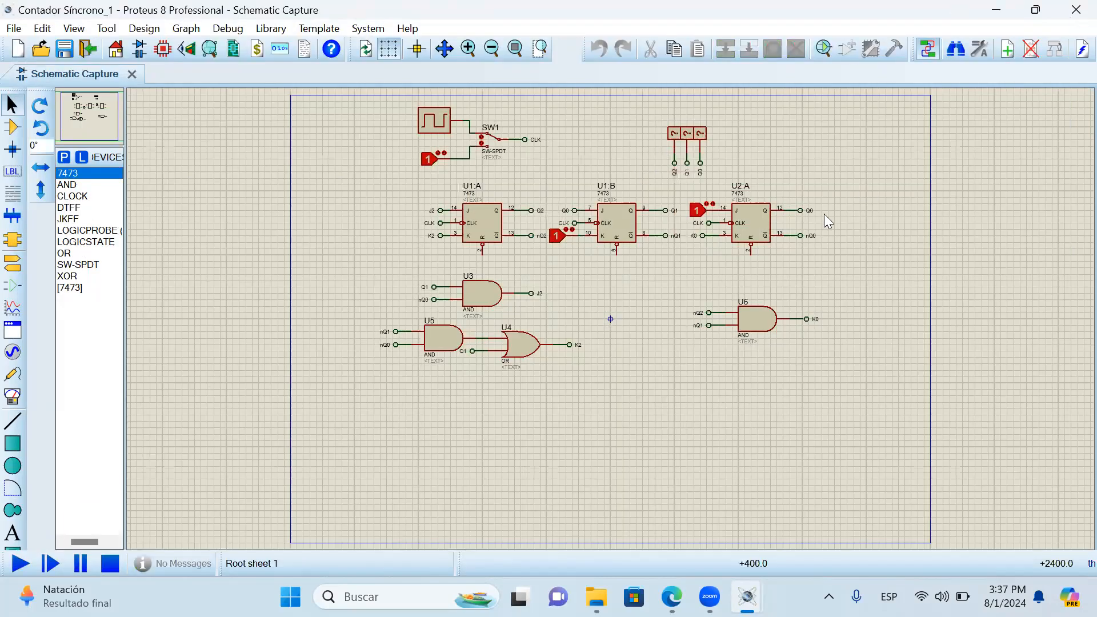
scroll(583, 111, up, 1)
scroll(616, 407, down, 1)
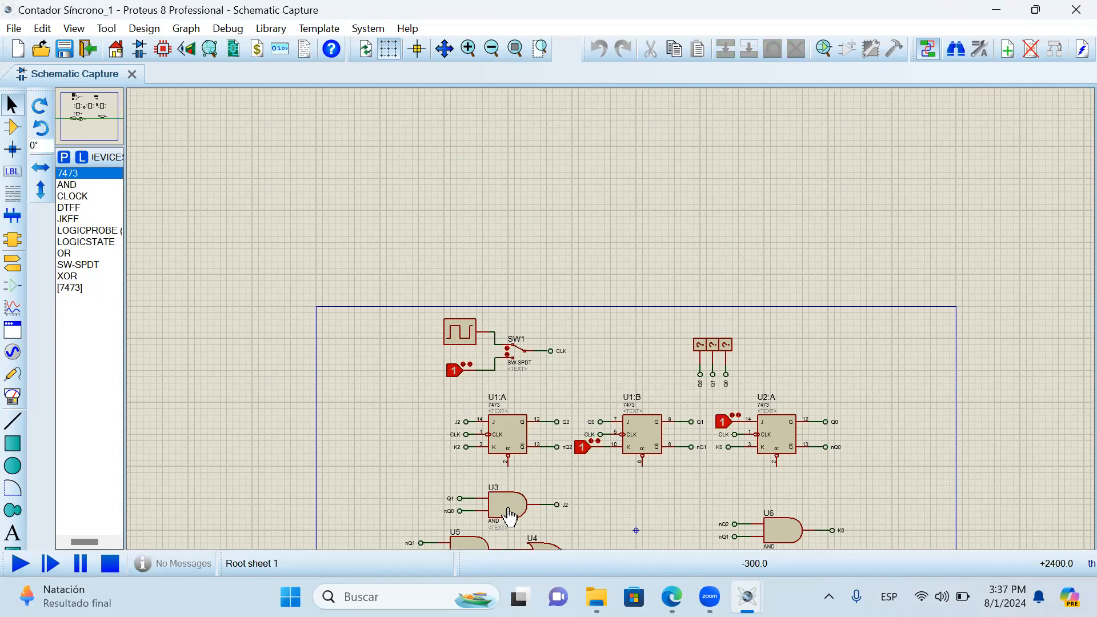
click(1074, 8)
click(562, 310)
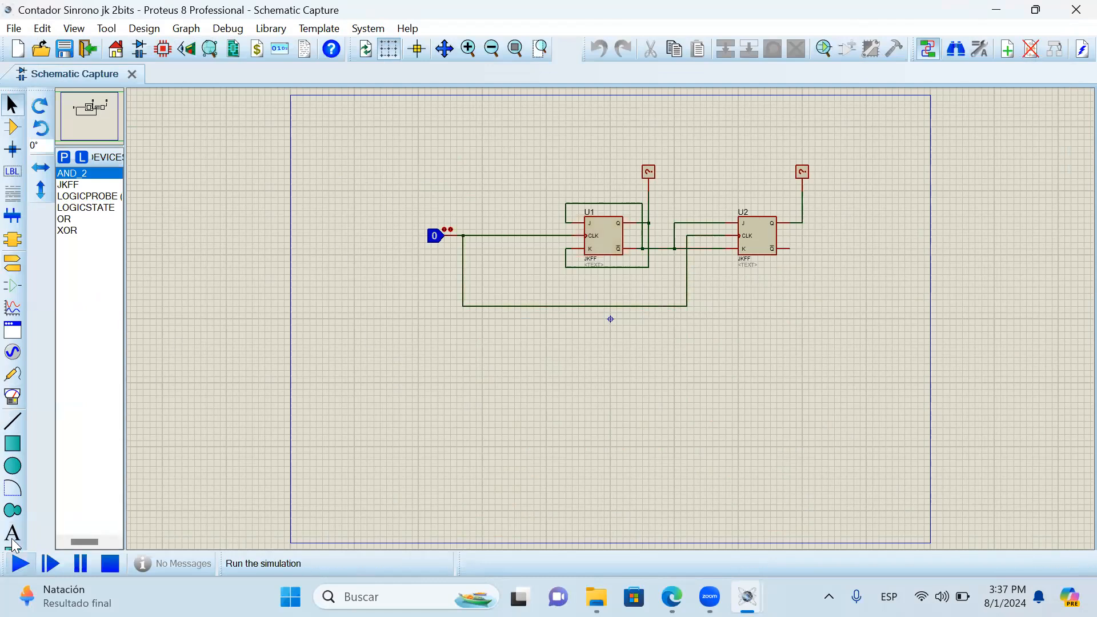
- Run the Contador Sinrono jk 2bits simulation and point out the logic state input that feeds the CLK of both JK flip-flops
click(20, 563)
click(105, 118)
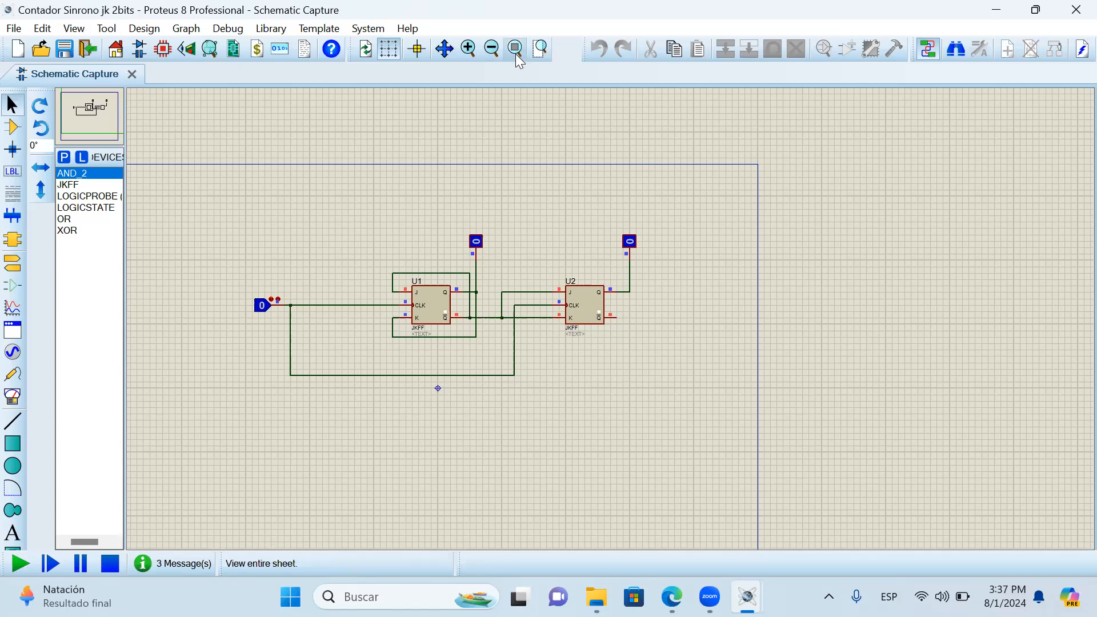
click(540, 48)
drag(207, 204, 674, 416)
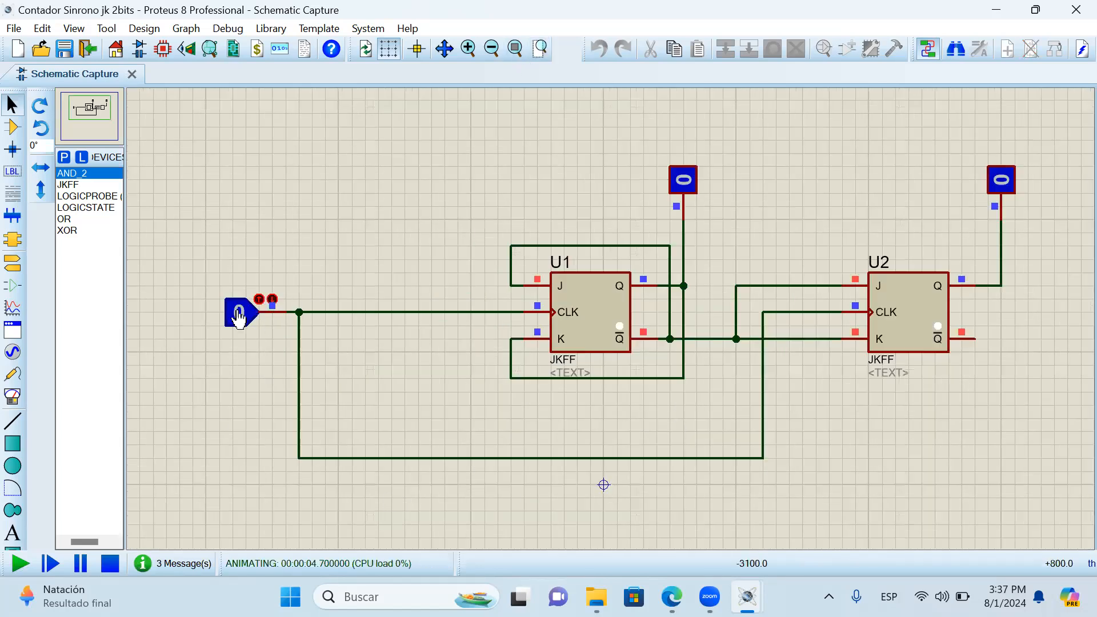
drag(207, 285, 339, 338)
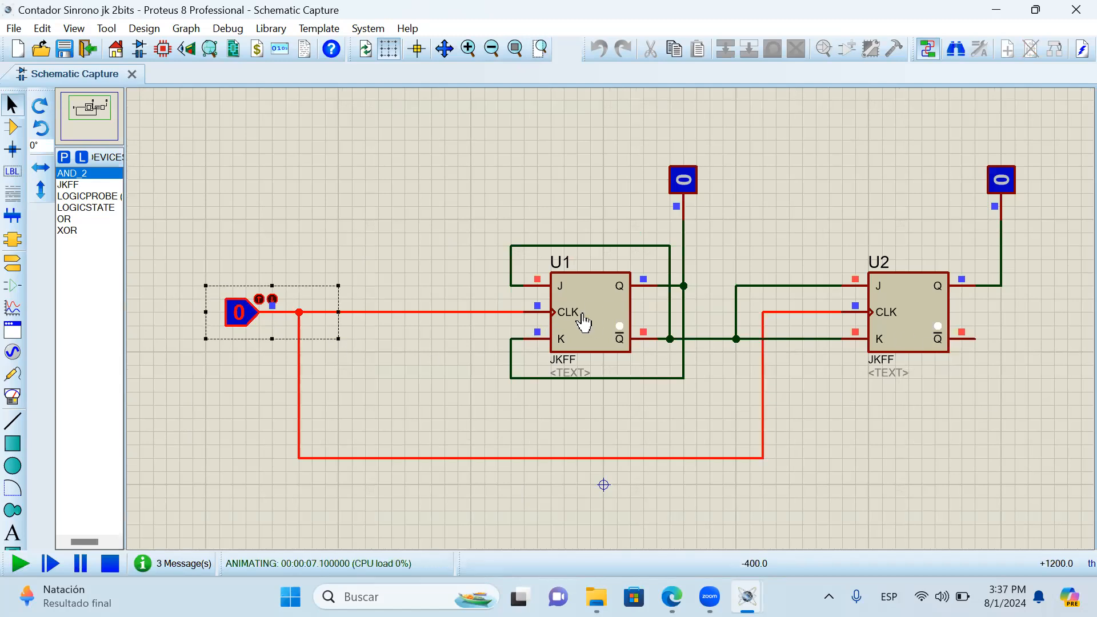
click(904, 426)
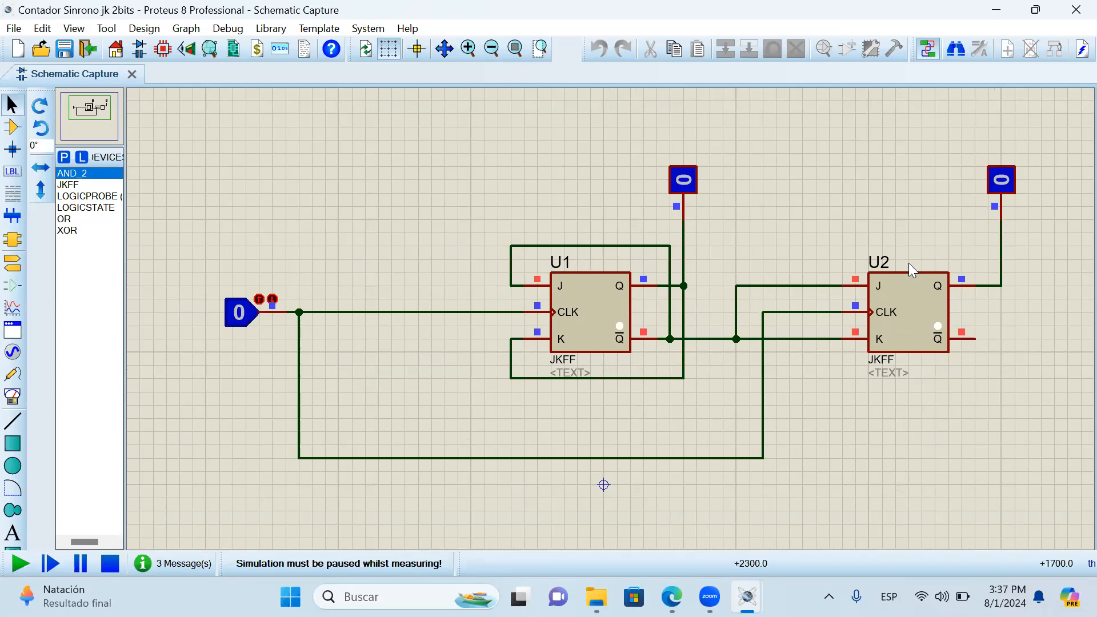
- Toggle the clock logic state repeatedly between 0 and 1 to step the two-bit JK counter through its sequence
click(250, 319)
click(251, 319)
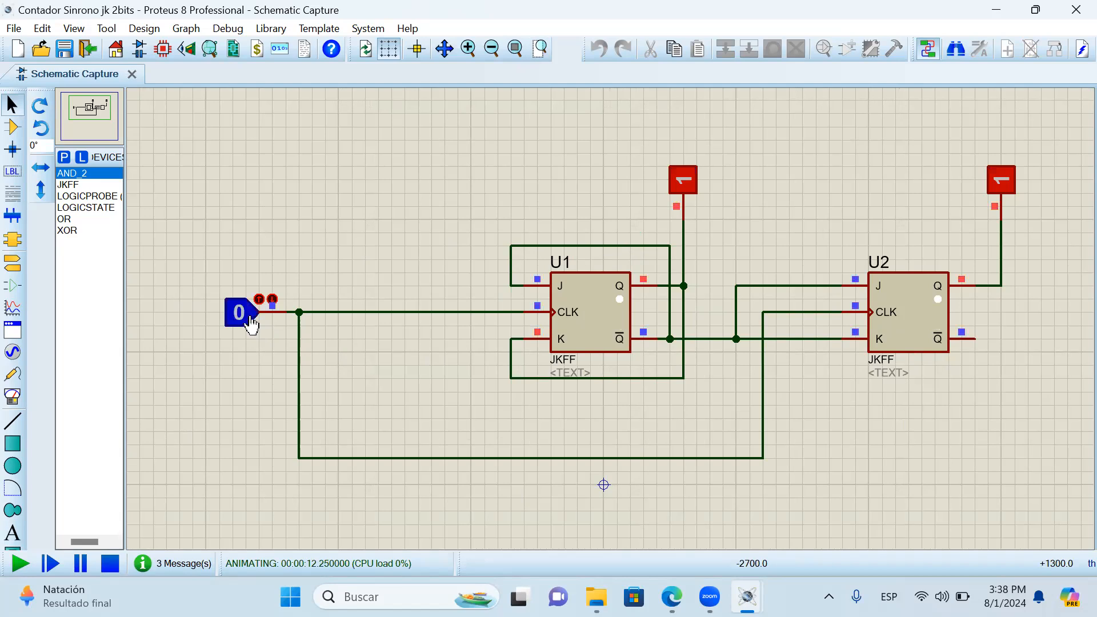
click(250, 318)
click(250, 319)
click(250, 319)
click(250, 318)
click(250, 319)
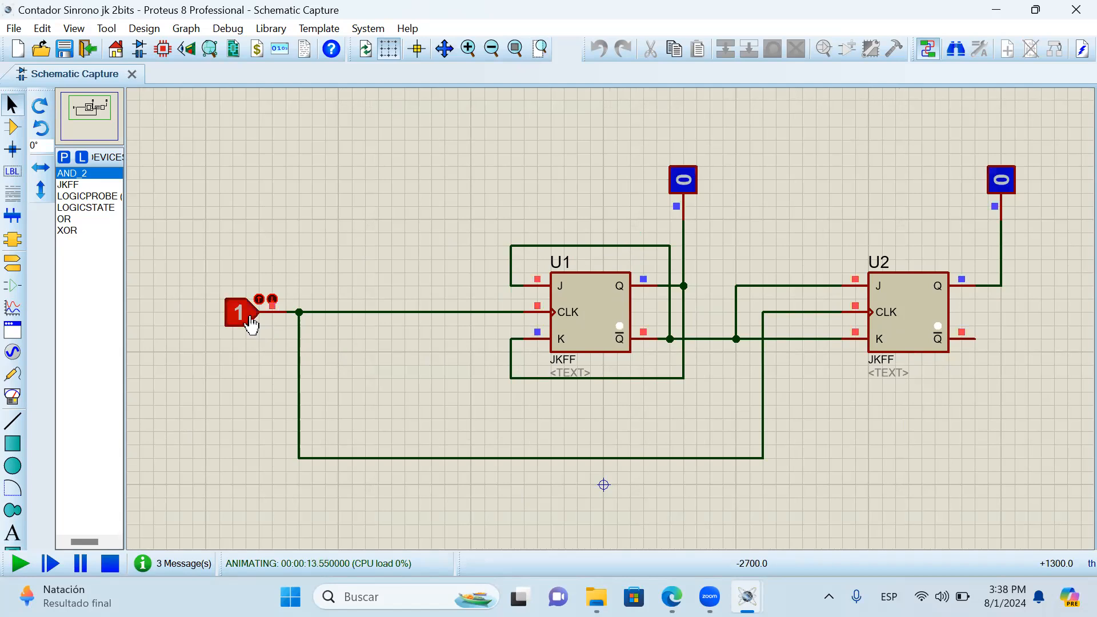
click(250, 319)
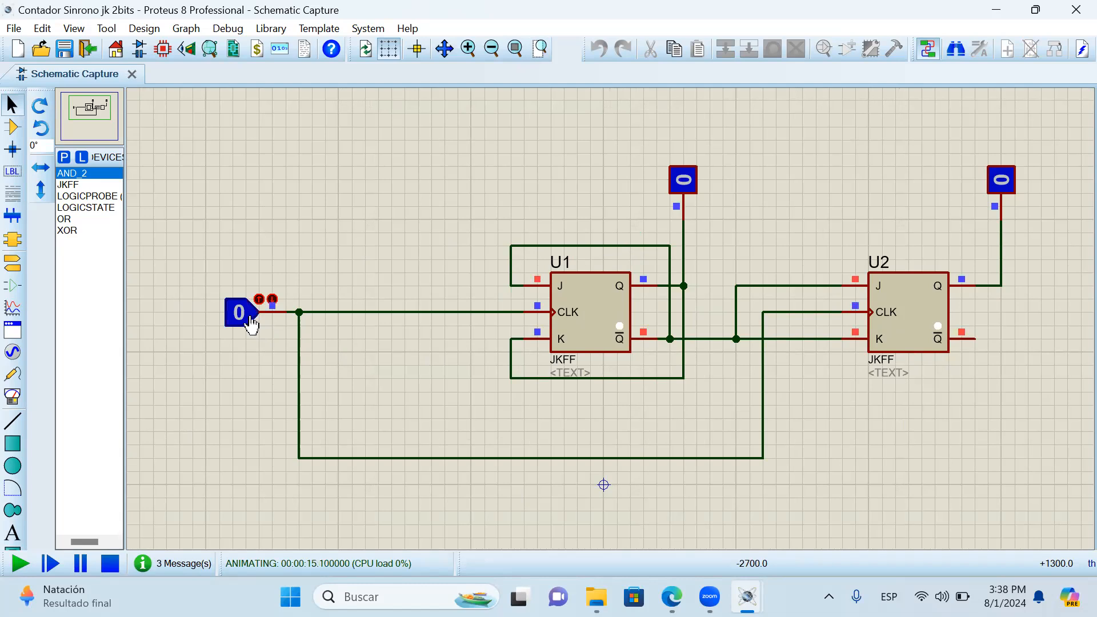
click(251, 319)
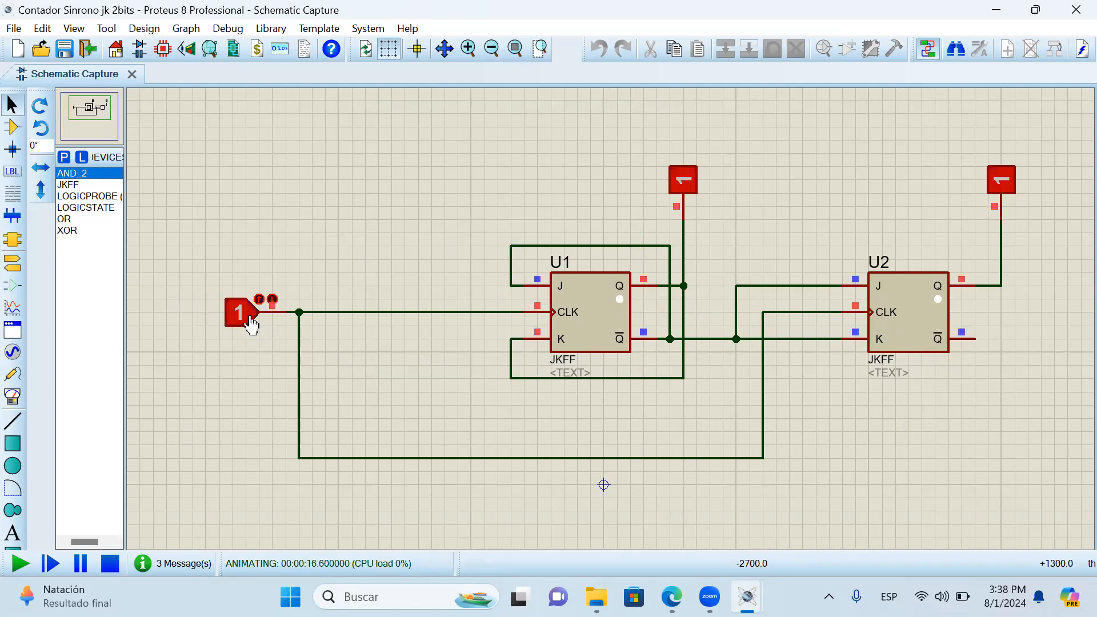
- Point out the two output probes and pulse the clock logic state further to advance the two-bit counter to its remaining states
drag(617, 100, 1040, 240)
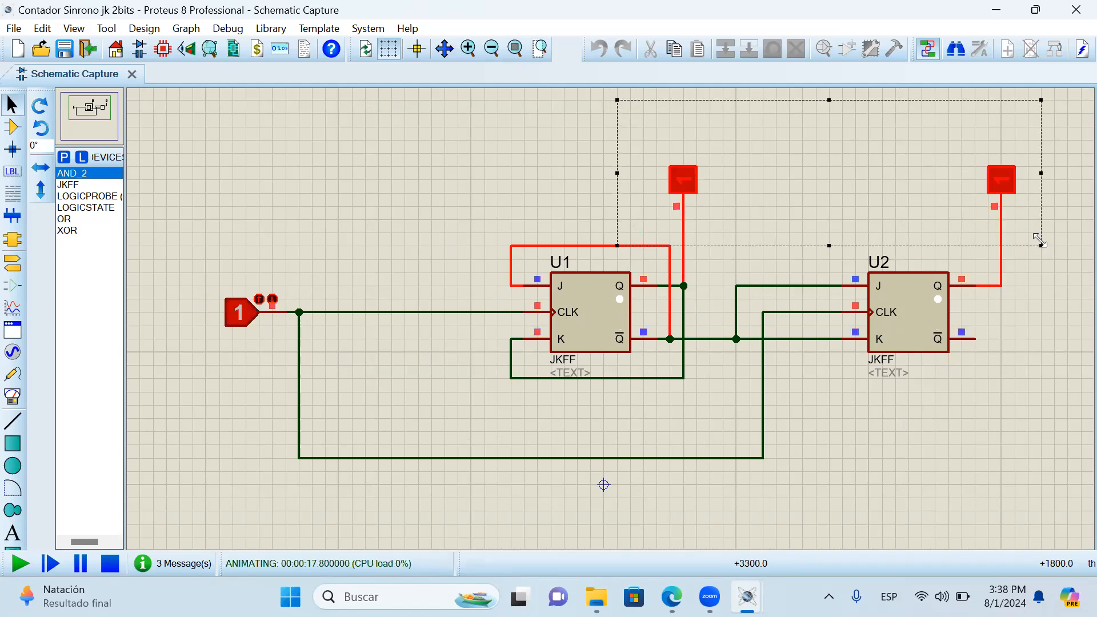
click(244, 326)
click(244, 326)
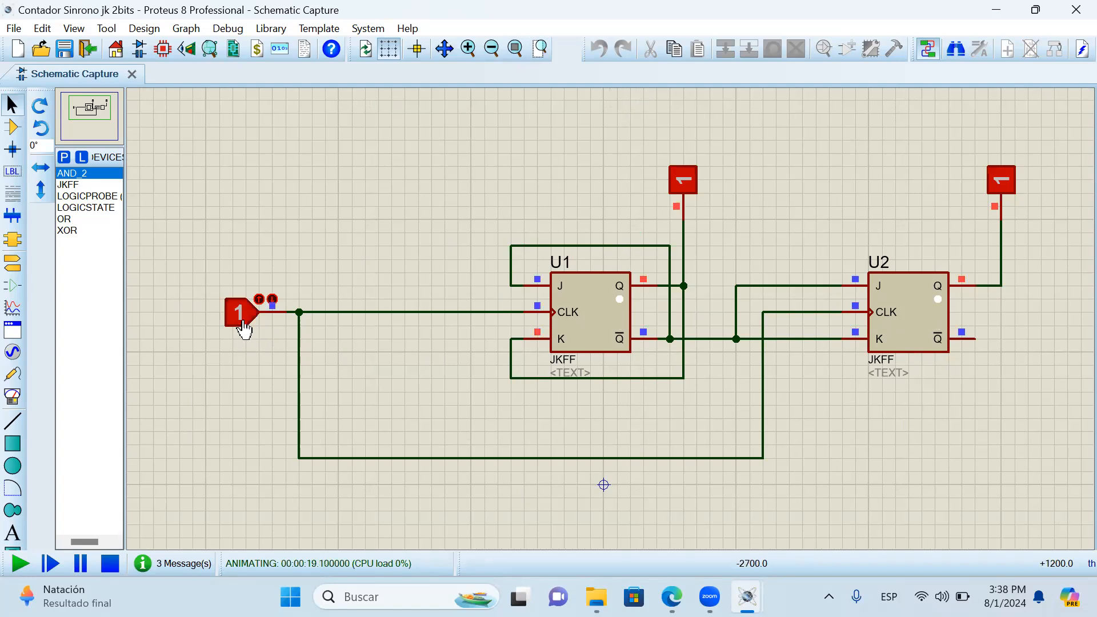
scroll(1072, 255, right, 1)
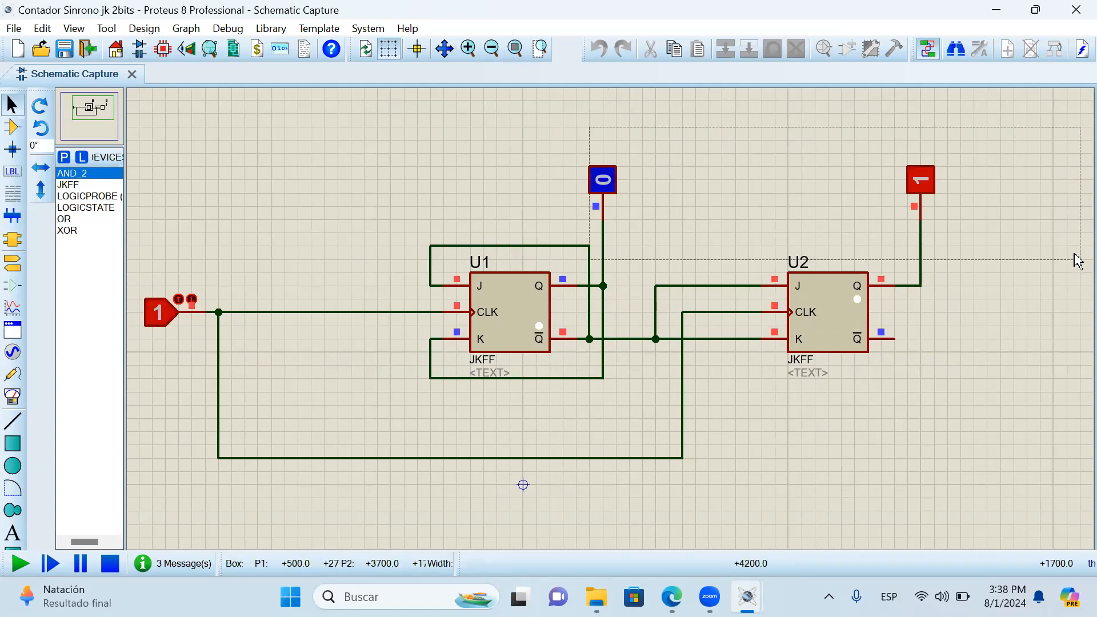
click(155, 326)
click(154, 326)
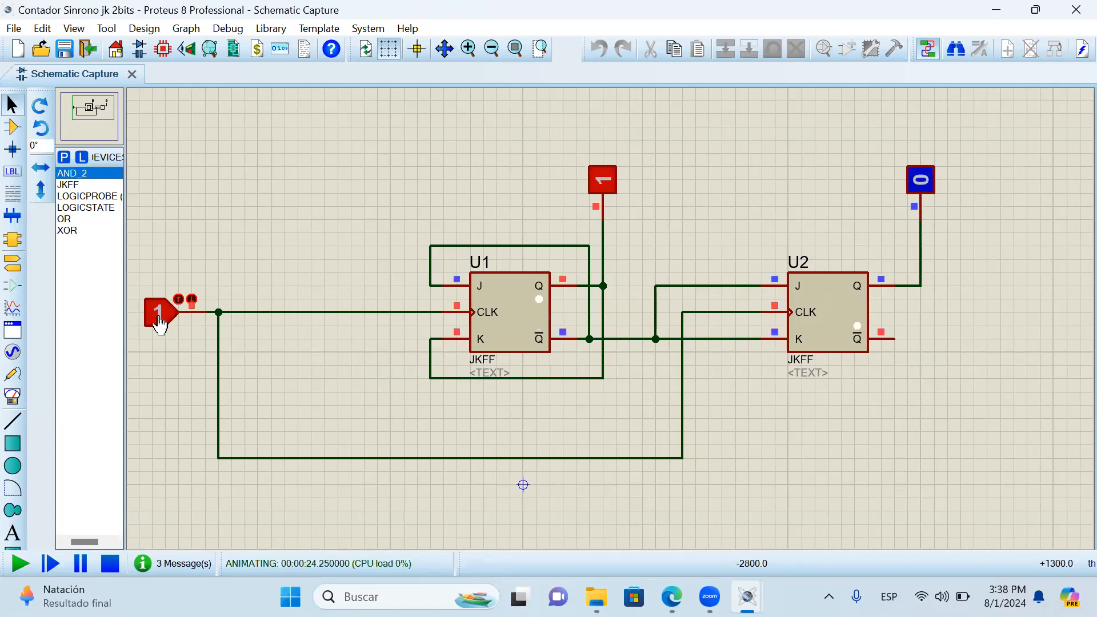
click(159, 325)
click(159, 325)
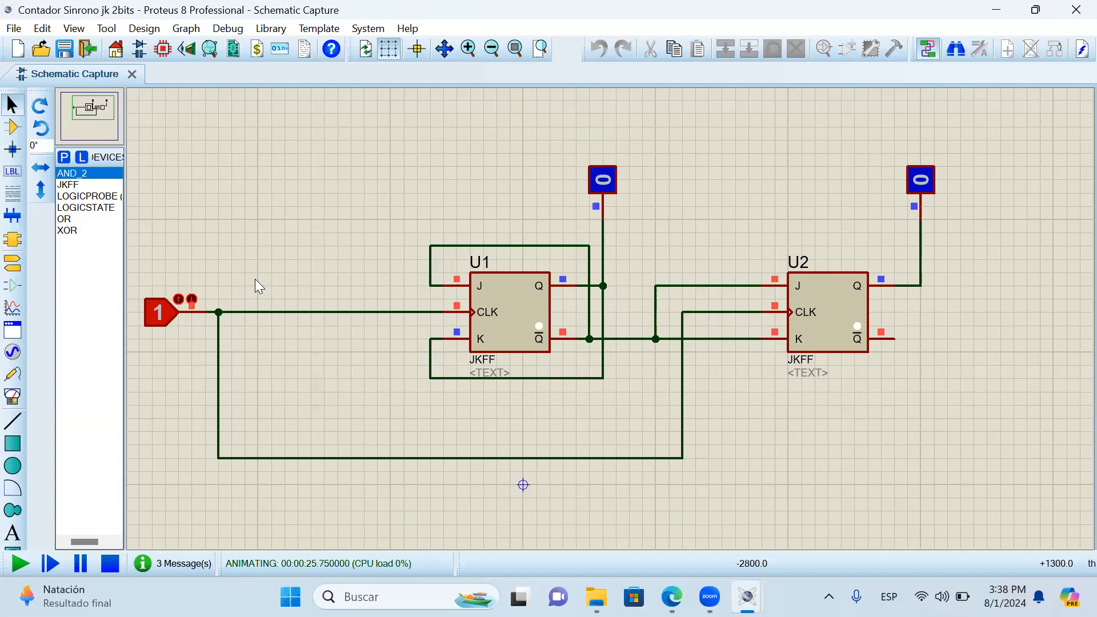
- Close the Contador Sinrono jk 2bits design while its simulation is running
scroll(587, 208, down, 1)
click(1076, 10)
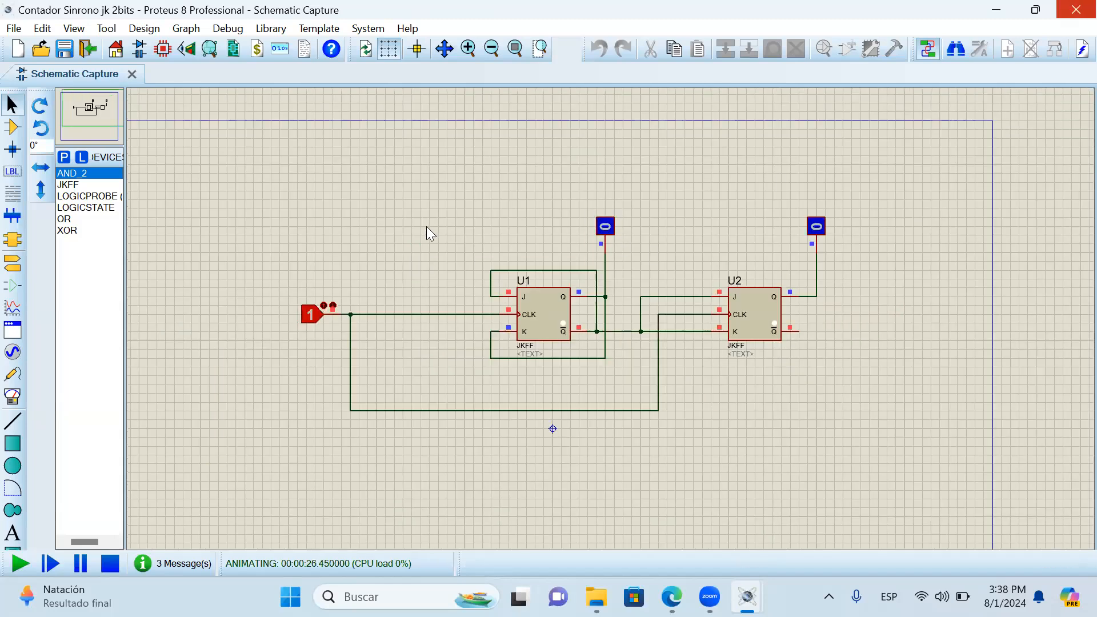
click(526, 308)
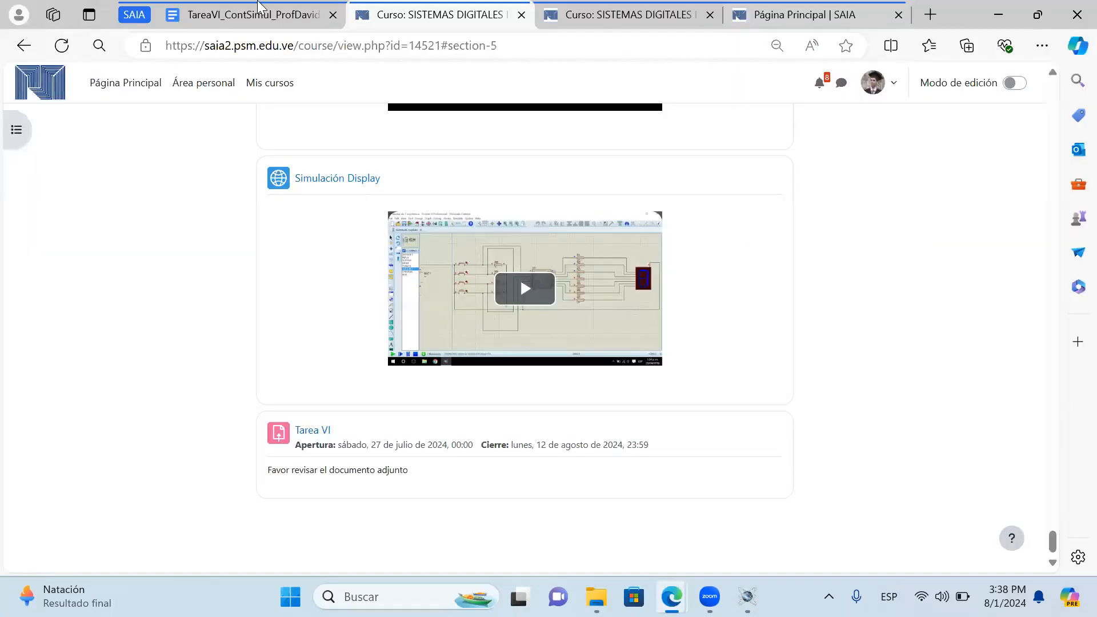
- Bring up the Tarea VI assignment document in Google Docs and go from its instructions to the Tarea V Circuitos Secuenciales heading
key(ctrl+shift+Tab)
scroll(437, 419, up, 10)
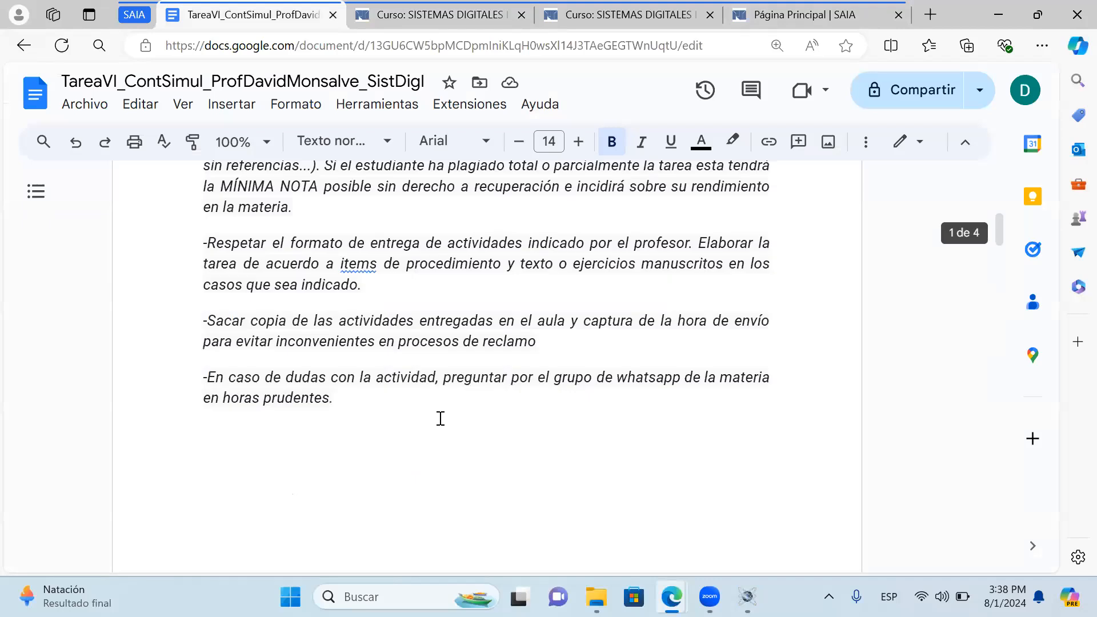
scroll(459, 419, up, 7)
scroll(435, 339, down, 15)
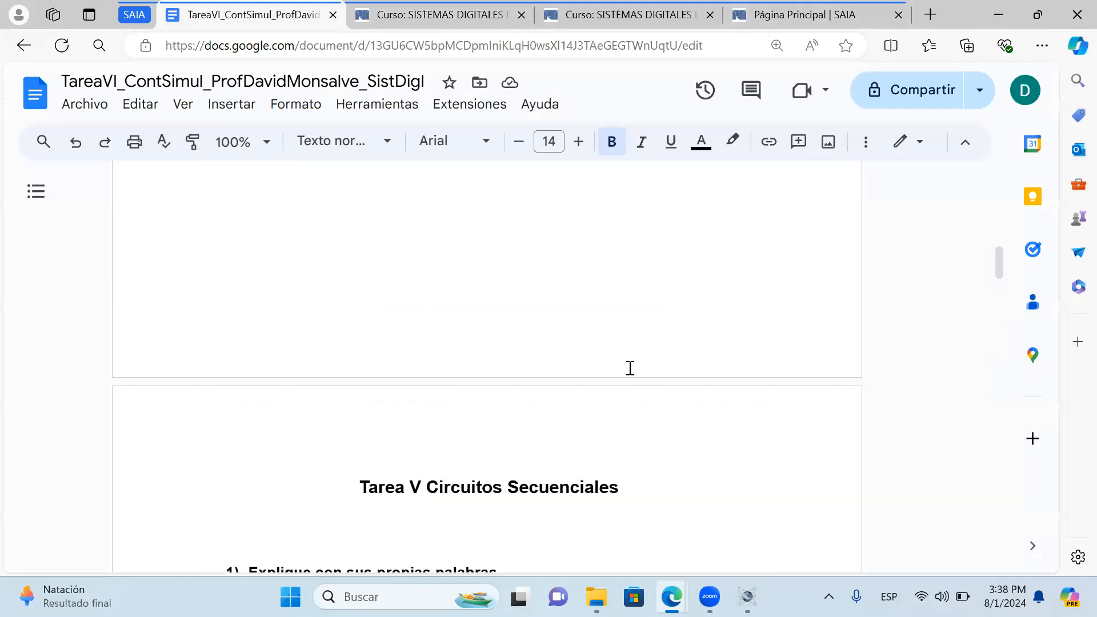
- Go through question 1 under Tarea V Circuitos Secuenciales, highlighting part A's wording on asynchronous versus synchronous counters
scroll(469, 356, down, 2)
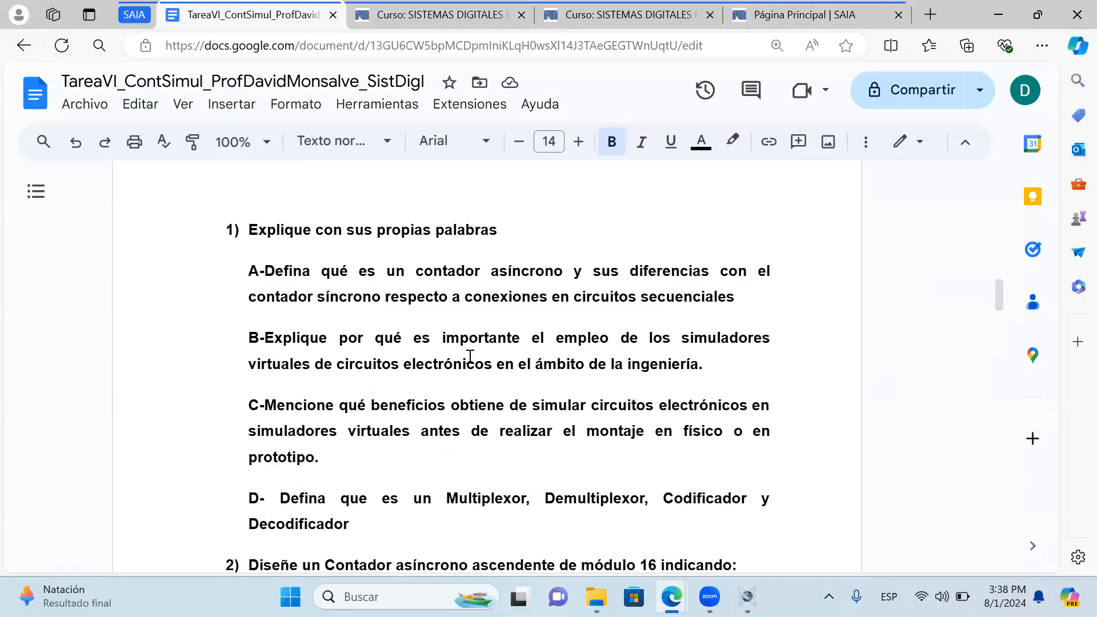
click(248, 229)
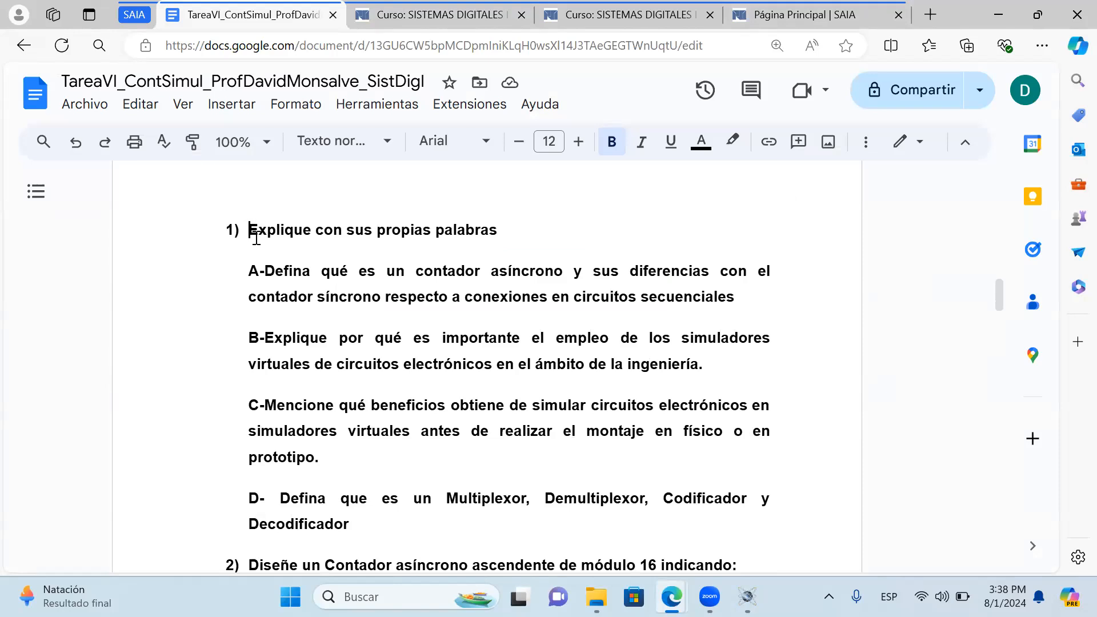
triple_click(636, 234)
scroll(528, 295, down, 2)
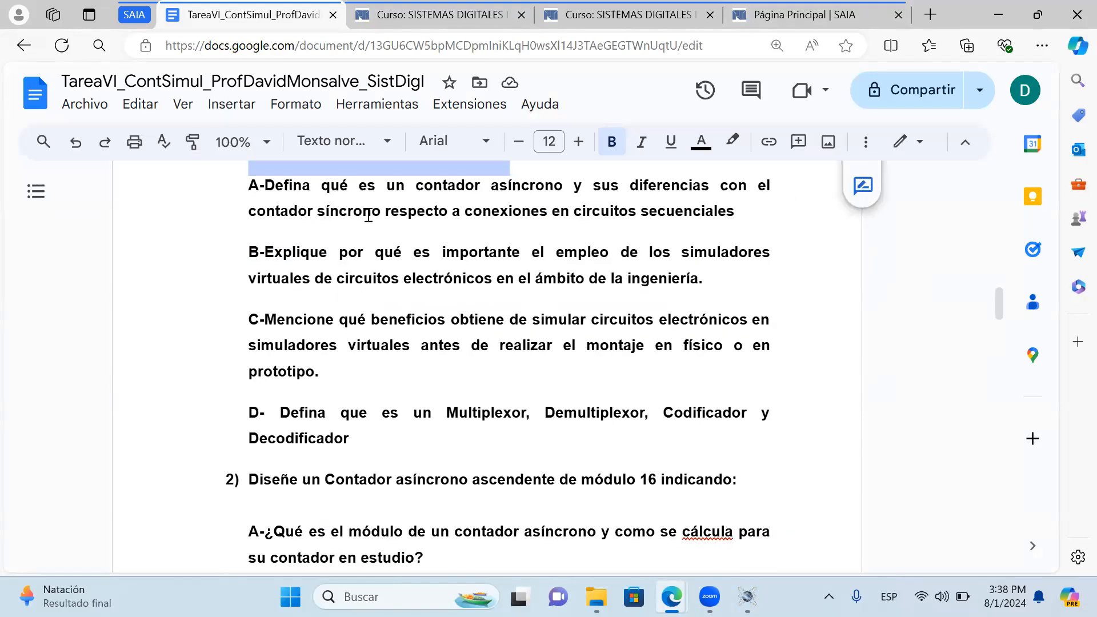
drag(424, 185, 615, 191)
scroll(729, 277, up, 4)
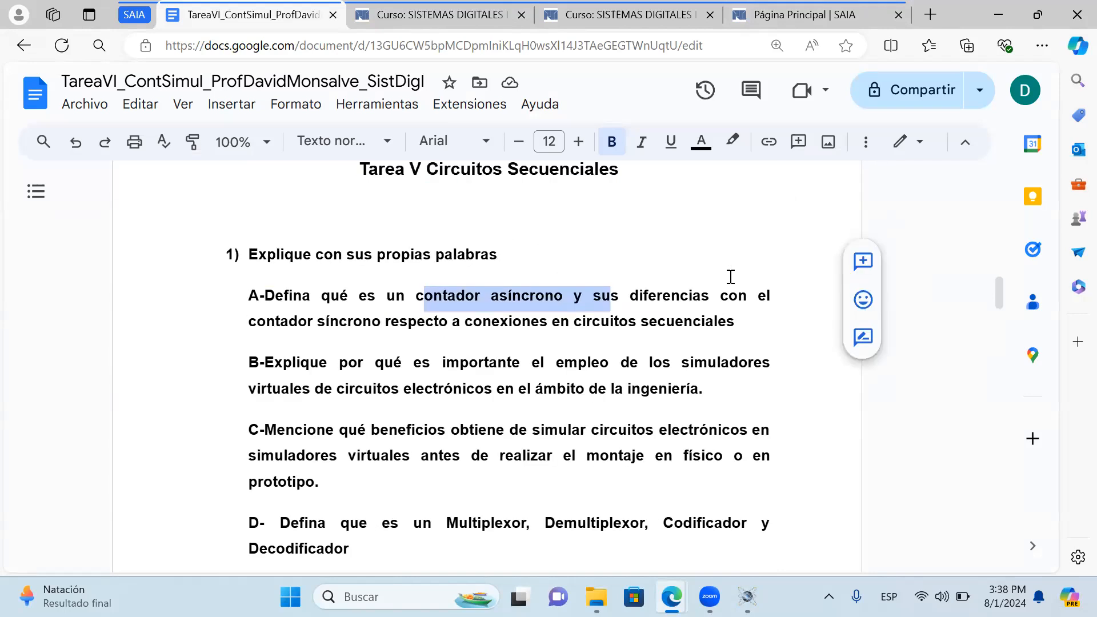
drag(742, 385, 259, 378)
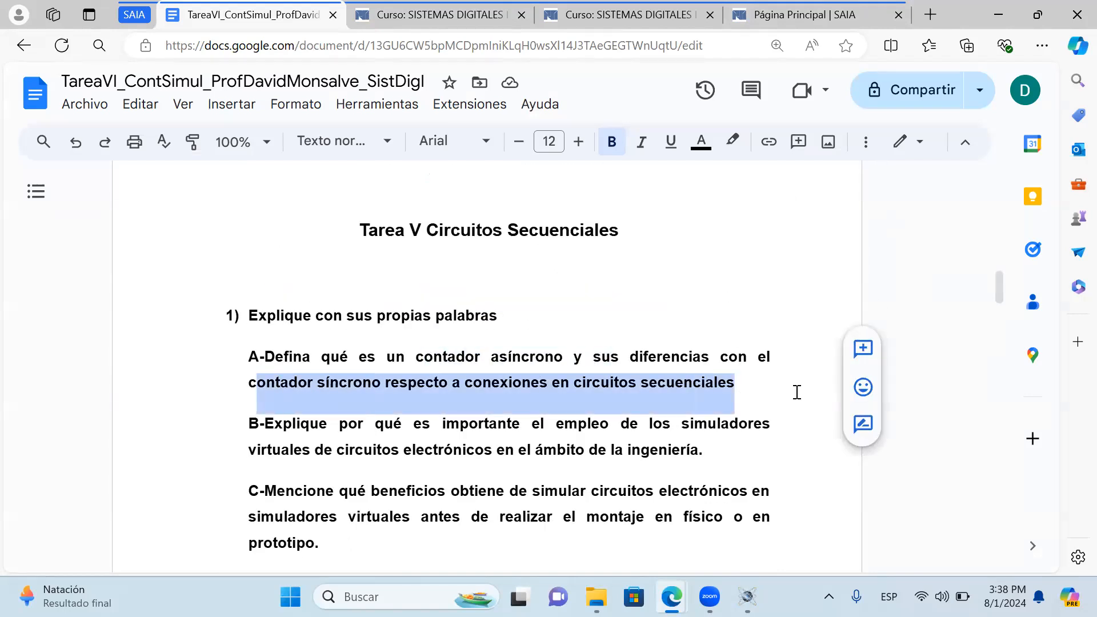
- Add the lines "SÍNCRONO: CLOCK COMÚN" and "ASÍNCRONO:" between the question 1 heading and part A
click(744, 313)
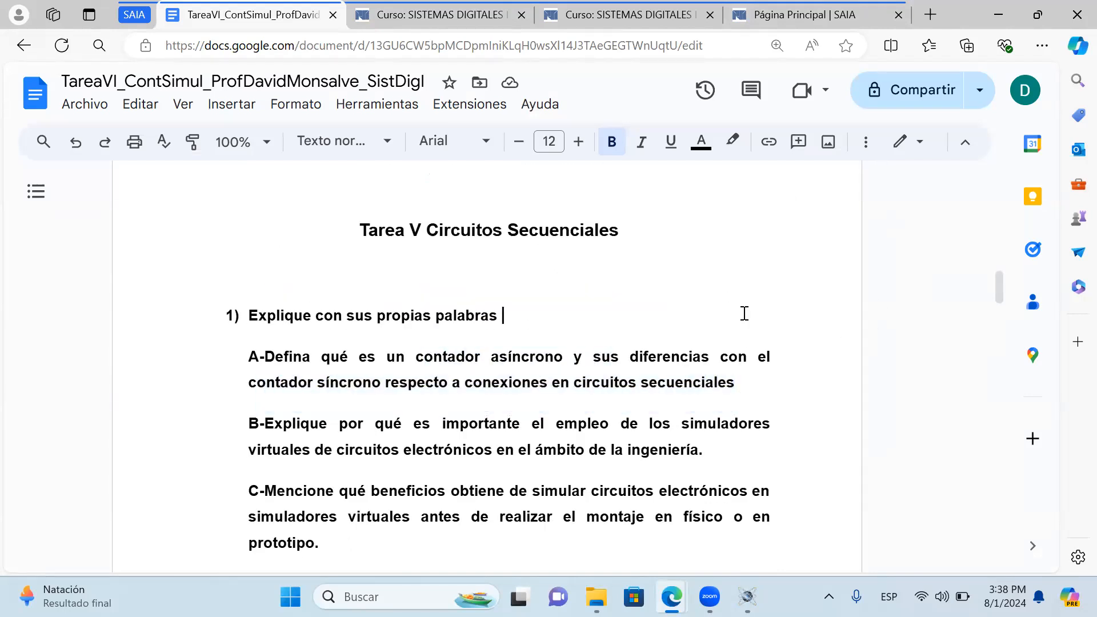
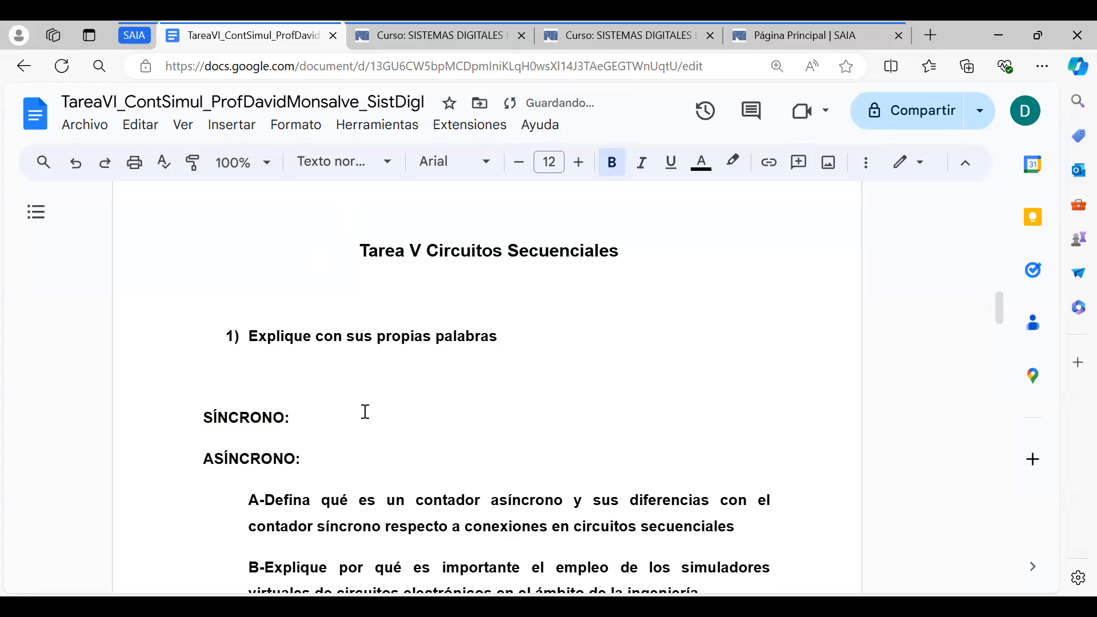
text(CLOCK COMÚN)
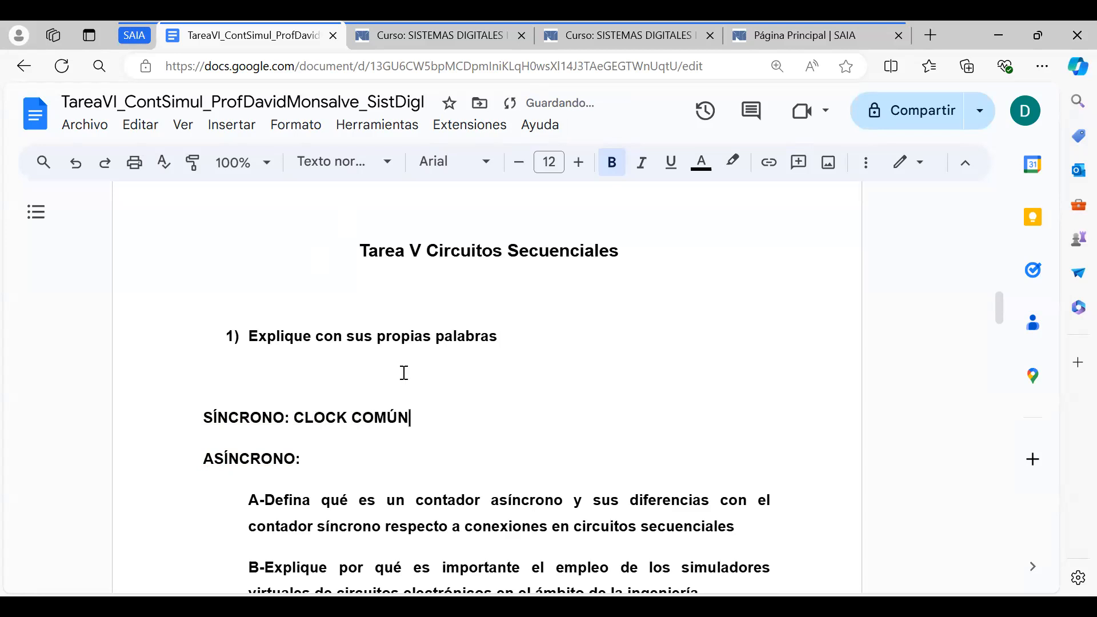
double_click(550, 316)
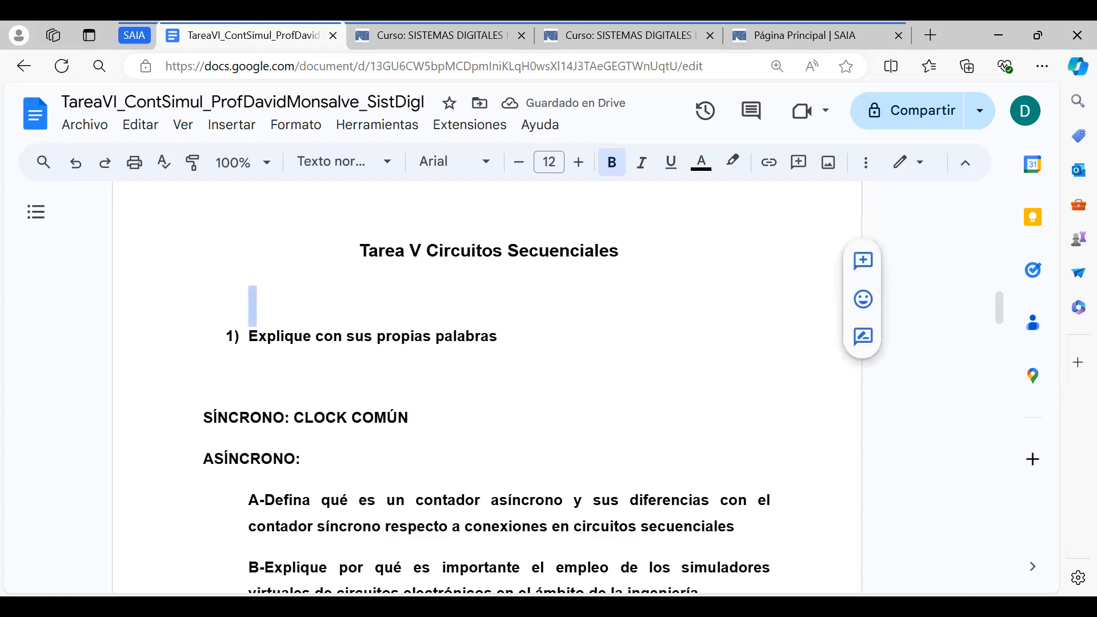
key(alt+Tab)
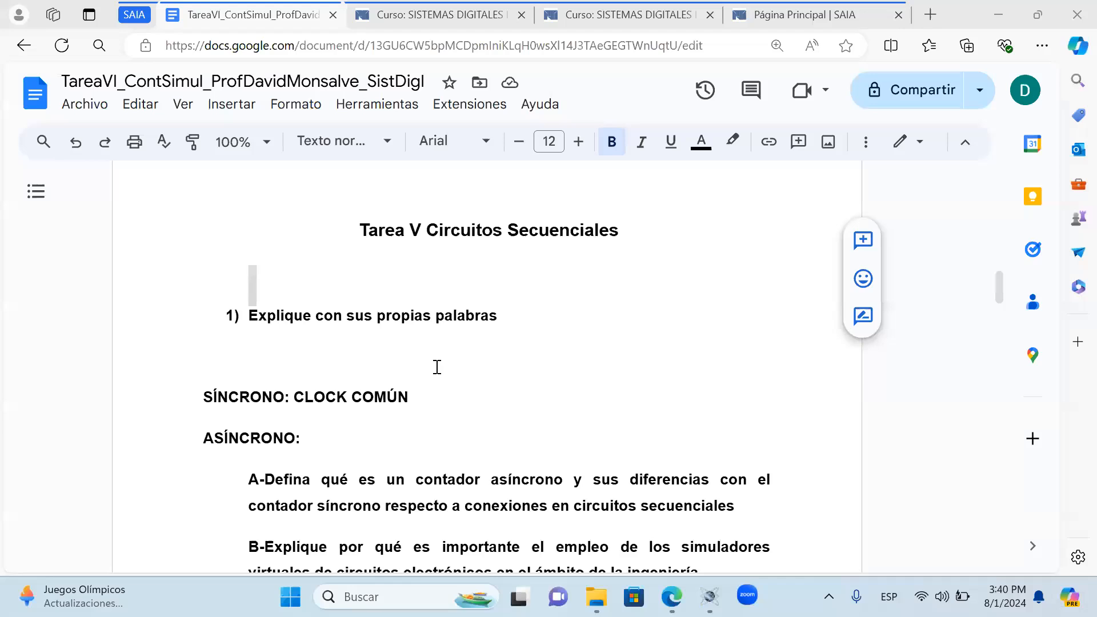
- Highlight the SÍNCRONO and ASÍNCRONO notes above part A of question 1
scroll(471, 297, down, 3)
click(472, 298)
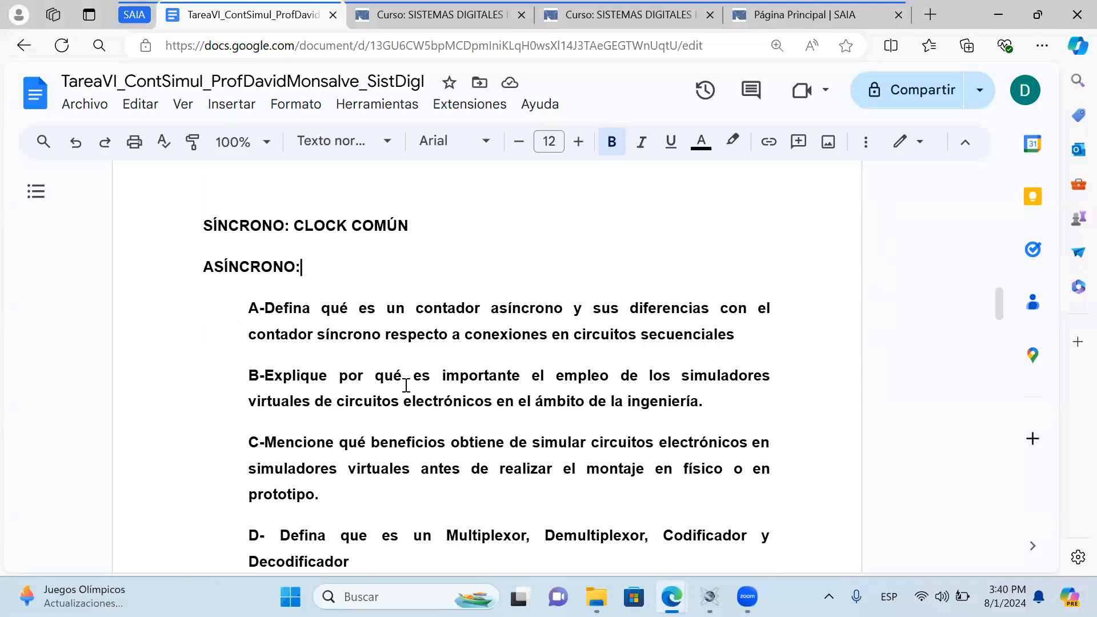
drag(422, 294, 196, 197)
click(453, 335)
- Switch to the Contador 3 bits design in Proteus and show its clock source together with the three 7473 flip-flops
mouse_move(709, 597)
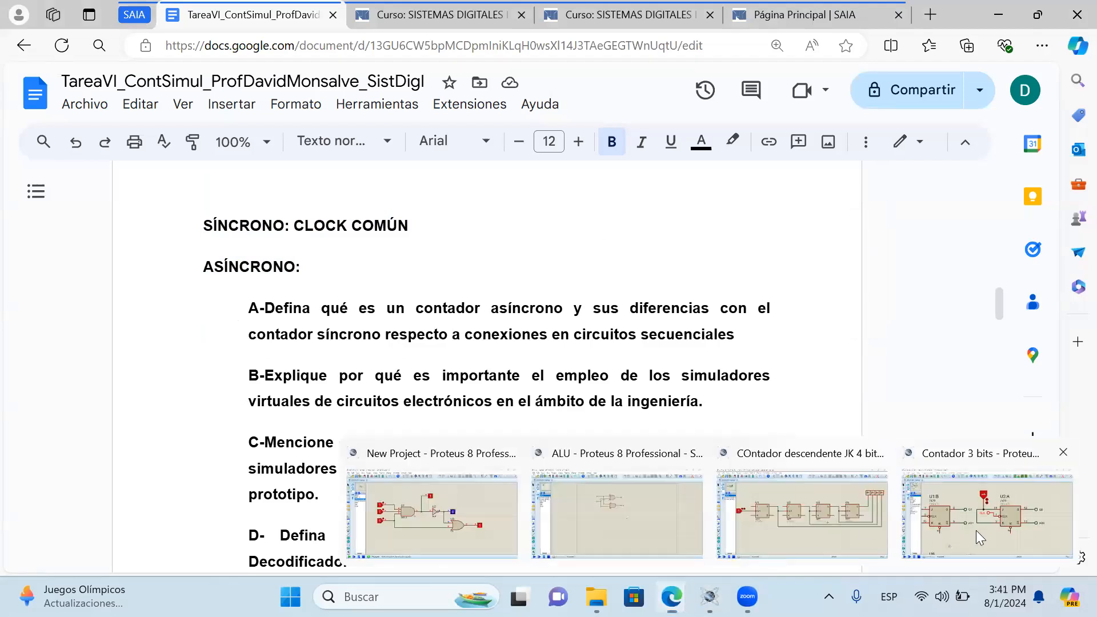
click(976, 530)
double_click(573, 285)
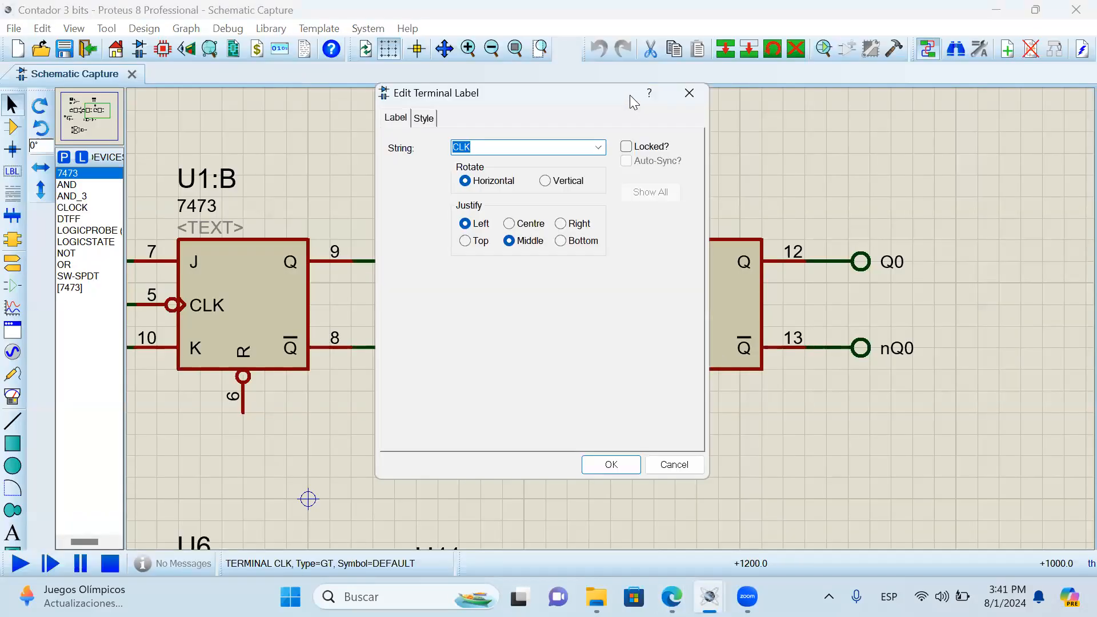
click(689, 93)
key(F7)
click(91, 113)
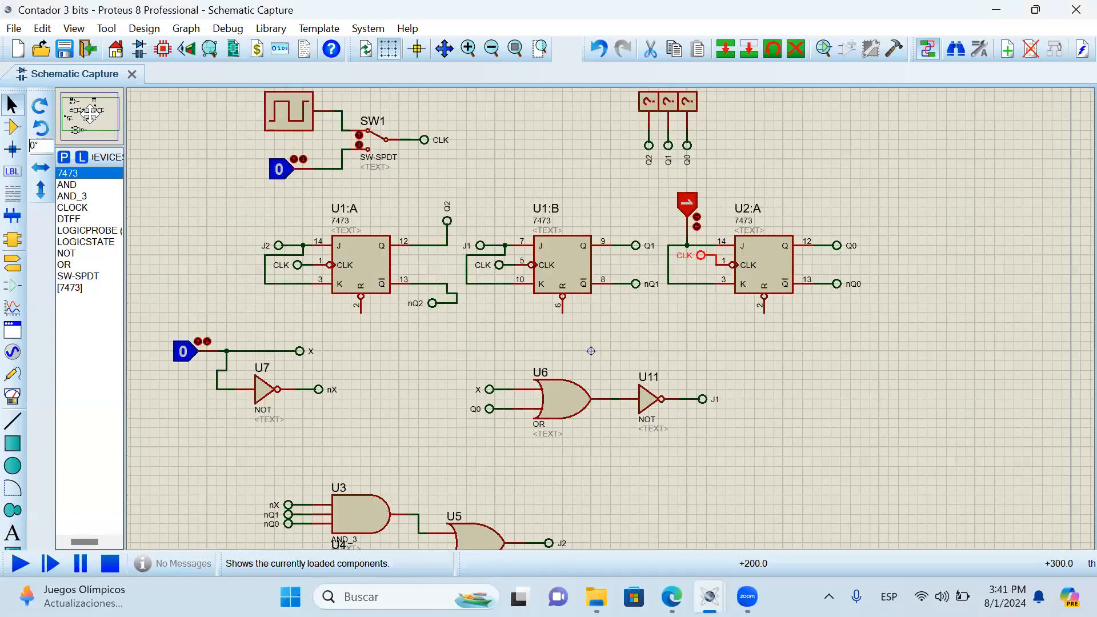
click(91, 110)
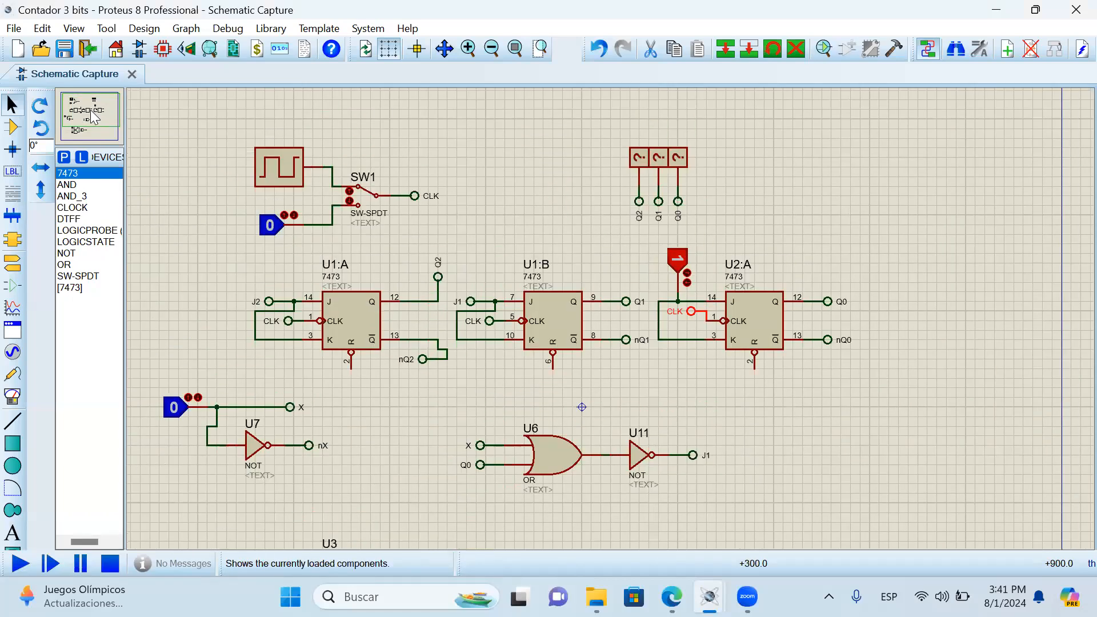
click(269, 254)
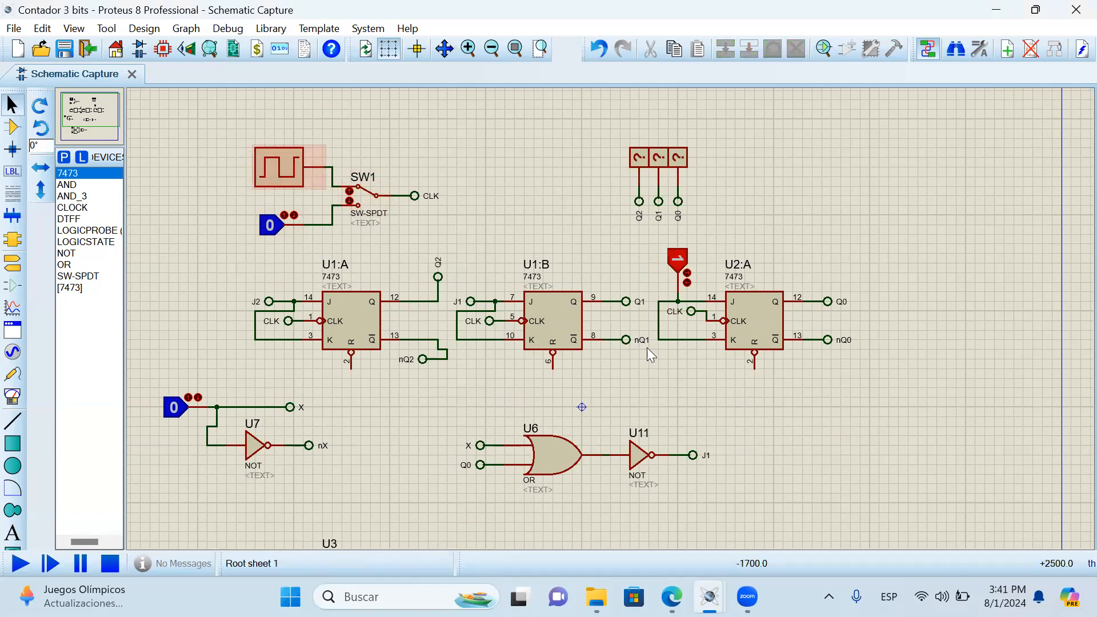
- Examine flip-flops U1:A and U1:B up close and point out the CLK terminal on each one
scroll(418, 176, up, 2)
drag(544, 319, 676, 403)
click(80, 113)
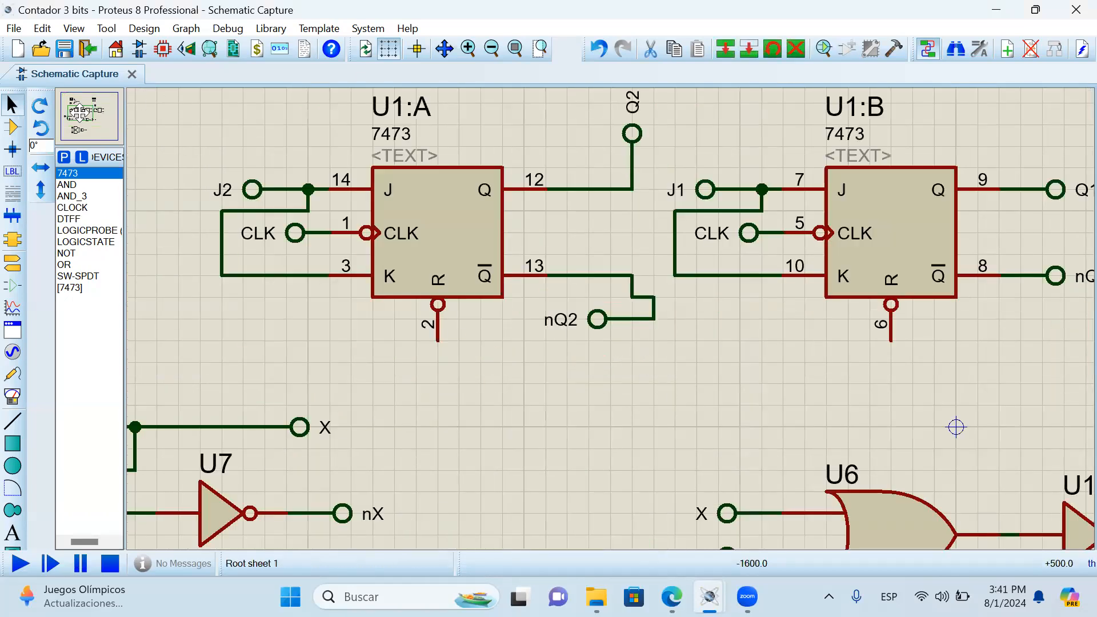
click(79, 109)
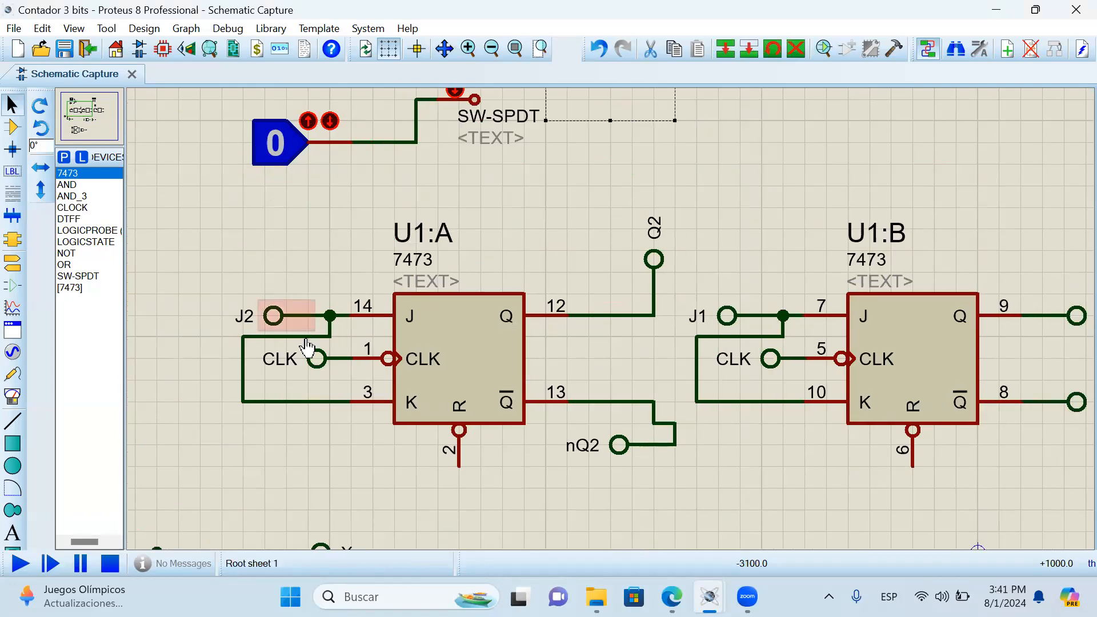
click(316, 359)
click(780, 361)
click(83, 121)
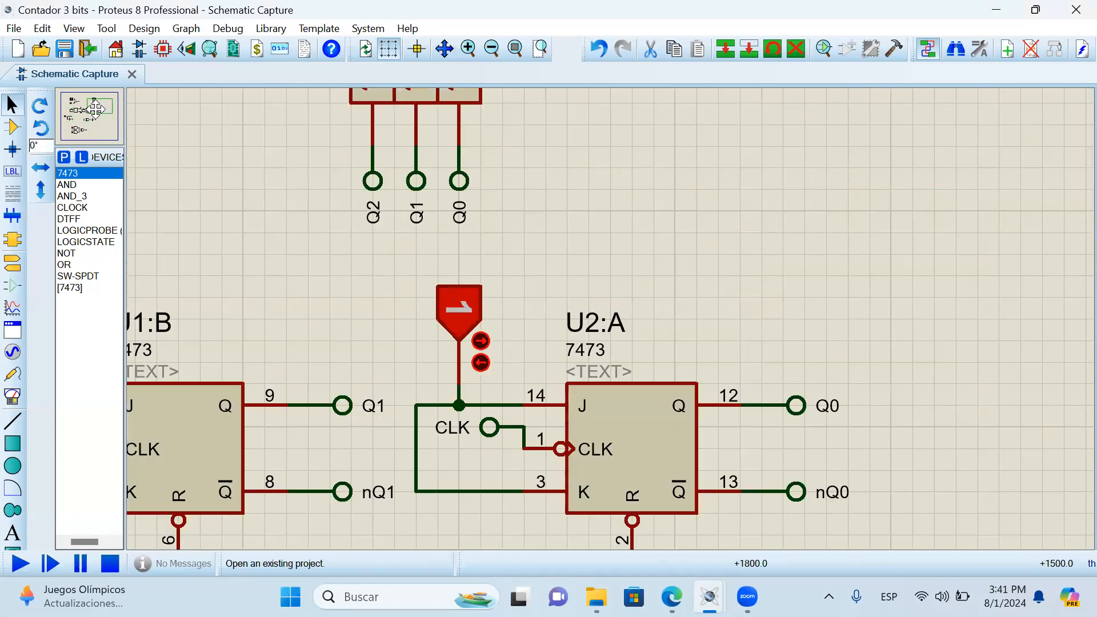
- Point out U2:A's CLK terminal and relate all three flip-flops to the CLK line coming from switch SW1
click(95, 111)
click(646, 267)
click(621, 267)
drag(623, 274, 623, 296)
click(640, 399)
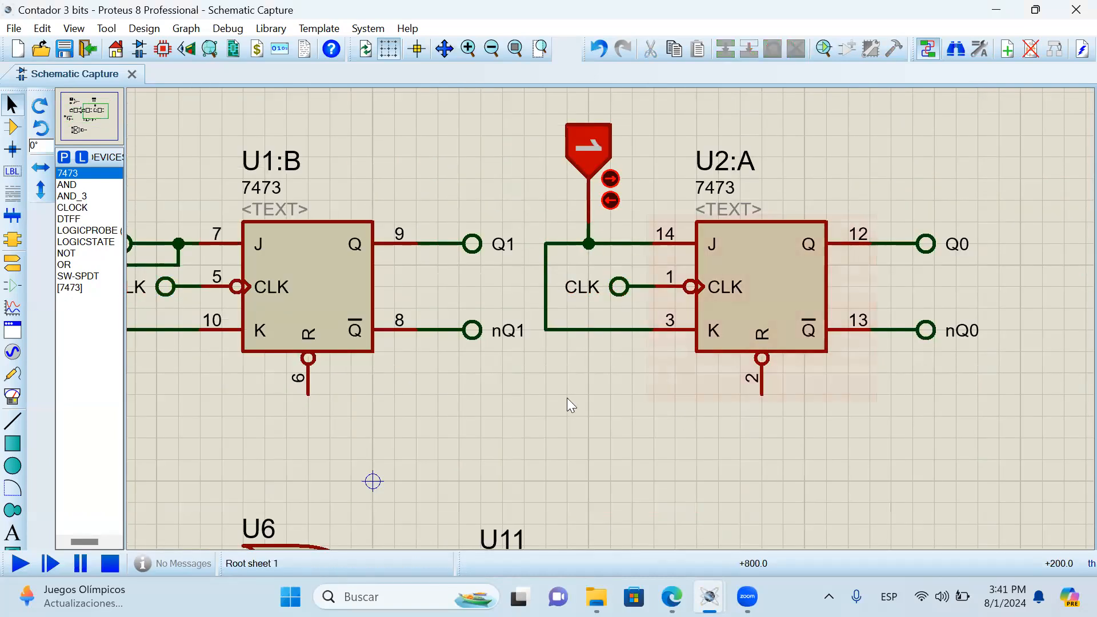
scroll(567, 398, down, 2)
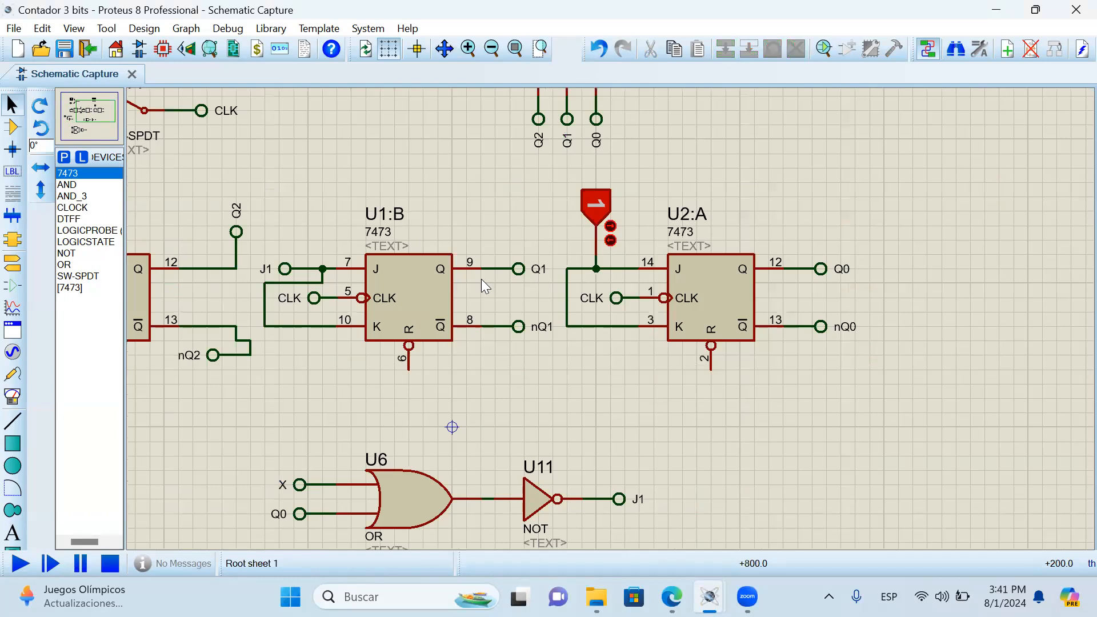
click(91, 116)
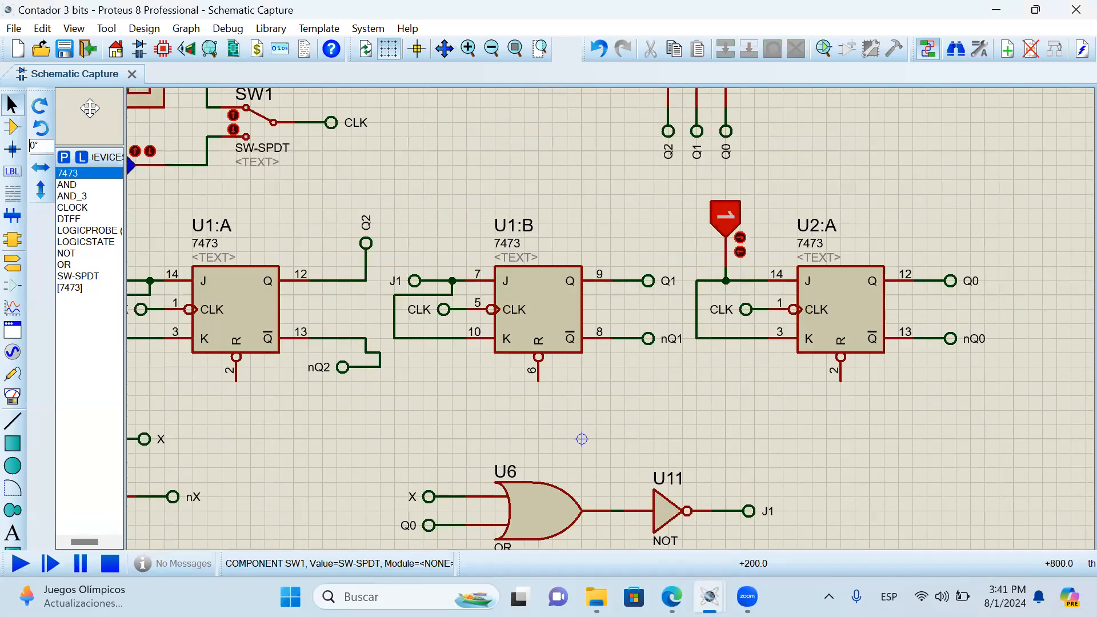
click(92, 114)
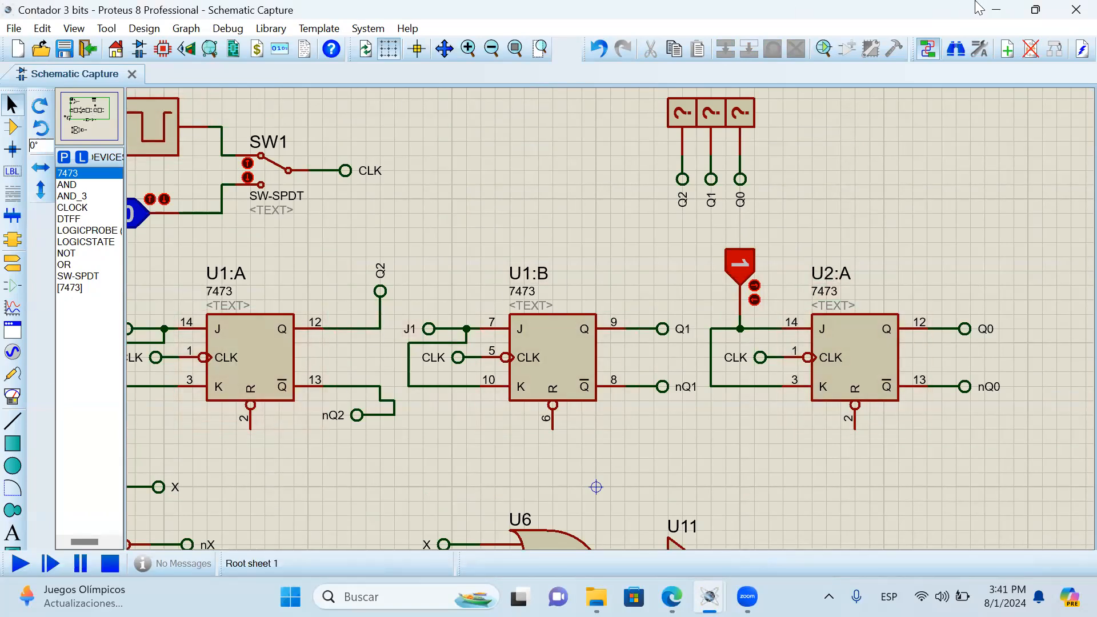
- Return to the Google Docs assignment and complete the ASÍNCRONO line with "CLOCK REFERENCIA"
double_click(774, 9)
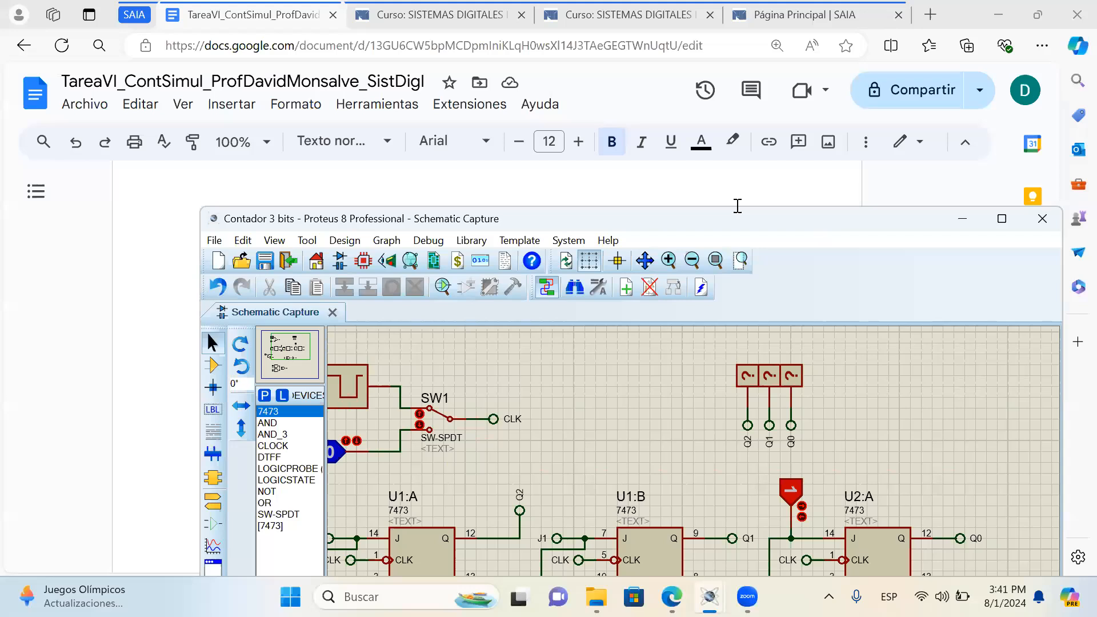
click(962, 218)
click(347, 236)
double_click(269, 235)
click(450, 266)
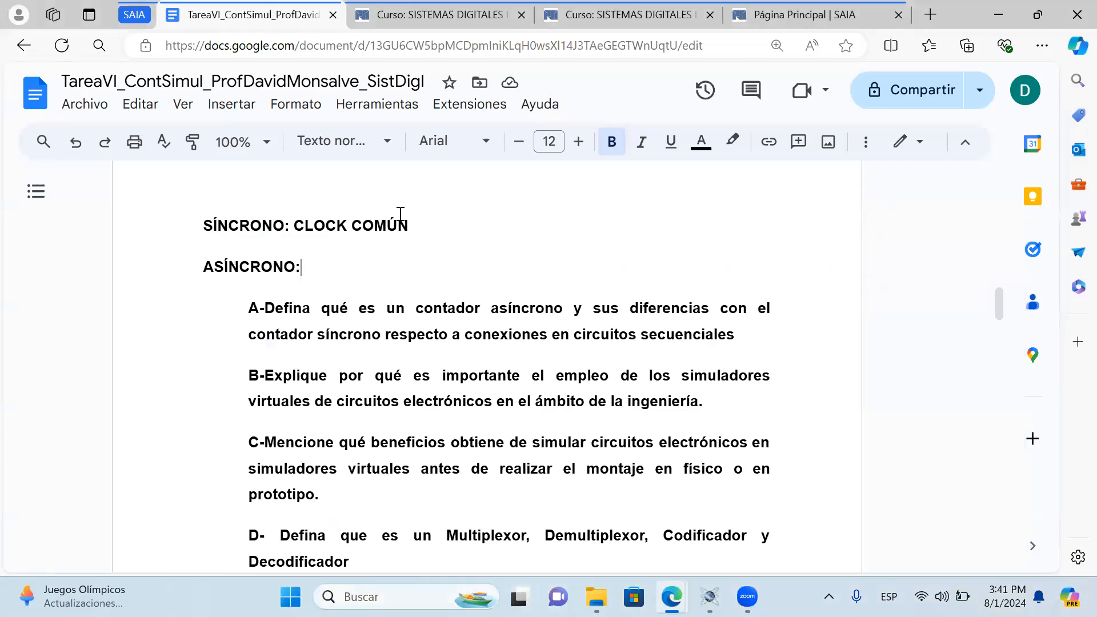
text(CLOCK REFERNCIA)
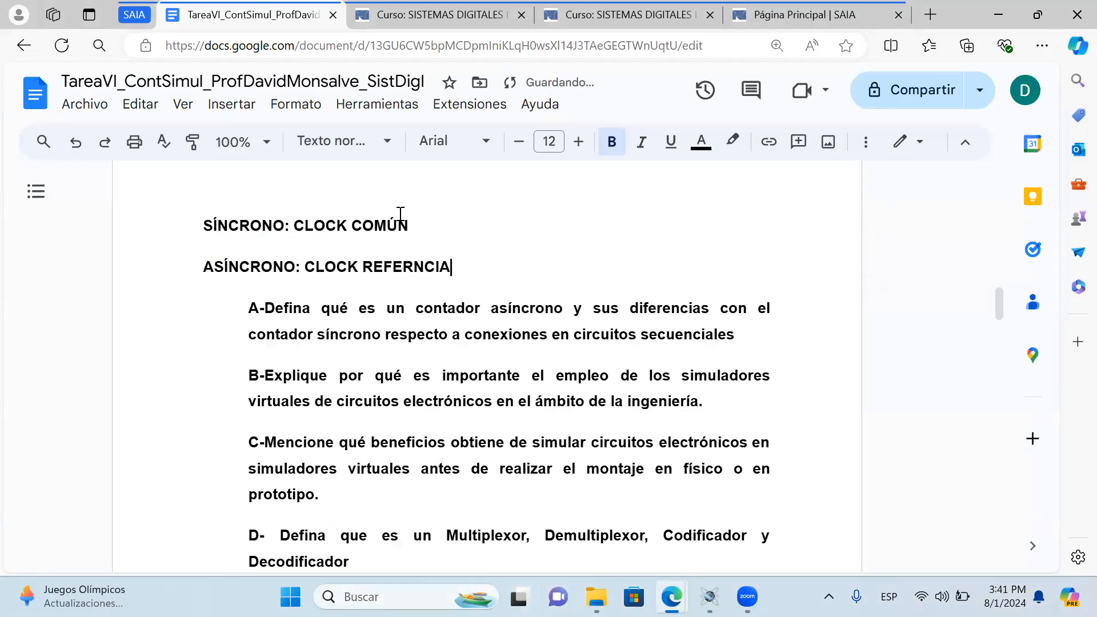
click(413, 264)
text(E)
- Switch to the COntador descendente JK 4 bits design in Proteus and point out the clock inputs of U1 and U2
mouse_move(709, 596)
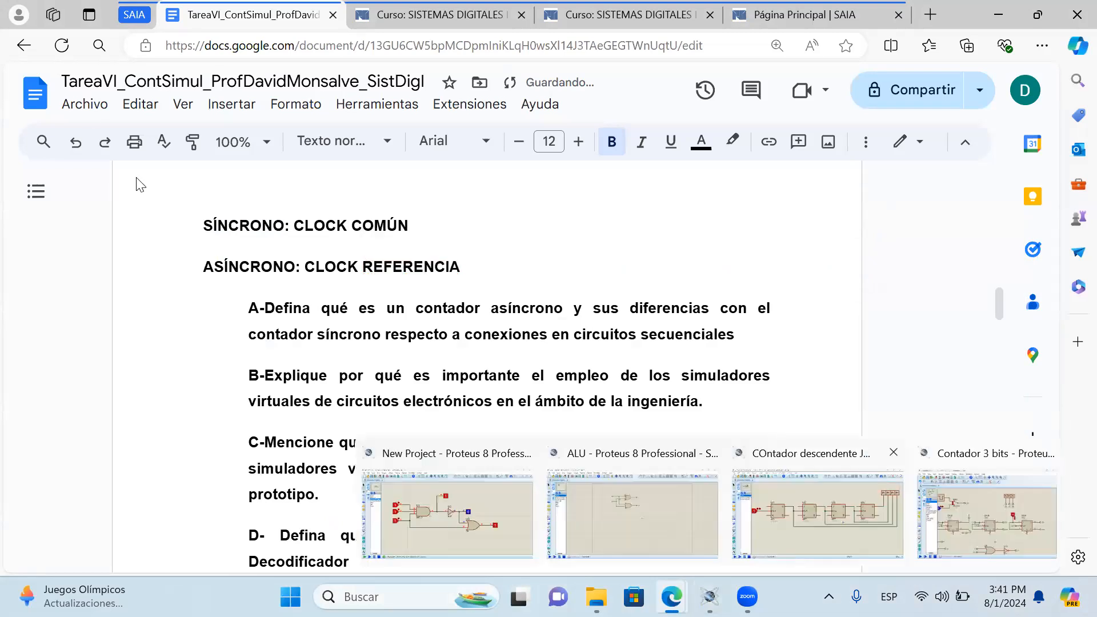
click(817, 514)
click(91, 130)
drag(222, 266, 389, 334)
click(435, 311)
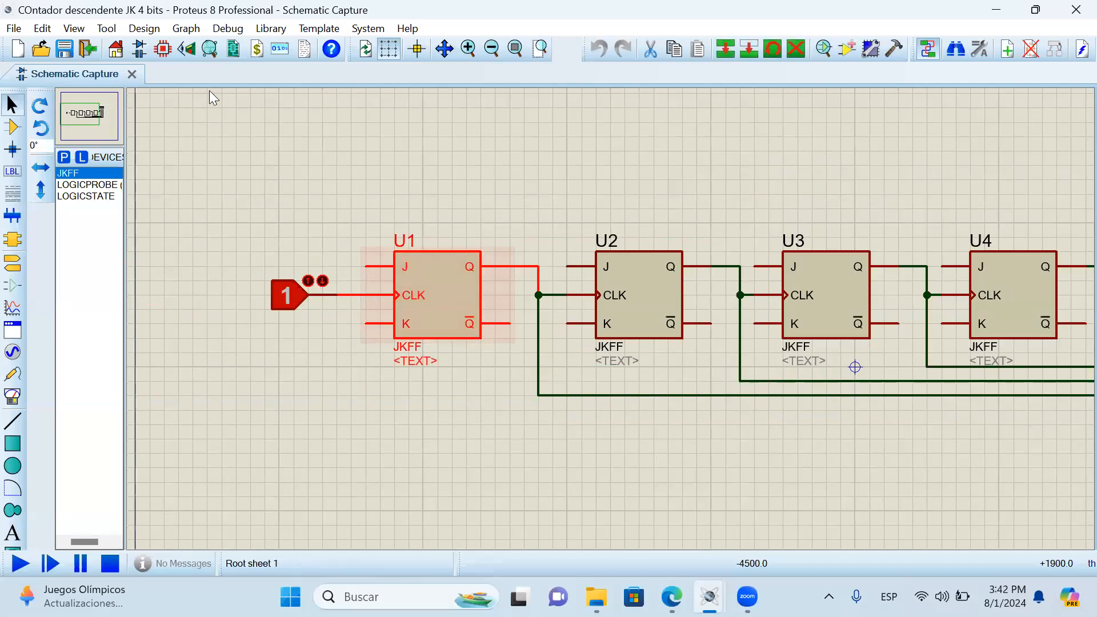
click(85, 115)
click(86, 114)
click(403, 271)
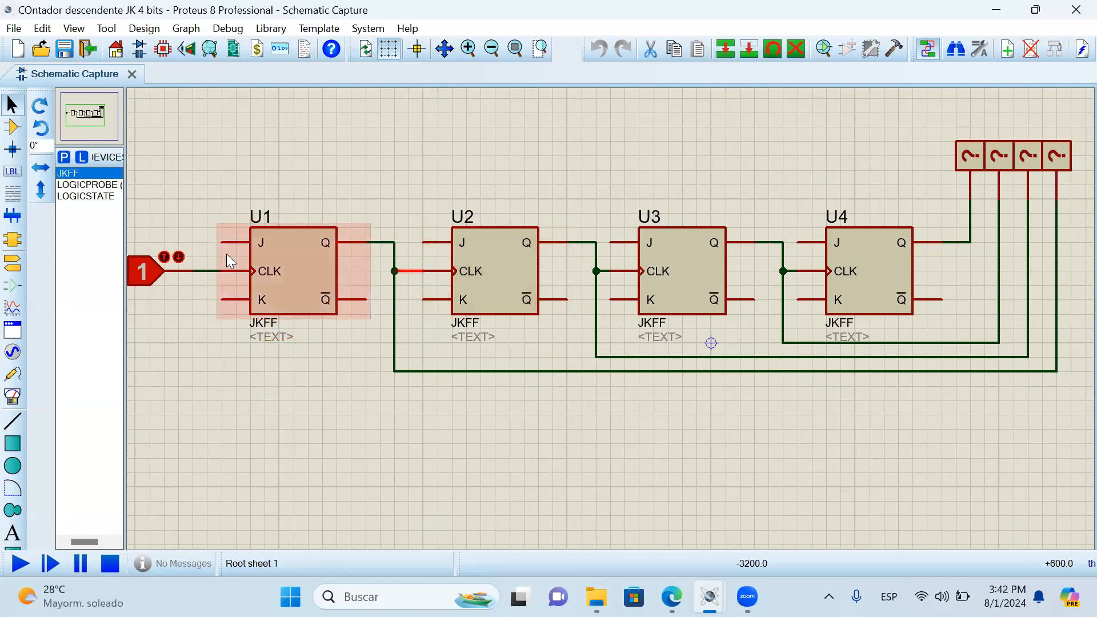
click(218, 273)
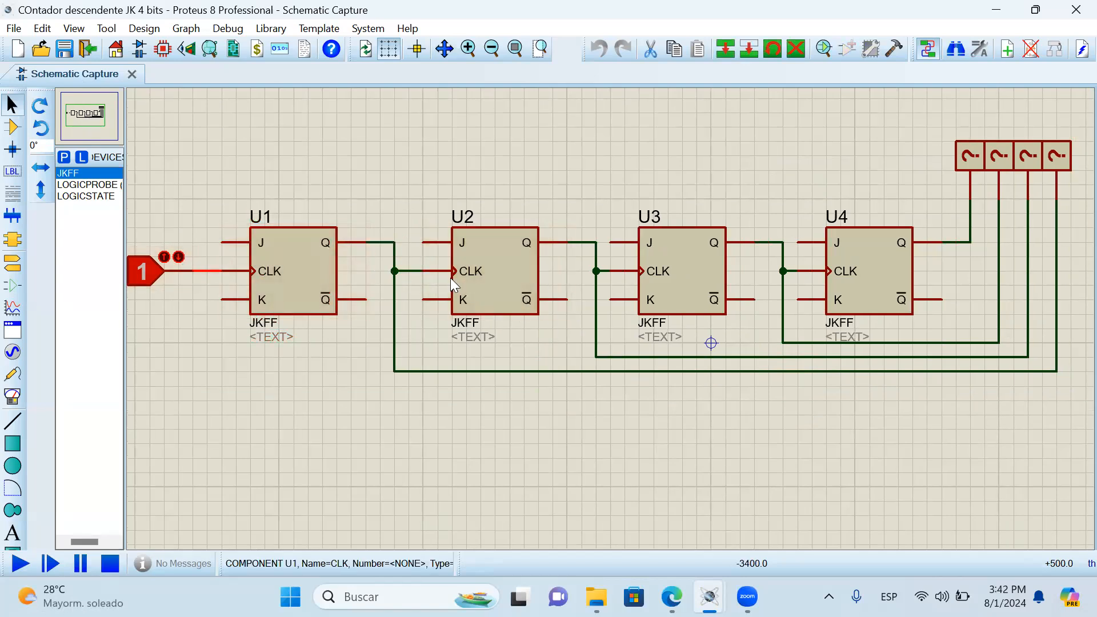
- Trace the ripple connections from each JK flip-flop's Q output to the next one's clock input, from U1 through U4
click(376, 249)
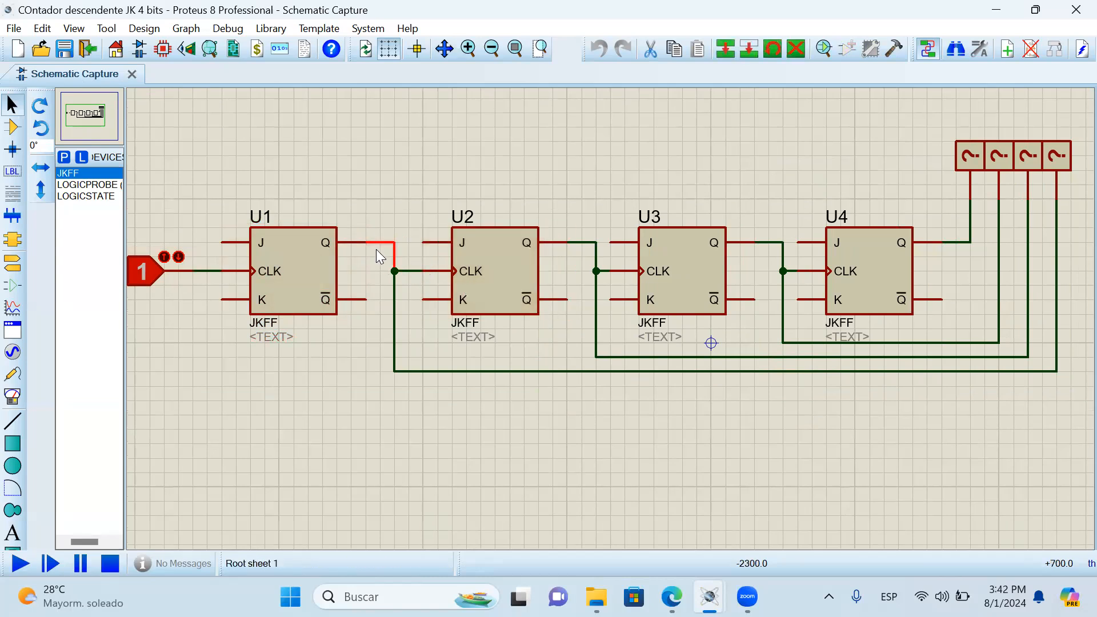
drag(365, 228, 423, 284)
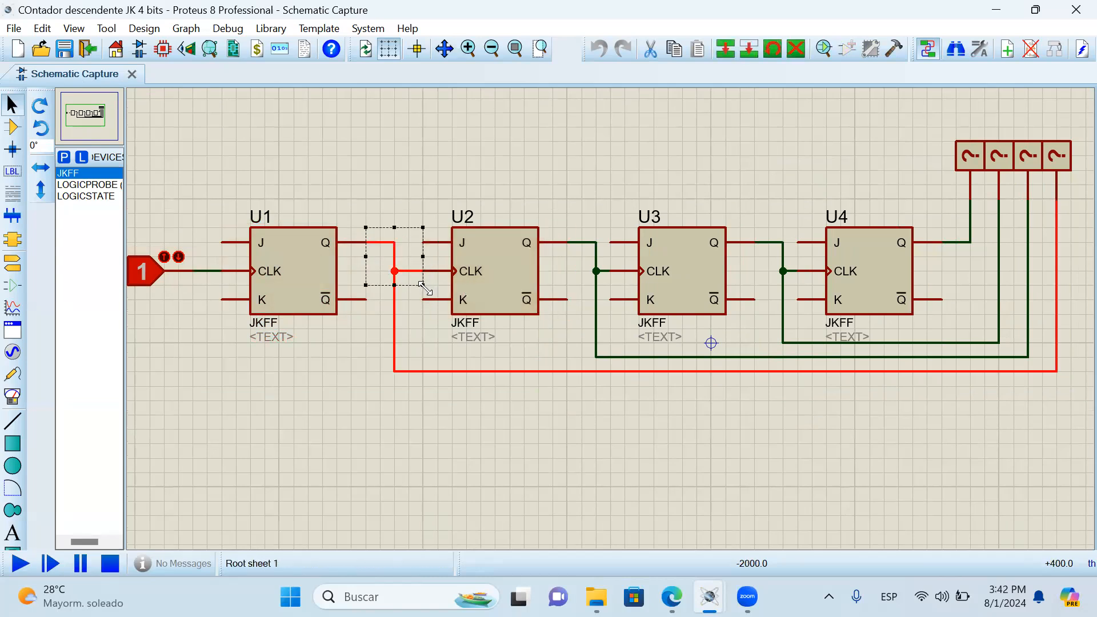
click(421, 354)
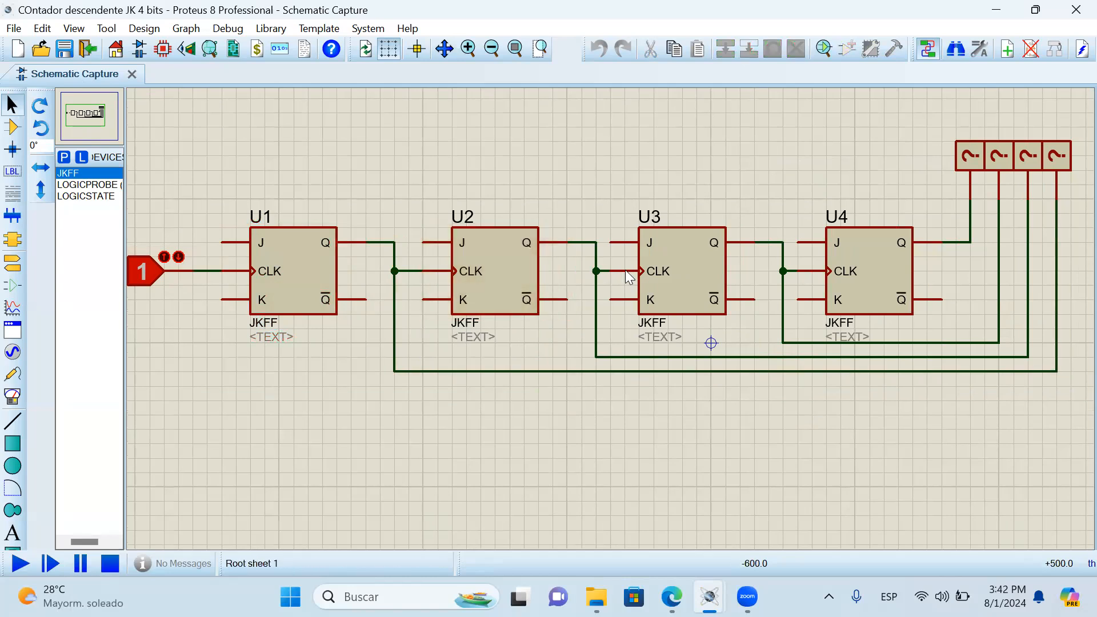
drag(567, 228, 610, 271)
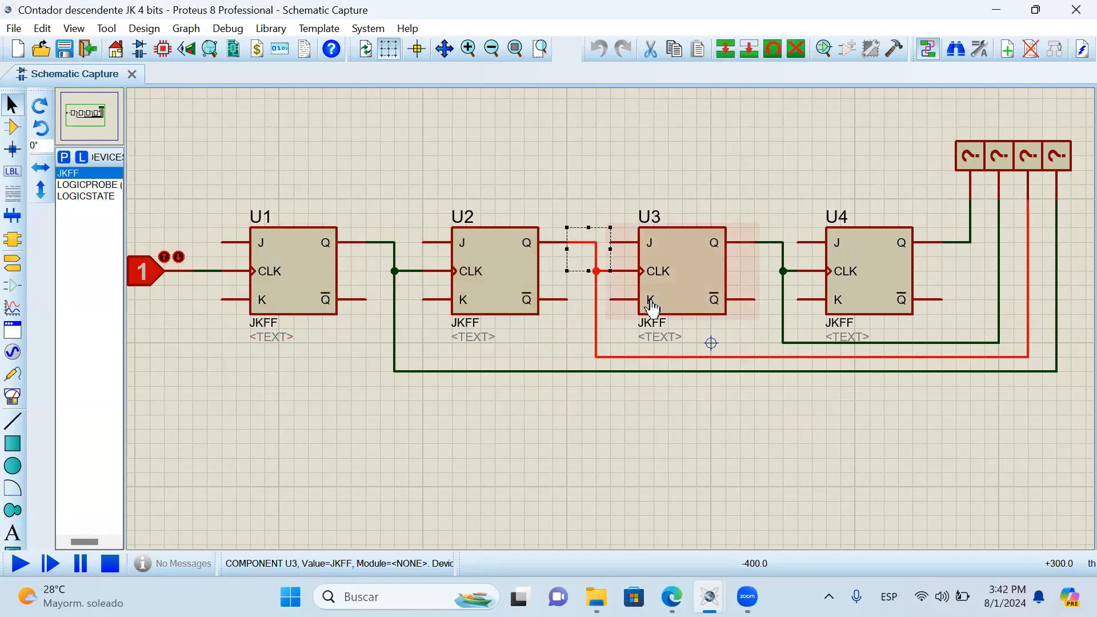
click(800, 284)
drag(743, 214, 798, 299)
click(960, 264)
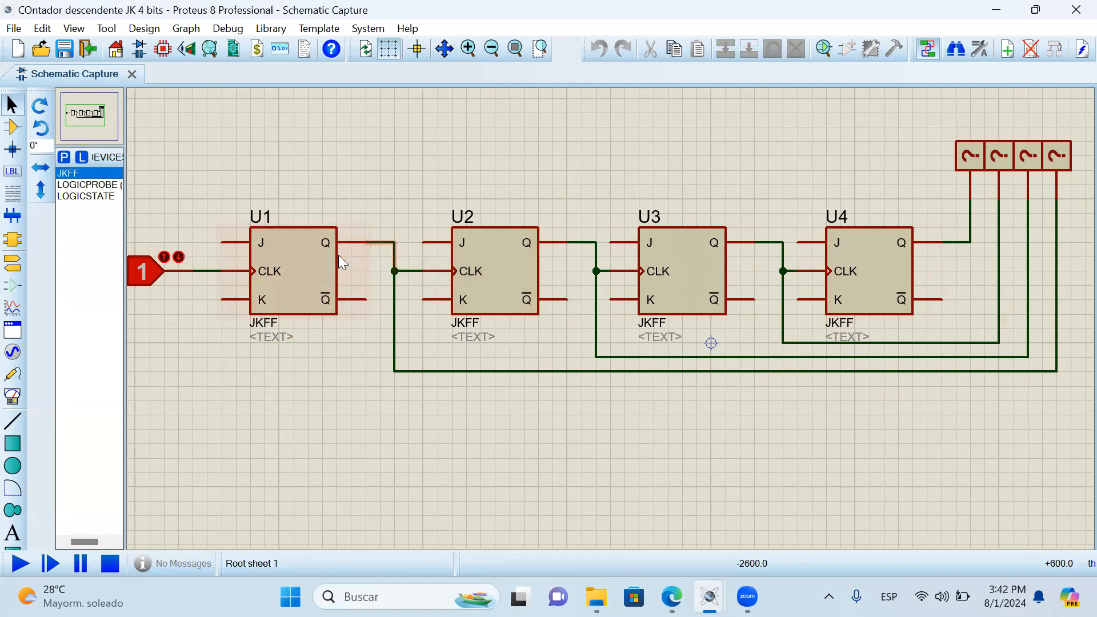
- Point out flip-flops U2, U3 and U4 in the counter and return to U1 at its start
click(521, 304)
click(708, 274)
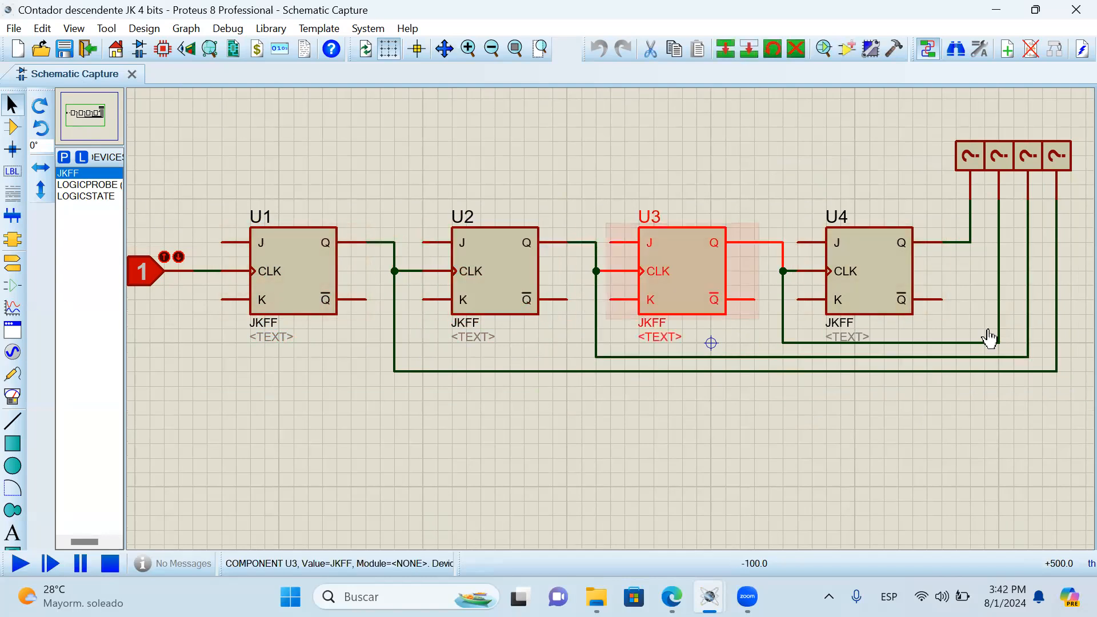
click(845, 305)
click(81, 99)
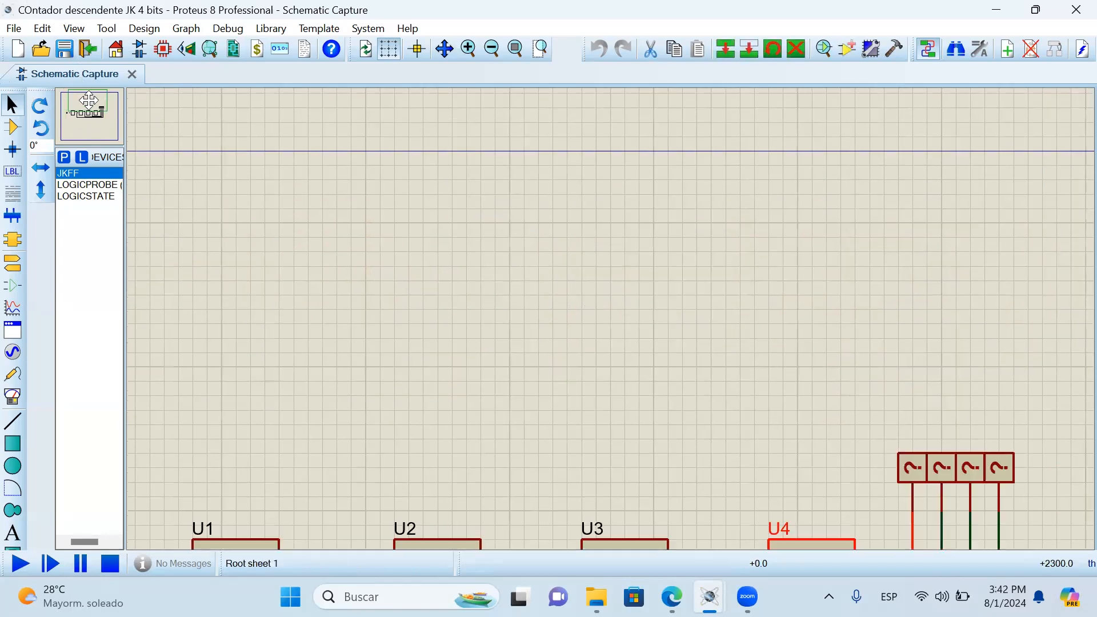
click(80, 113)
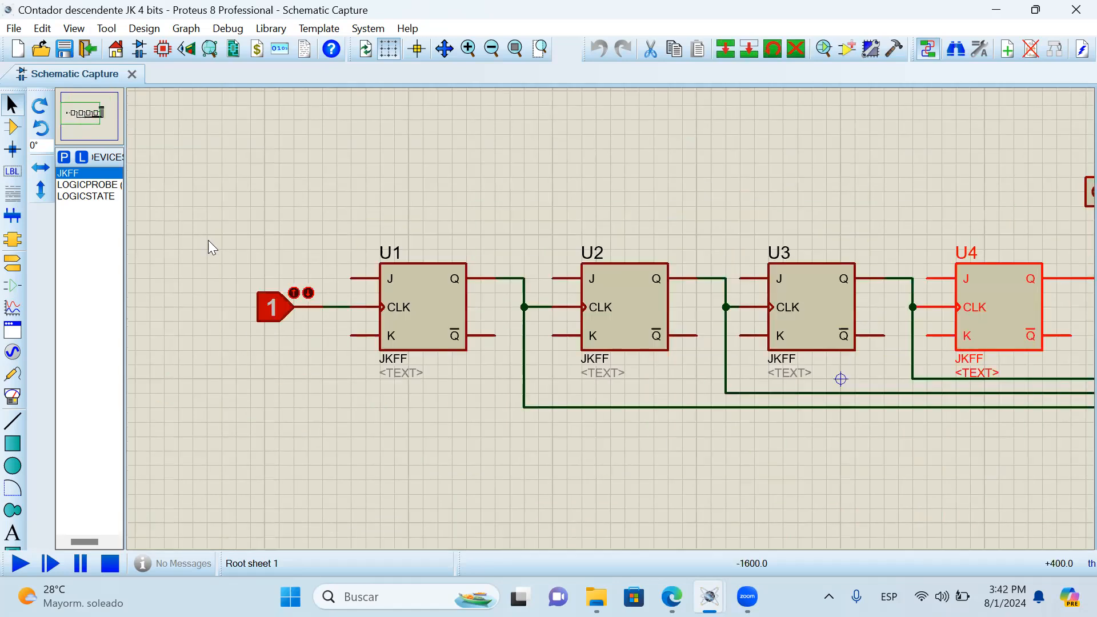
- Highlight the logic state feeding U1's clock and each Q-to-CLK connection between flip-flops U1, U2, U3 and U4
drag(234, 250, 346, 355)
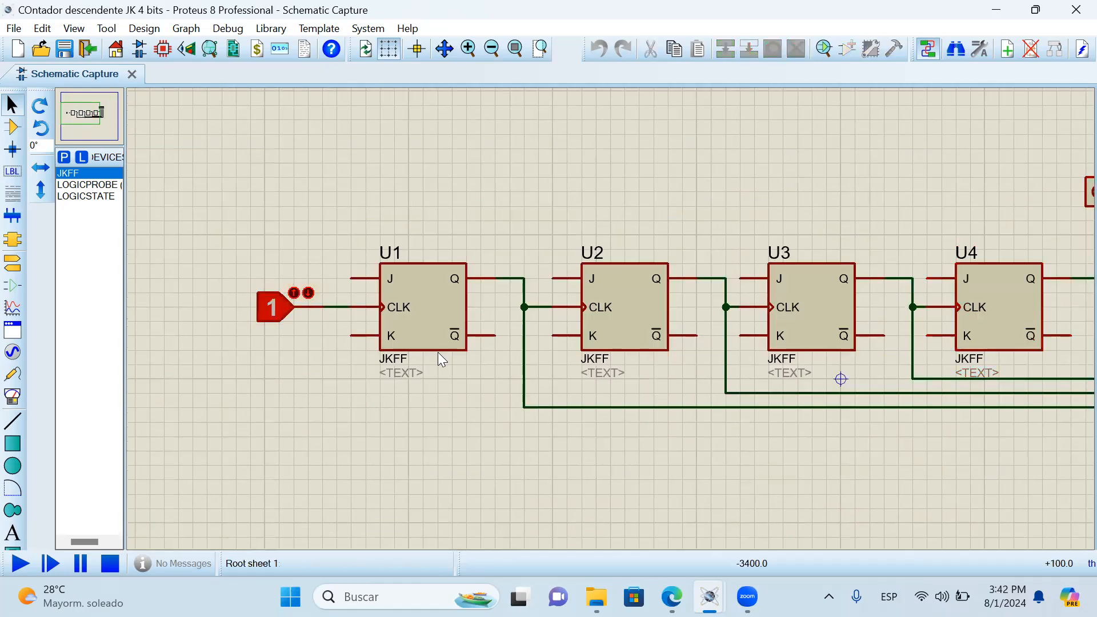
drag(222, 249, 323, 351)
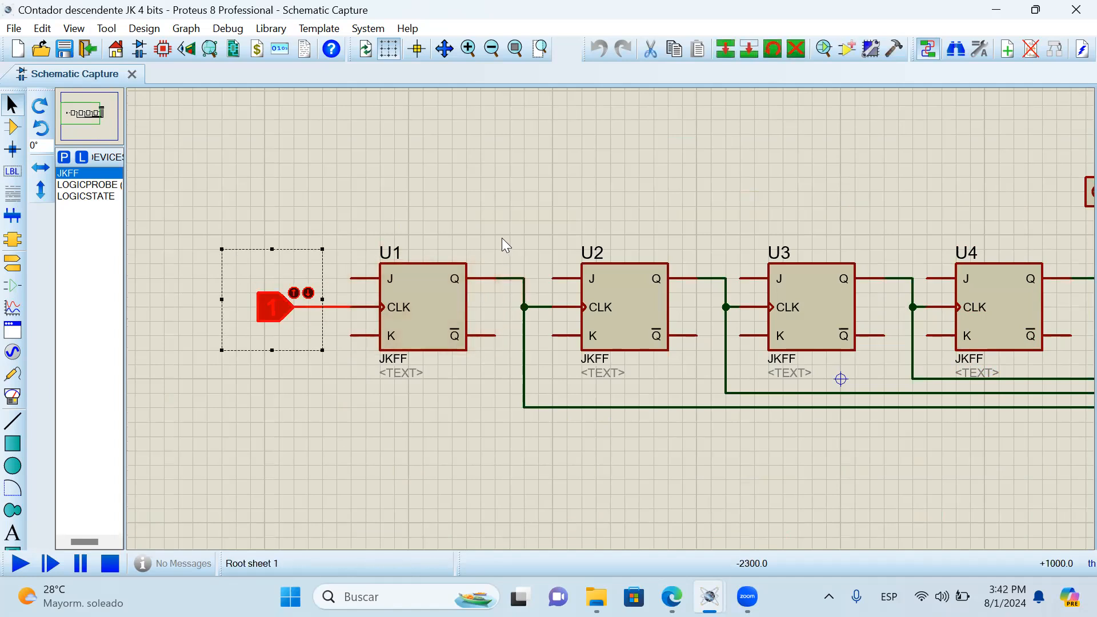
drag(498, 234, 538, 342)
drag(712, 264, 745, 342)
drag(898, 249, 956, 378)
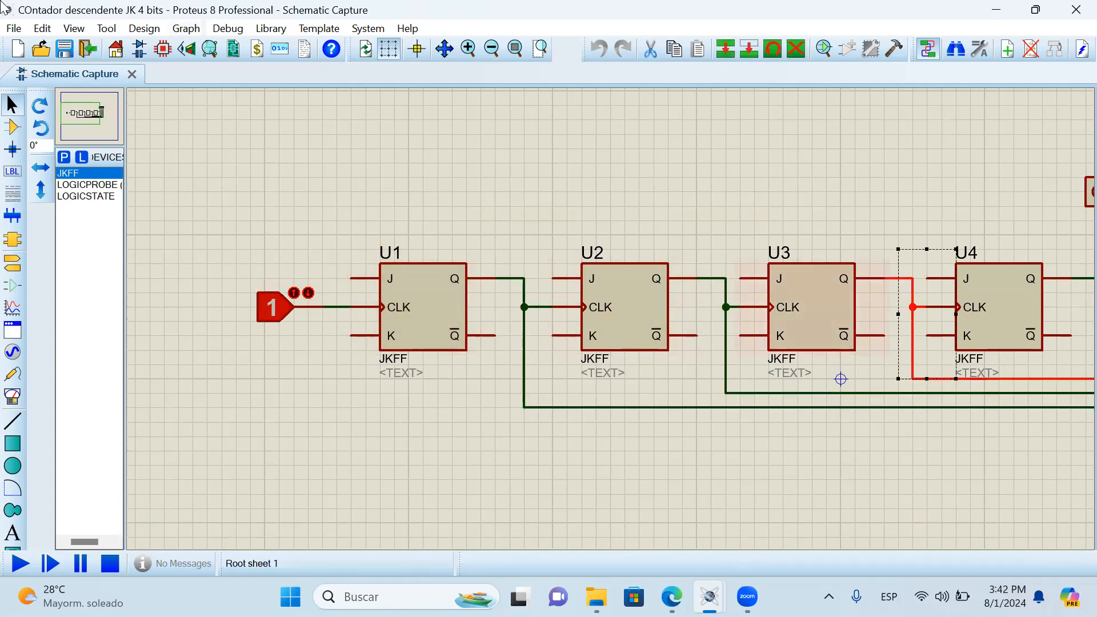
click(102, 125)
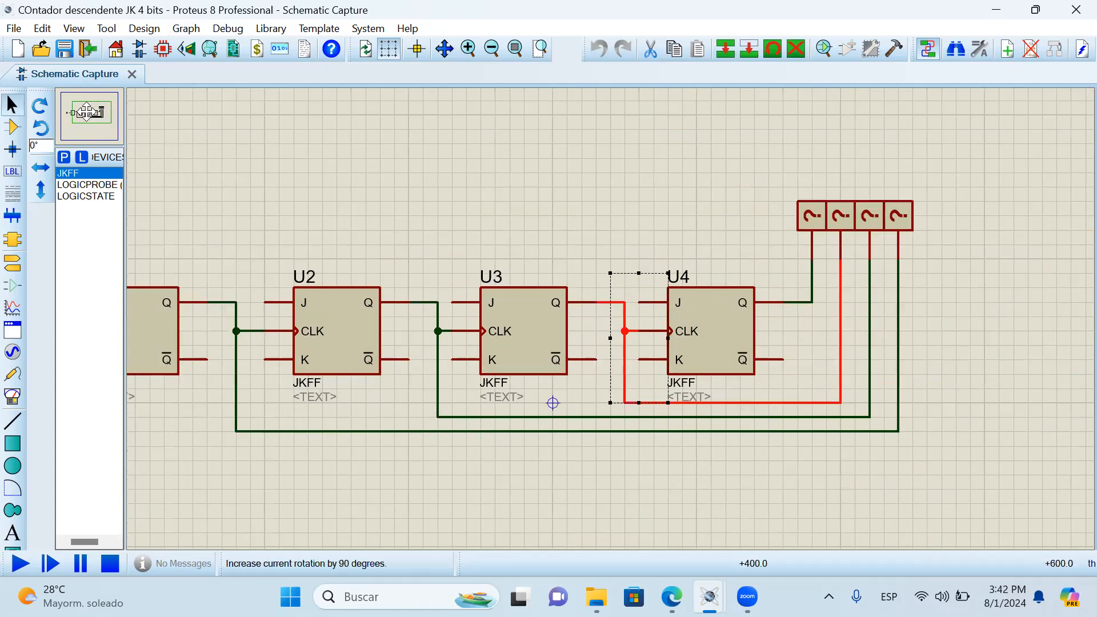
click(98, 125)
- Return to the TareaVI document in Google Docs and highlight "contador asíncrono" in question A
mouse_move(672, 597)
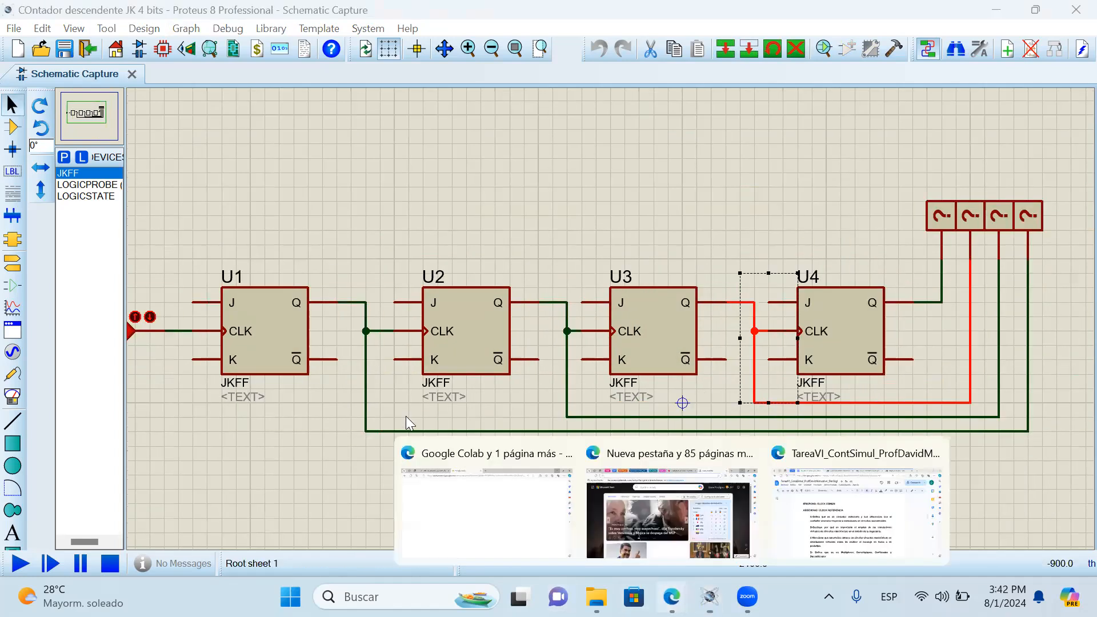
click(855, 530)
scroll(393, 394, up, 2)
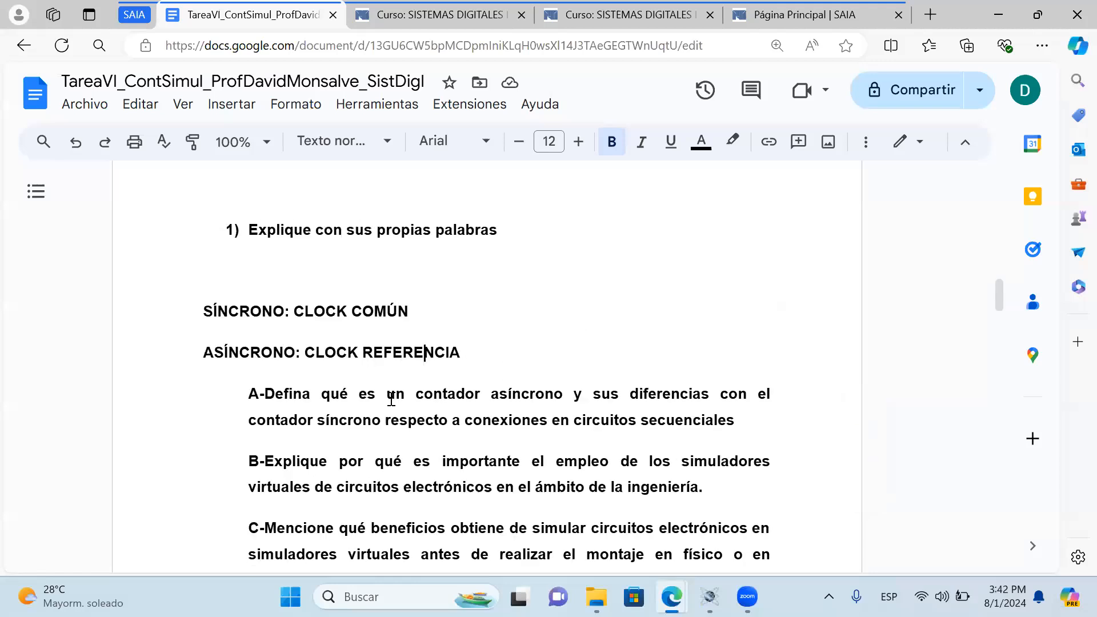
scroll(440, 308, down, 1)
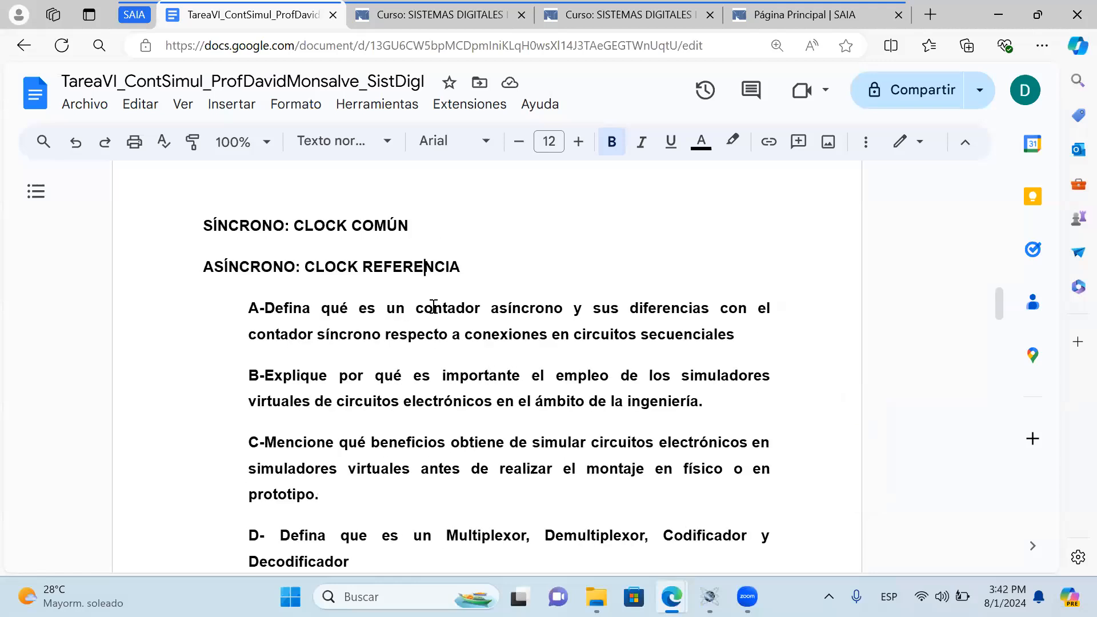
drag(392, 308, 572, 308)
click(575, 308)
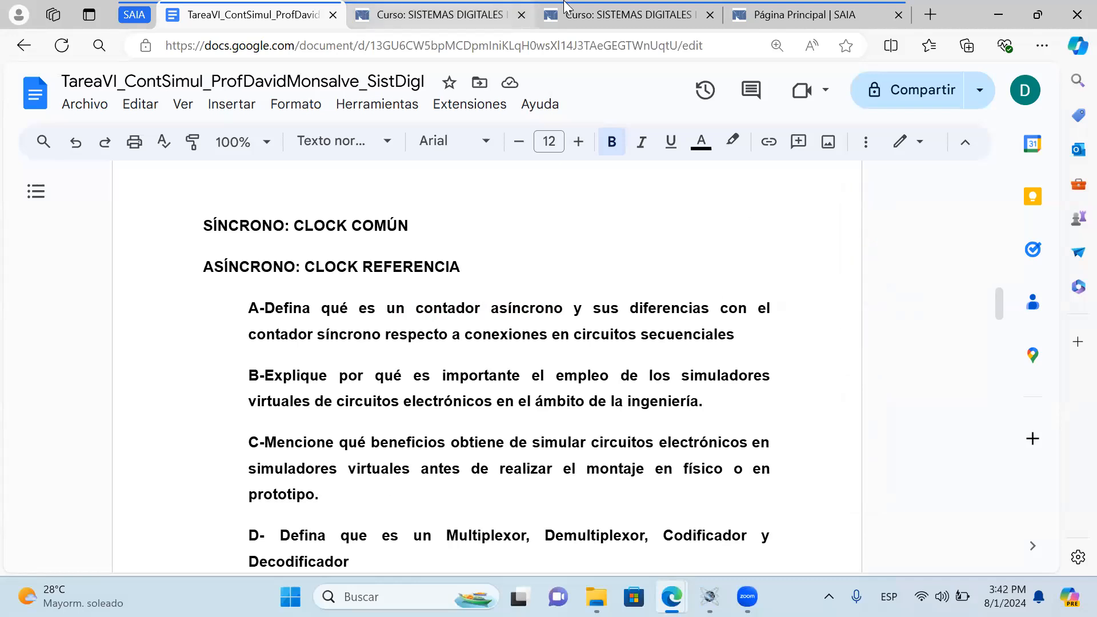
- Open the Contadores asíncronos resource from the SISTEMAS DIGITALES course page in a new tab and place it beside the assignment's tab
click(455, 7)
scroll(550, 336, up, 15)
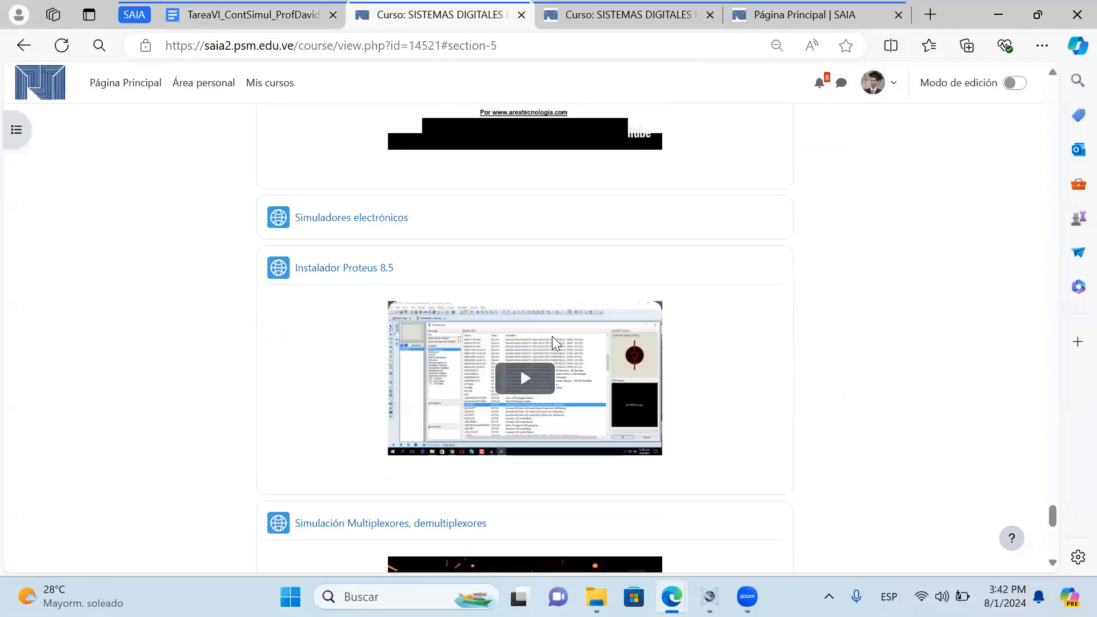
scroll(552, 337, up, 5)
scroll(351, 288, down, 3)
scroll(360, 155, up, 2)
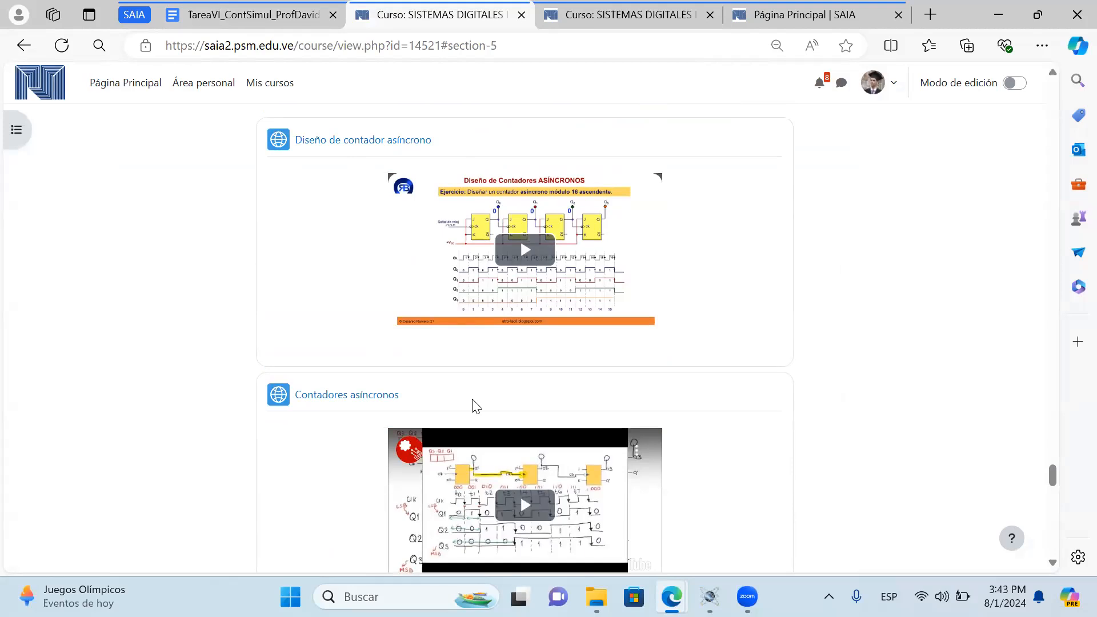
scroll(529, 362, down, 2)
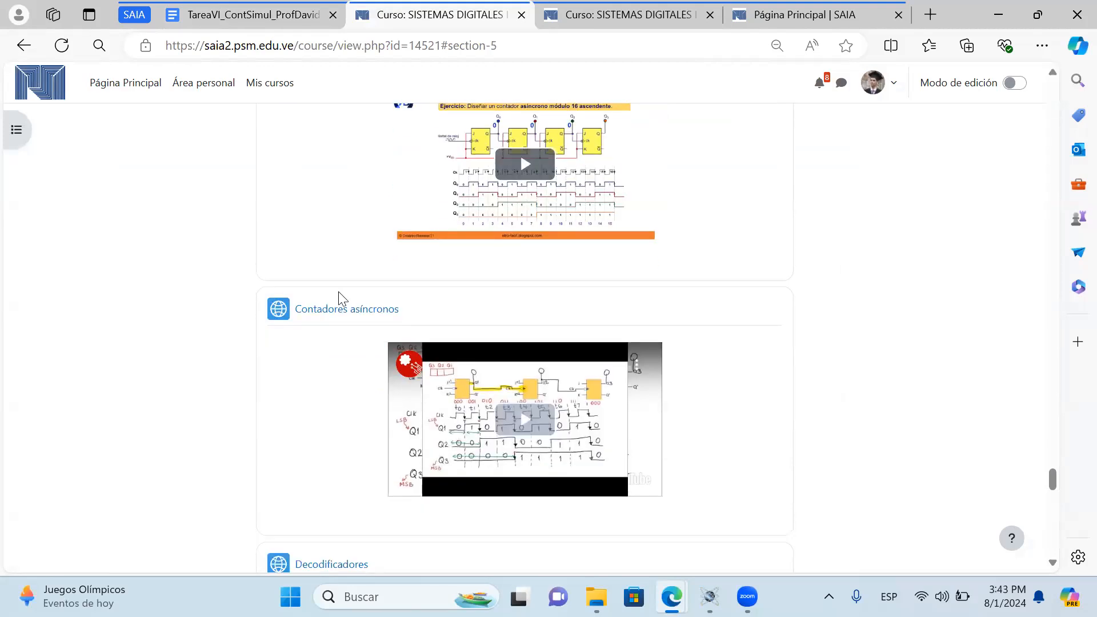
right_click(394, 310)
click(400, 61)
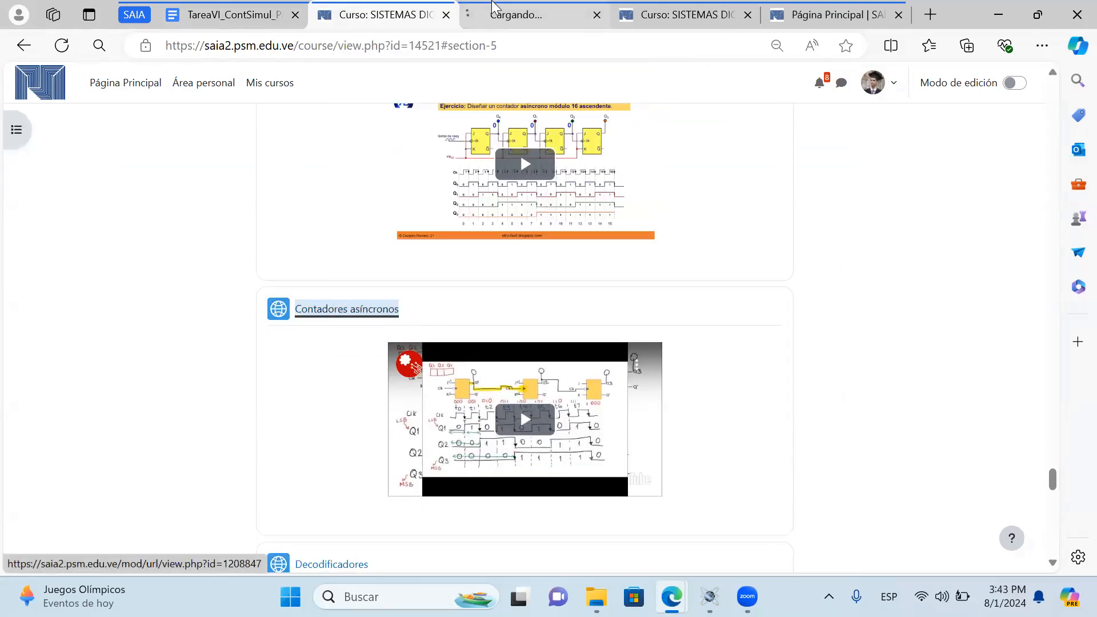
drag(383, 14, 527, 23)
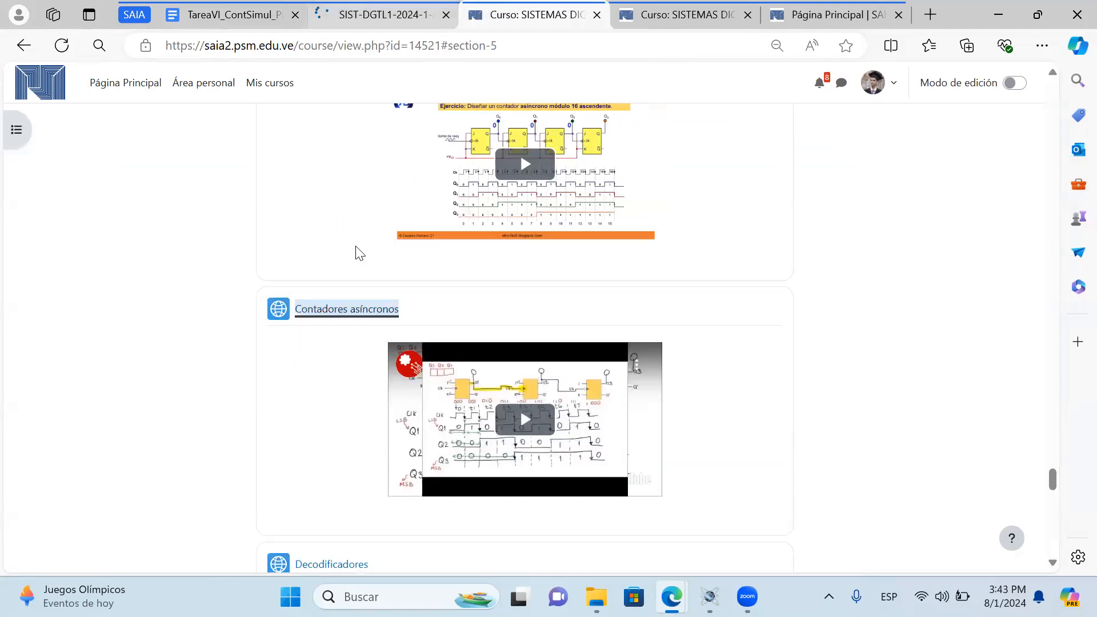
click(377, 15)
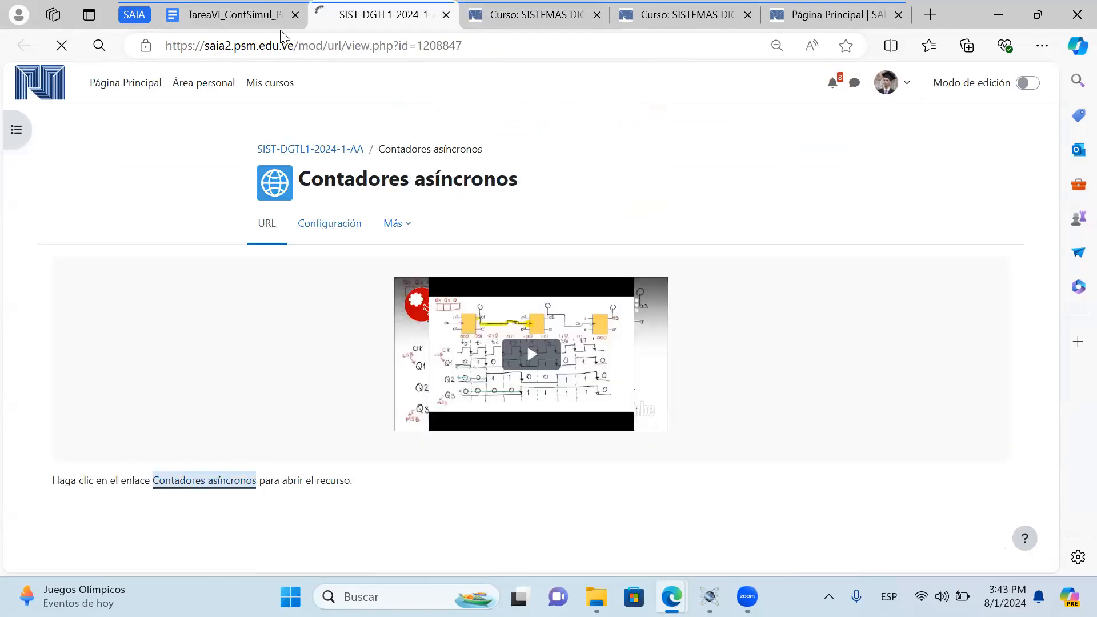
- Go back to the assignment document and highlight "respecto a conexiones en circuitos" and "contador síncrono" in question A
key(ctrl+shift+Tab)
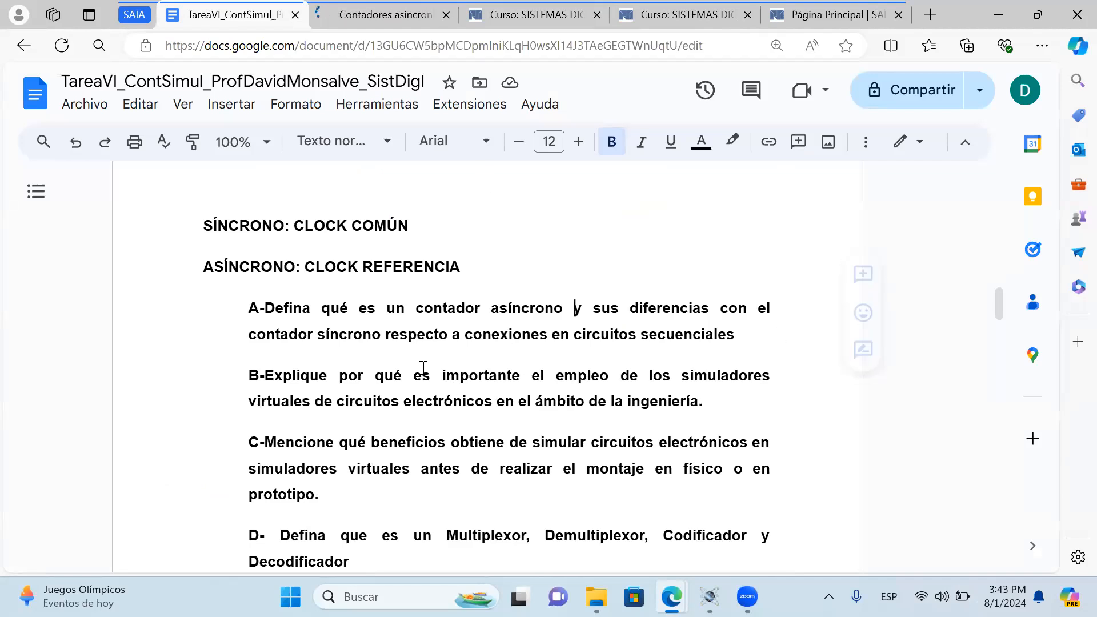
drag(382, 336, 628, 339)
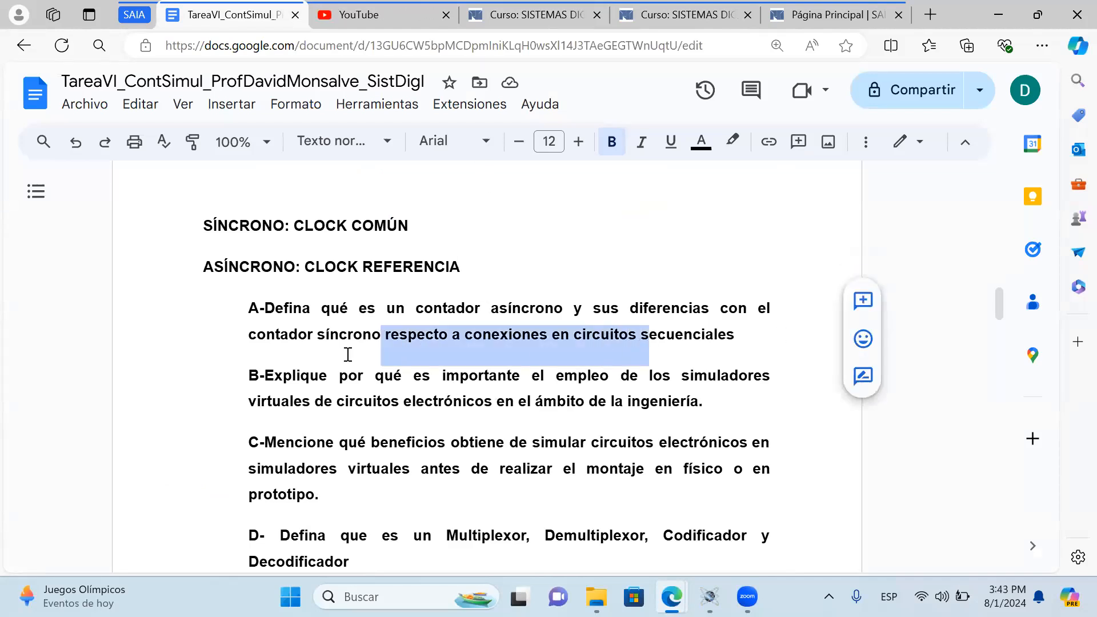
click(340, 337)
drag(248, 336, 384, 336)
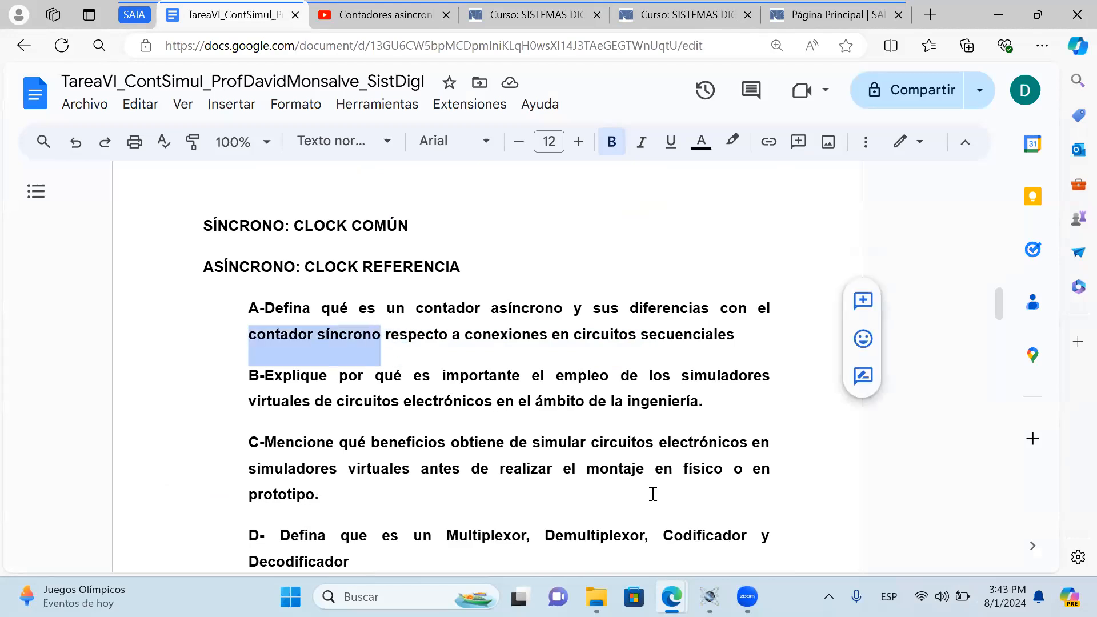
- Switch to the Contador 3 bits design in Proteus, maximize it, and point out the shared CLK terminals at SW1 and the flip-flops
click(709, 596)
click(987, 515)
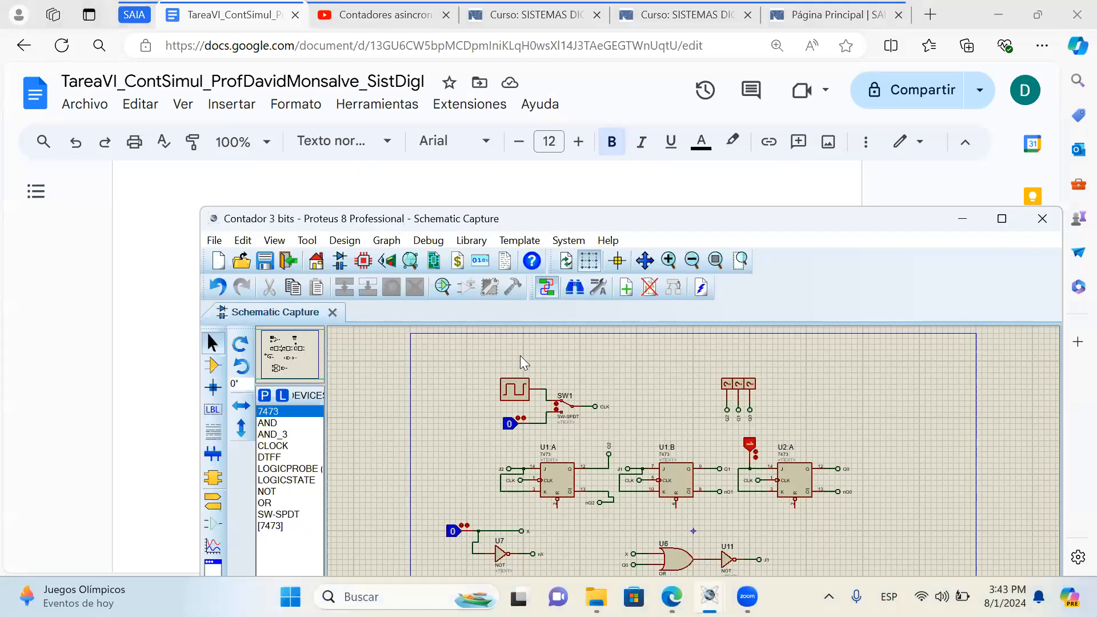
double_click(555, 219)
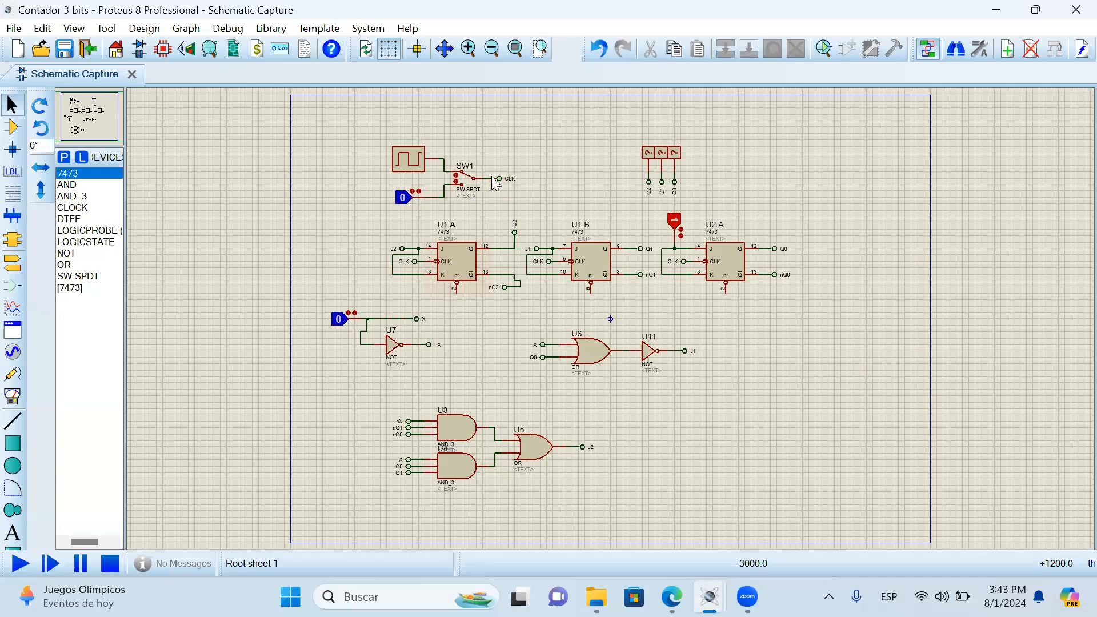
click(501, 180)
scroll(477, 230, up, 1)
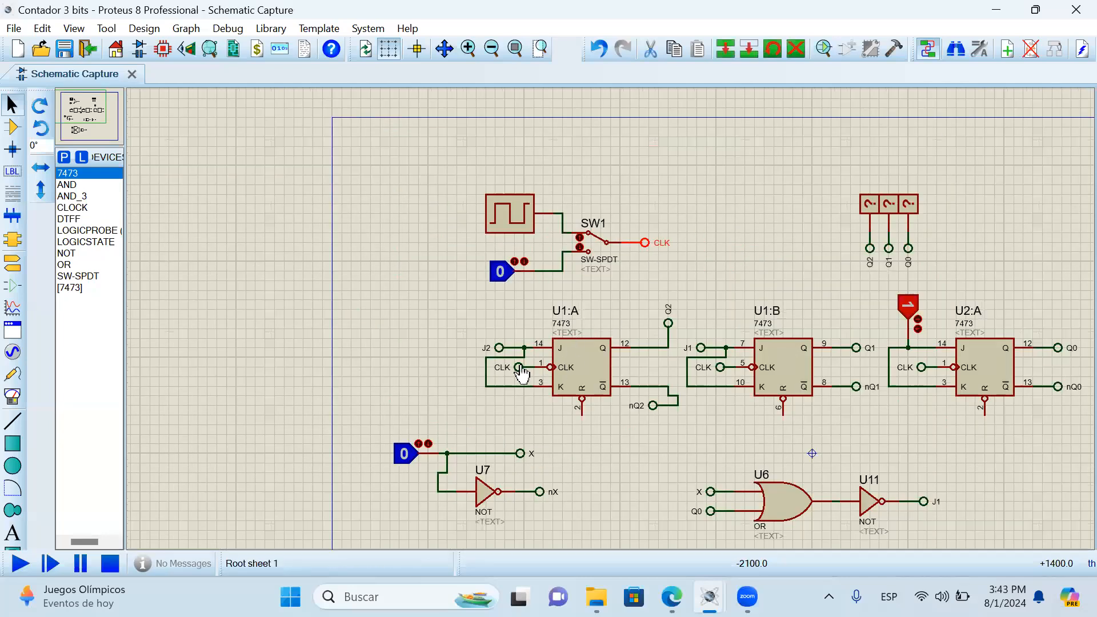
click(717, 368)
click(920, 368)
- Switch to the COntador descendente JK 4 bits design and highlight U1 and the logic state driving its clock
mouse_move(715, 589)
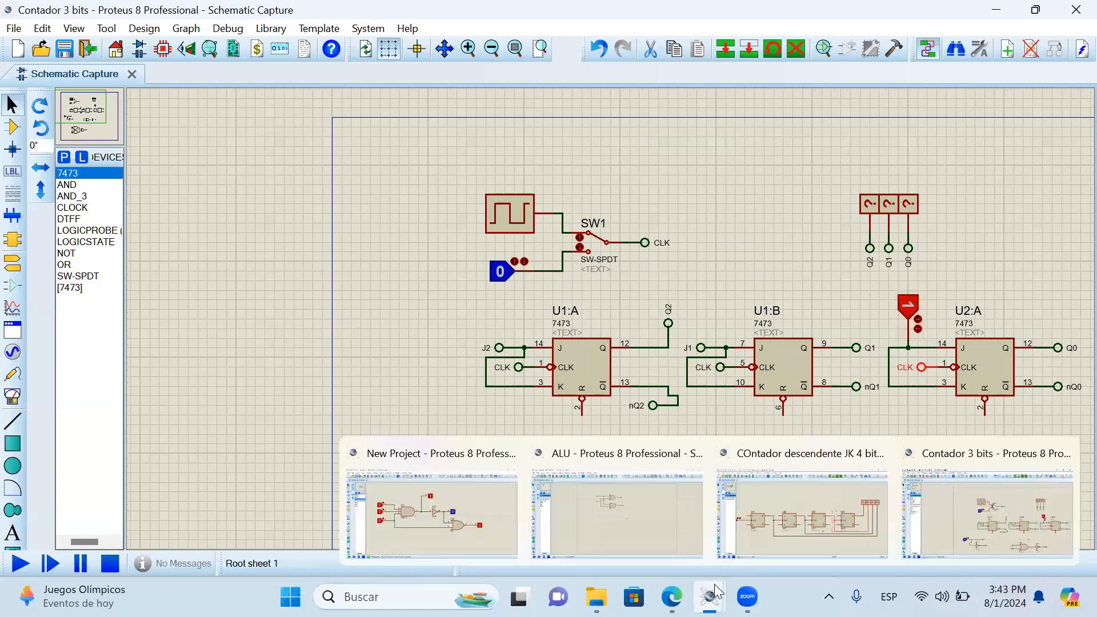
click(773, 486)
click(250, 322)
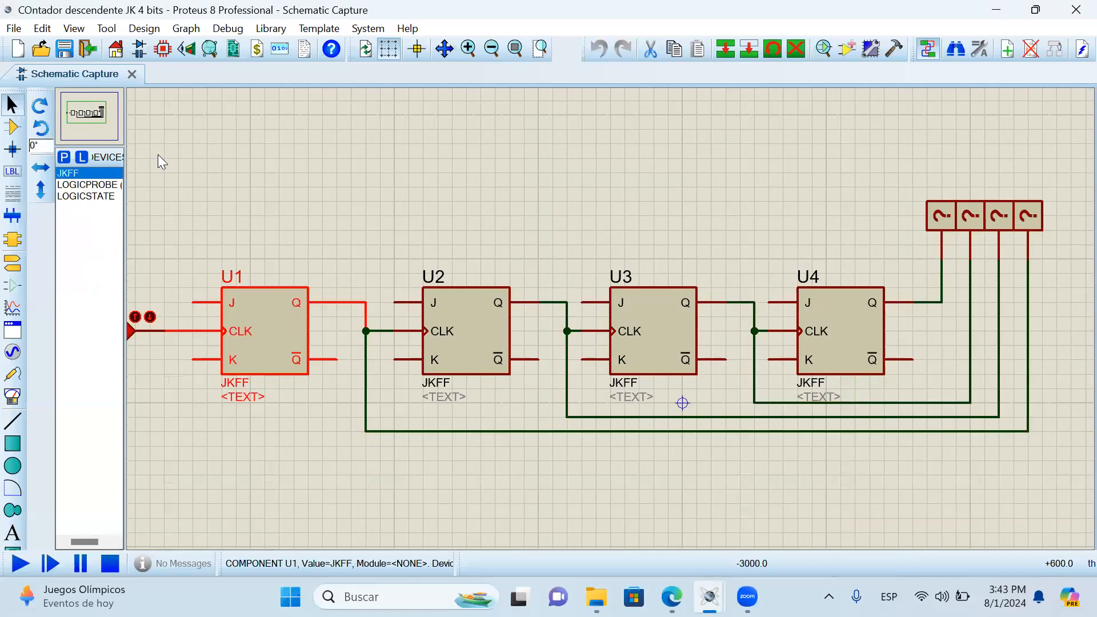
click(84, 111)
drag(165, 285, 279, 386)
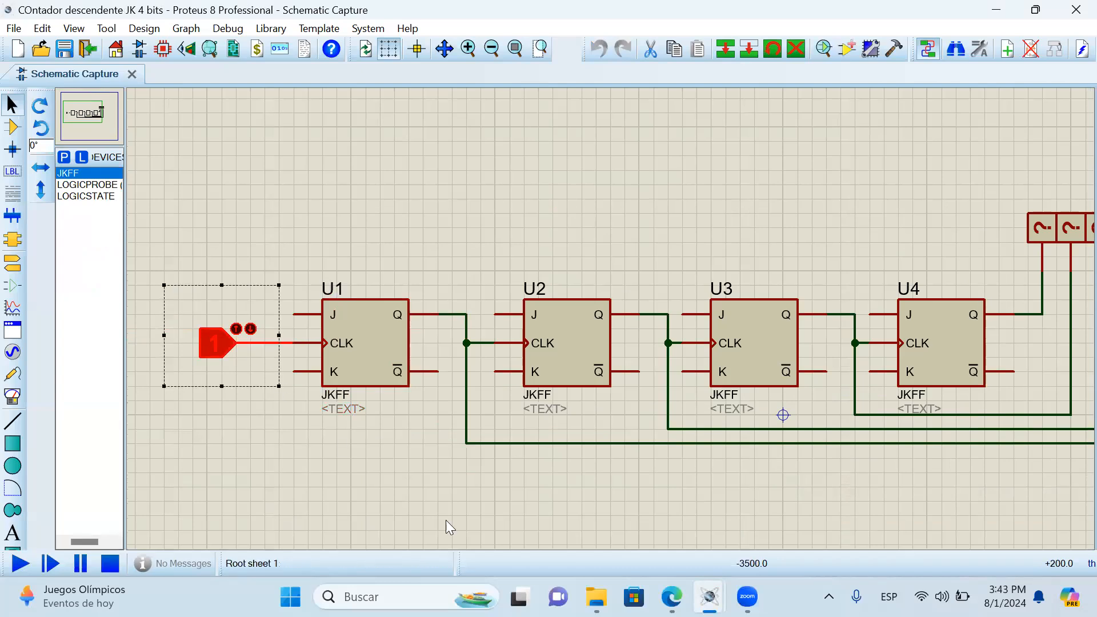
- Return to the assignment document and highlight question B, including the words "simuladores virtuales"
mouse_move(672, 596)
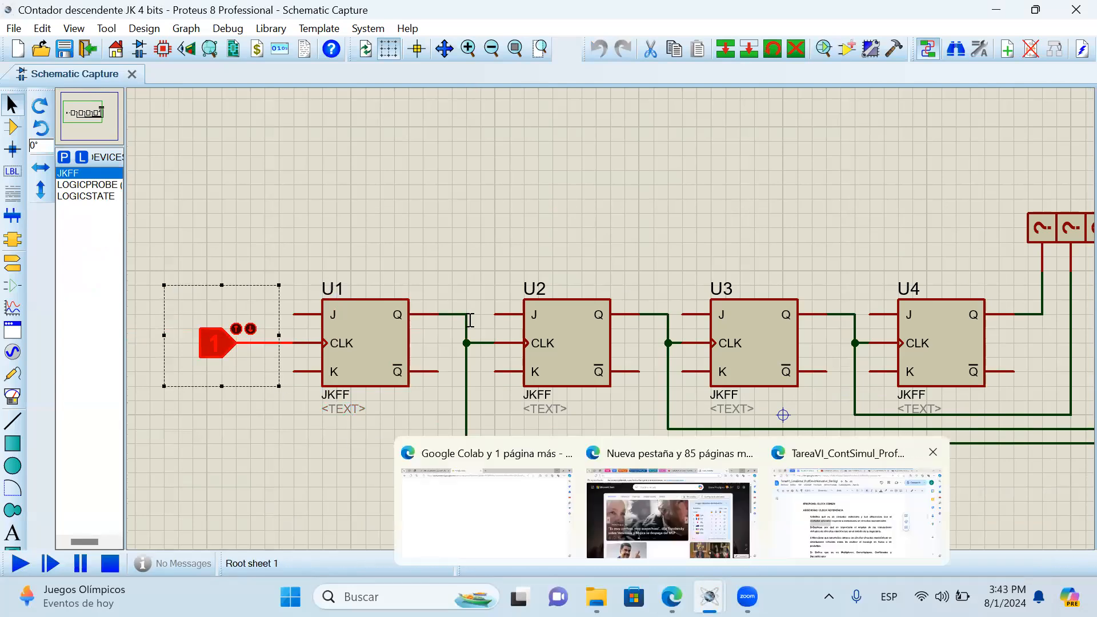
click(865, 514)
drag(251, 289, 726, 324)
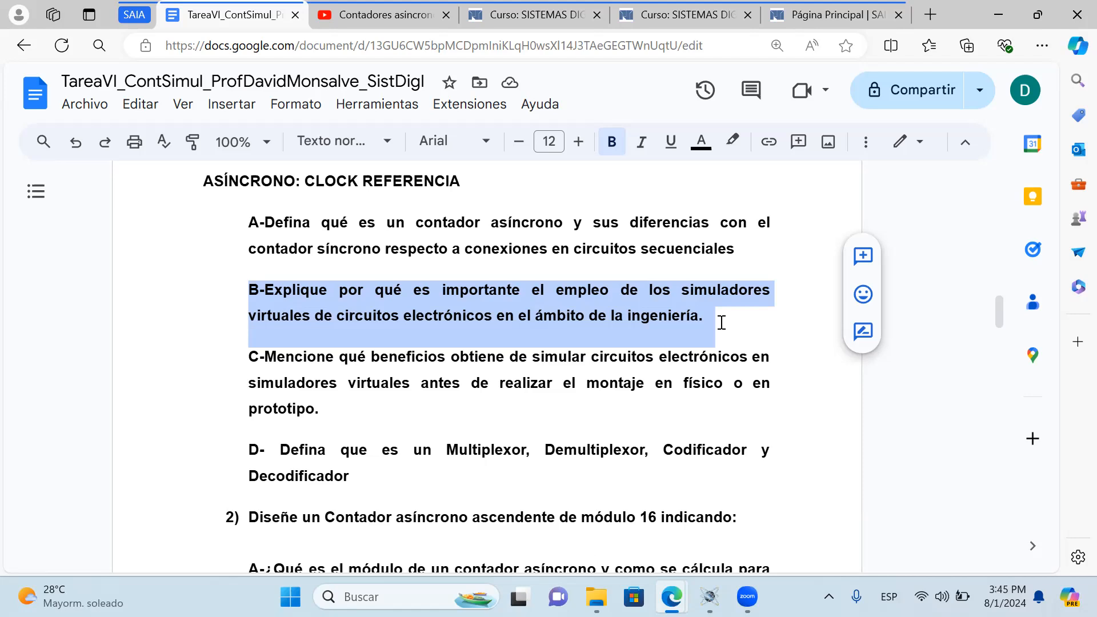
click(706, 315)
drag(681, 292, 312, 318)
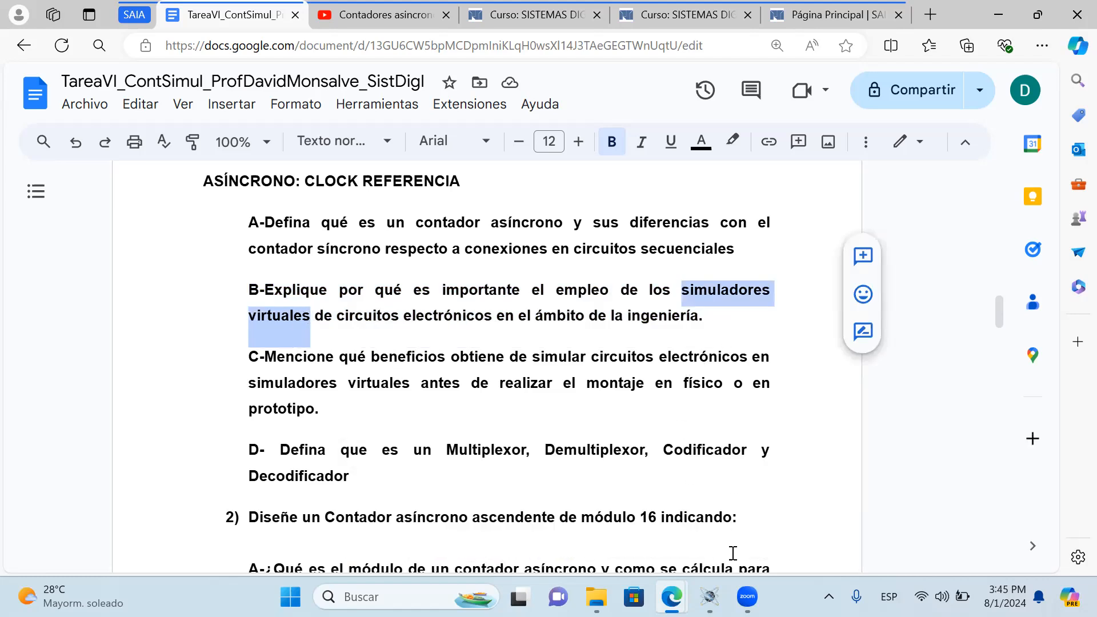
- Switch to the COntador descendente JK 4 bits design in Proteus and run its simulation with the whole circuit in view
mouse_move(709, 597)
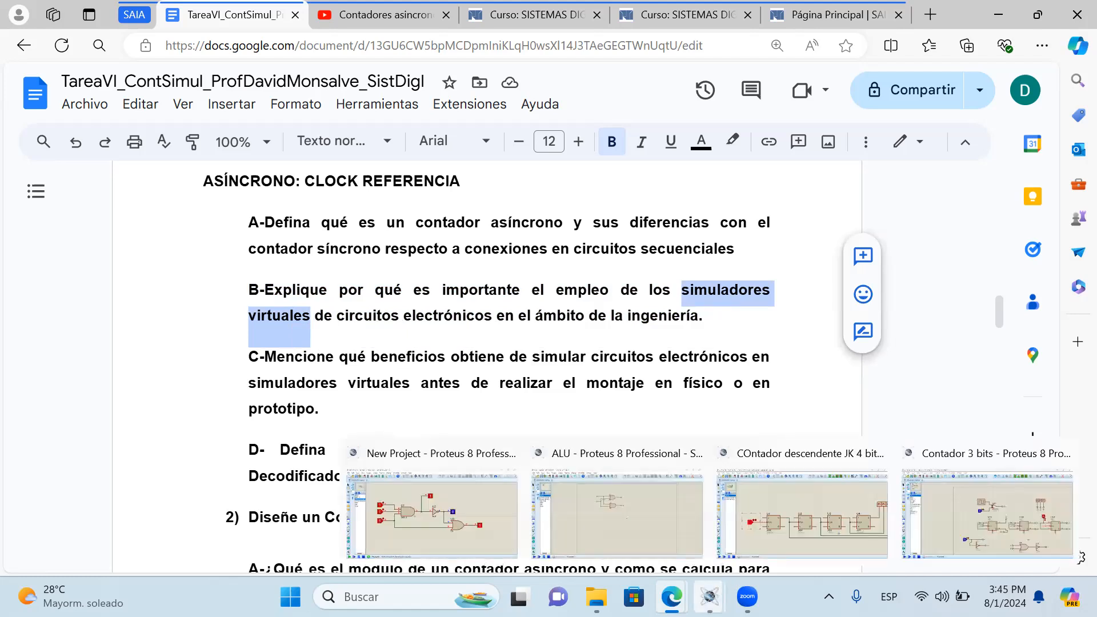
click(801, 515)
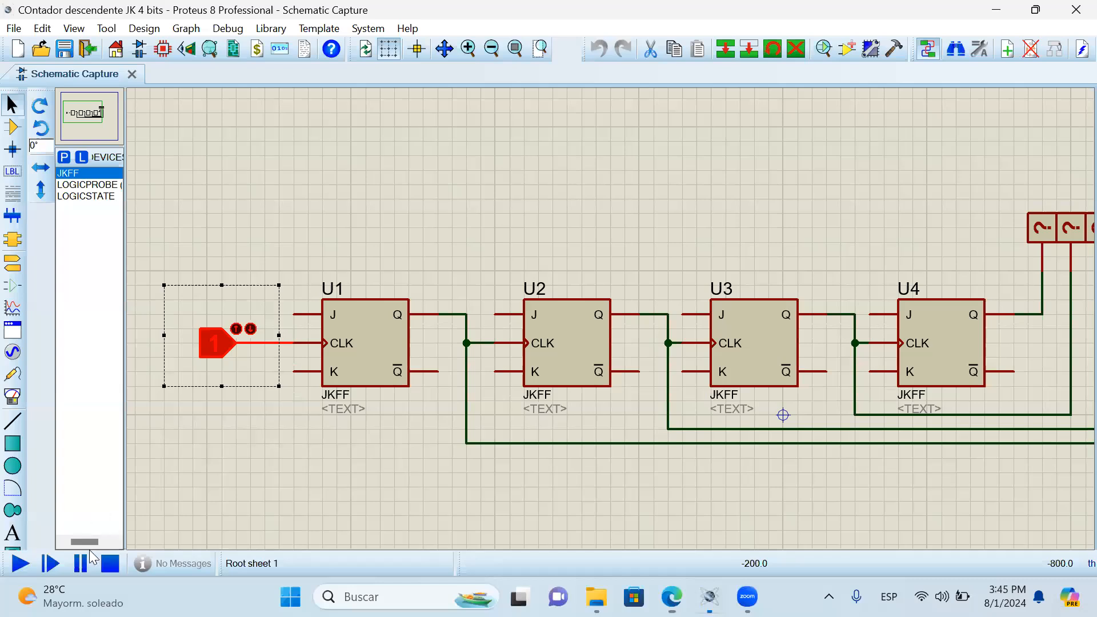
click(93, 112)
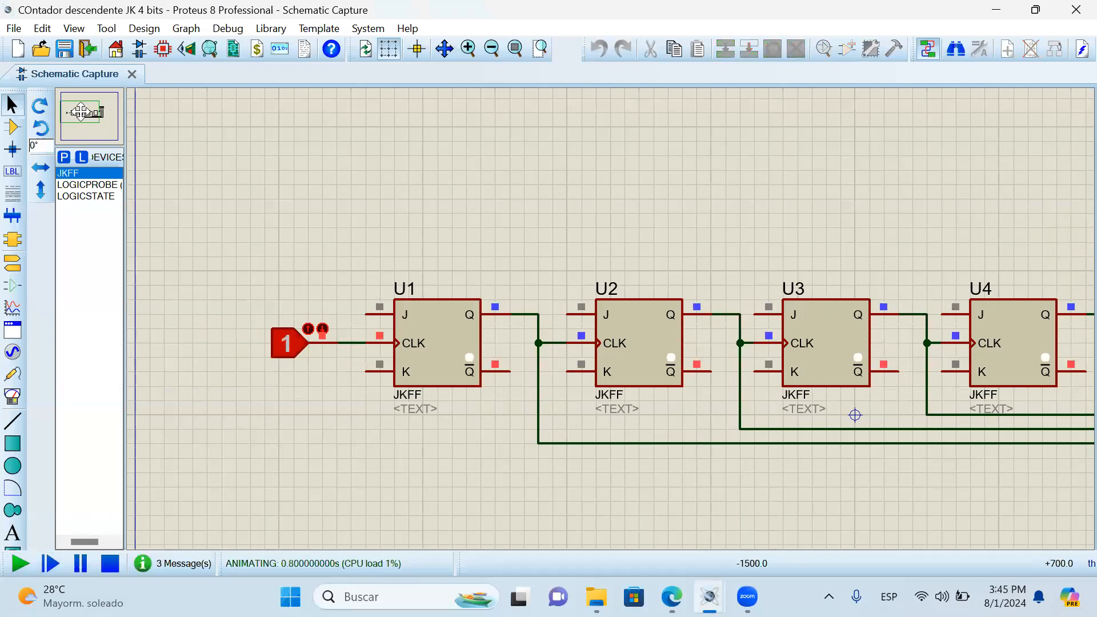
click(90, 111)
scroll(351, 205, down, 1)
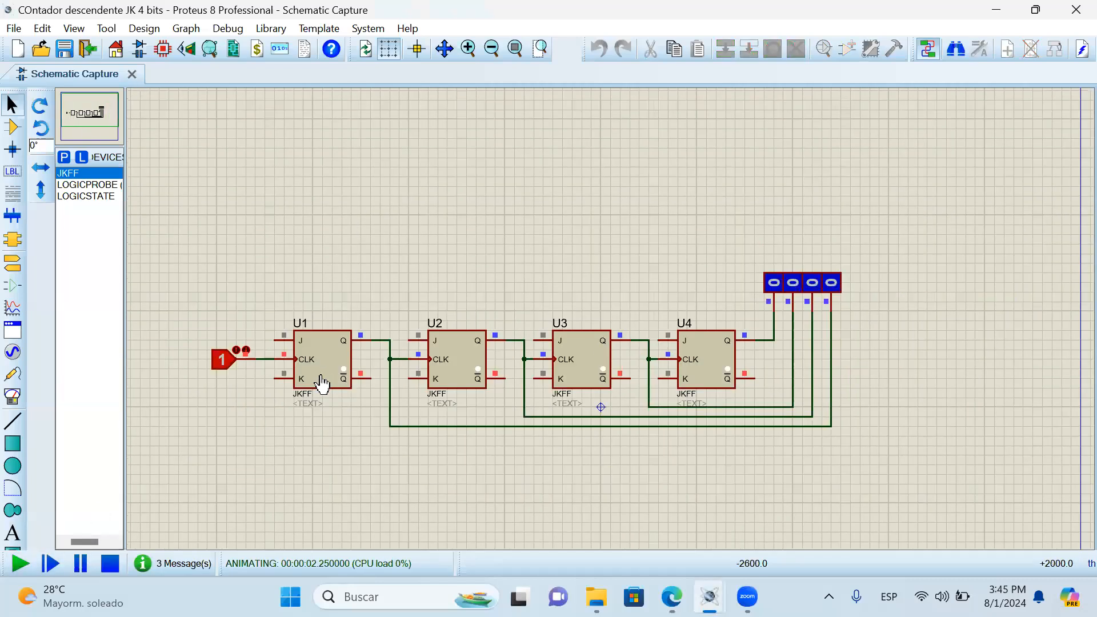
- Toggle the logic state on U1's clock input repeatedly to step the 4-bit counter through its sequence
click(218, 370)
click(217, 370)
click(219, 370)
click(219, 371)
click(219, 370)
click(219, 371)
click(219, 371)
click(219, 371)
click(218, 370)
click(218, 370)
click(219, 371)
click(219, 370)
click(218, 370)
click(219, 370)
click(219, 370)
click(219, 370)
click(218, 370)
click(219, 370)
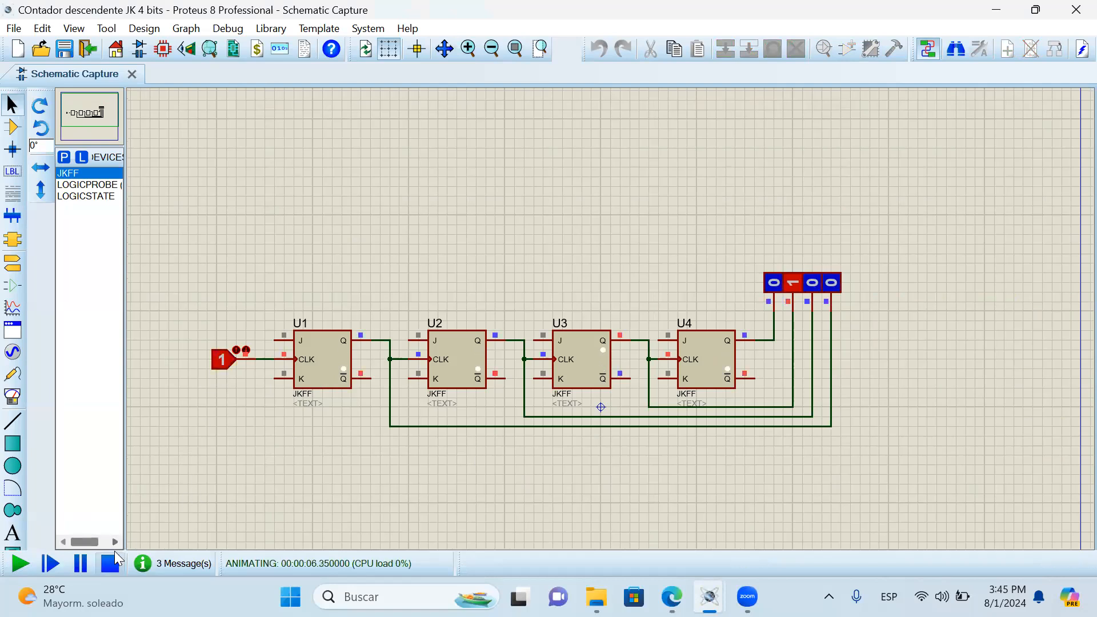
- Stop the simulation and delete the wire linking the U2–U3 clock node to the third logic probe
click(110, 563)
right_click(528, 402)
right_click(528, 401)
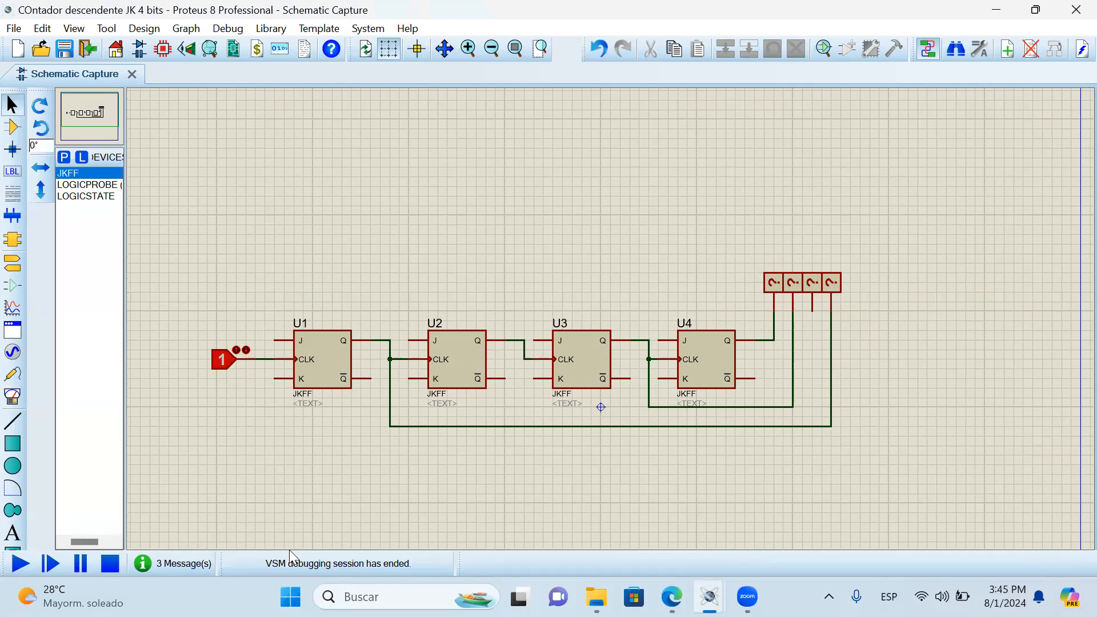
- Run the simulation with the third logic probe disconnected and bring all four flip-flops and the probes into view
click(20, 564)
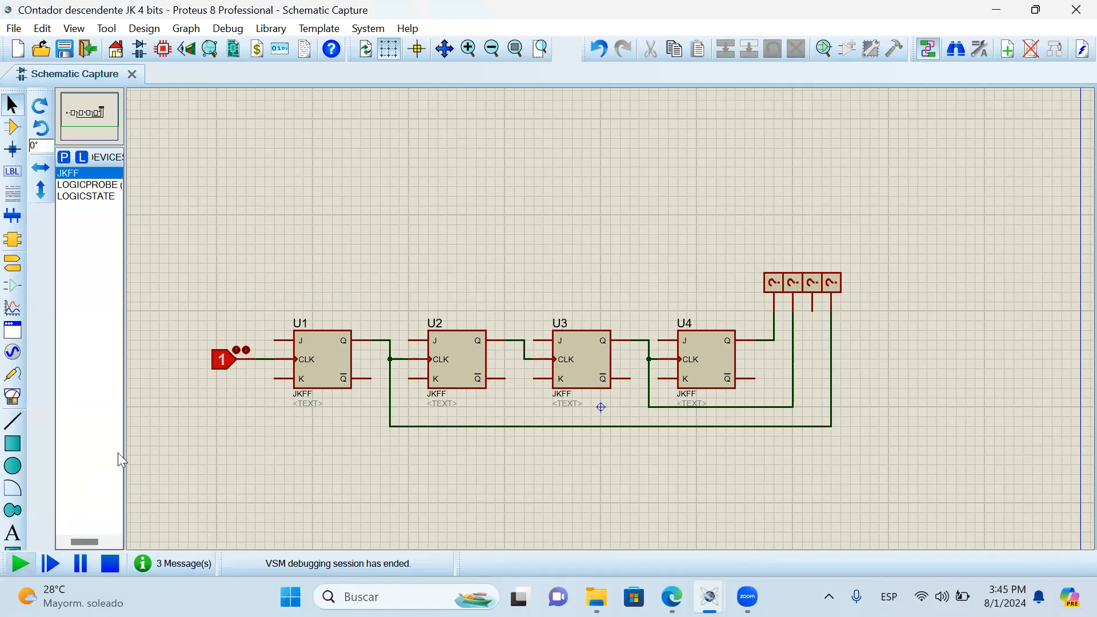
scroll(1008, 240, up, 1)
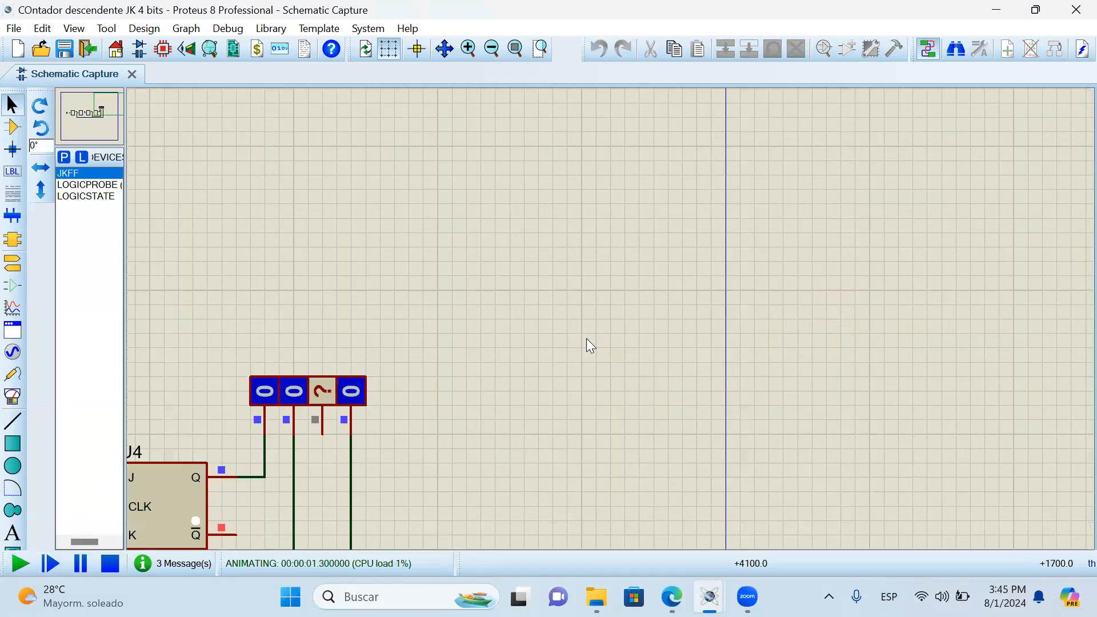
drag(268, 343, 372, 470)
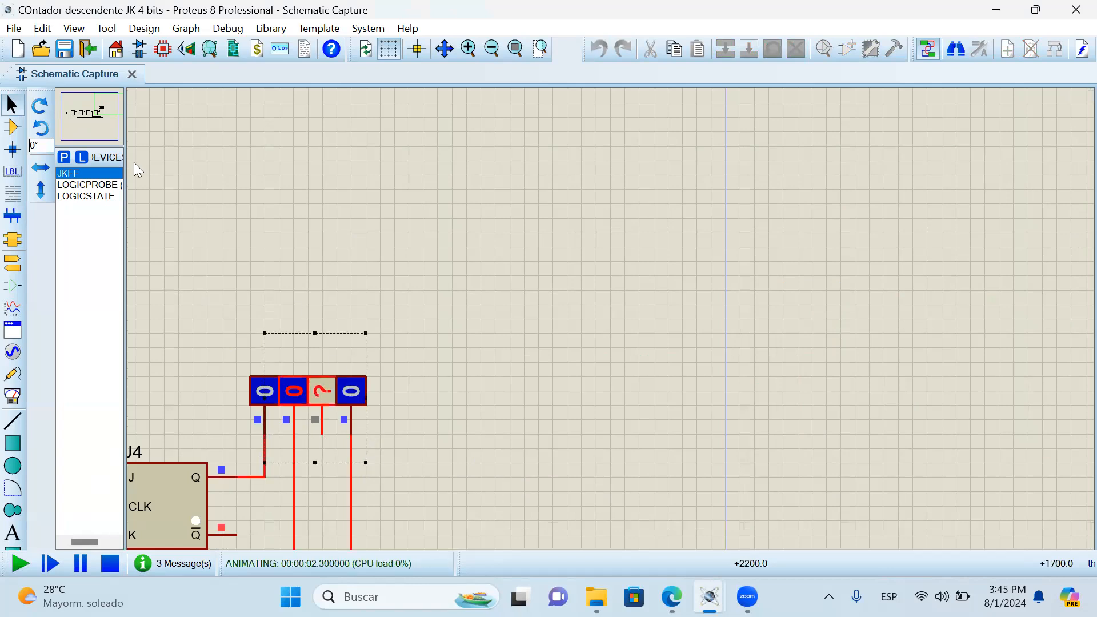
drag(73, 135, 80, 112)
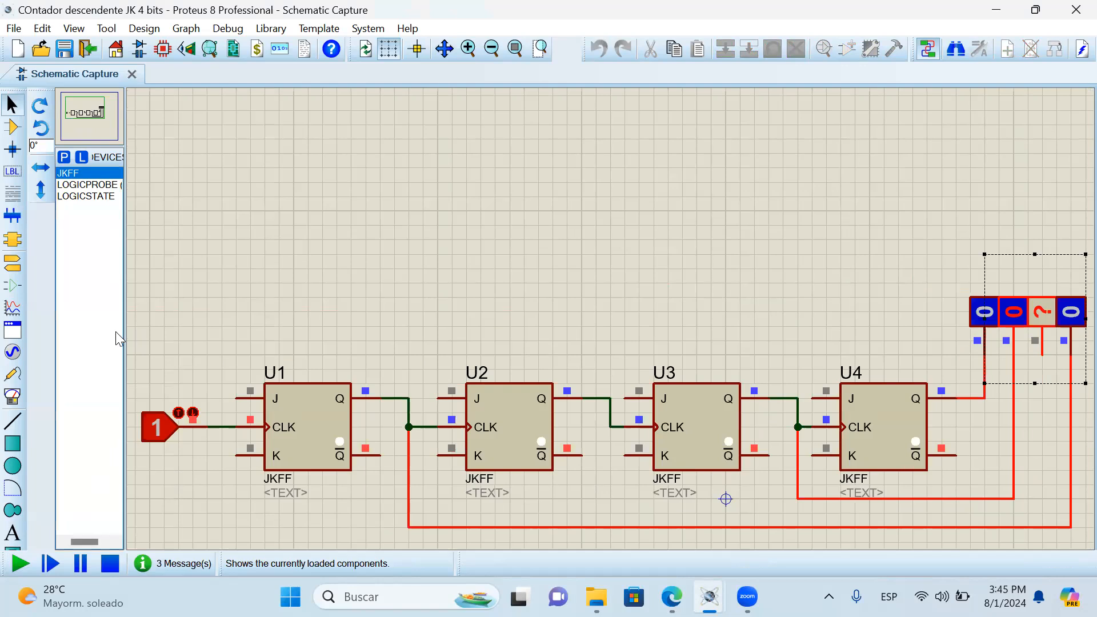
- Toggle the logic state on U1's clock input repeatedly to test the counter with the missing wire, and end the simulation
click(166, 441)
click(167, 441)
click(167, 441)
click(167, 441)
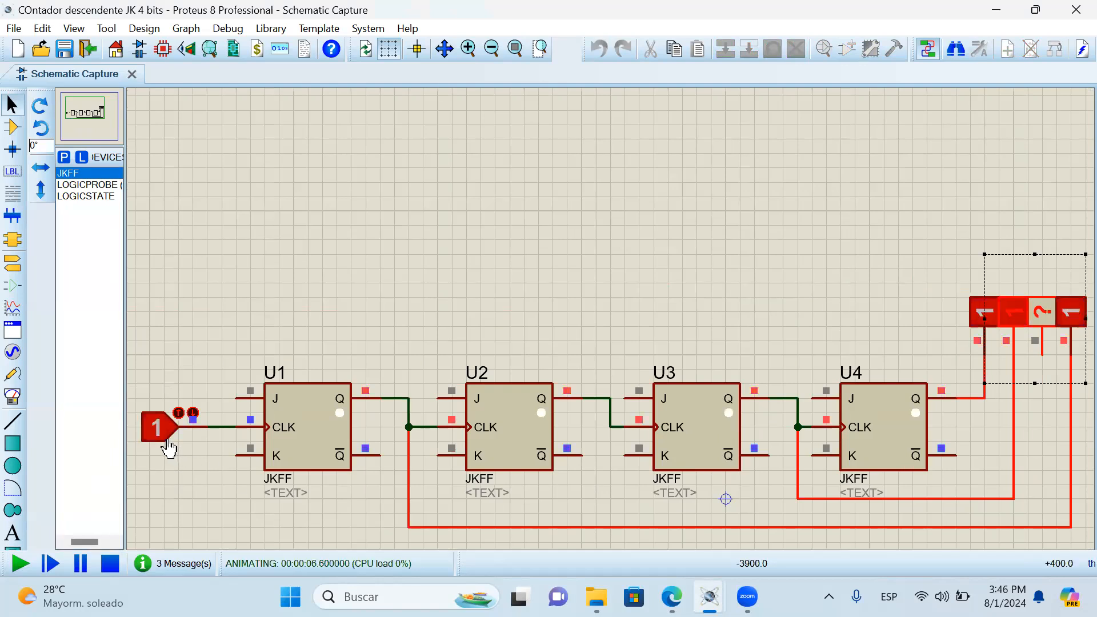
click(167, 441)
click(168, 447)
click(168, 447)
click(169, 447)
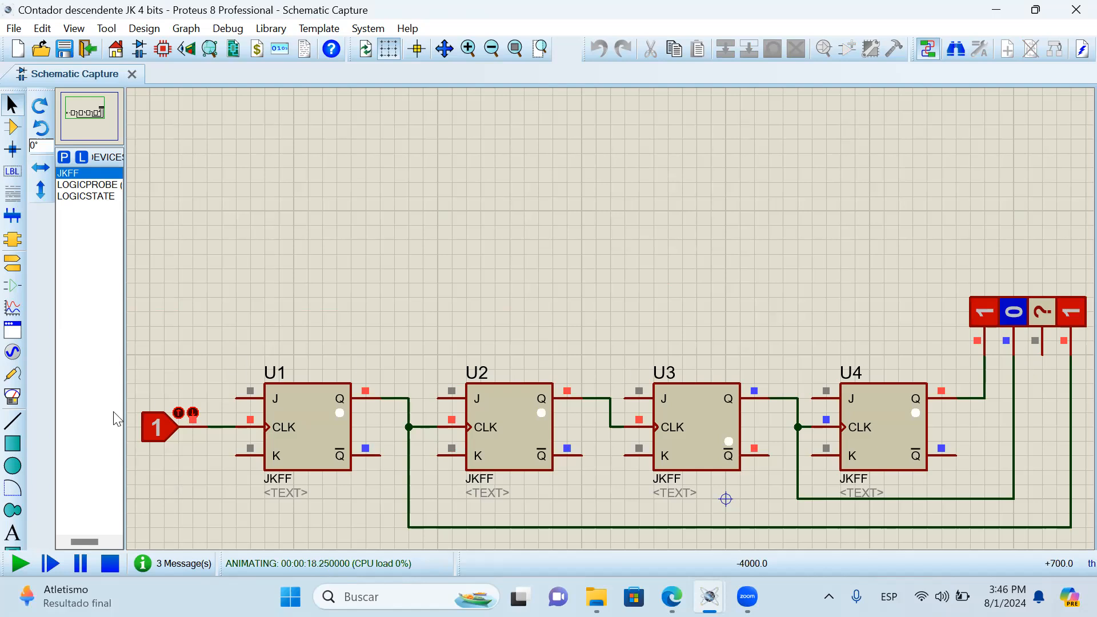
drag(92, 104, 91, 104)
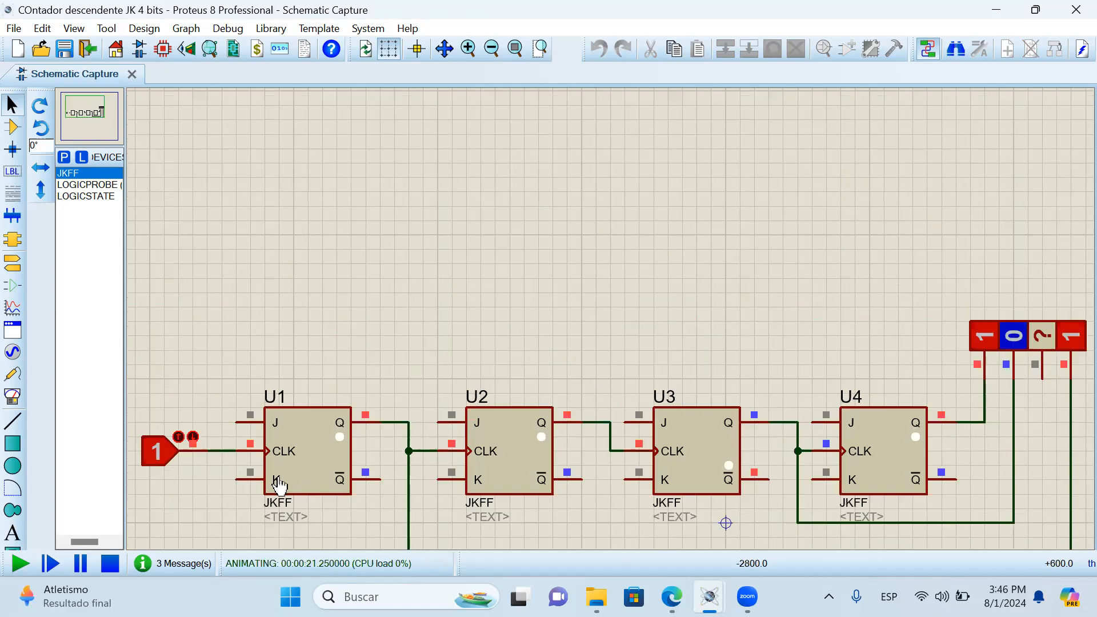
click(110, 563)
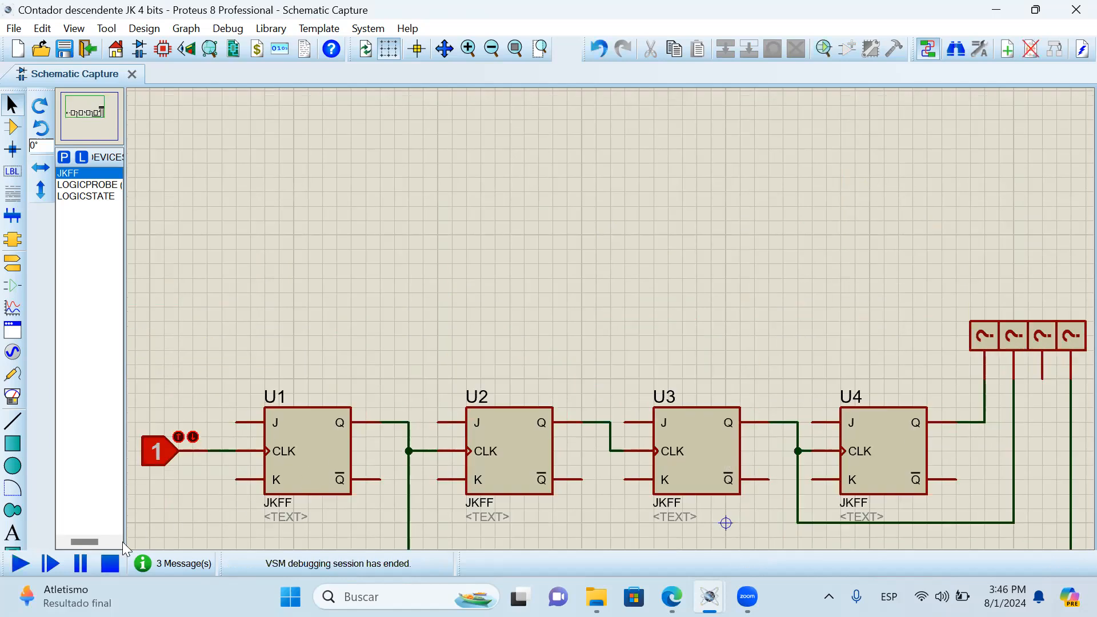
- Switch to the assignment document in Edge and highlight all of question B about virtual circuit simulators
mouse_move(672, 597)
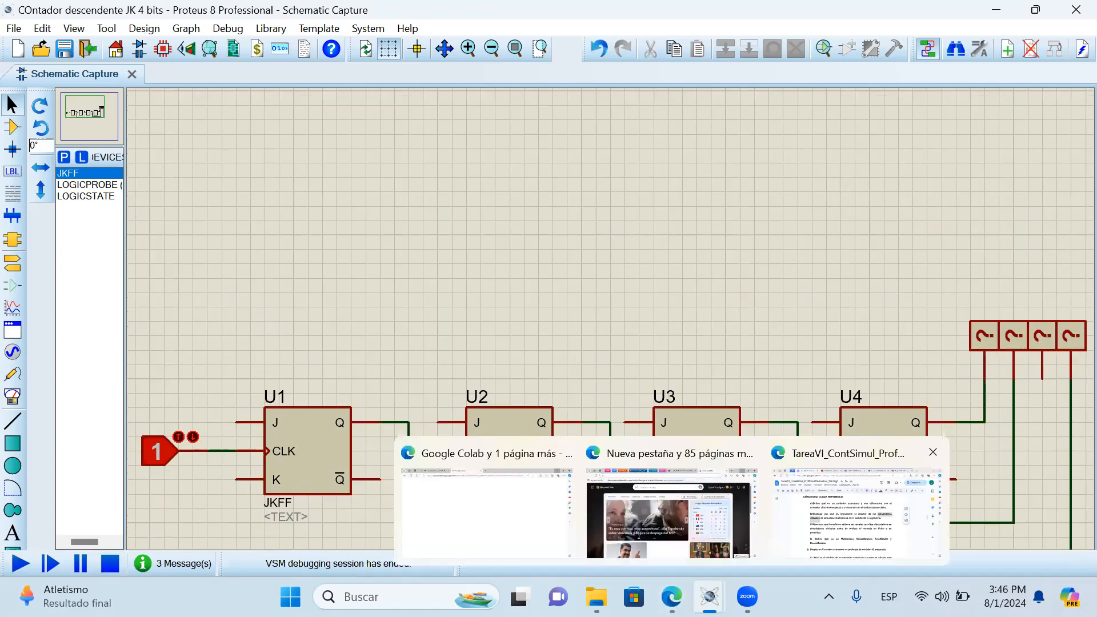
click(855, 503)
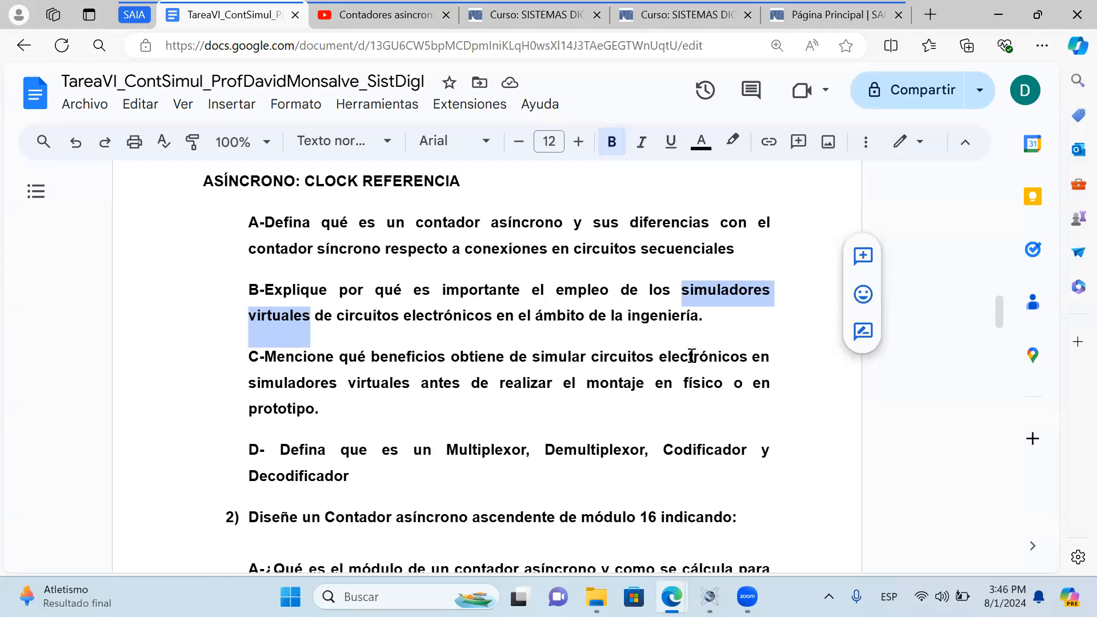
drag(774, 325, 158, 304)
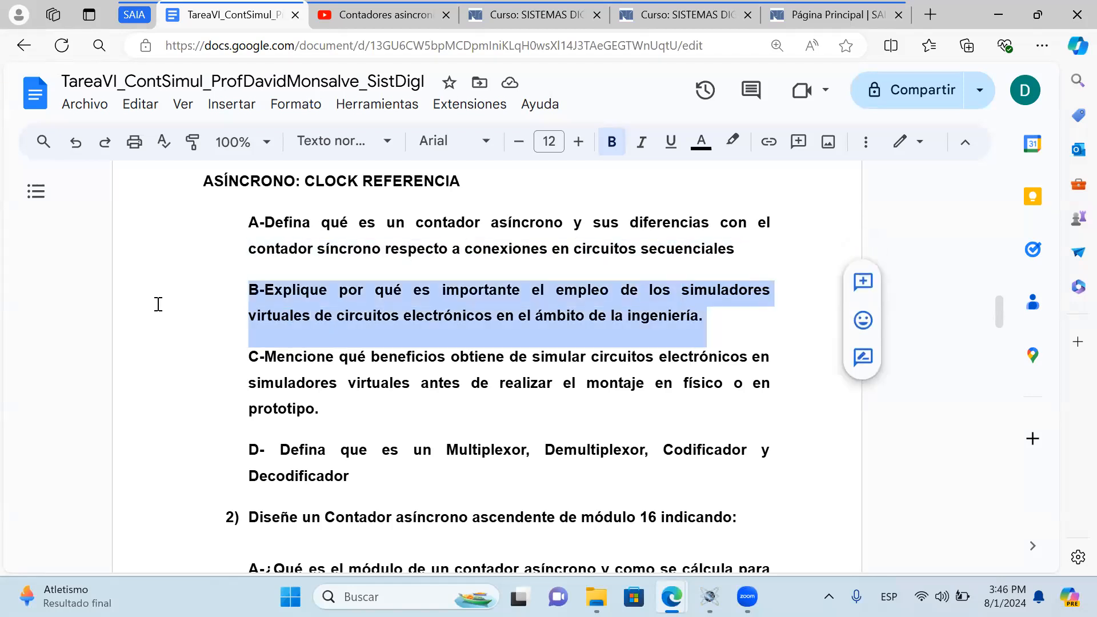
- Show the Simuladores electrónicos and Instalador Proteus 8.5 resources on the SAIA course page
scroll(324, 306, down, 3)
click(534, 14)
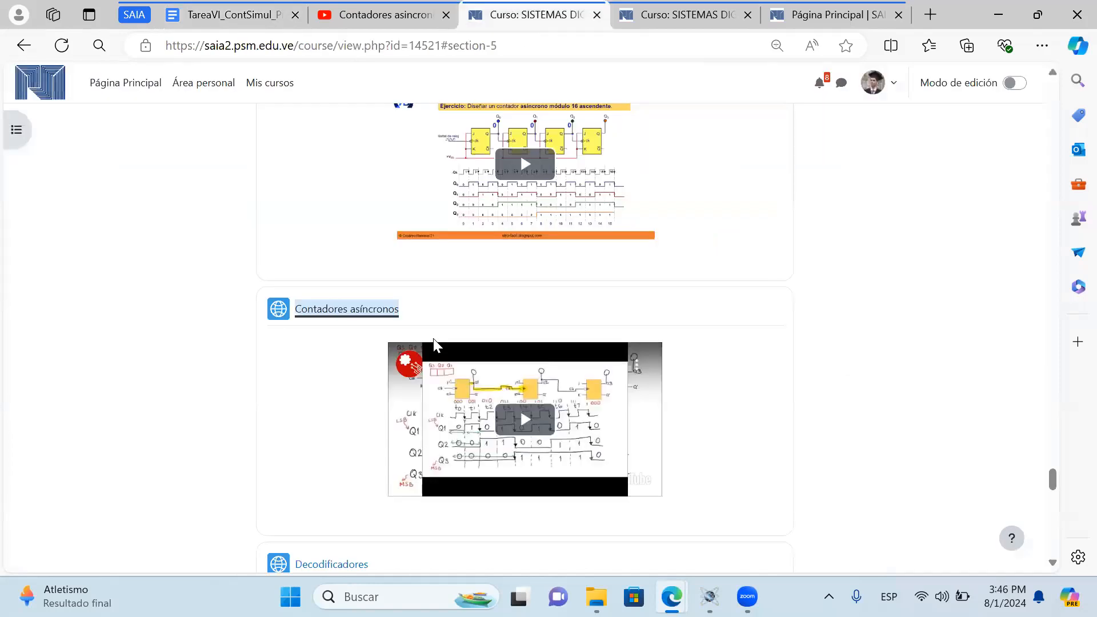
scroll(440, 302, down, 12)
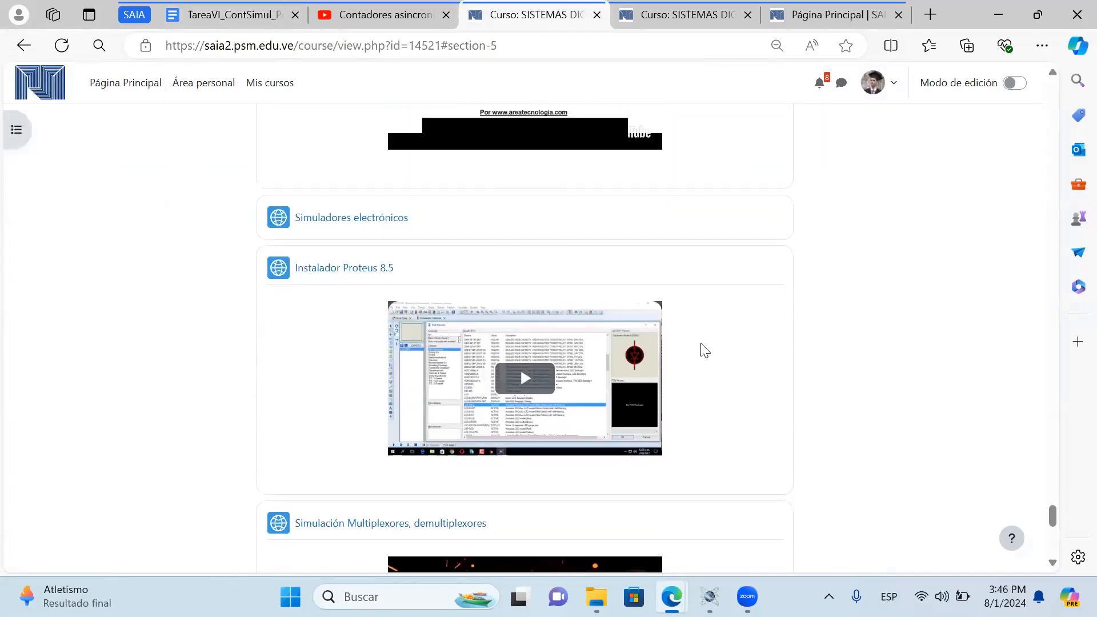
- Return to the assignment document and highlight question C about the benefits of simulating circuits before physical assembly
click(221, 9)
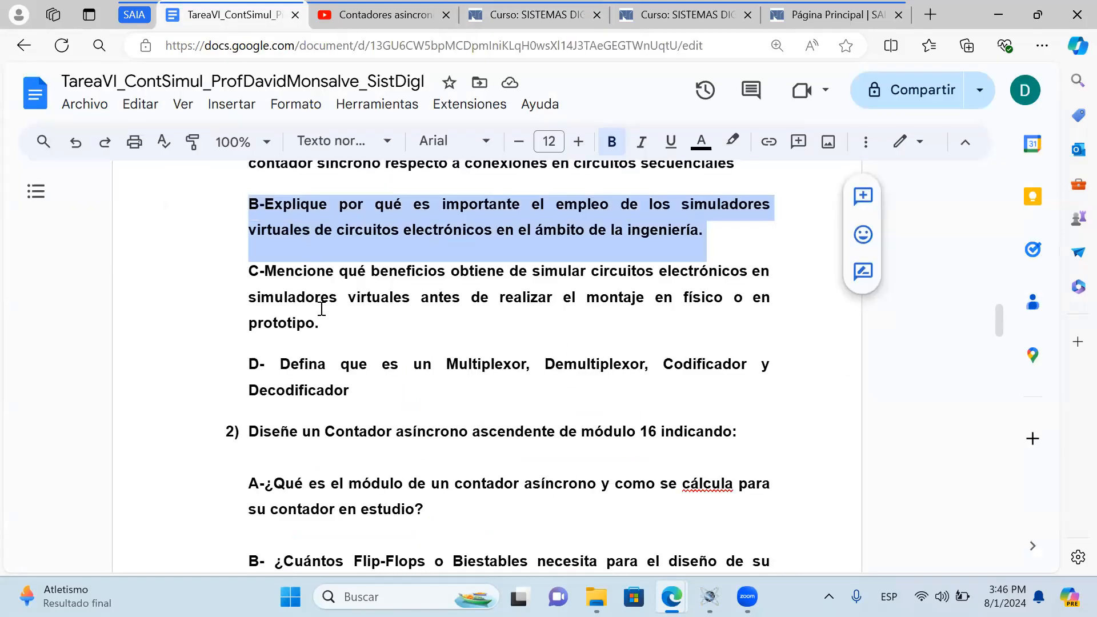
drag(276, 272, 360, 328)
click(360, 342)
- Highlight question D in the assignment, including the terms Multiplexor, Demultiplexor, Codificador and Decodificador
scroll(362, 345, down, 2)
drag(488, 316, 144, 291)
click(473, 307)
drag(450, 281, 650, 282)
double_click(686, 278)
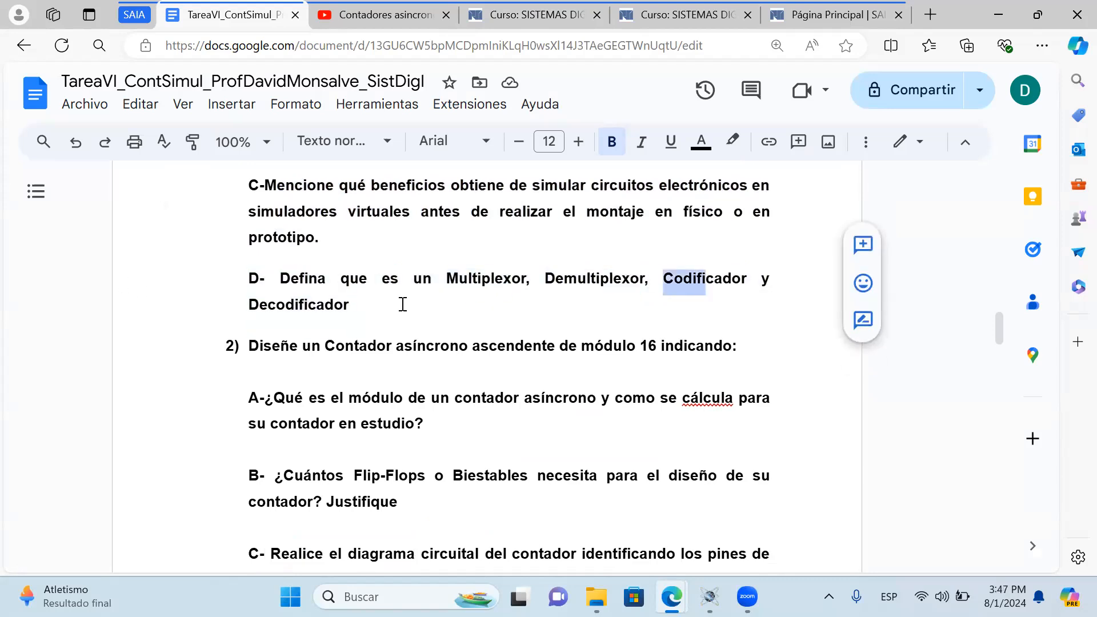
drag(401, 303, 243, 302)
drag(575, 294, 435, 276)
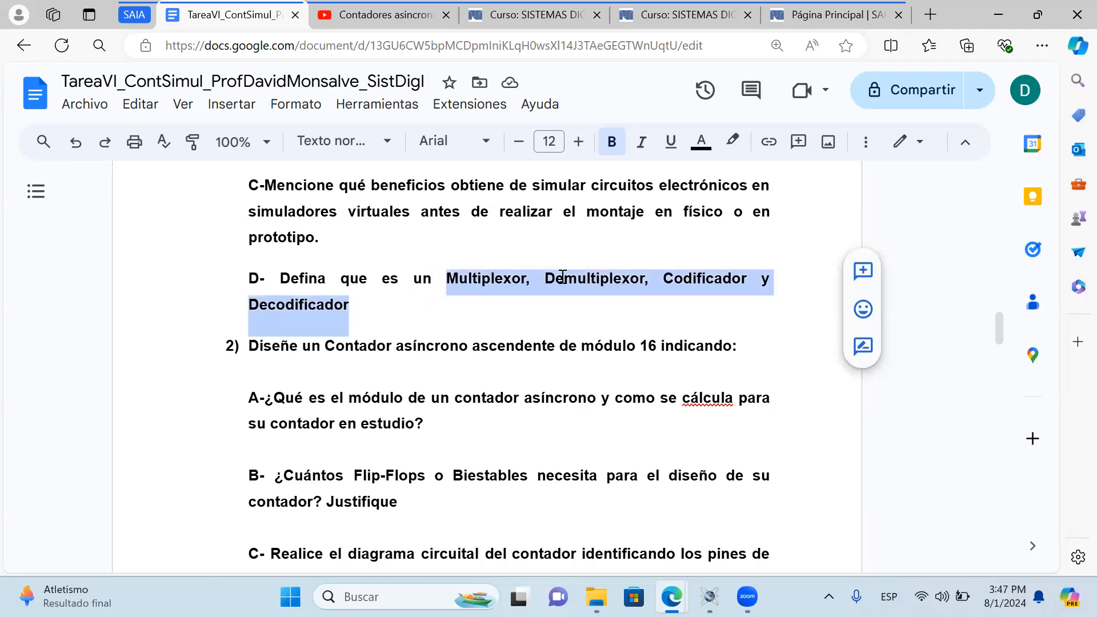
click(550, 297)
- Find the Decodificadores and Multiplexor-Demultiplexor resources on the SAIA course page
click(386, 14)
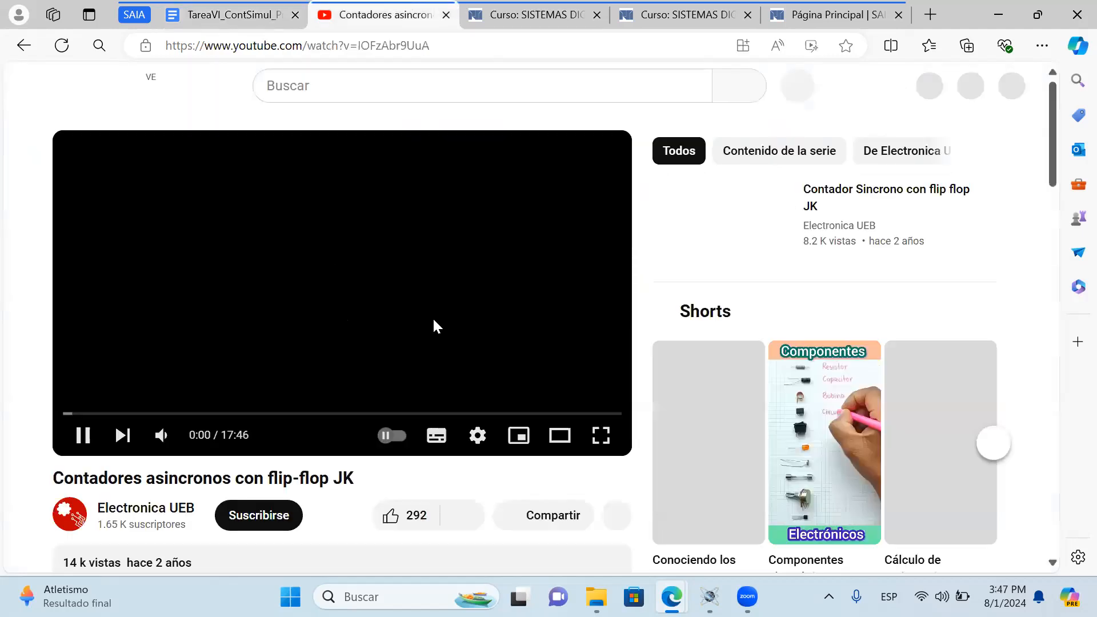
click(434, 326)
key(ctrl+Tab)
scroll(370, 314, up, 6)
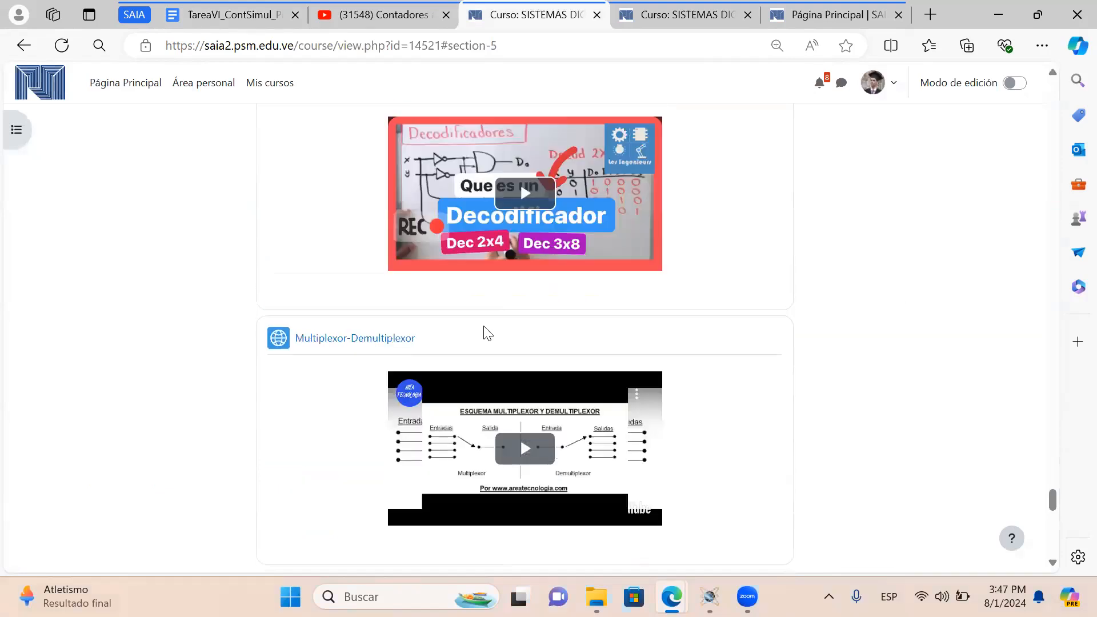
scroll(487, 333, up, 1)
scroll(514, 354, down, 2)
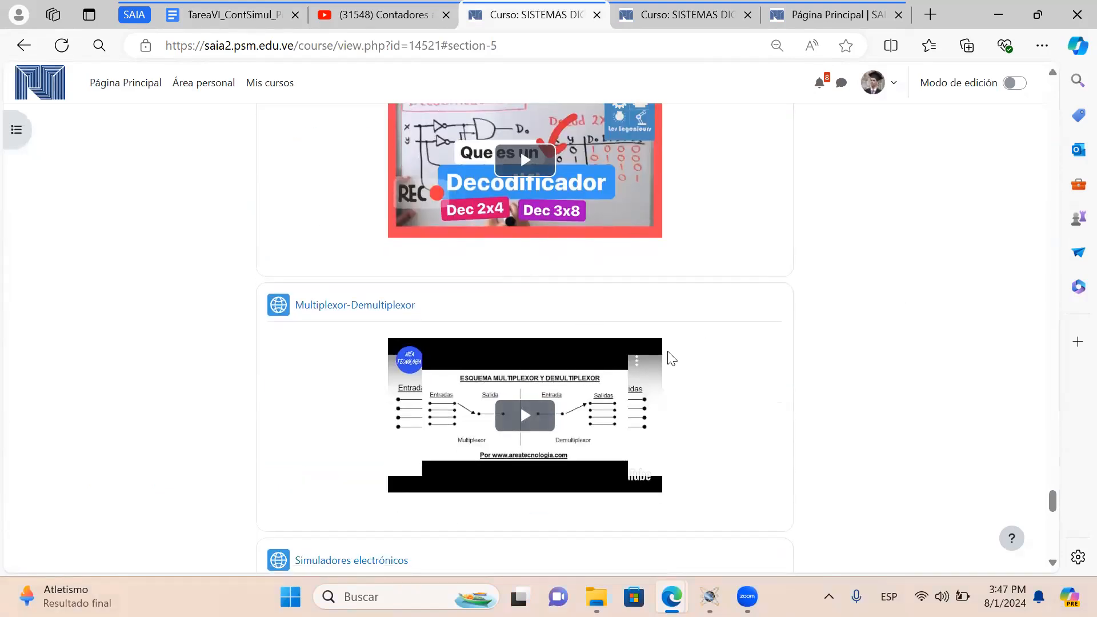
scroll(384, 245, down, 4)
scroll(372, 253, up, 4)
- Open the Multiplexor-Demultiplexor resource in a new tab, load its linked YouTube video and pause it
right_click(350, 305)
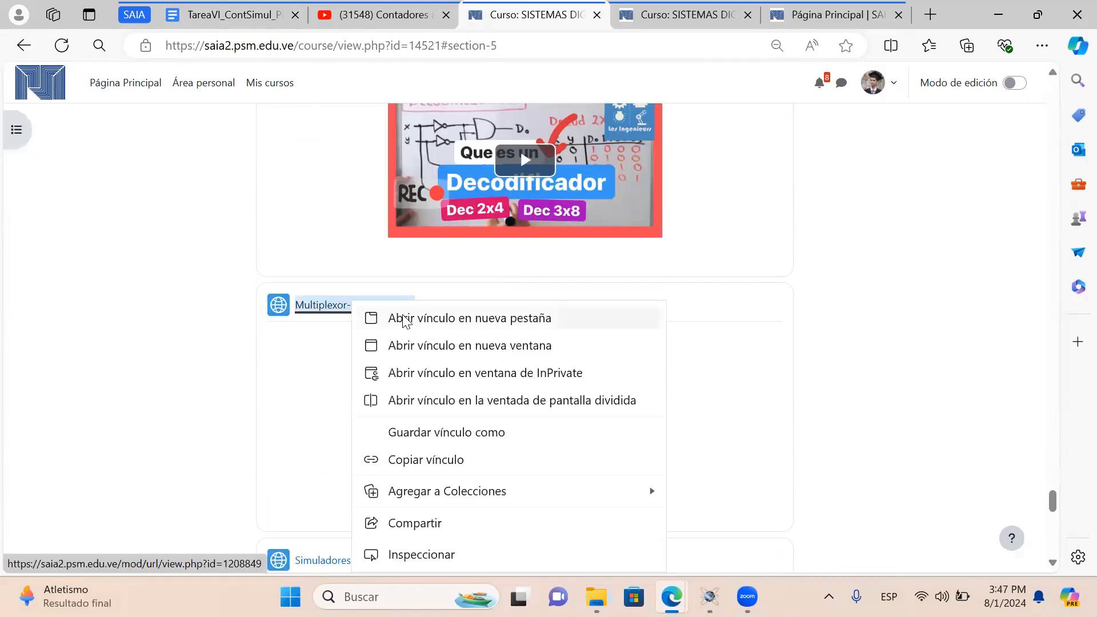
click(404, 318)
scroll(502, 336, up, 3)
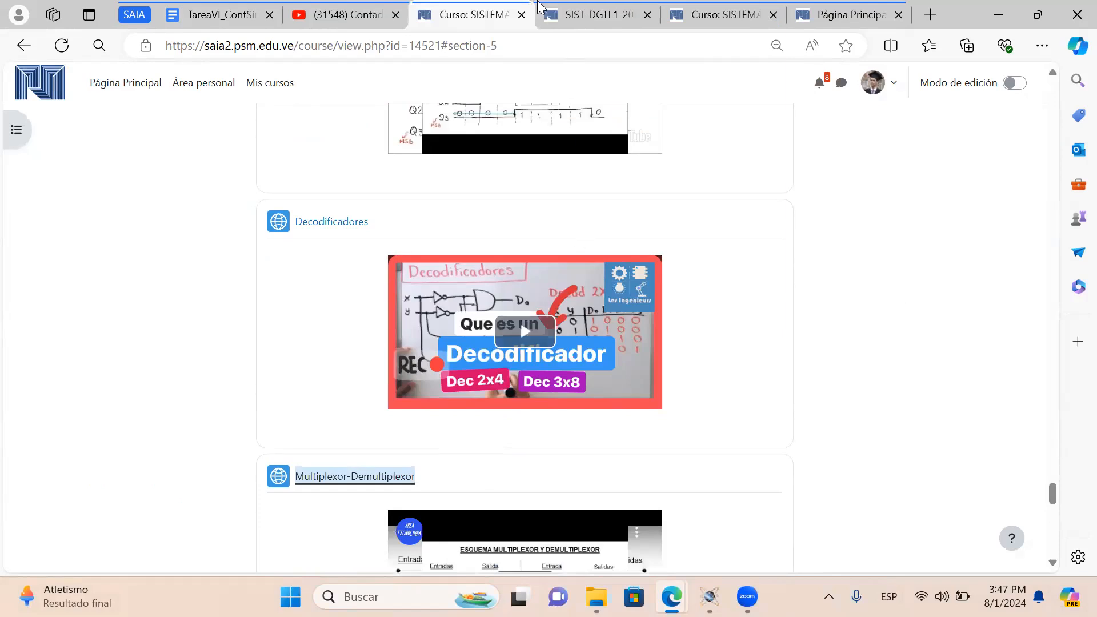
click(546, 12)
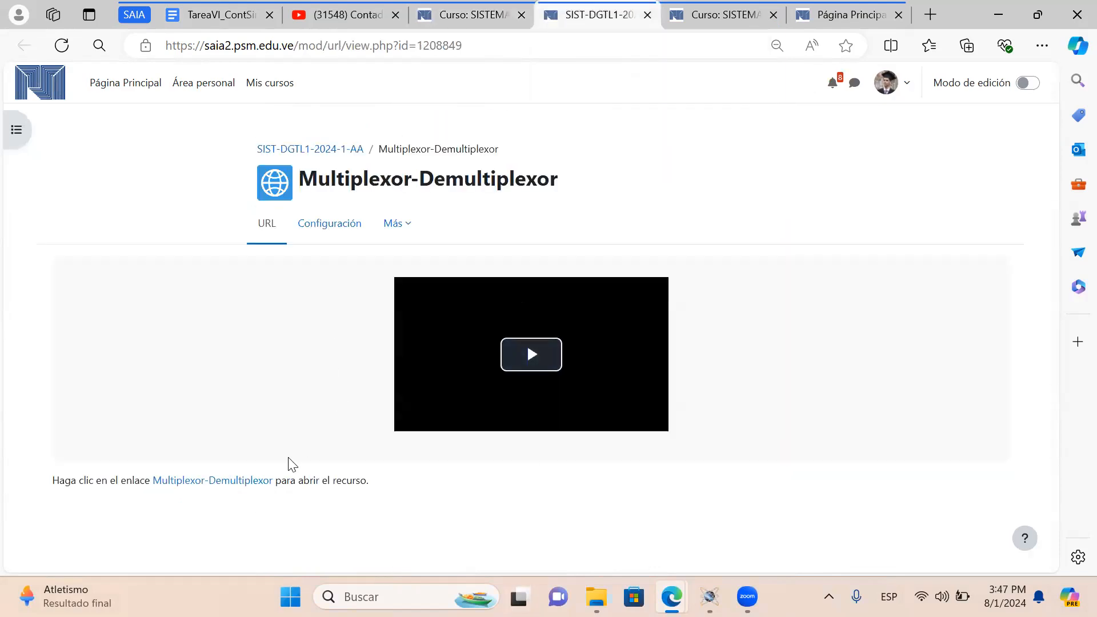
click(242, 483)
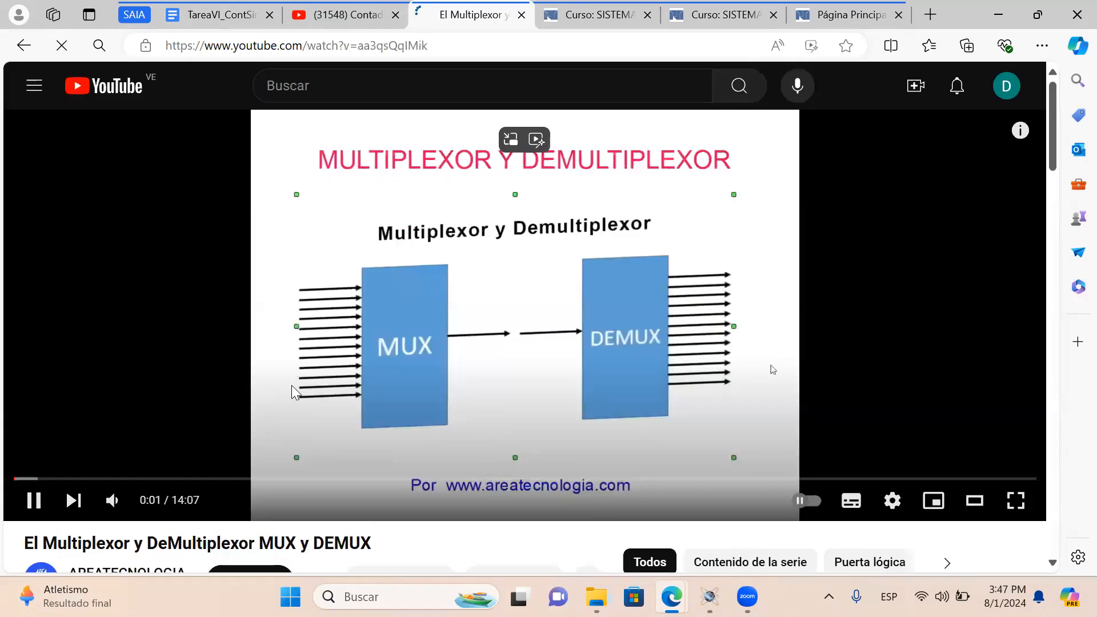
click(302, 398)
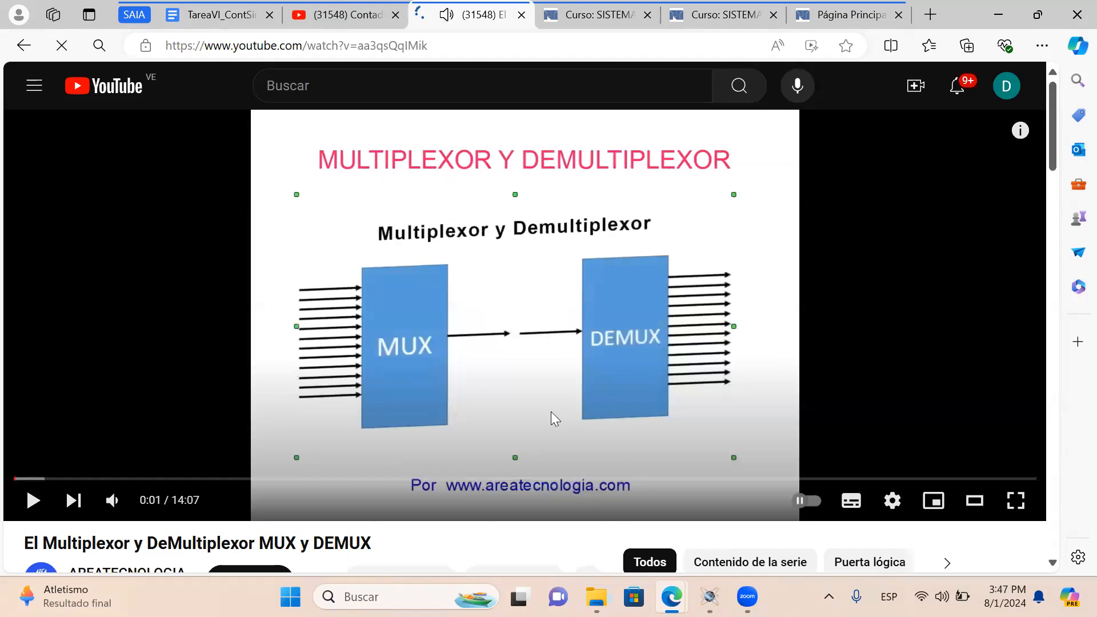